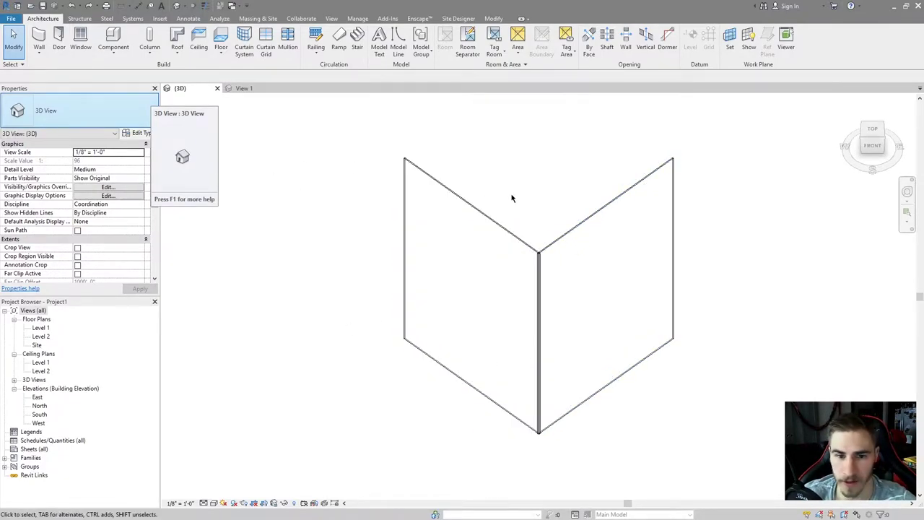
# Add three horizontal curtain grid lines at 5'-0" spacing across all segments of the right-hand curtain wall.
pyautogui.click(264, 45)
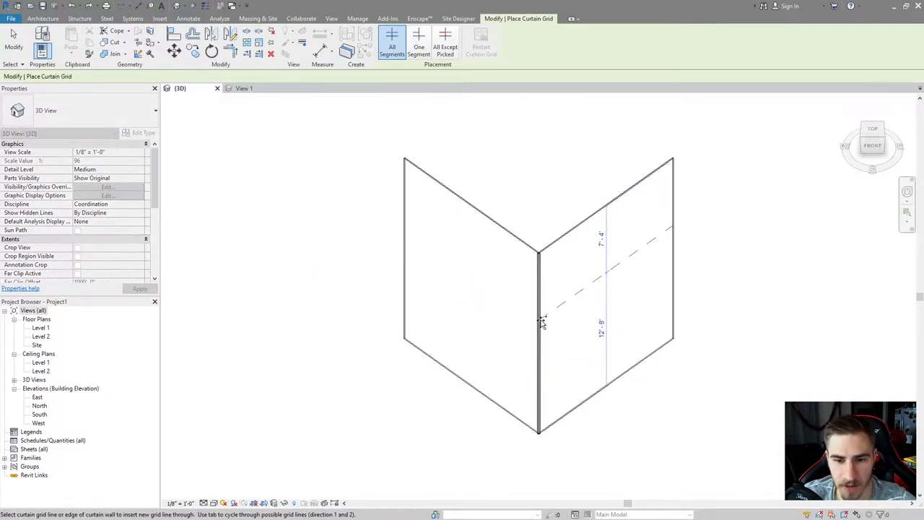
pyautogui.click(541, 388)
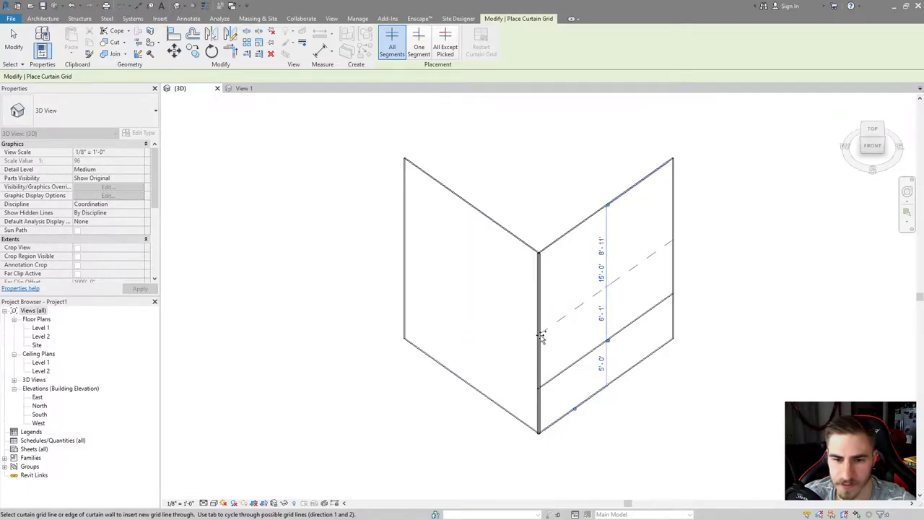
pyautogui.click(542, 345)
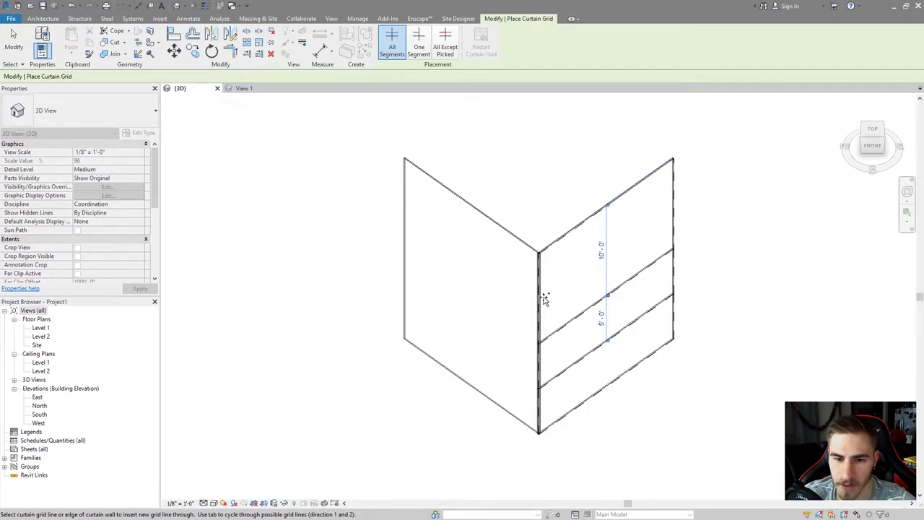
pyautogui.click(676, 207)
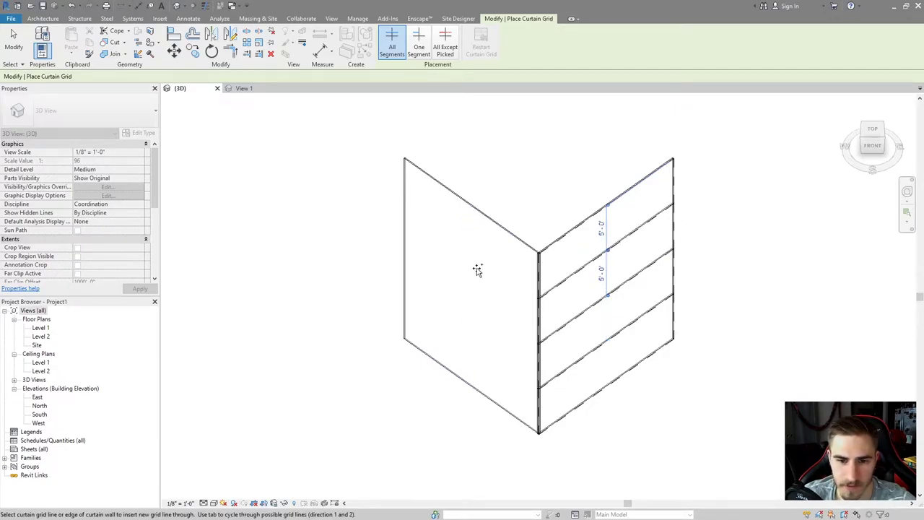
# Add three matching horizontal grid lines at 5'-0" spacing on the left-hand curtain wall.
pyautogui.click(537, 296)
pyautogui.click(537, 340)
pyautogui.click(537, 384)
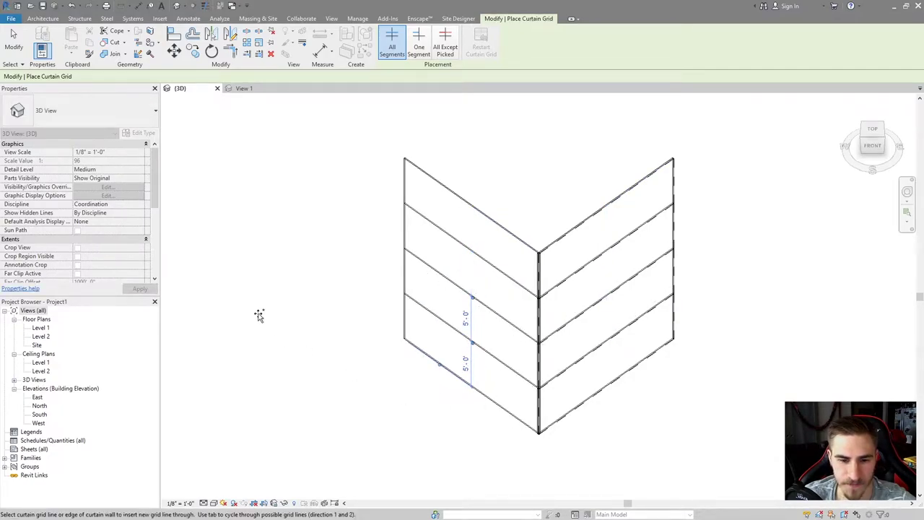
# Add a vertical grid line at the midpoint of each curtain wall, 7'-6" from its ends, and finish placing grids.
pyautogui.click(470, 205)
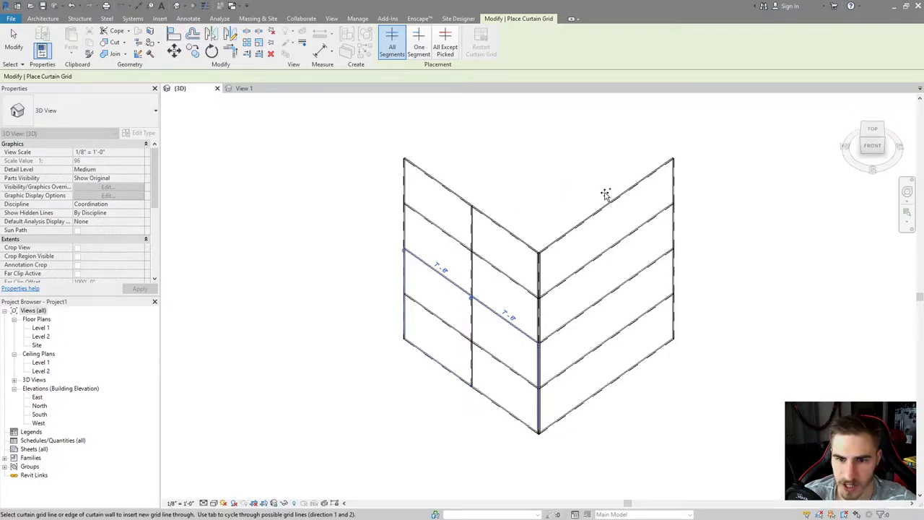
pyautogui.click(606, 209)
pyautogui.press('Escape')
pyautogui.press('Escape')
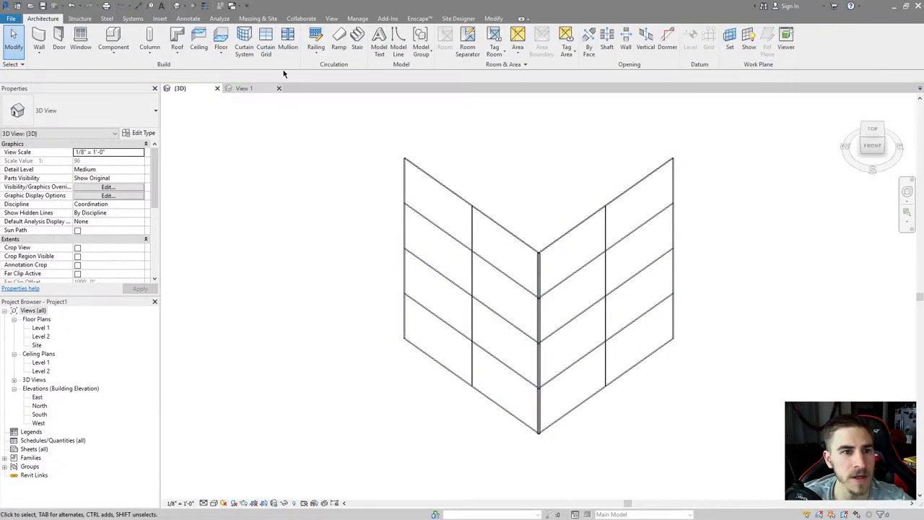
# Place 2.5" x 5" rectangular mullions on all grid lines of both curtain walls.
pyautogui.click(288, 44)
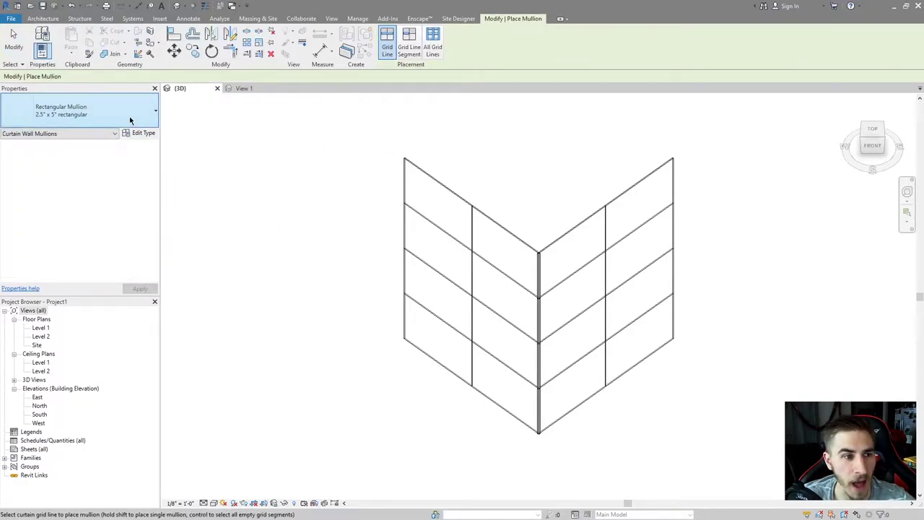
pyautogui.click(129, 117)
pyautogui.click(108, 116)
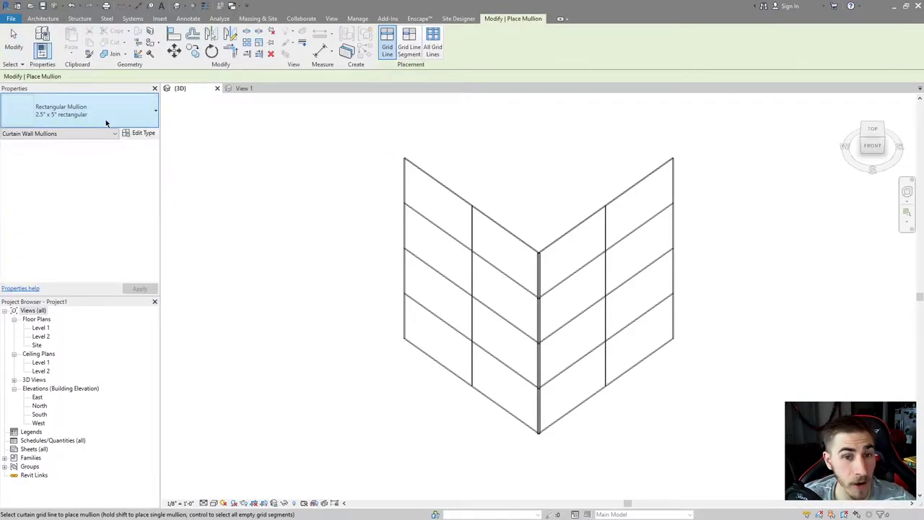
pyautogui.click(434, 55)
pyautogui.click(521, 222)
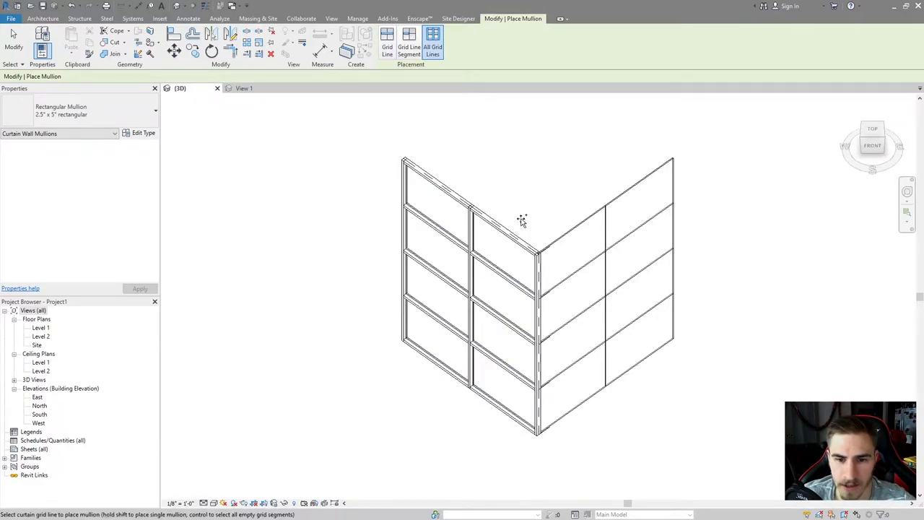
pyautogui.click(565, 233)
pyautogui.press('Escape')
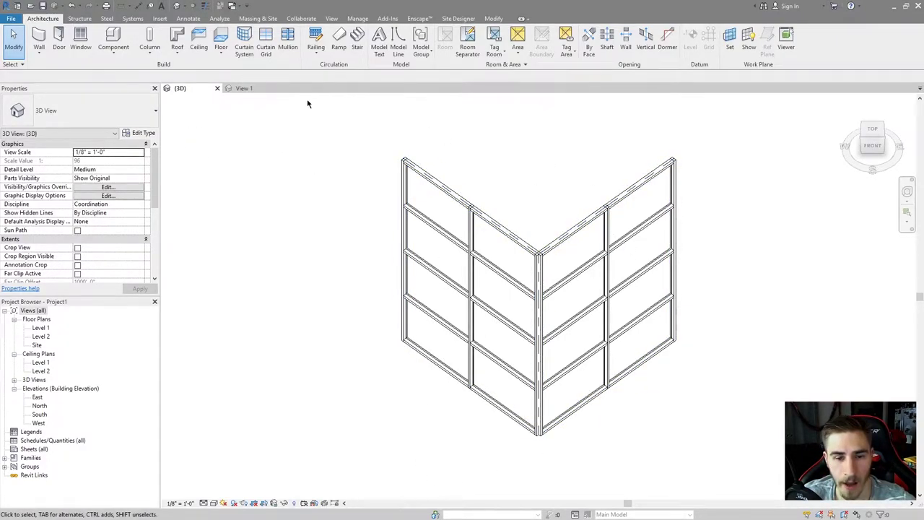
# Switch to the Curtain Panel_Spider Clips family and examine the glass panel with its upper corner spider clip.
pyautogui.click(242, 88)
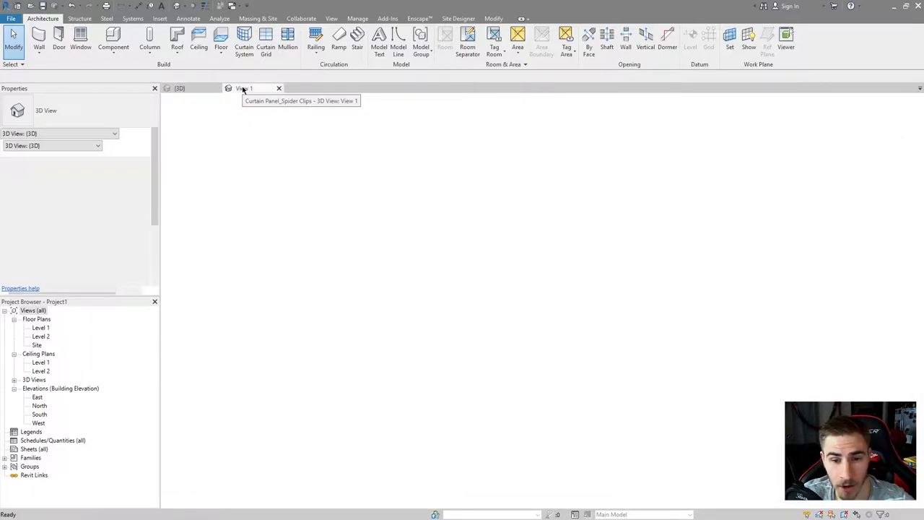
pyautogui.keyDown('shift'); pyautogui.moveTo(630, 249); pyautogui.dragTo(693, 265, button='middle'); pyautogui.keyUp('shift')
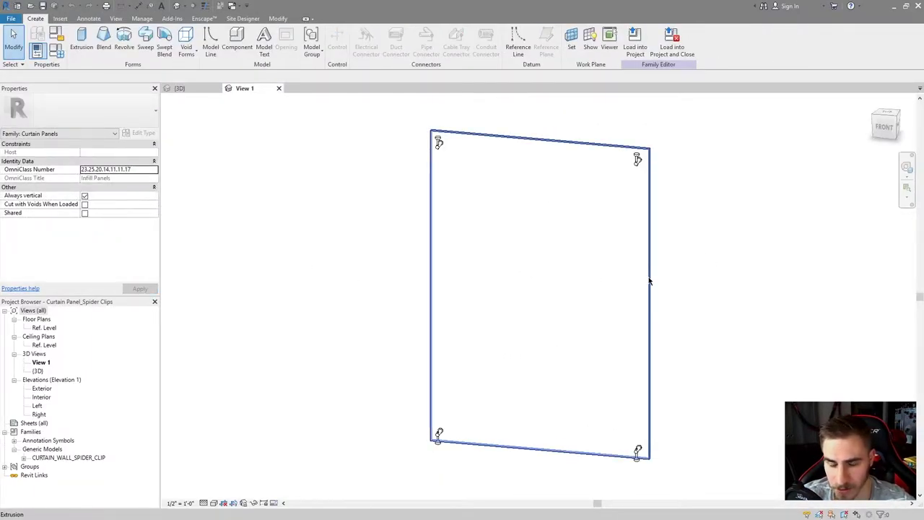
pyautogui.keyDown('shift'); pyautogui.moveTo(634, 223); pyautogui.dragTo(635, 177, button='middle'); pyautogui.keyUp('shift')
pyautogui.click(634, 169)
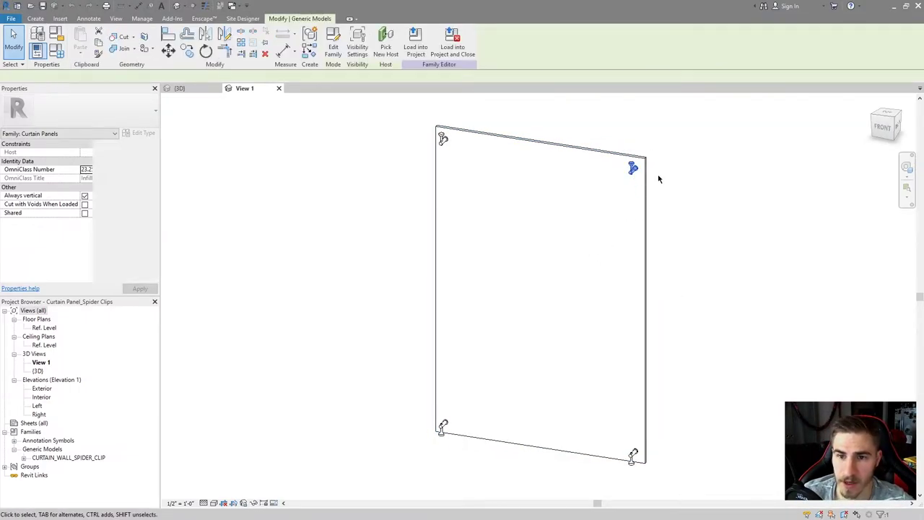
pyautogui.scroll(5, 653, 187)
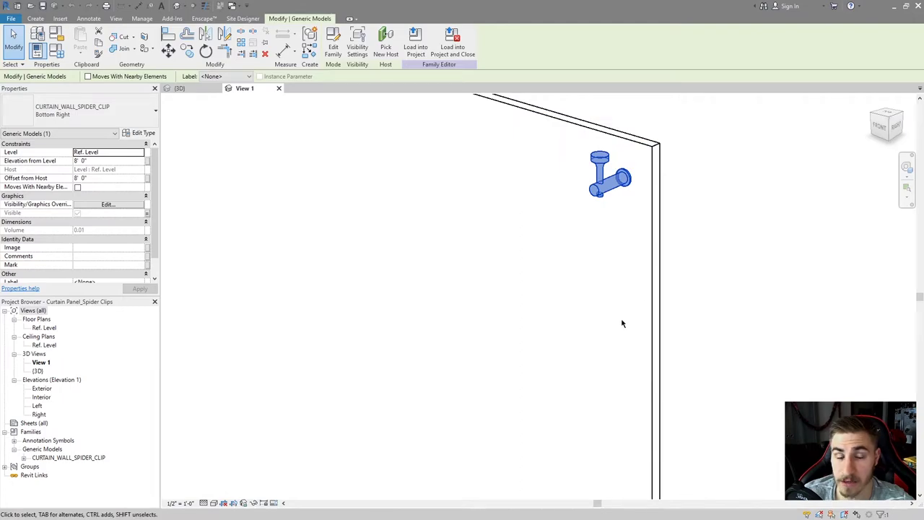
pyautogui.scroll(-5, 623, 323)
pyautogui.scroll(3, 660, 260)
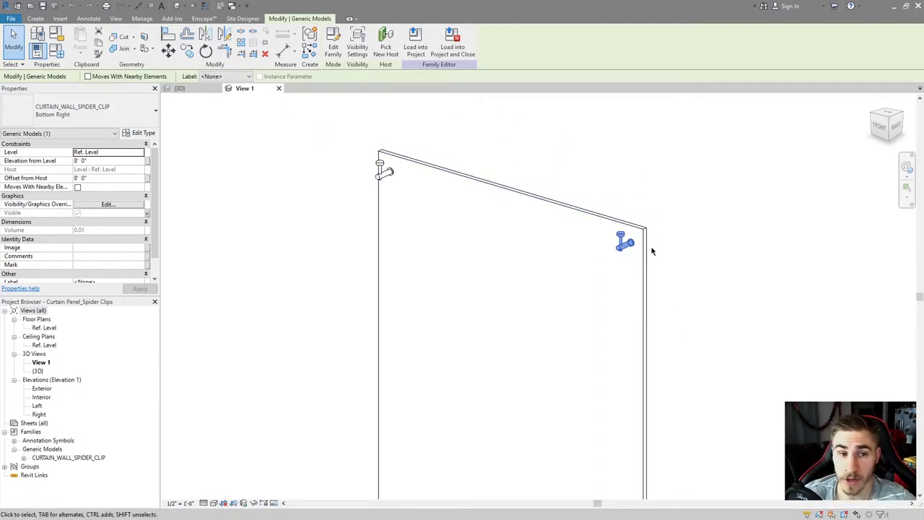
pyautogui.scroll(-4, 573, 262)
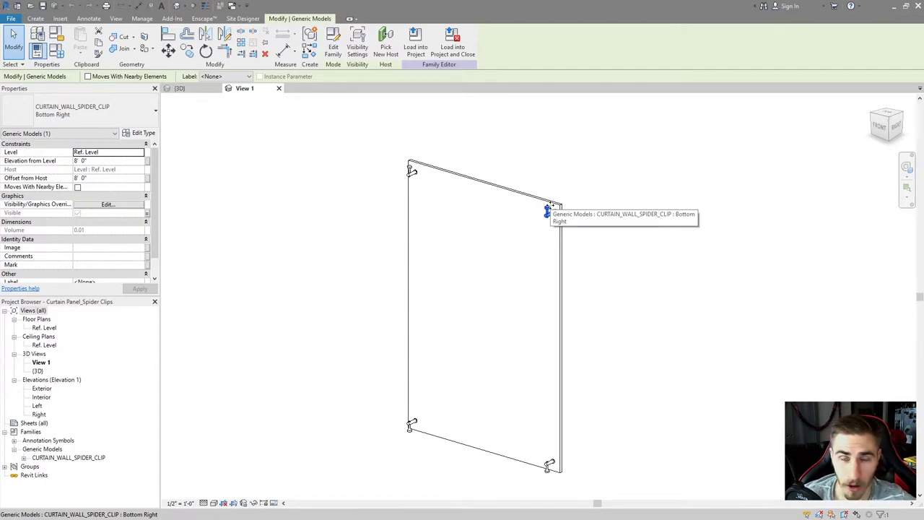
pyautogui.click(606, 231)
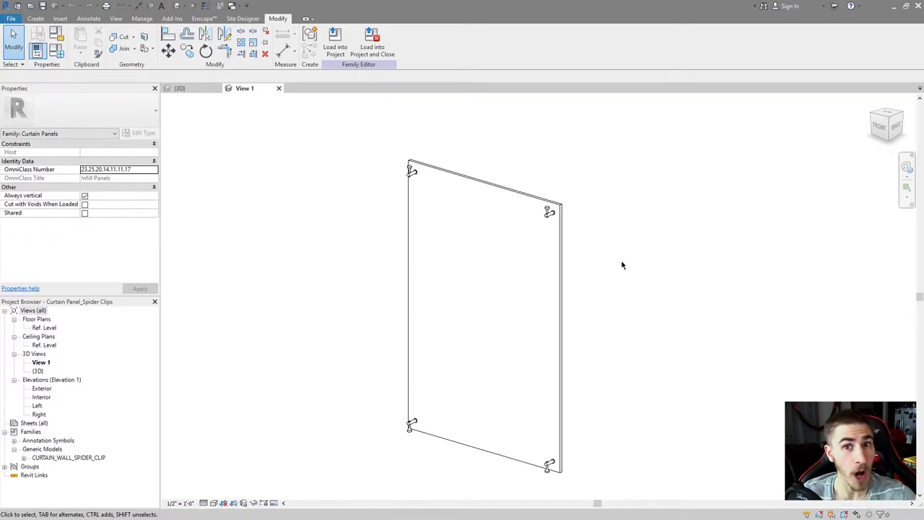
pyautogui.moveTo(532, 184); pyautogui.dragTo(576, 239)
pyautogui.press('Escape')
# Check which CURTAIN_WALL_SPIDER_CLIP type is assigned to the clips at the panel's corners.
pyautogui.moveTo(448, 341); pyautogui.dragTo(405, 309, button='middle')
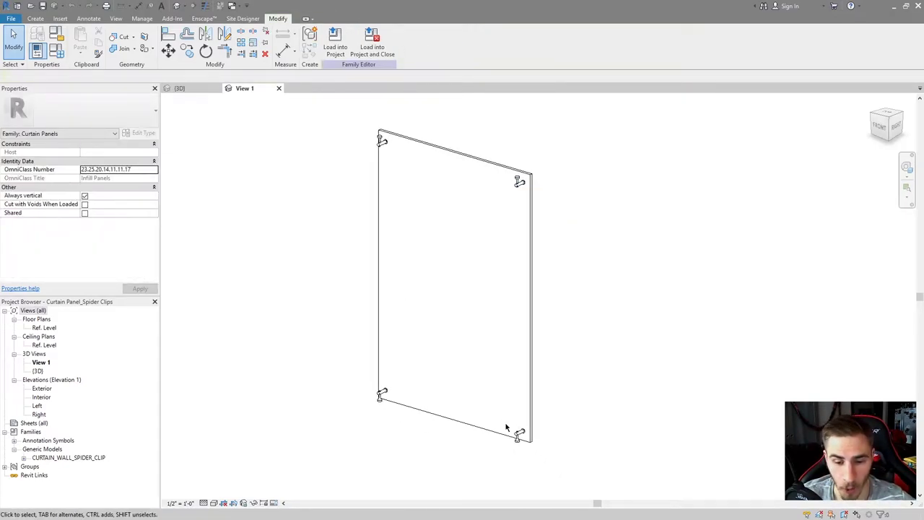
pyautogui.click(519, 433)
pyautogui.click(379, 394)
pyautogui.keyDown('shift'); pyautogui.moveTo(322, 101); pyautogui.dragTo(280, 190, button='middle'); pyautogui.keyUp('shift')
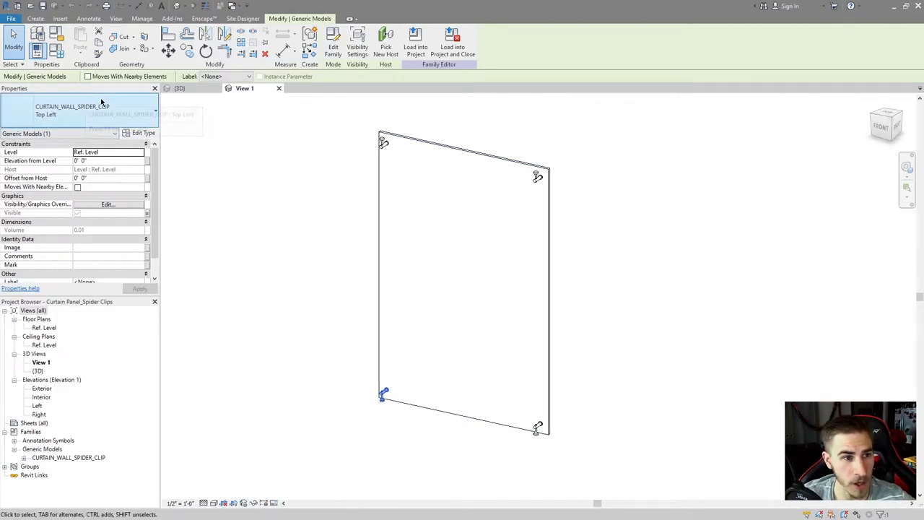
pyautogui.click(288, 179)
pyautogui.click(385, 143)
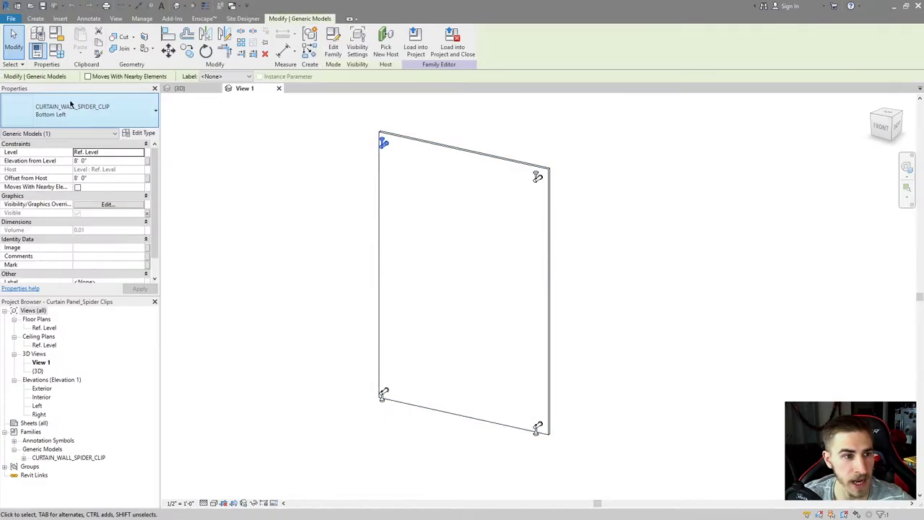
pyautogui.click(535, 176)
pyautogui.keyDown('shift'); pyautogui.moveTo(570, 221); pyautogui.dragTo(594, 223, button='middle'); pyautogui.keyUp('shift')
pyautogui.click(361, 187)
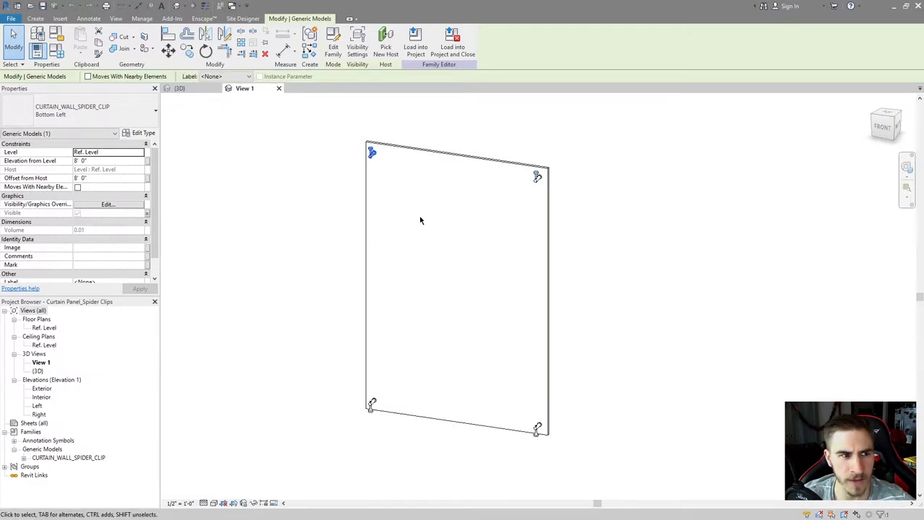
# From the back of the panel, open the Bottom Right corner clip's CURTAIN_WALL_SPIDER_CLIP family for editing.
pyautogui.keyDown('shift'); pyautogui.moveTo(376, 200); pyautogui.dragTo(561, 209, button='middle'); pyautogui.keyUp('shift')
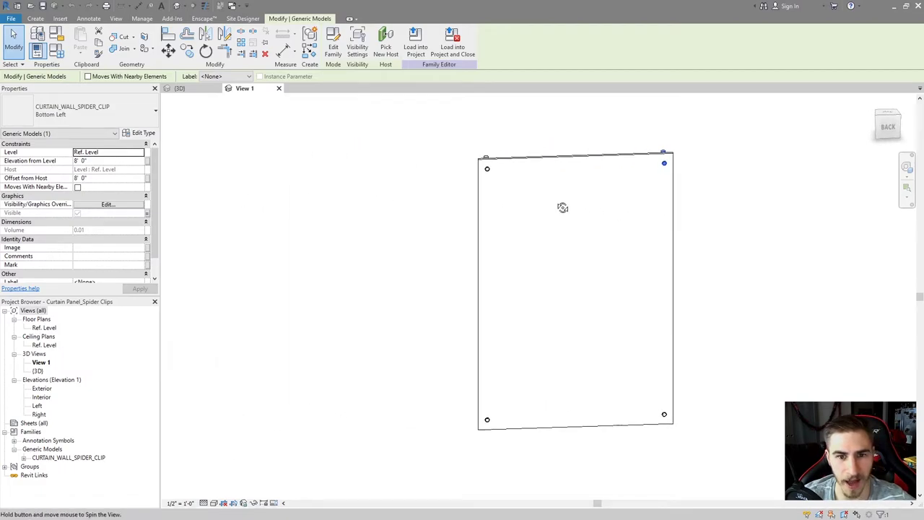
pyautogui.click(534, 142)
pyautogui.click(574, 154)
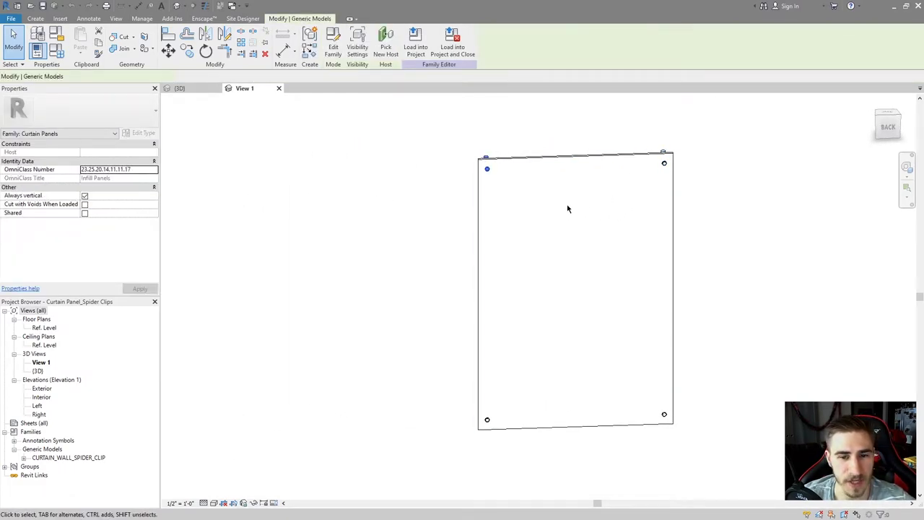
pyautogui.scroll(3, 488, 148)
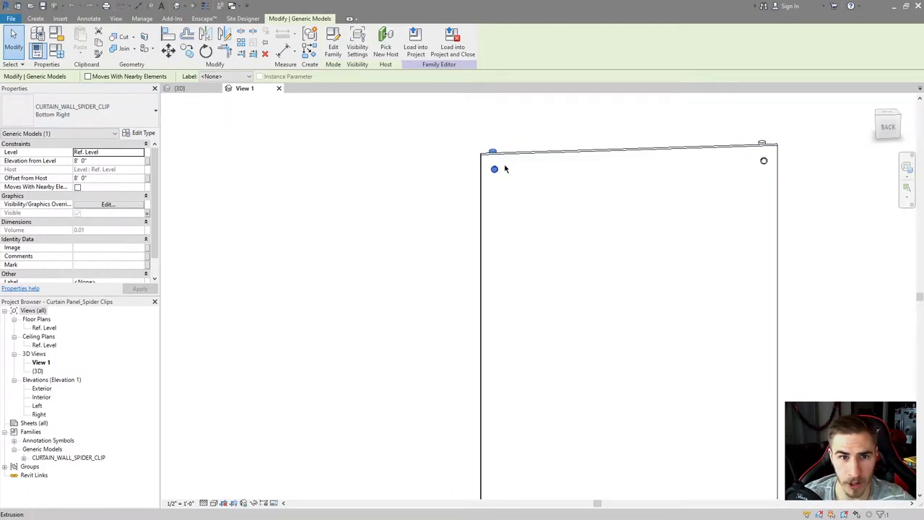
pyautogui.moveTo(491, 136); pyautogui.dragTo(437, 149, button='middle')
pyautogui.click(332, 45)
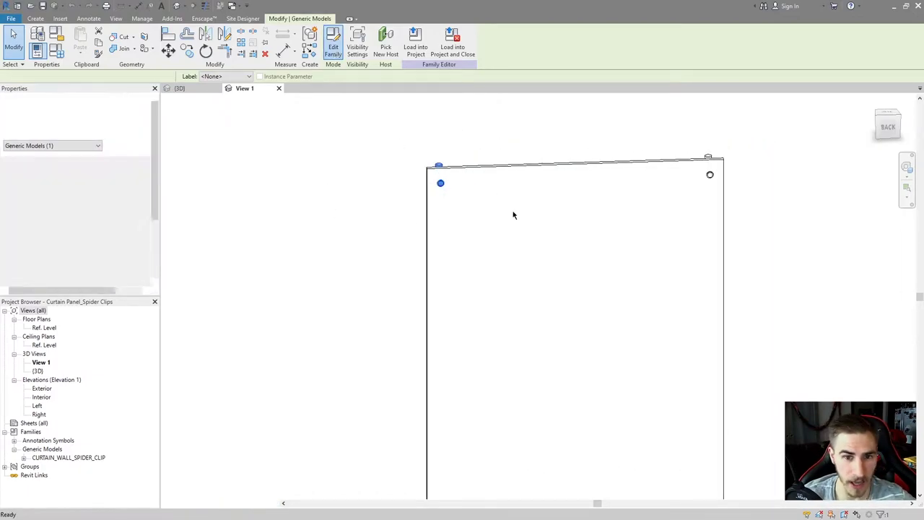
# Examine the arrangement of the four clips and the vertical tube in the CURTAIN_WALL_SPIDER_CLIP family from several angles.
pyautogui.keyDown('shift'); pyautogui.moveTo(538, 250); pyautogui.dragTo(455, 273, button='middle'); pyautogui.keyUp('shift')
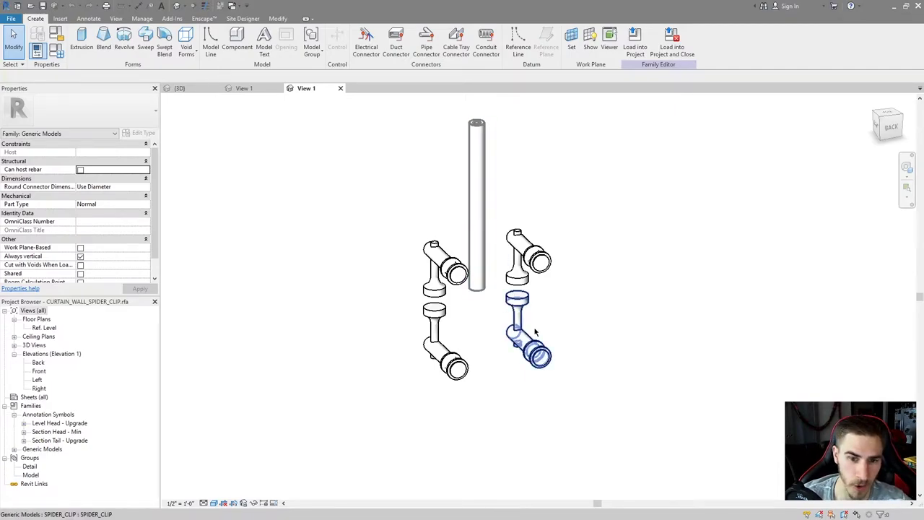
pyautogui.keyDown('shift'); pyautogui.moveTo(599, 327); pyautogui.dragTo(498, 126, button='middle'); pyautogui.keyUp('shift')
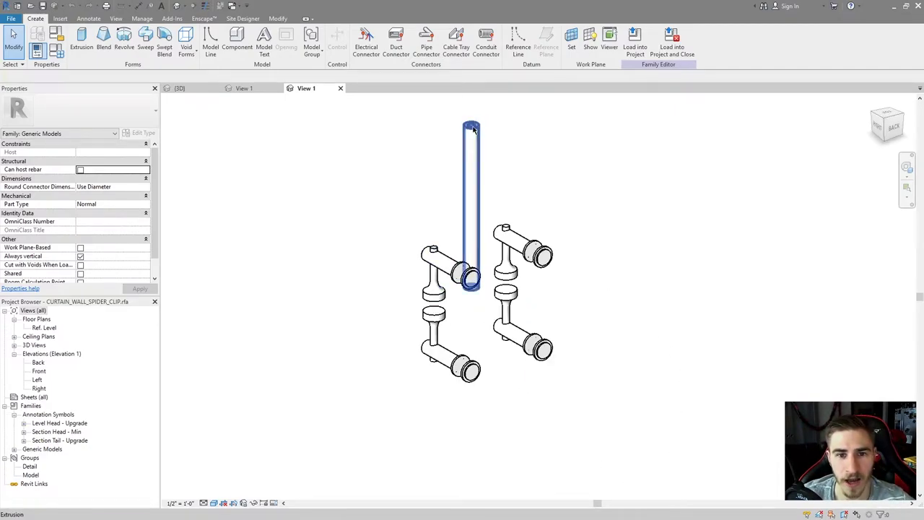
pyautogui.click(459, 246)
pyautogui.keyDown('shift'); pyautogui.moveTo(460, 246); pyautogui.dragTo(473, 195, button='middle'); pyautogui.keyUp('shift')
pyautogui.click(574, 210)
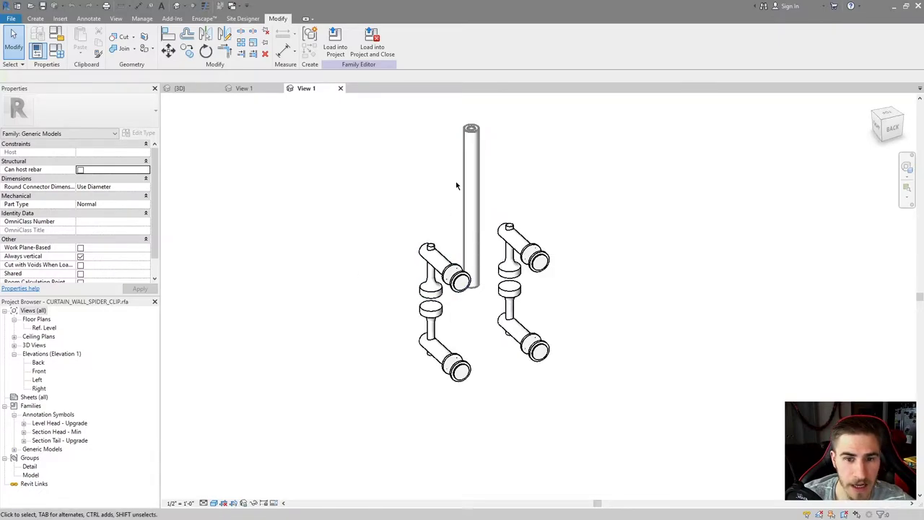
pyautogui.moveTo(457, 186); pyautogui.dragTo(454, 154, button='middle')
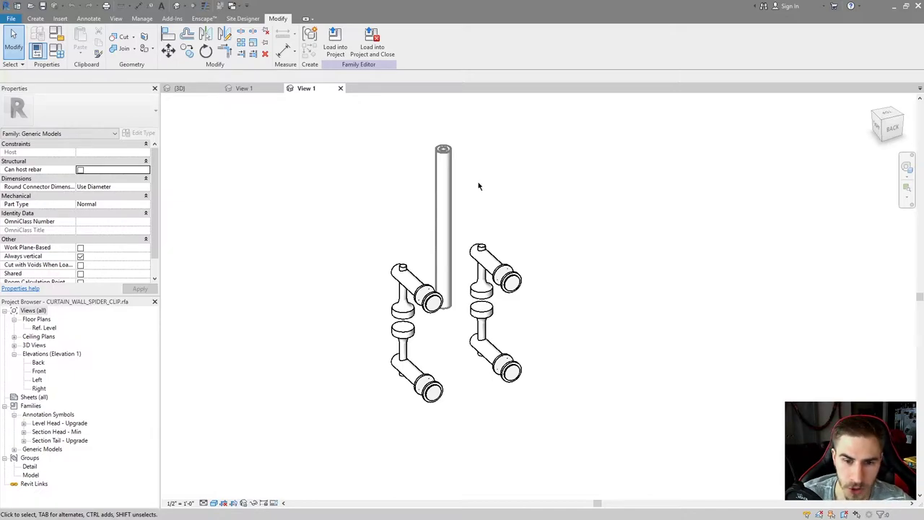
pyautogui.keyDown('shift'); pyautogui.moveTo(531, 231); pyautogui.dragTo(346, 346, button='middle'); pyautogui.keyUp('shift')
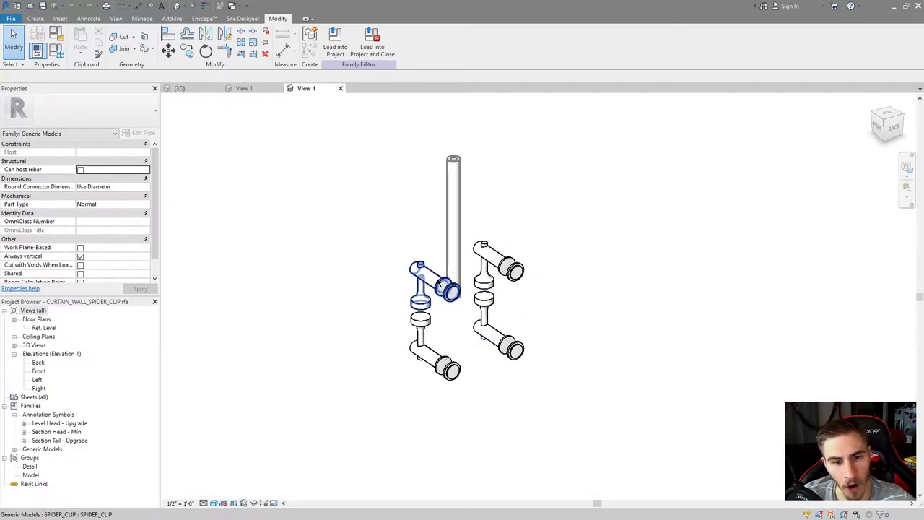
# Inspect the properties of the individual nested SPIDER_CLIP components in the clip family.
pyautogui.click(435, 283)
pyautogui.click(424, 333)
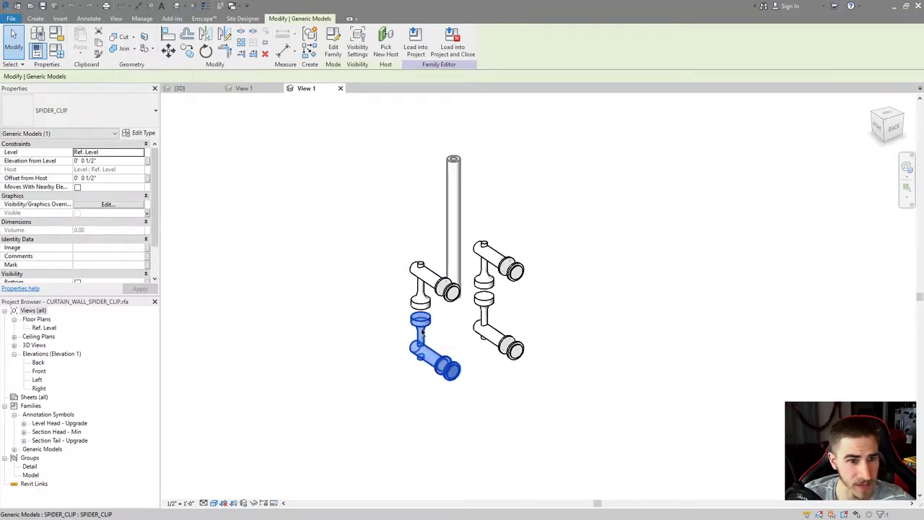
pyautogui.click(426, 278)
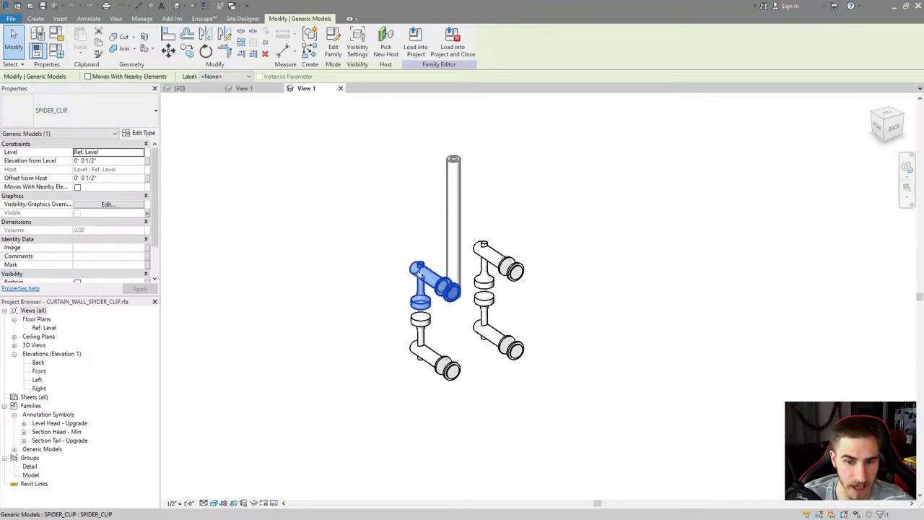
pyautogui.press('Escape')
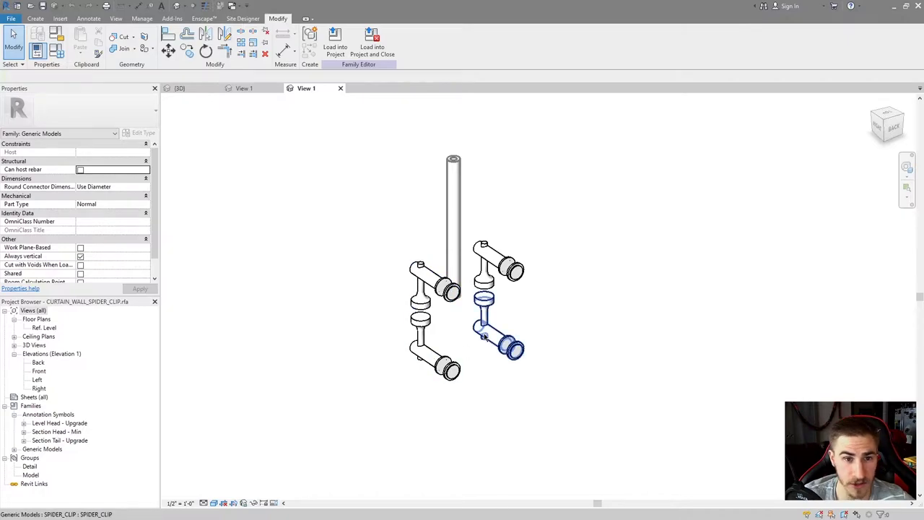
pyautogui.click(439, 297)
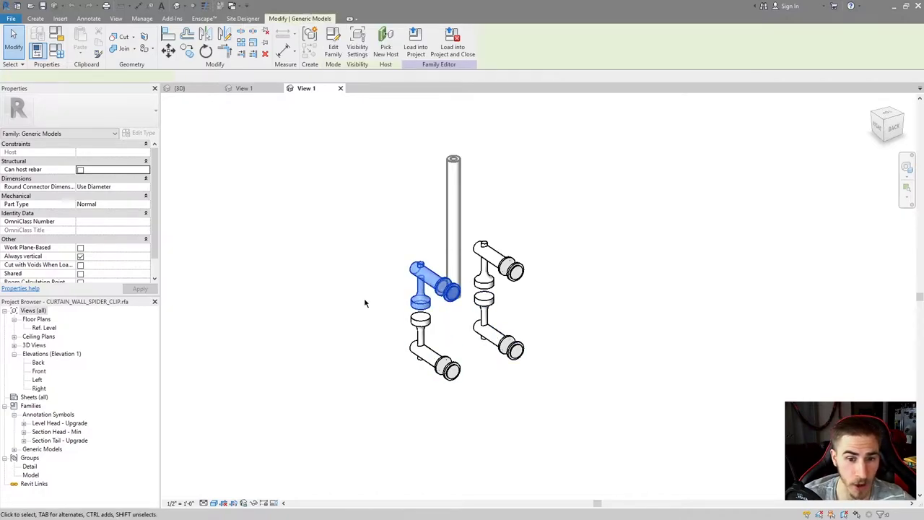
# Open the nested SPIDER_CLIP family for editing and examine its upper and lower clip geometry from several angles.
pyautogui.click(332, 45)
pyautogui.keyDown('shift'); pyautogui.moveTo(505, 209); pyautogui.dragTo(507, 349, button='middle'); pyautogui.keyUp('shift')
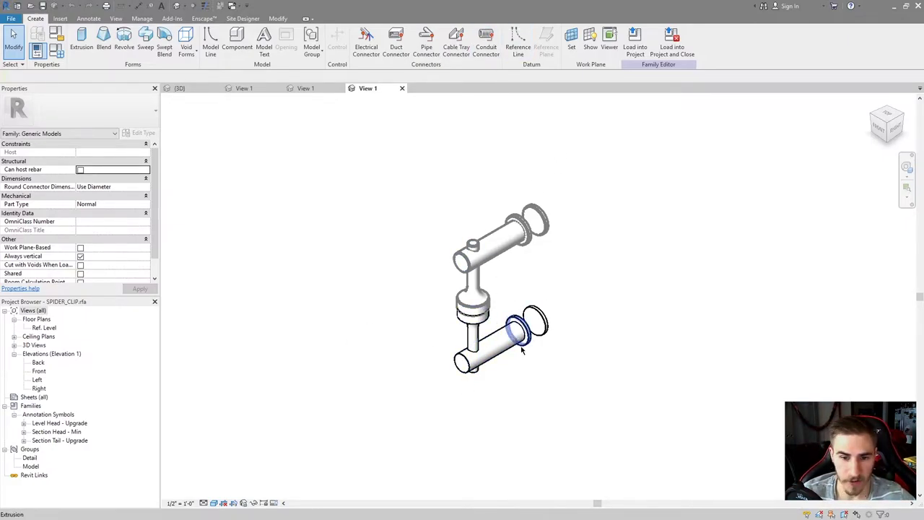
pyautogui.scroll(2, 493, 346)
pyautogui.keyDown('shift'); pyautogui.moveTo(516, 343); pyautogui.dragTo(559, 357, button='middle'); pyautogui.keyUp('shift')
pyautogui.keyDown('shift'); pyautogui.moveTo(544, 276); pyautogui.dragTo(511, 288, button='middle'); pyautogui.keyUp('shift')
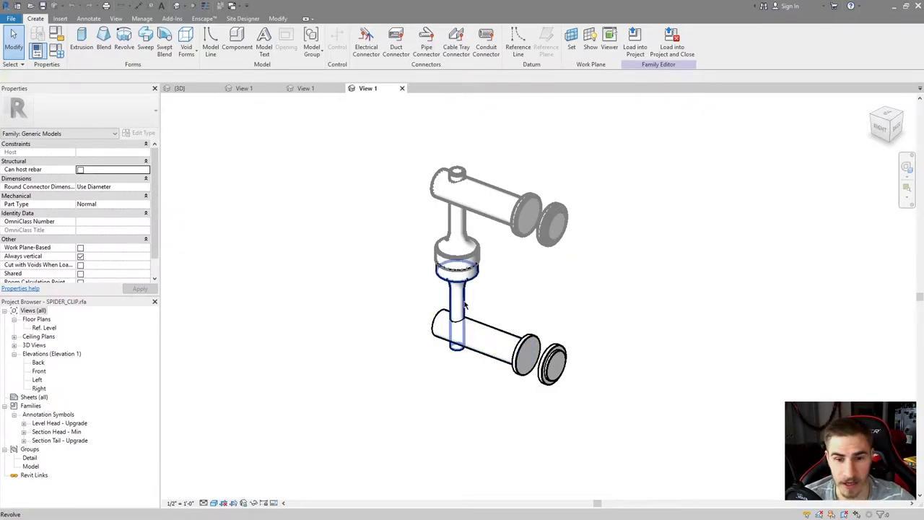
pyautogui.click(483, 326)
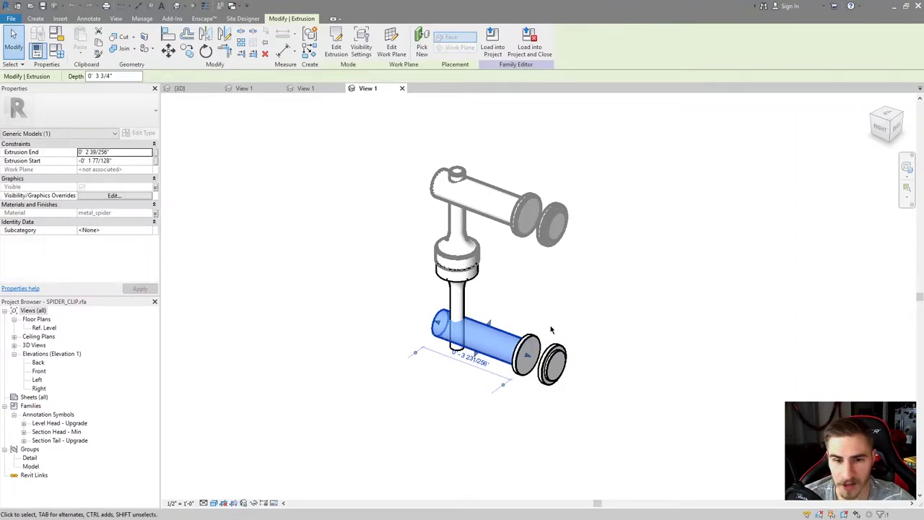
pyautogui.click(511, 312)
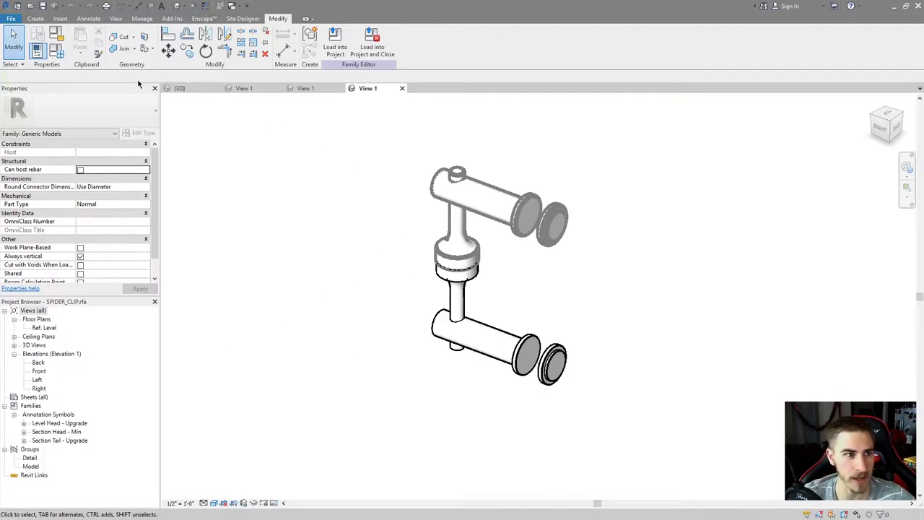
# Review the SPIDER_CLIP family's types and switch the current type to Top.
pyautogui.click(57, 50)
pyautogui.click(415, 166)
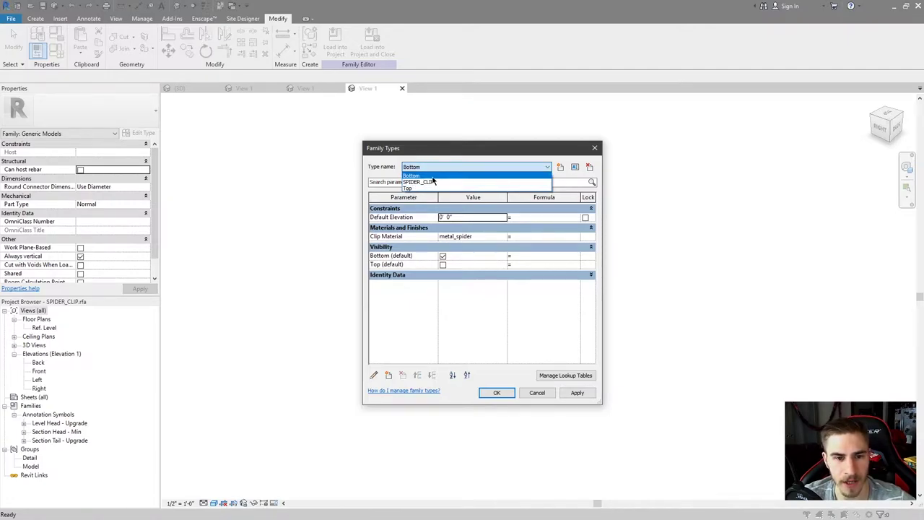
pyautogui.click(374, 286)
pyautogui.click(476, 167)
pyautogui.click(426, 185)
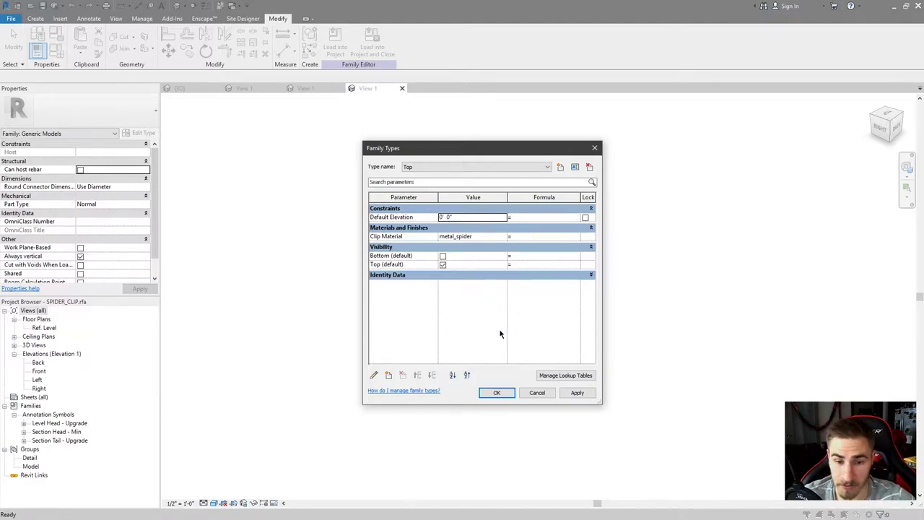
pyautogui.click(496, 394)
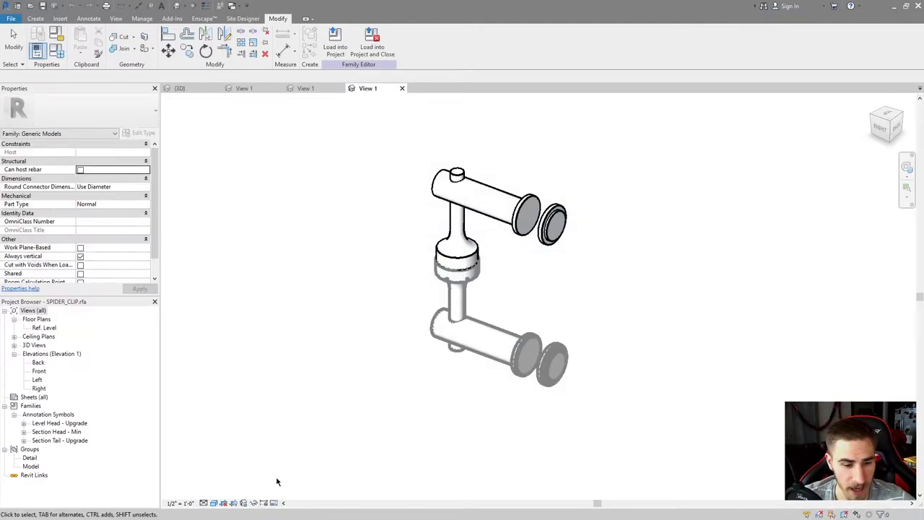
# Preview the Top type's visibility against its Visibility parameters, and close the SPIDER_CLIP family without saving changes.
pyautogui.click(279, 502)
pyautogui.click(311, 495)
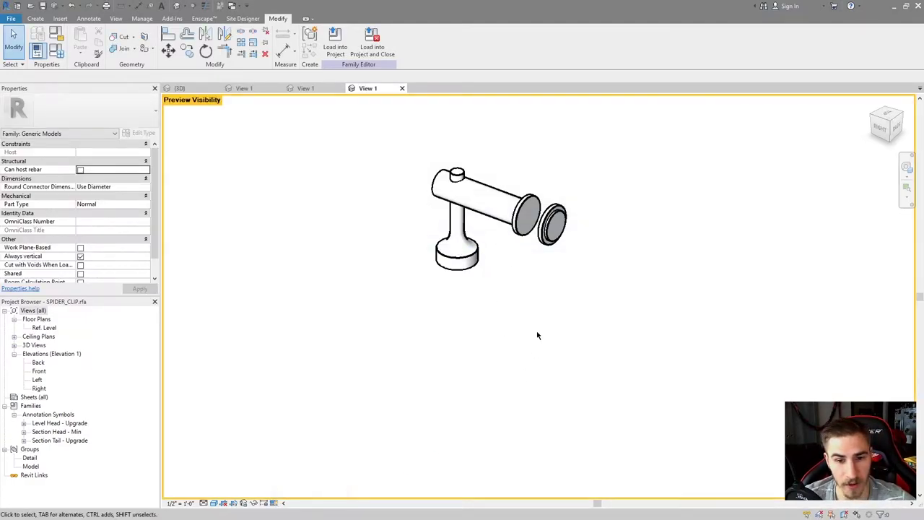
pyautogui.click(57, 51)
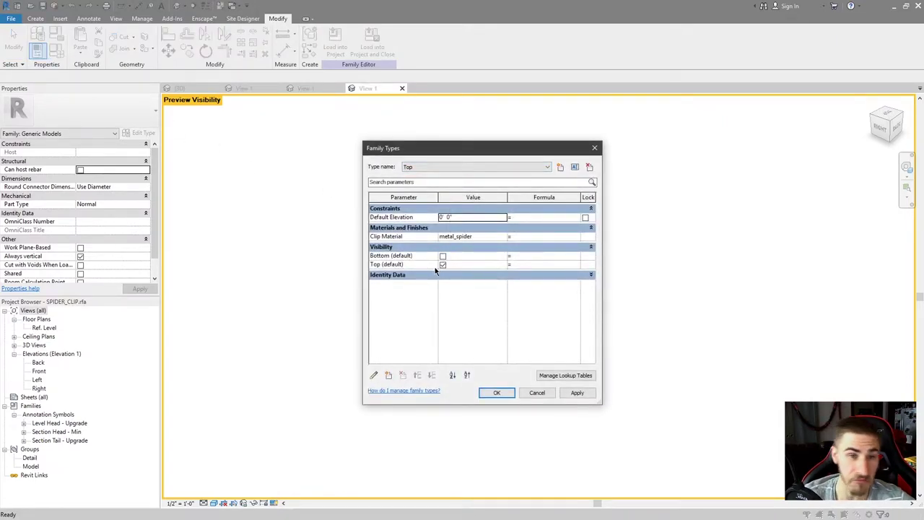
pyautogui.click(497, 392)
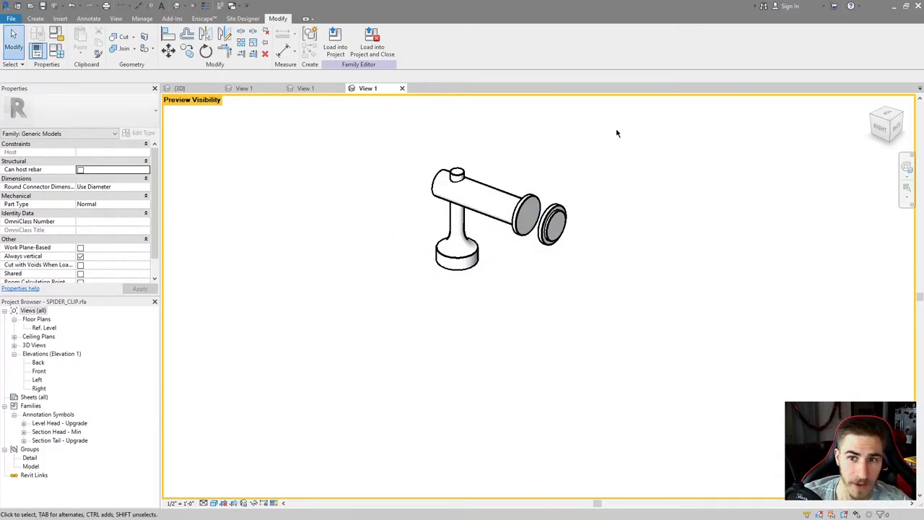
pyautogui.click(402, 88)
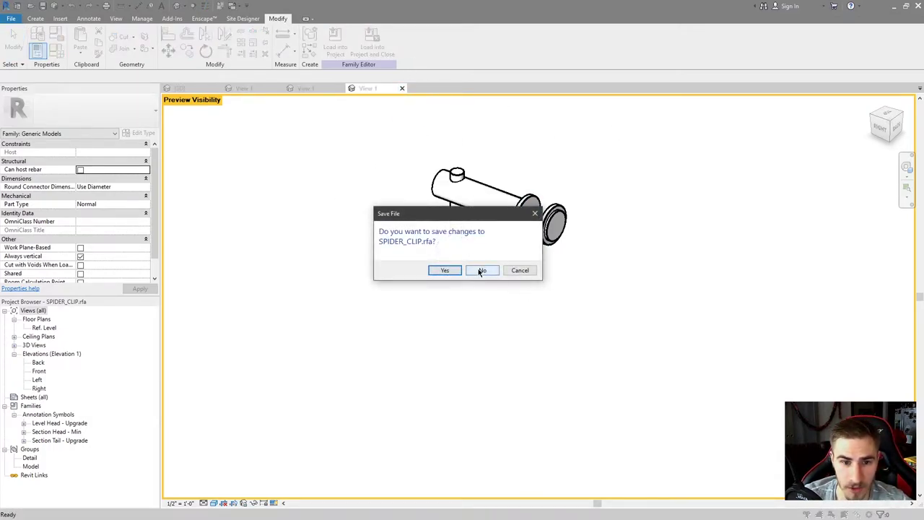
pyautogui.click(480, 270)
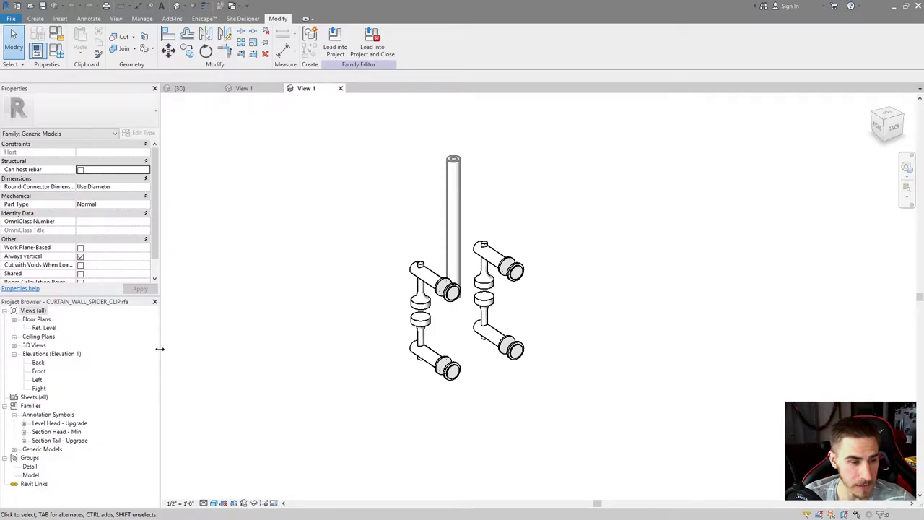
# Open the Front elevation of the CURTAIN_WALL_SPIDER_CLIP family and examine the clips' offset dimensions from the vertical and horizontal mullions.
pyautogui.click(39, 371)
pyautogui.click(39, 371)
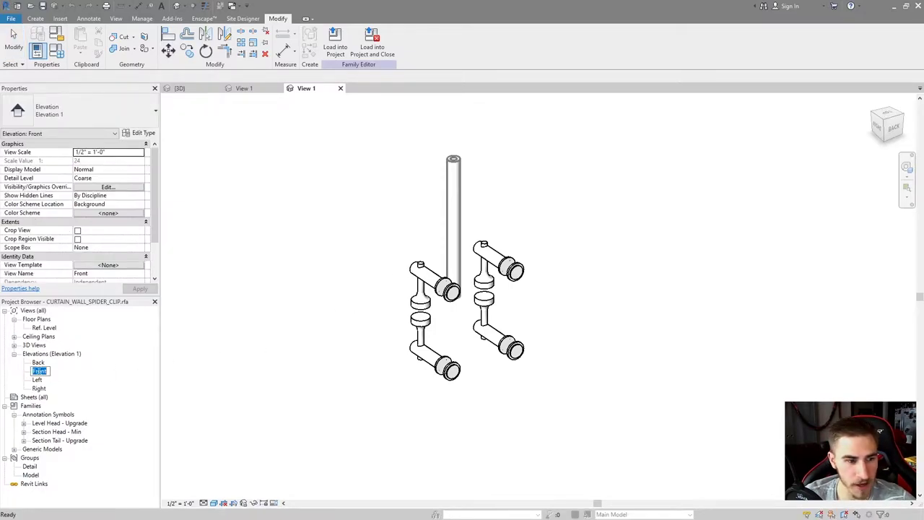
pyautogui.doubleClick(39, 371)
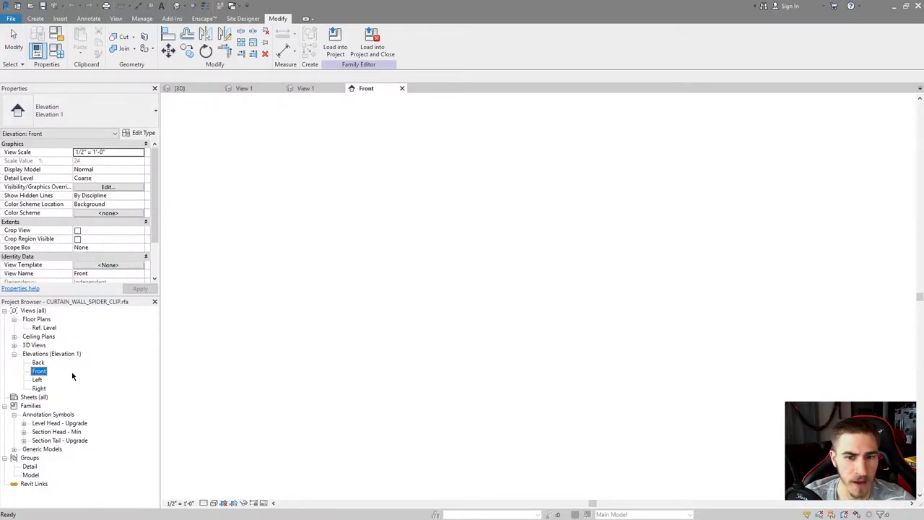
pyautogui.scroll(4, 529, 342)
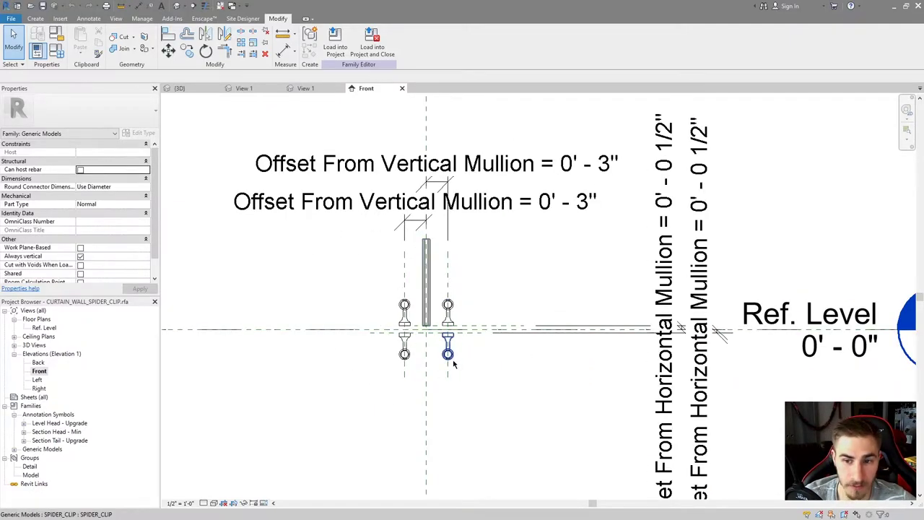
pyautogui.scroll(-2, 447, 353)
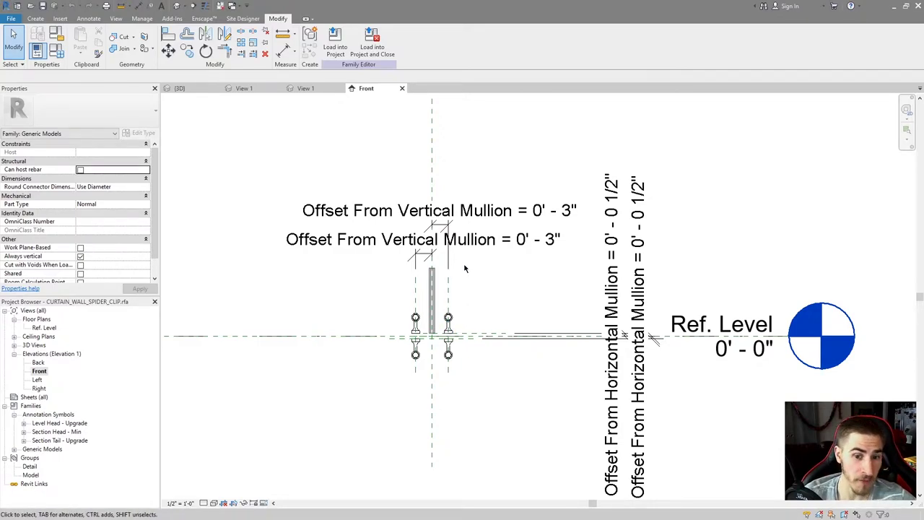
pyautogui.scroll(2, 513, 378)
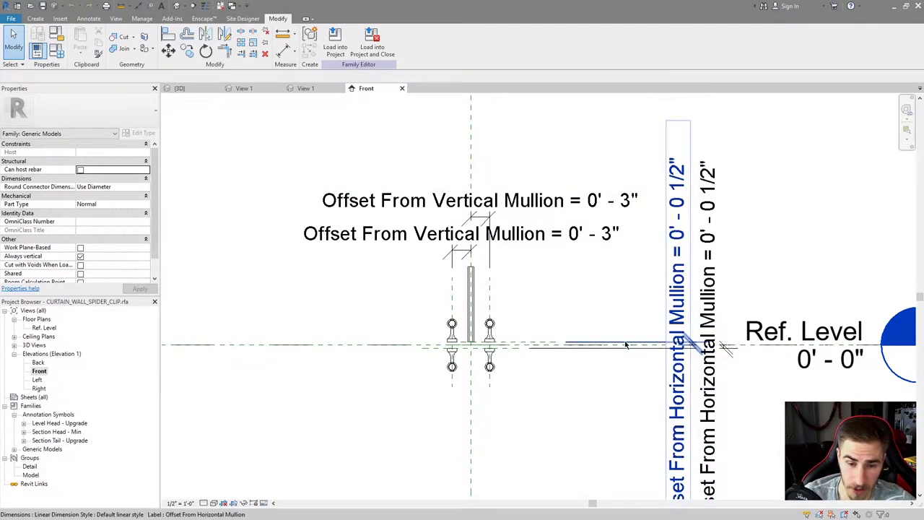
pyautogui.scroll(-2, 609, 373)
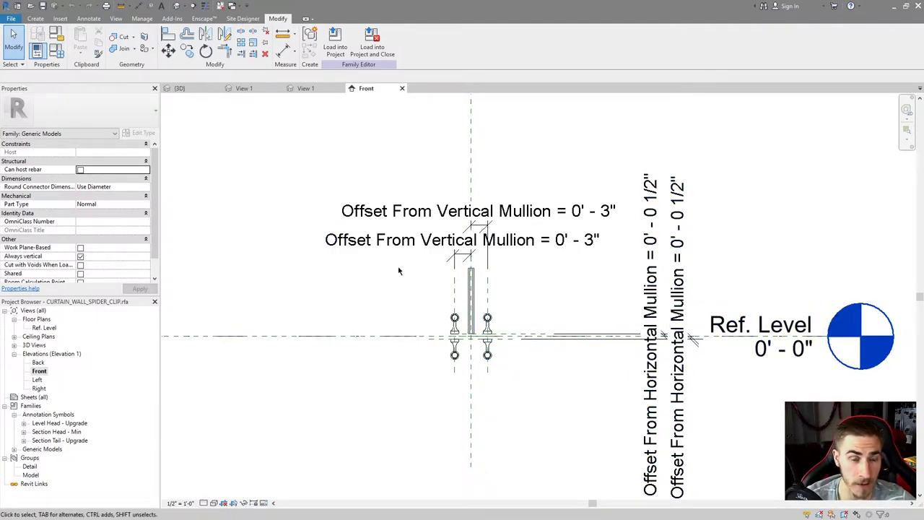
# Compare the Visibility parameters of the Bottom Left, Top Left and Center Mullion family types, leaving the types unchanged.
pyautogui.click(56, 51)
pyautogui.moveTo(460, 141); pyautogui.dragTo(311, 137)
pyautogui.click(271, 156)
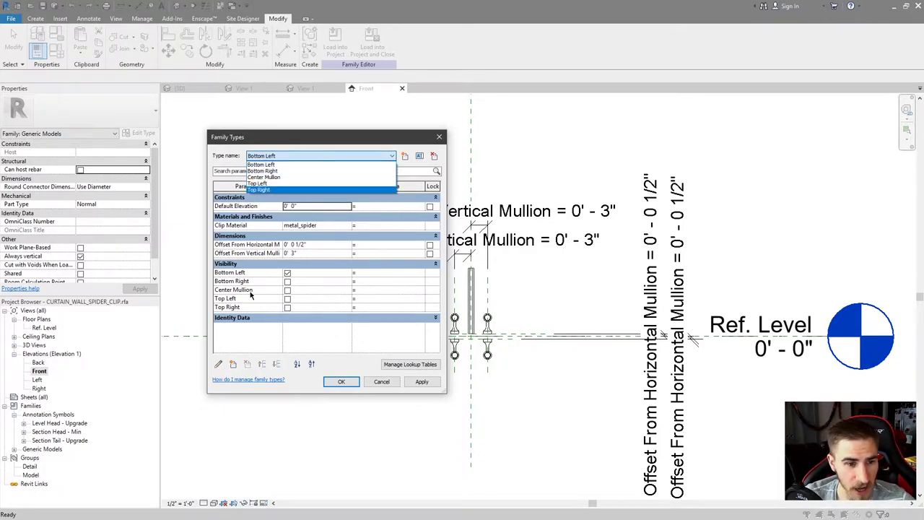
pyautogui.click(283, 183)
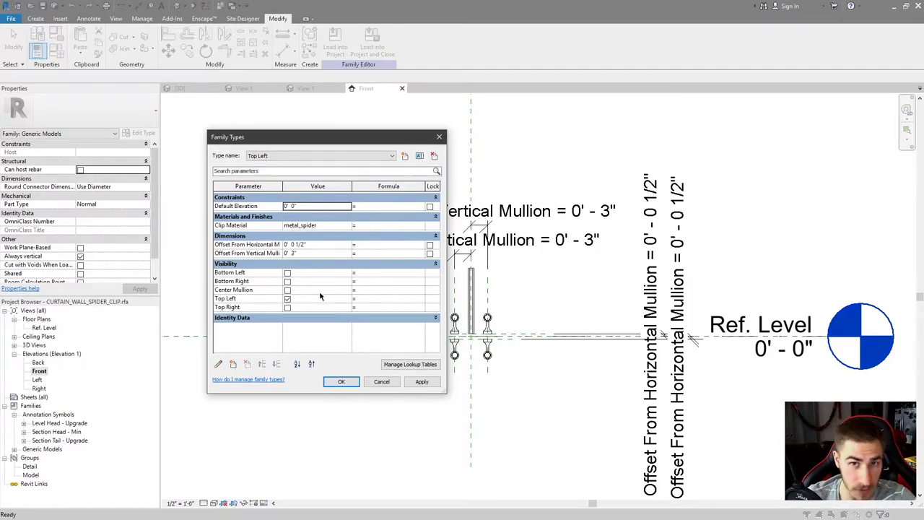
pyautogui.click(313, 155)
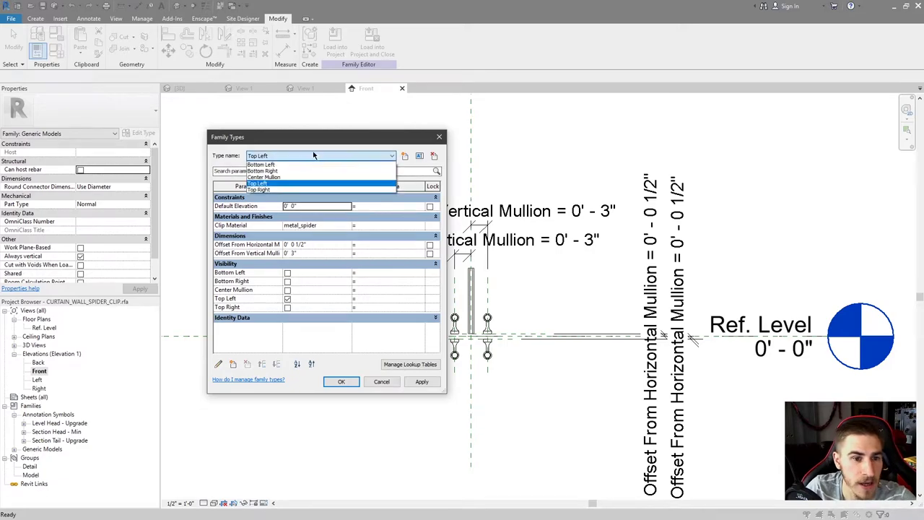
pyautogui.click(262, 177)
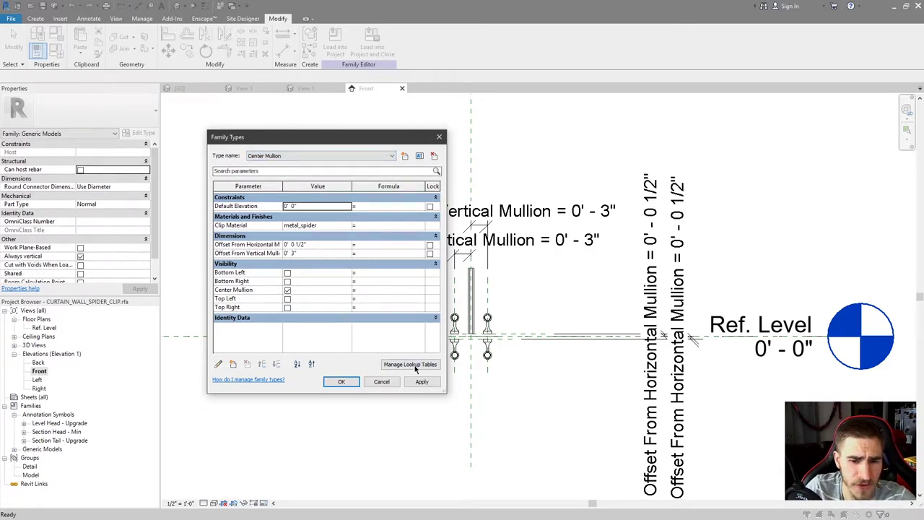
pyautogui.click(381, 382)
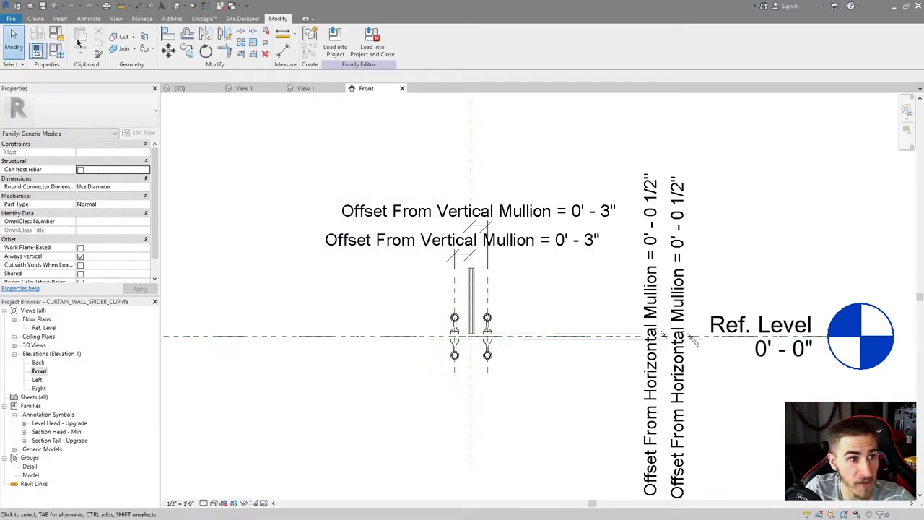
# In the clip family's 3D view, preview the visibility of the Bottom Left type, check its parameters, and switch the preview off.
pyautogui.click(310, 89)
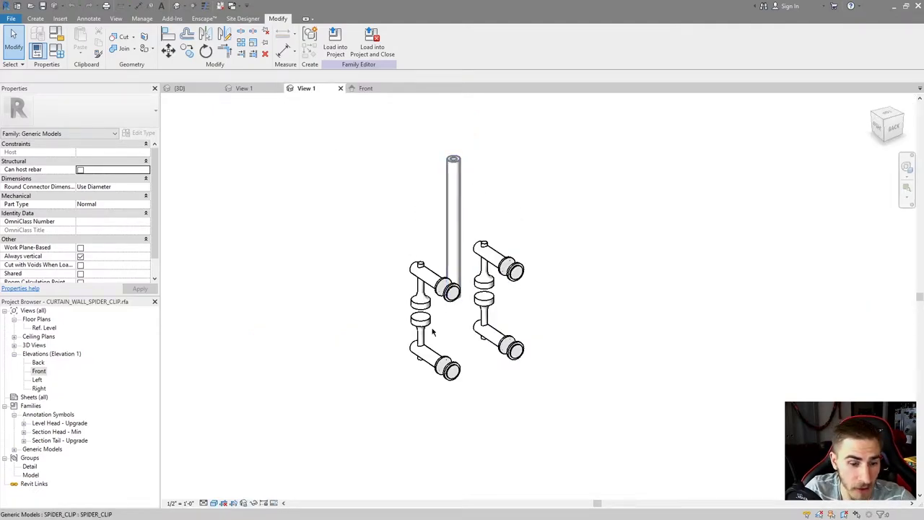
pyautogui.click(275, 503)
pyautogui.click(303, 493)
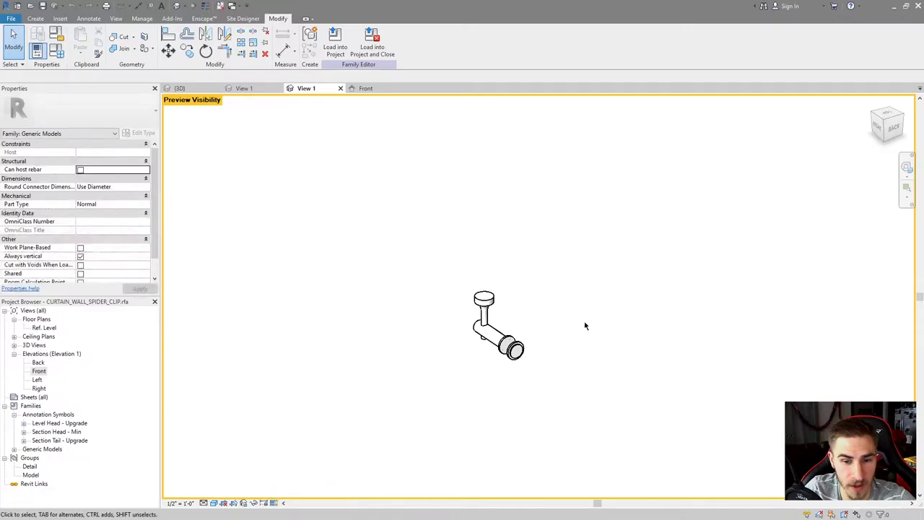
pyautogui.click(55, 34)
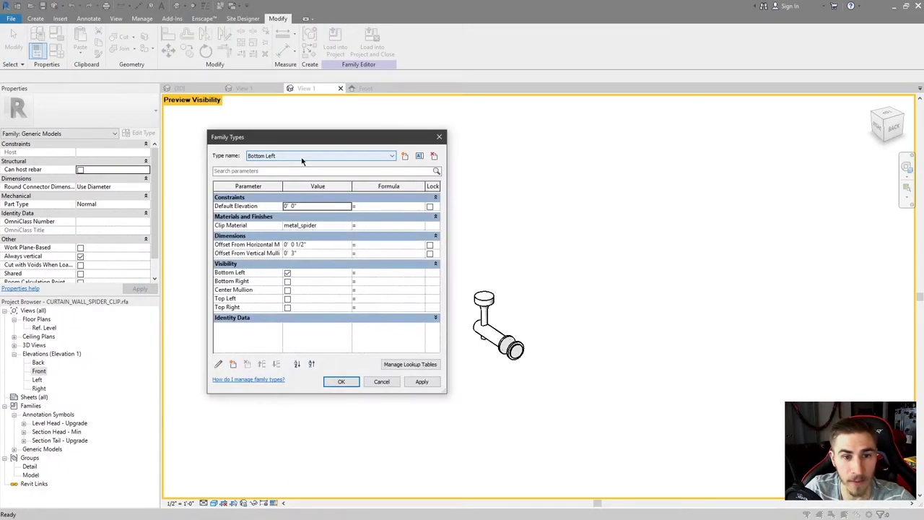
pyautogui.click(438, 137)
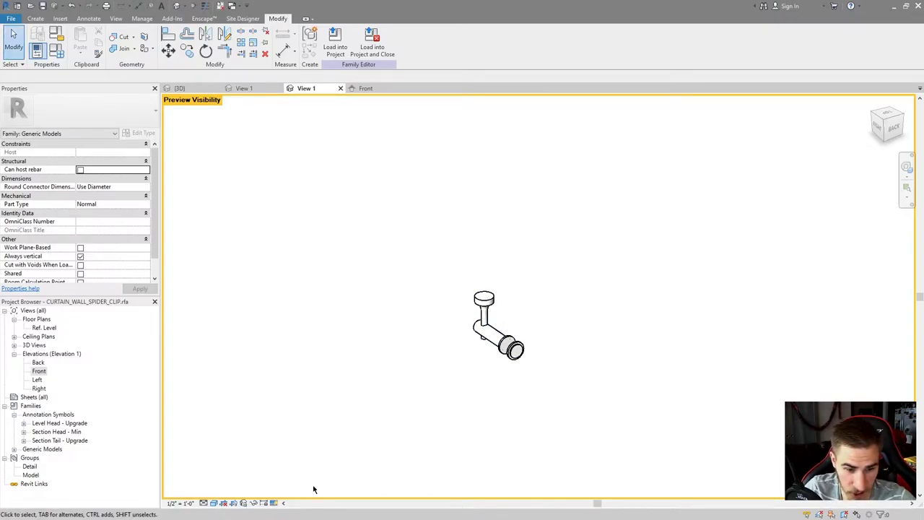
pyautogui.click(273, 503)
pyautogui.click(303, 478)
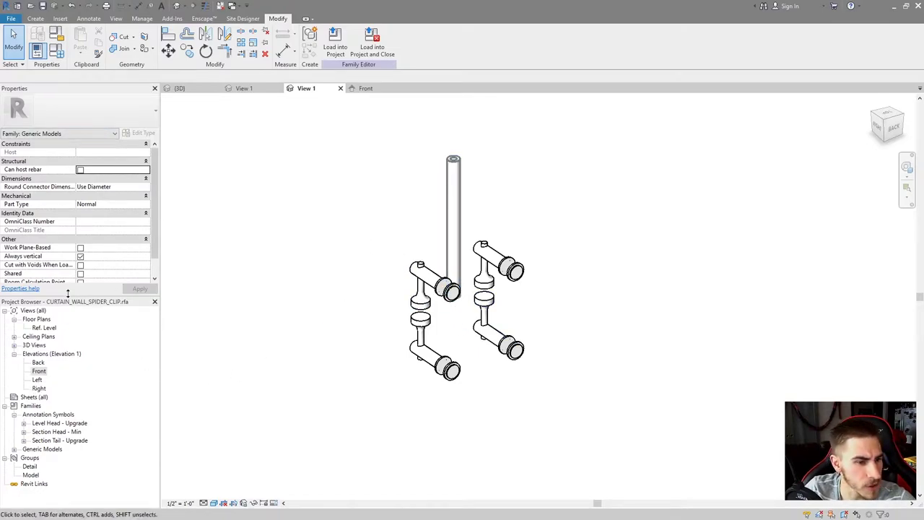
pyautogui.keyDown('shift'); pyautogui.moveTo(347, 216); pyautogui.dragTo(525, 283, button='middle'); pyautogui.keyUp('shift')
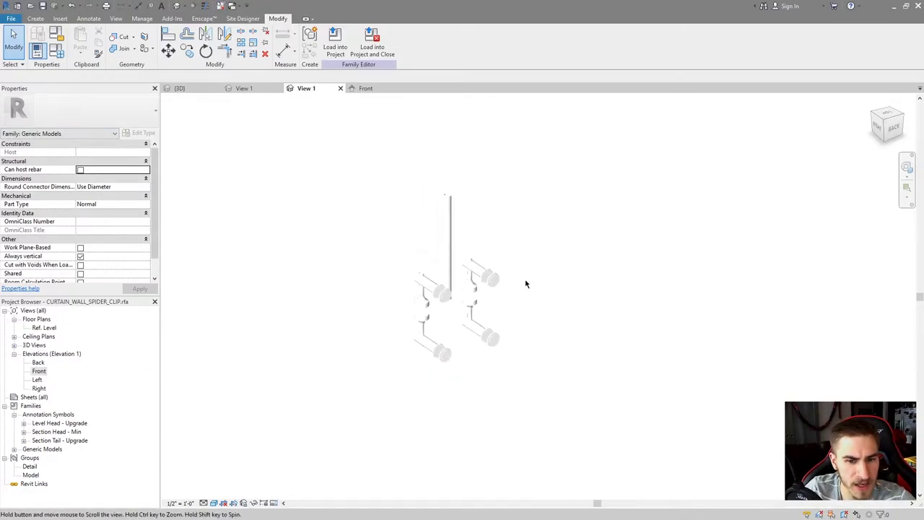
pyautogui.scroll(1, 458, 267)
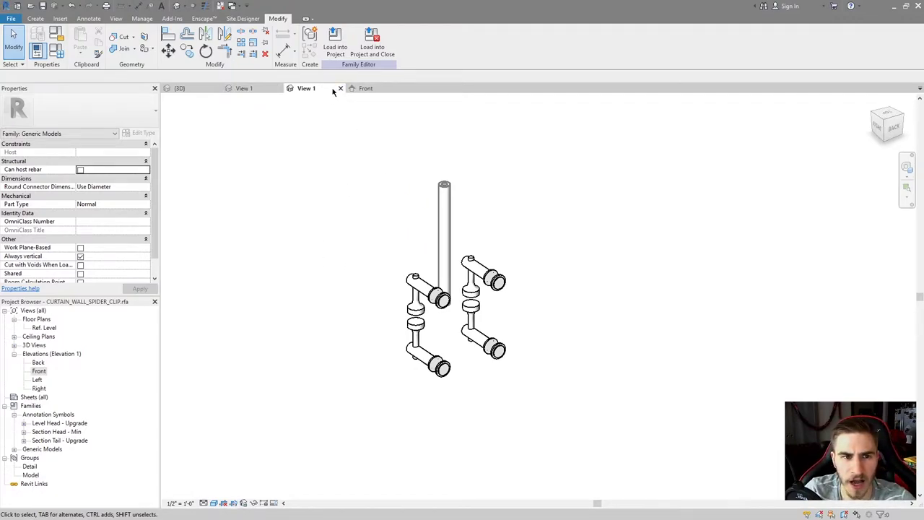
# Return to the Curtain Panel_Spider Clips family and check which CURTAIN_WALL_SPIDER_CLIP types are placed at the panel's corners.
pyautogui.click(276, 88)
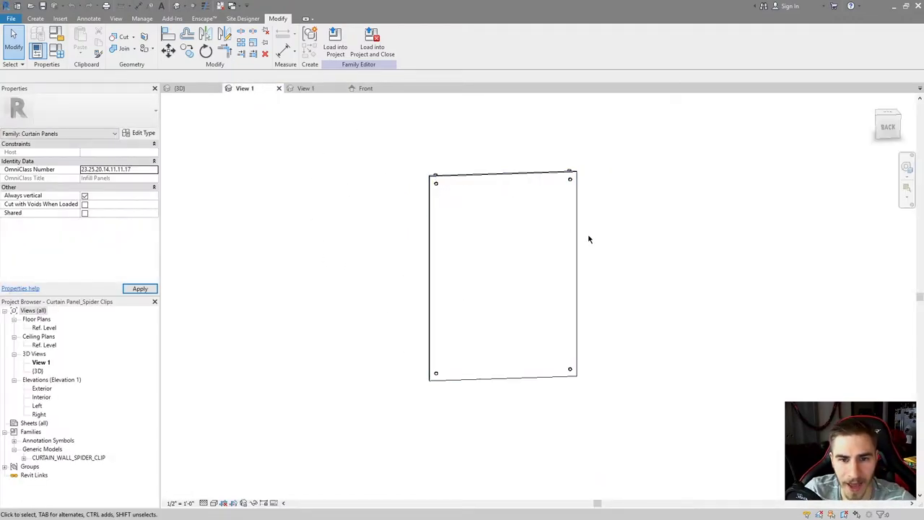
pyautogui.moveTo(557, 149); pyautogui.dragTo(605, 214)
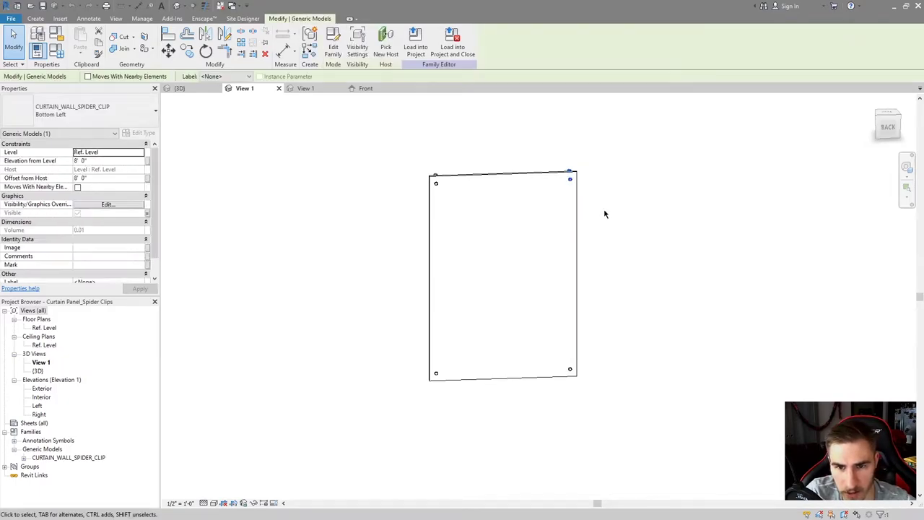
pyautogui.moveTo(413, 151); pyautogui.dragTo(463, 212)
pyautogui.moveTo(378, 346); pyautogui.dragTo(664, 303)
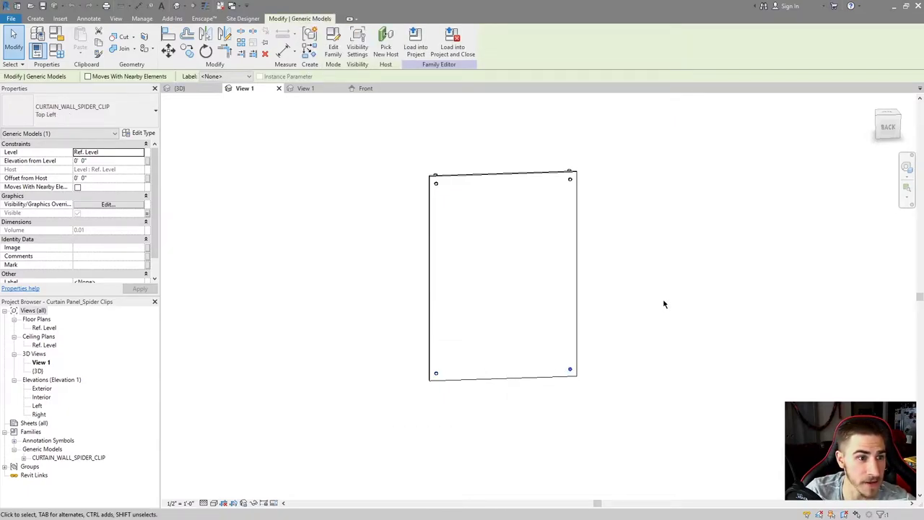
pyautogui.press('Escape')
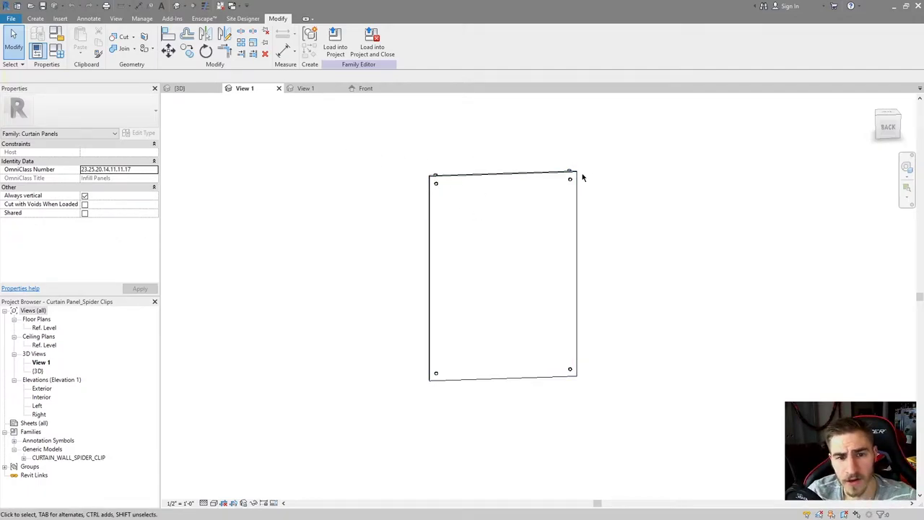
pyautogui.keyDown('shift'); pyautogui.moveTo(639, 208); pyautogui.dragTo(292, 174, button='middle'); pyautogui.keyUp('shift')
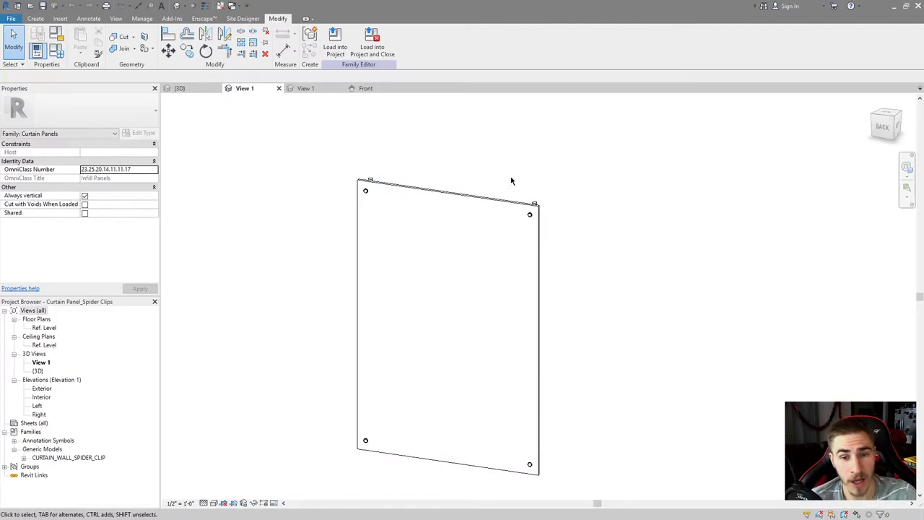
# Check the CURTAIN_WALL_SPIDER_CLIP instances along the panel's upper edge, and those along its lower edge, in the panel family's 3D view.
pyautogui.moveTo(326, 145); pyautogui.dragTo(352, 176)
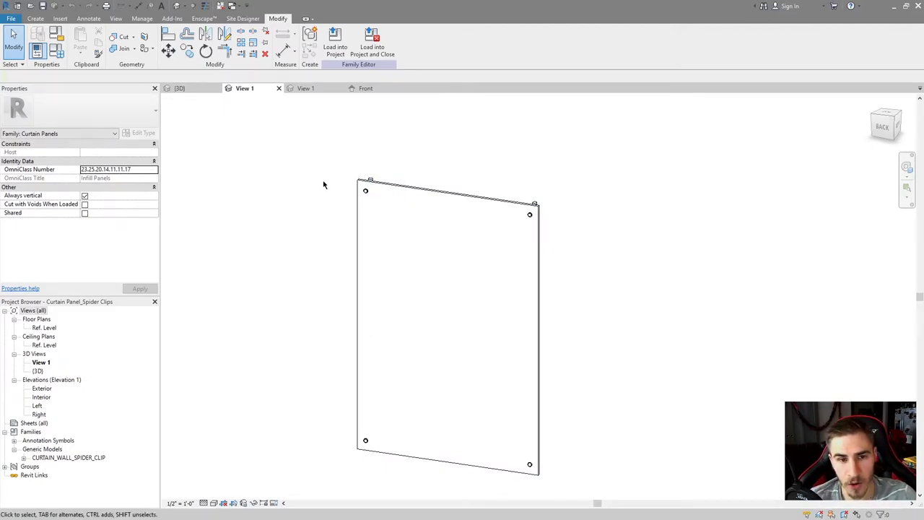
pyautogui.scroll(-1, 458, 176)
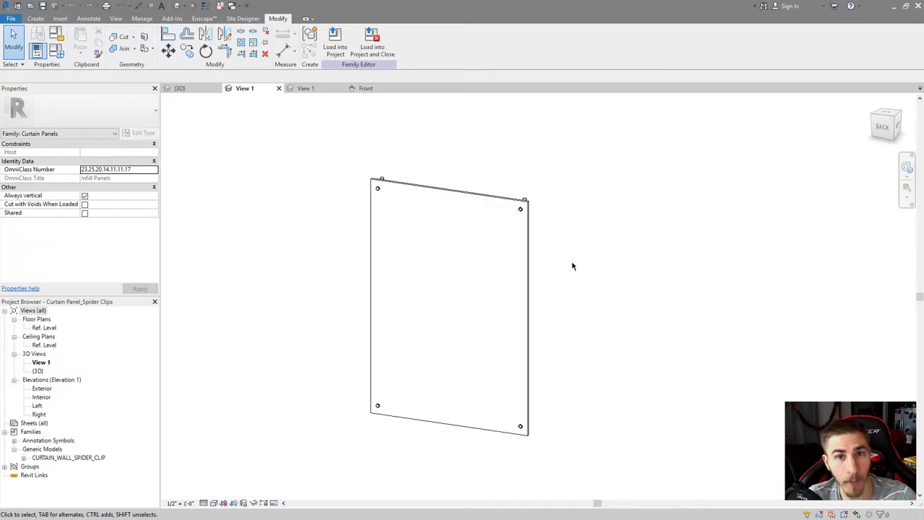
pyautogui.moveTo(337, 144); pyautogui.dragTo(659, 245)
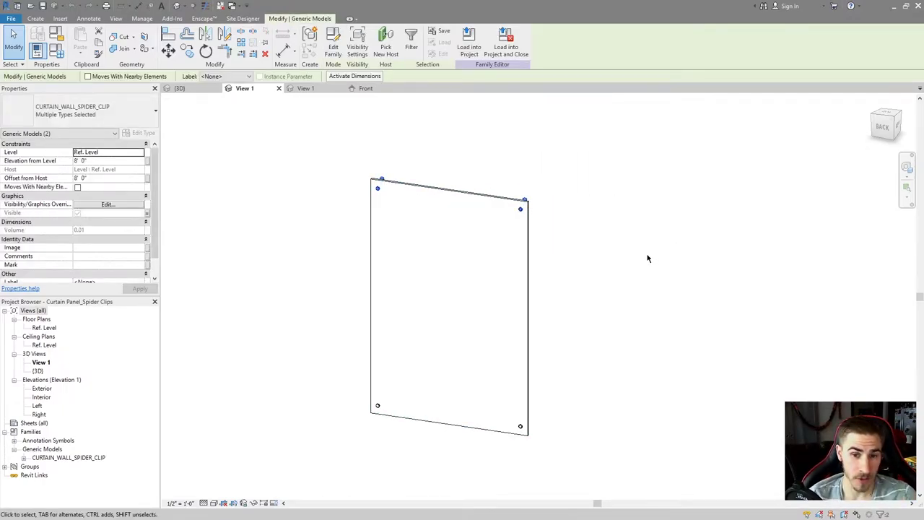
pyautogui.click(647, 258)
pyautogui.moveTo(326, 351); pyautogui.dragTo(561, 480)
pyautogui.click(320, 365)
pyautogui.moveTo(313, 278)
pyautogui.mouseDown()
pyautogui.moveTo(633, 130)
pyautogui.moveTo(565, 178)
pyautogui.moveTo(304, 275)
pyautogui.mouseUp()
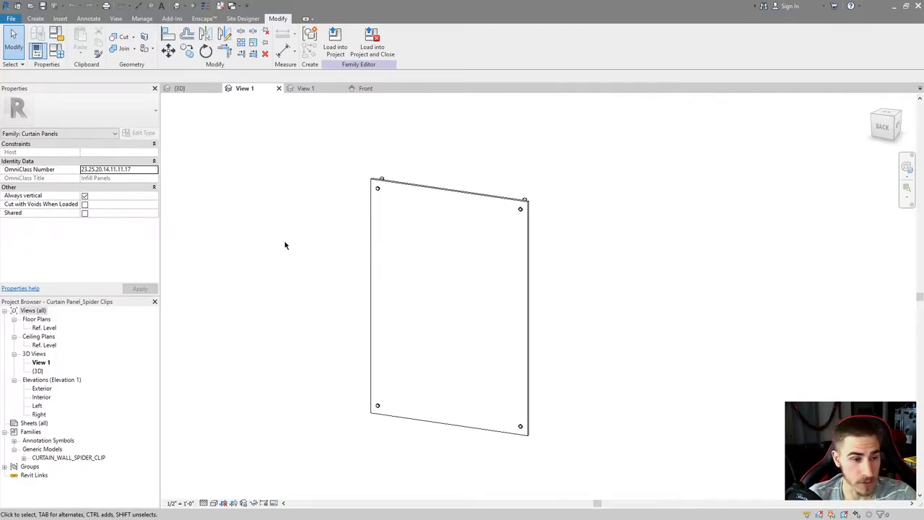
# Compare the Visibility and dimension parameters of the Vision_Spider Clips - Bottom and Vision_Spider Clips - Top family types, leaving the types unchanged.
pyautogui.click(57, 50)
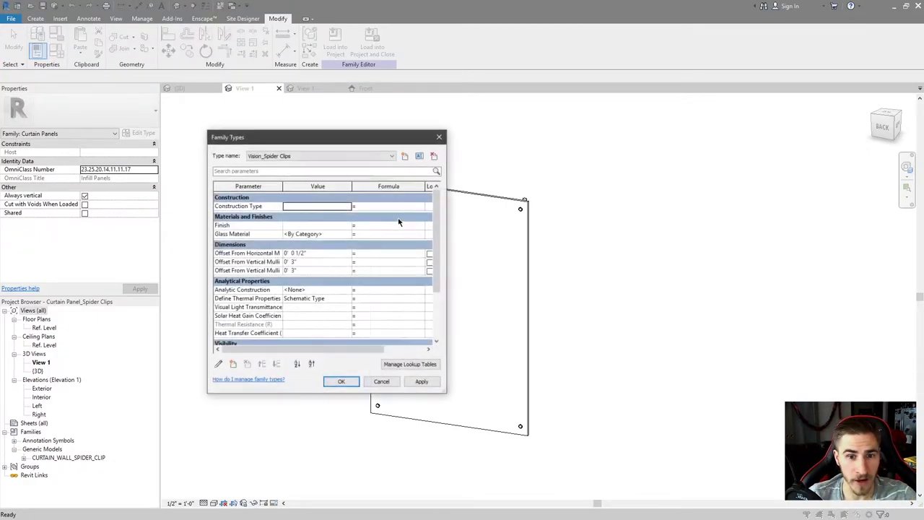
pyautogui.moveTo(321, 138); pyautogui.dragTo(337, 131)
pyautogui.click(393, 147)
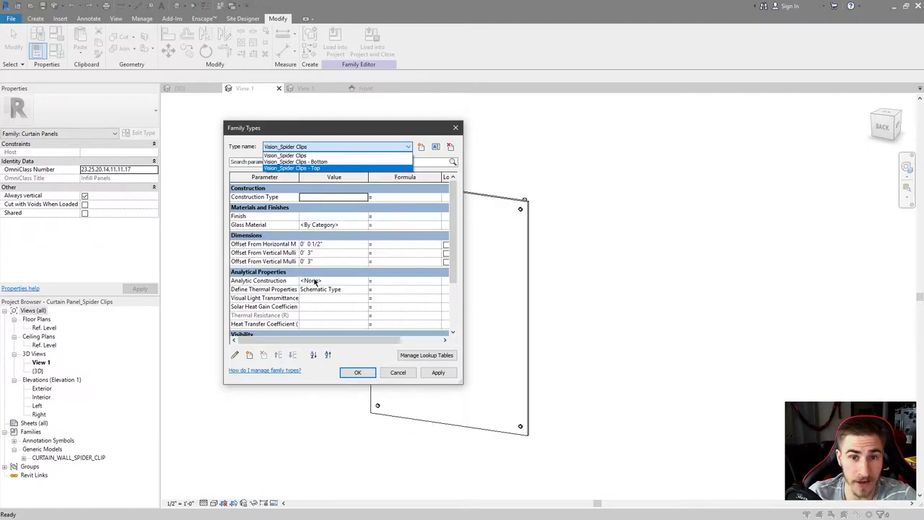
pyautogui.click(317, 161)
pyautogui.scroll(-3, 333, 303)
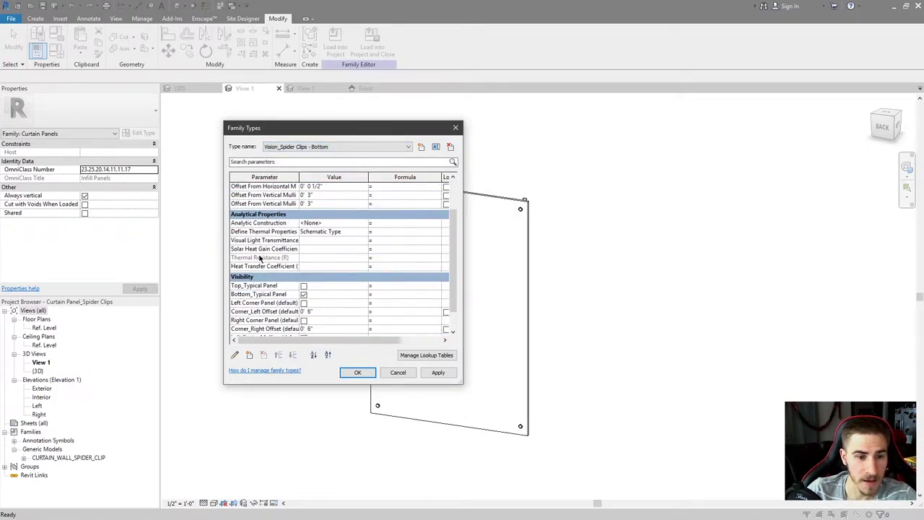
pyautogui.click(339, 147)
pyautogui.click(339, 162)
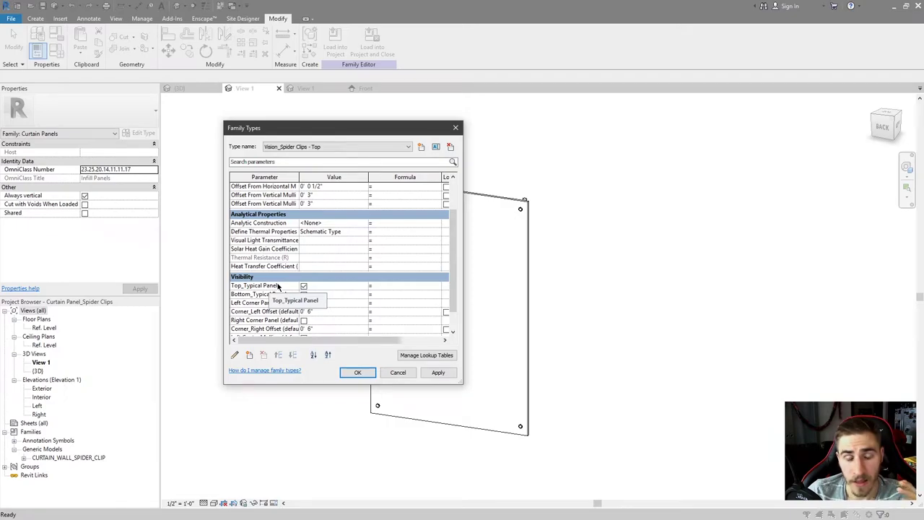
pyautogui.scroll(3, 319, 261)
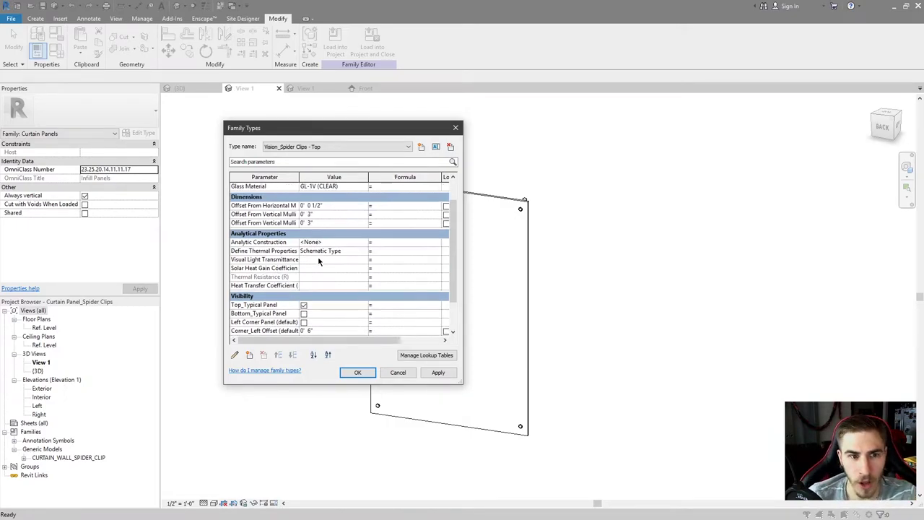
pyautogui.scroll(-3, 344, 279)
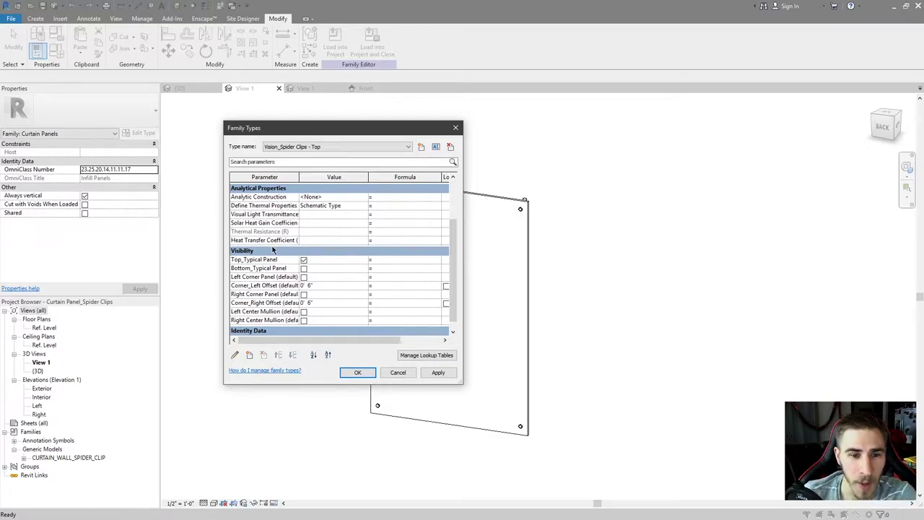
pyautogui.scroll(3, 273, 249)
pyautogui.click(292, 148)
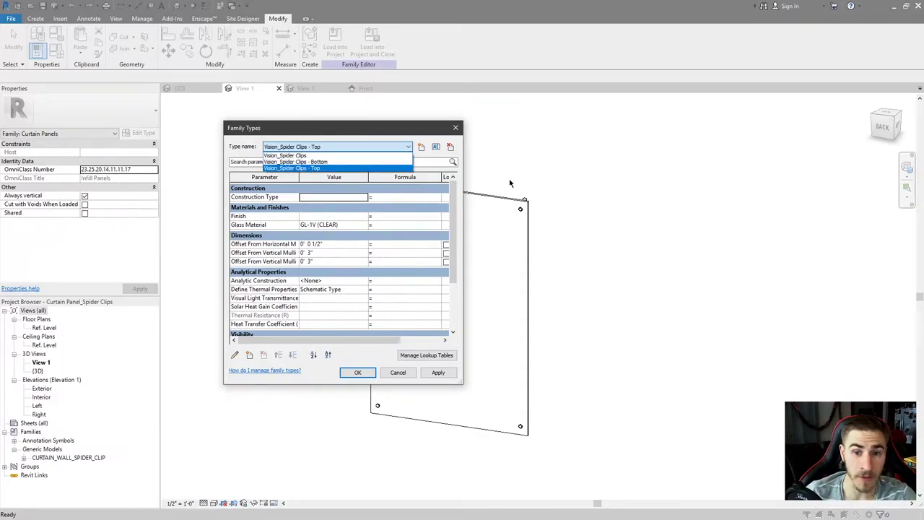
pyautogui.click(455, 128)
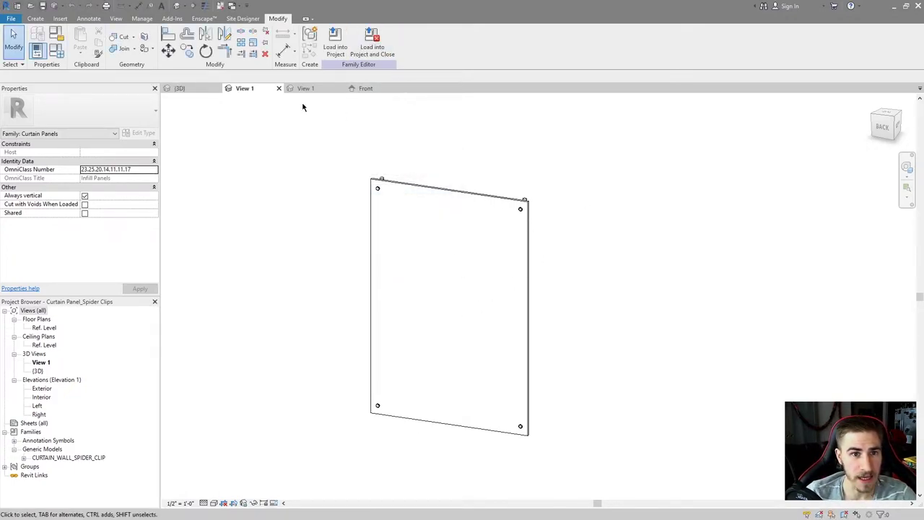
# Load the Curtain Panel_Spider Clips family into Project1 and close the family.
pyautogui.click(371, 44)
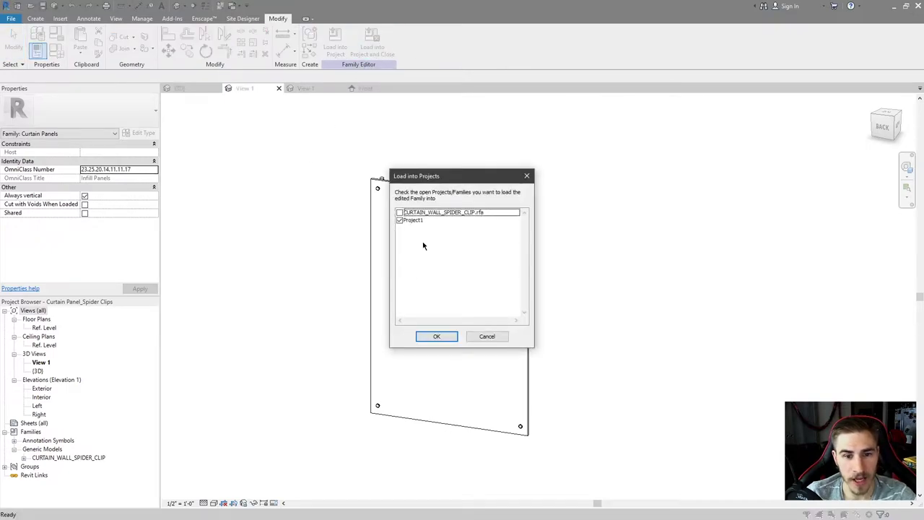
pyautogui.click(400, 219)
pyautogui.click(436, 336)
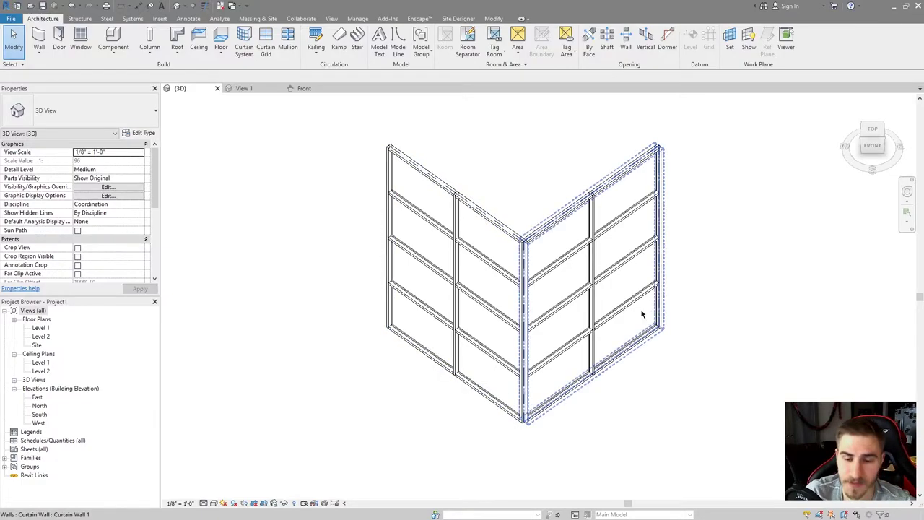
# Change all panels hosted by the right-hand curtain wall to the Curtain Panel_Spider Clips type Vision_Spider Clips.
pyautogui.rightClick(565, 307)
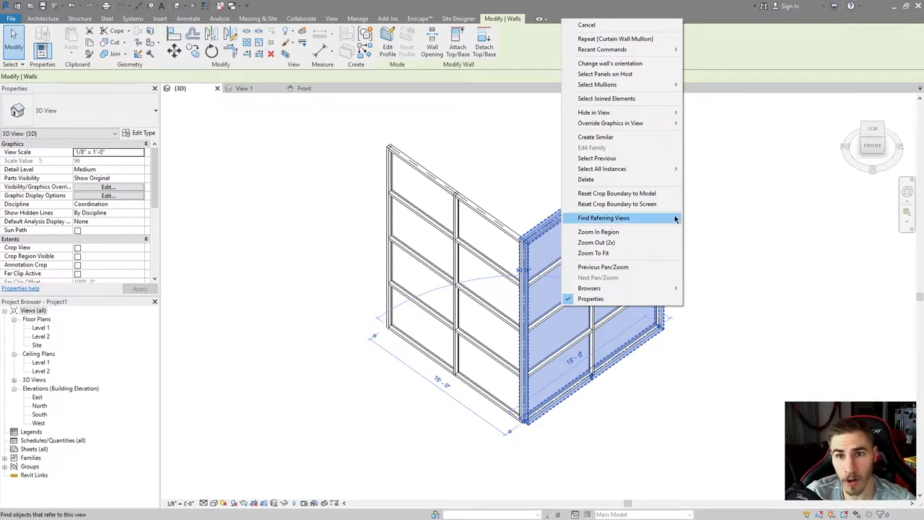
pyautogui.click(618, 74)
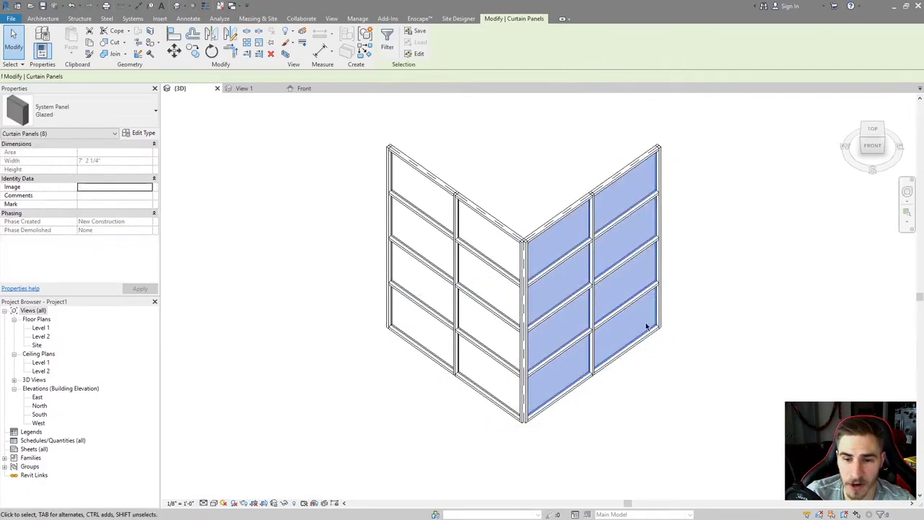
pyautogui.click(112, 108)
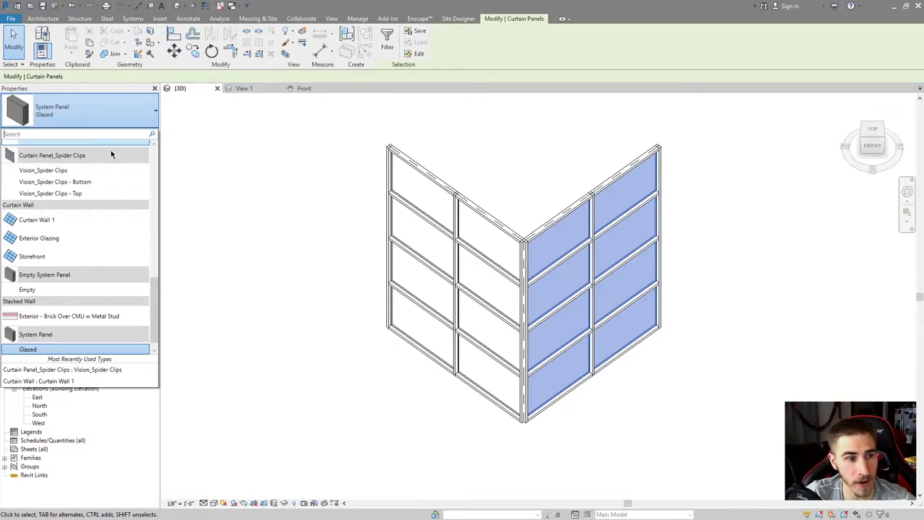
pyautogui.click(59, 172)
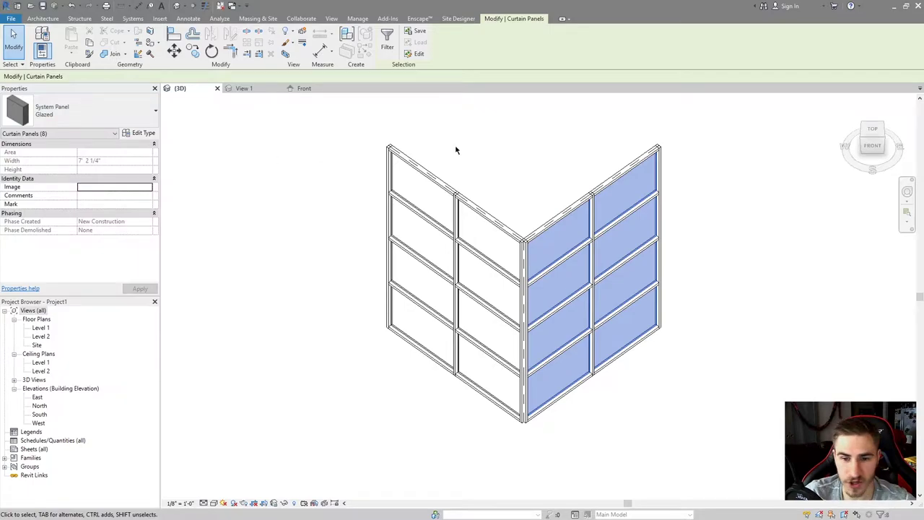
pyautogui.keyDown('shift'); pyautogui.moveTo(677, 388); pyautogui.dragTo(780, 274, button='middle'); pyautogui.keyUp('shift')
pyautogui.scroll(6, 621, 343)
pyautogui.press('Escape')
pyautogui.scroll(-8, 596, 295)
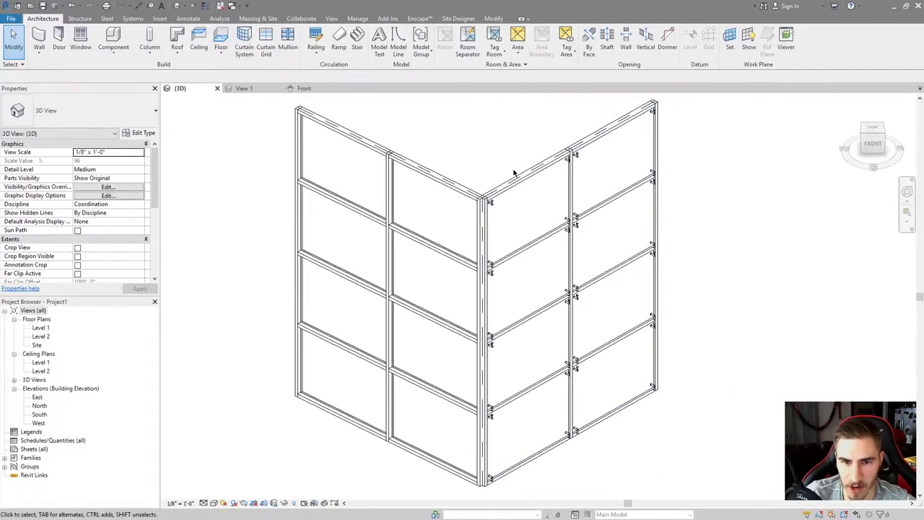
pyautogui.click(549, 176)
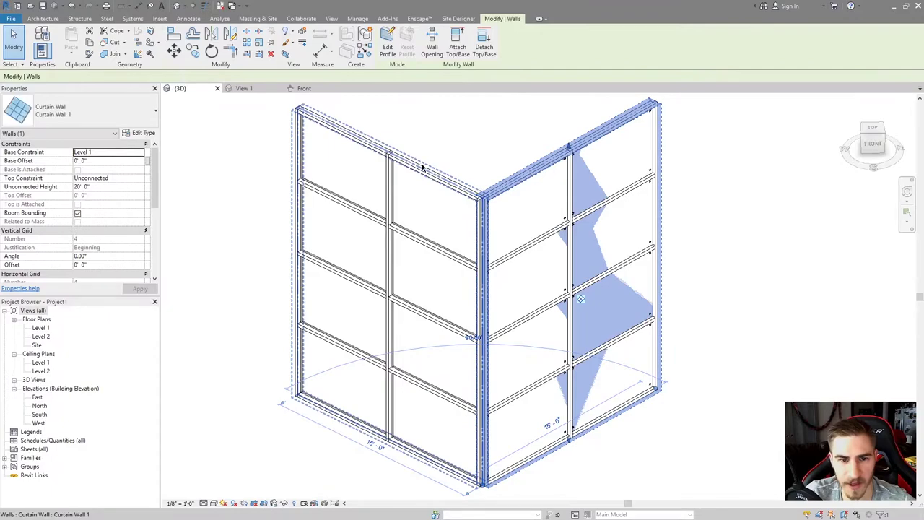
pyautogui.click(423, 167)
pyautogui.click(732, 340)
# Set the Glass Material of the Vision_Spider Clips panel type to Glass, Clear Glazing.
pyautogui.scroll(10, 574, 316)
pyautogui.keyDown('shift'); pyautogui.moveTo(573, 317); pyautogui.dragTo(559, 291, button='middle'); pyautogui.keyUp('shift')
pyautogui.scroll(-6, 559, 290)
pyautogui.press('Tab')
pyautogui.click(487, 314)
pyautogui.click(142, 133)
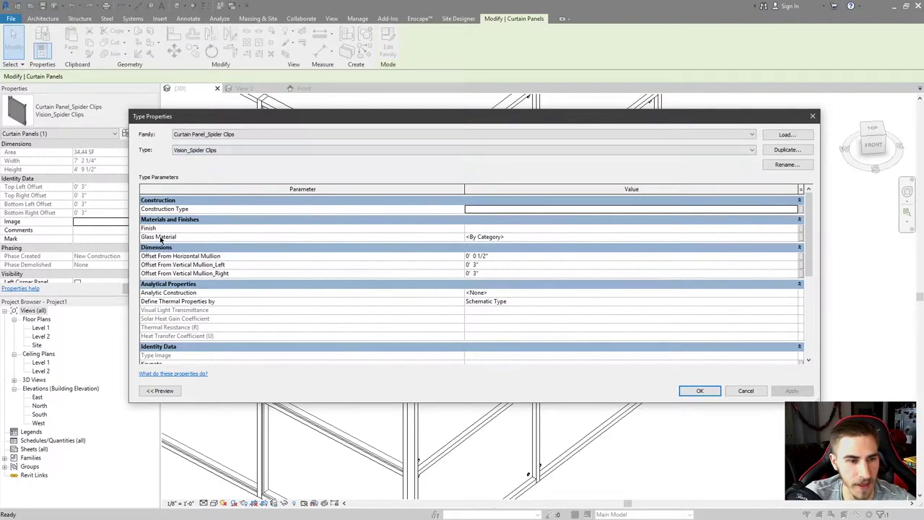
pyautogui.click(796, 238)
pyautogui.click(797, 238)
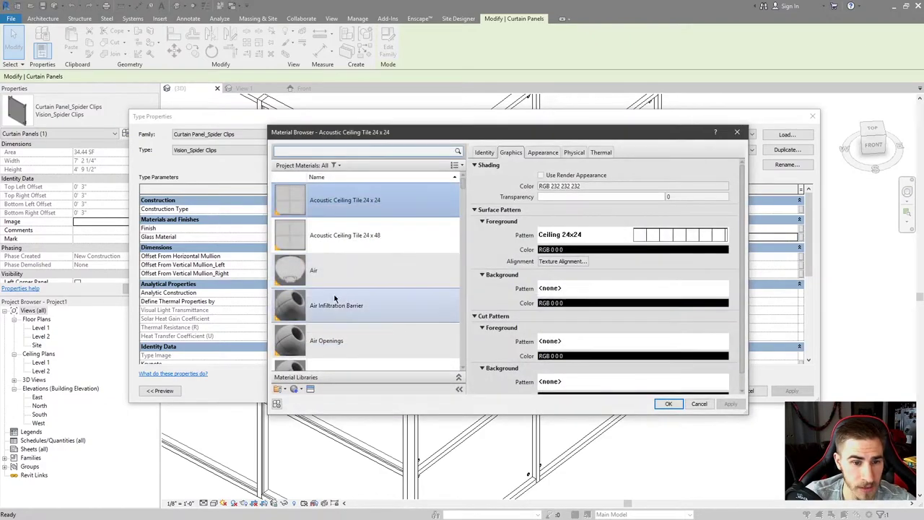
pyautogui.click(309, 149)
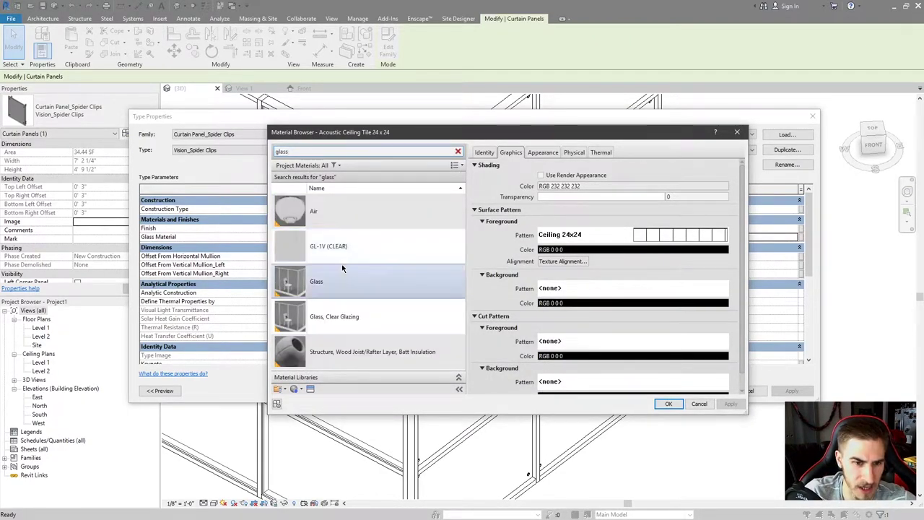
pyautogui.click(368, 285)
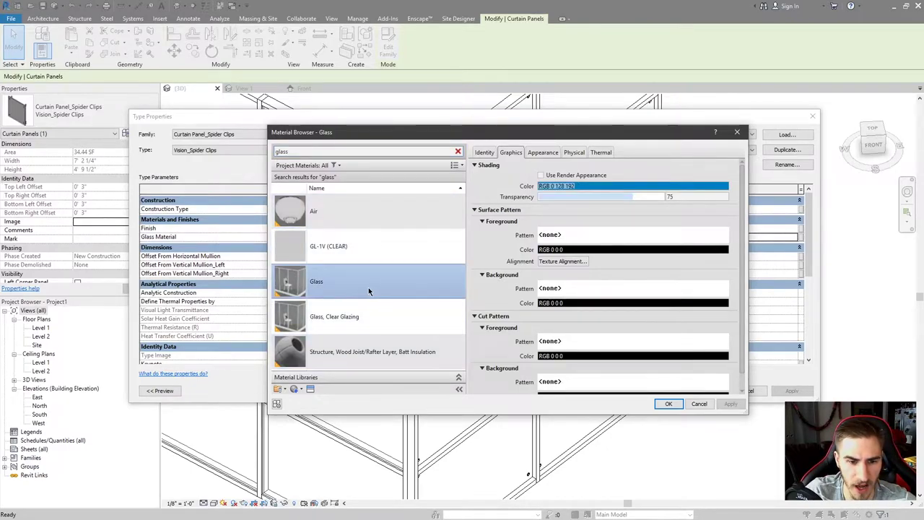
pyautogui.click(364, 316)
pyautogui.click(662, 405)
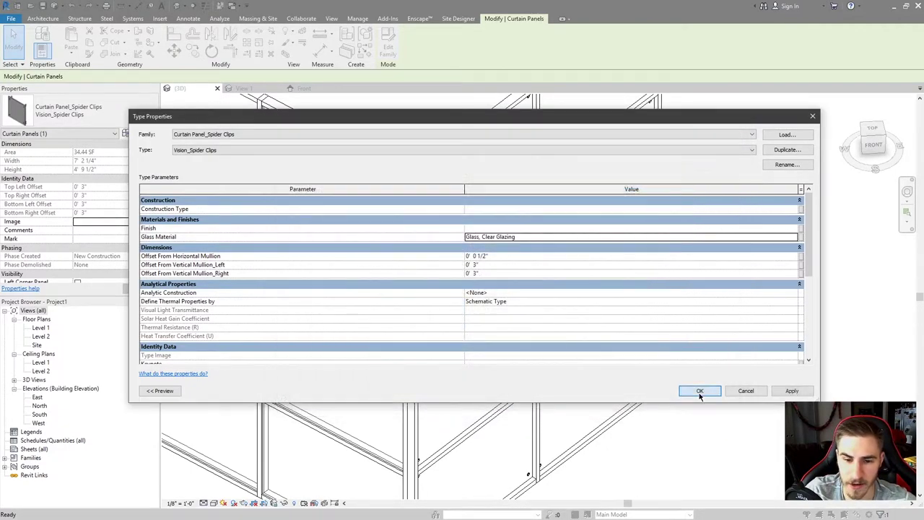
pyautogui.click(701, 391)
pyautogui.press('Escape')
# Examine the spider clips where the panels meet the vertical and horizontal mullions of the right-hand curtain wall.
pyautogui.scroll(5, 496, 188)
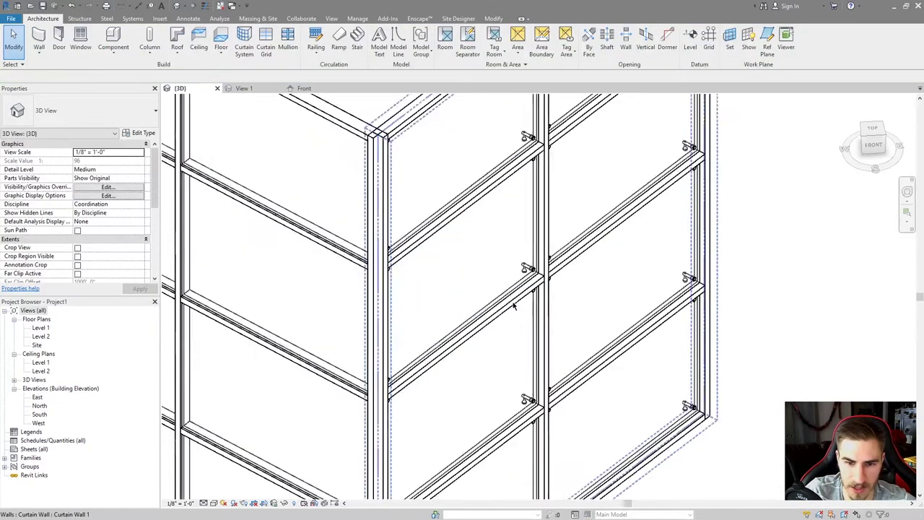
pyautogui.scroll(2, 520, 274)
pyautogui.scroll(2, 531, 277)
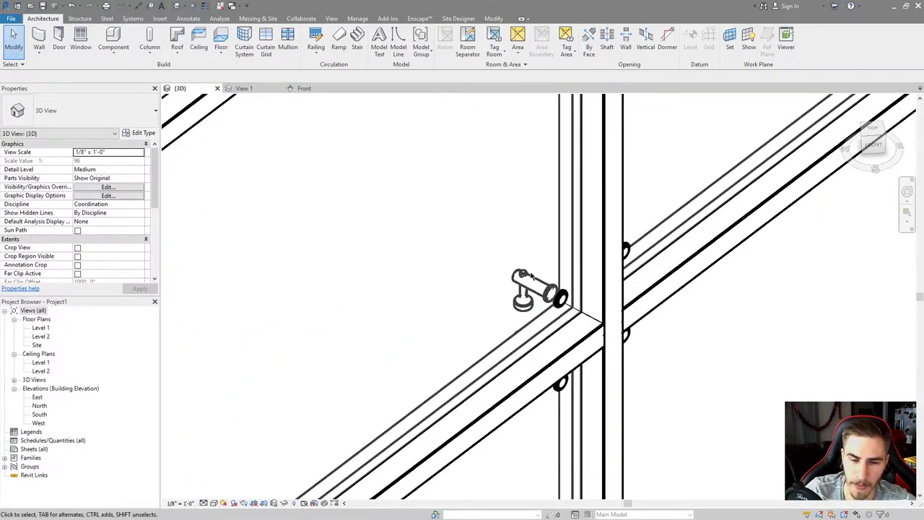
pyautogui.scroll(-2, 534, 282)
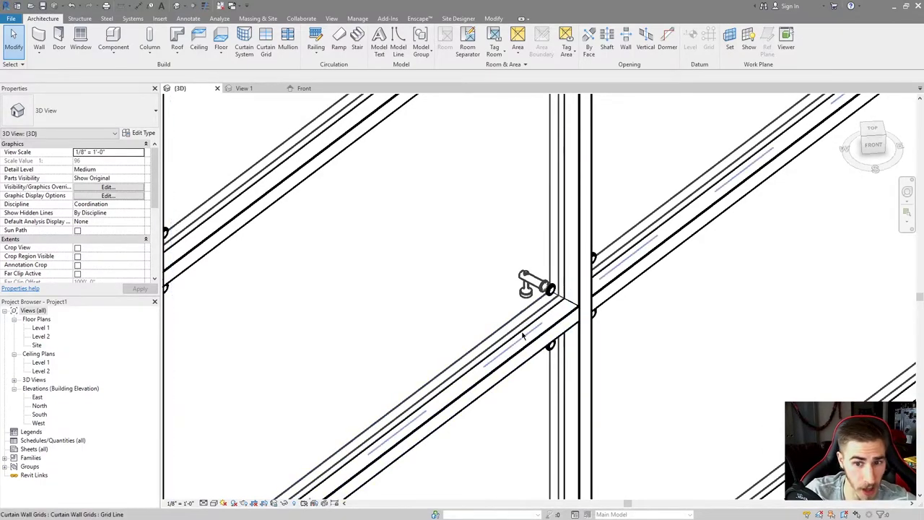
pyautogui.scroll(-2, 536, 226)
pyautogui.scroll(-2, 537, 226)
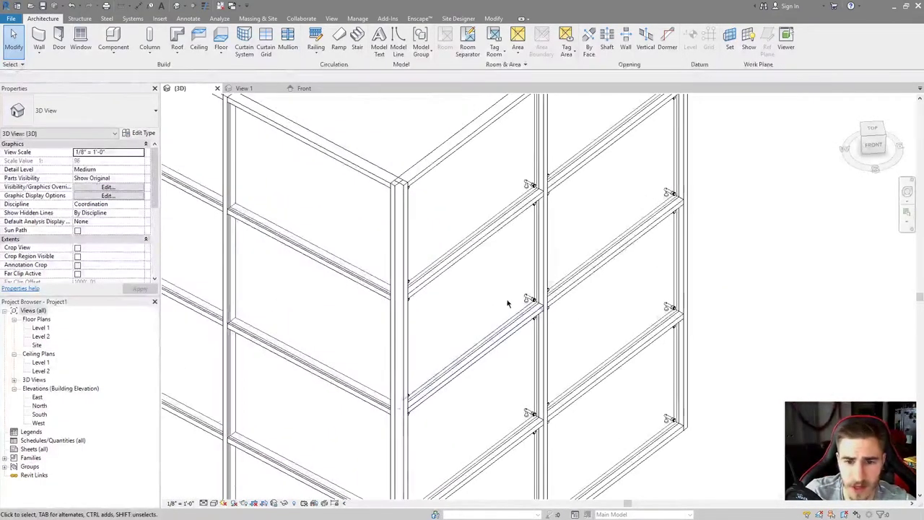
pyautogui.keyDown('shift'); pyautogui.moveTo(529, 351); pyautogui.dragTo(502, 345, button='middle'); pyautogui.keyUp('shift')
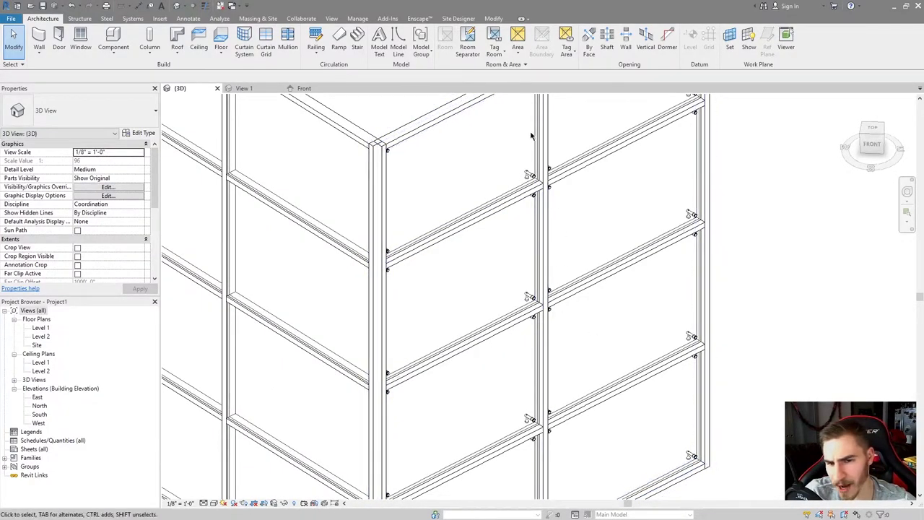
pyautogui.moveTo(582, 306); pyautogui.dragTo(604, 305, button='middle')
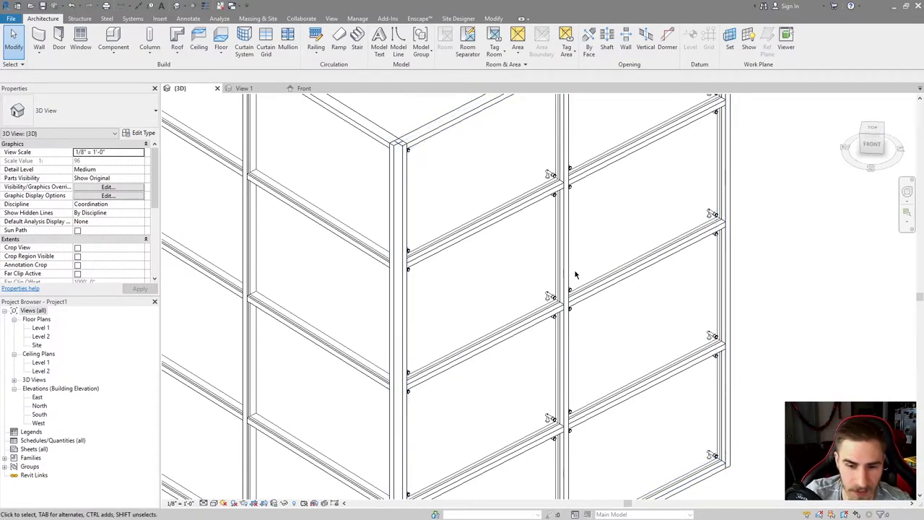
pyautogui.scroll(-2, 494, 373)
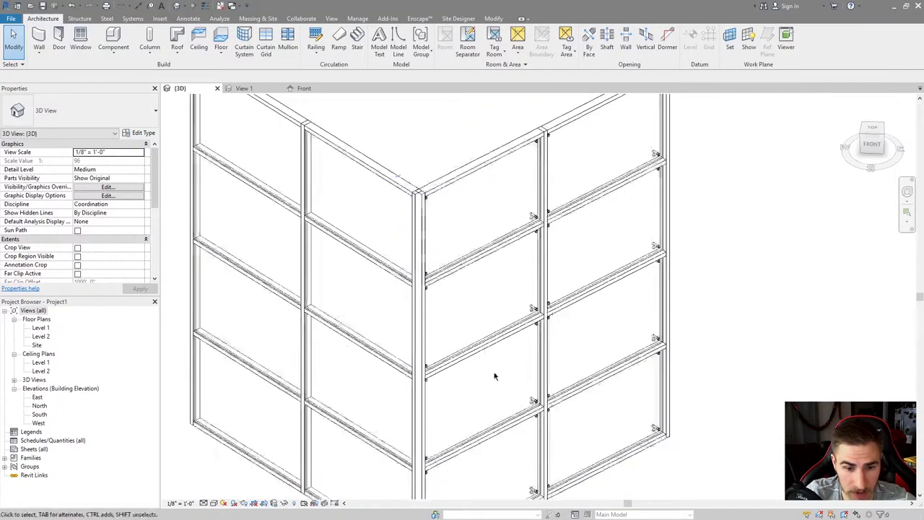
pyautogui.scroll(-1, 496, 368)
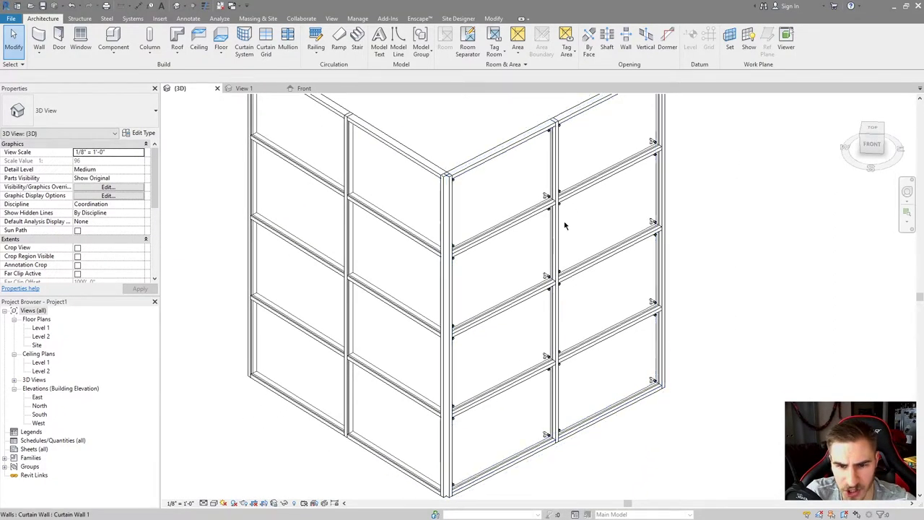
pyautogui.scroll(2, 583, 317)
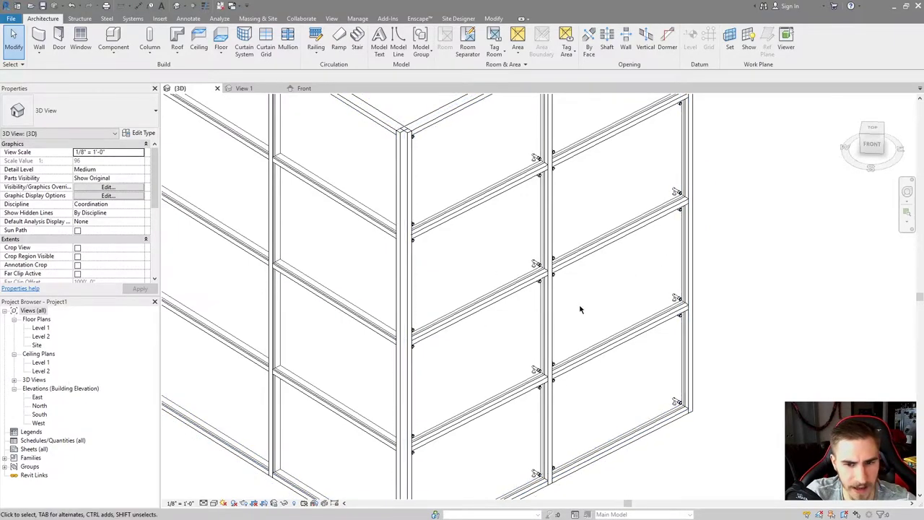
# Check the type of a vertical mullion on the right-hand curtain wall and list the project's Rectangular Mullion types.
pyautogui.click(548, 315)
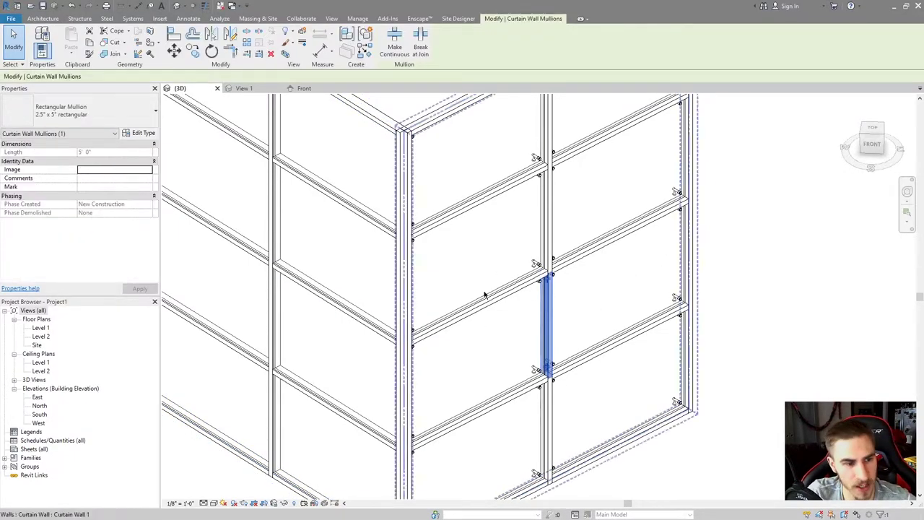
pyautogui.press('Escape')
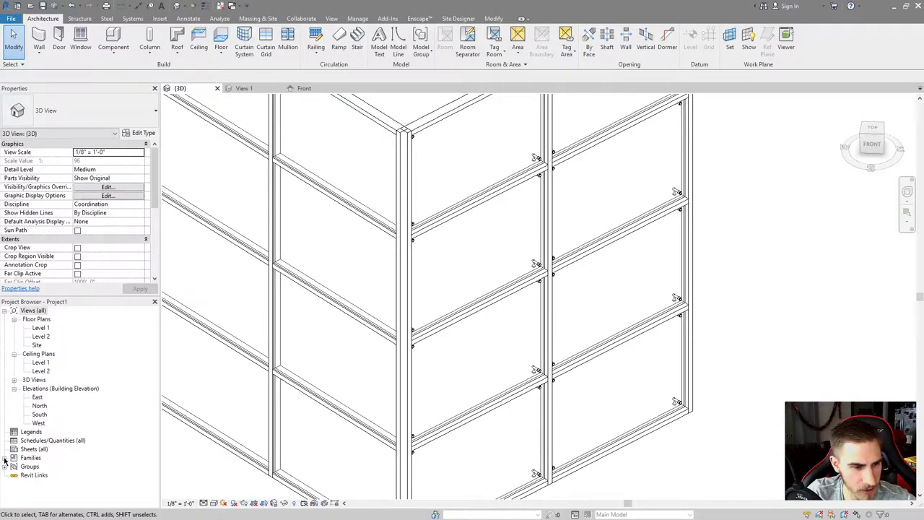
pyautogui.click(5, 458)
pyautogui.scroll(-2, 26, 355)
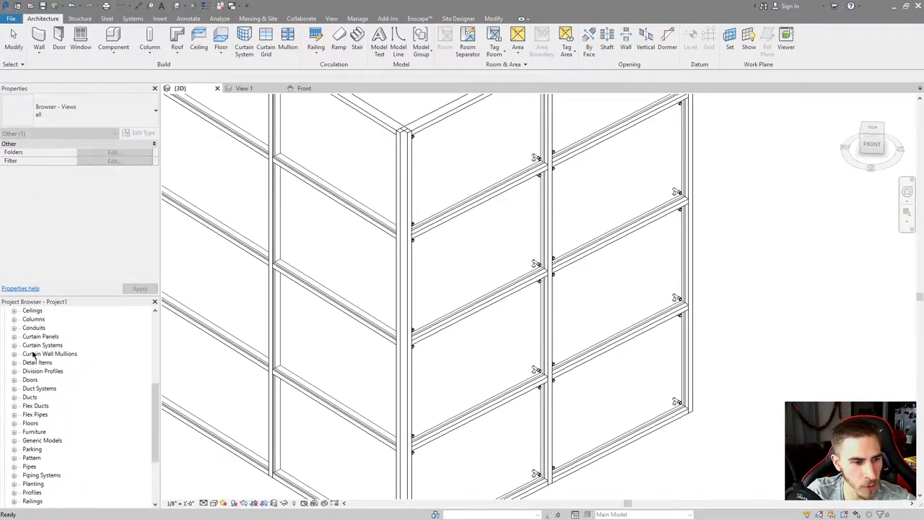
pyautogui.click(14, 354)
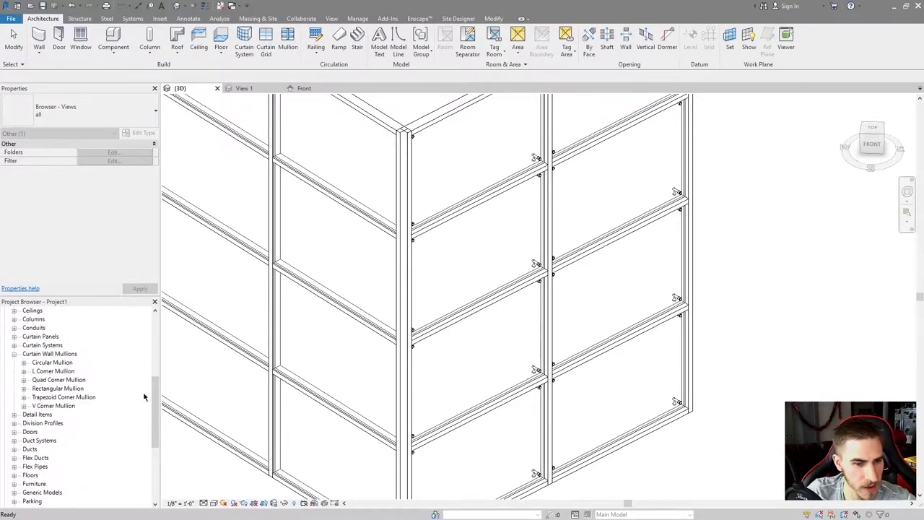
pyautogui.click(551, 319)
pyautogui.press('Tab')
pyautogui.click(553, 321)
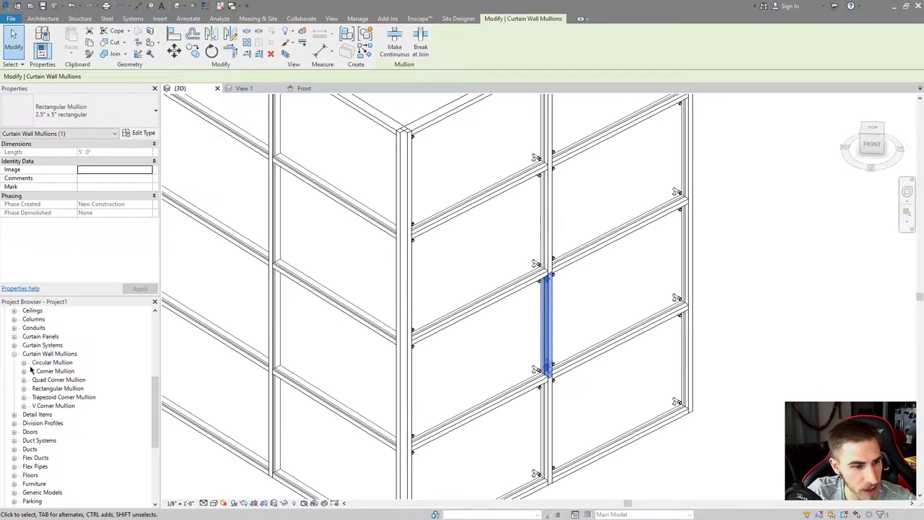
pyautogui.click(24, 388)
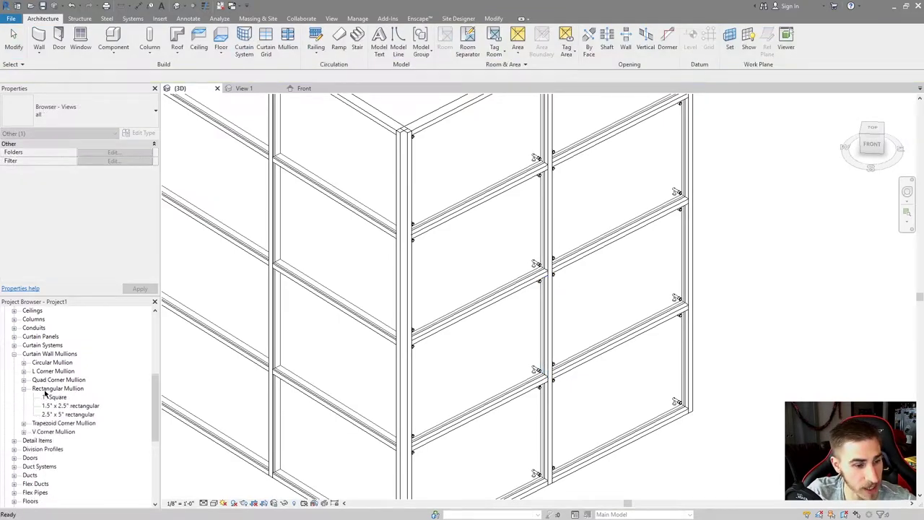
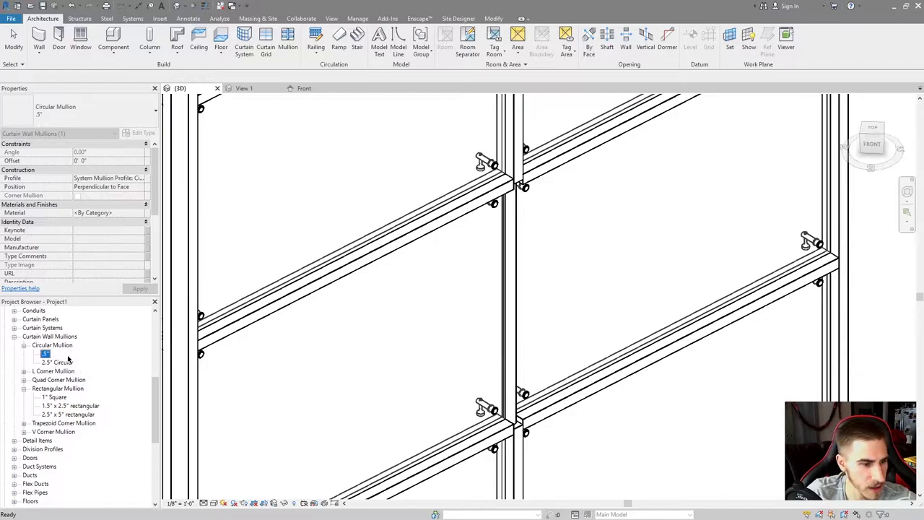
# Review the available Profile options of the .5" Circular Mullion type and leave its properties without saving changes.
pyautogui.doubleClick(44, 353)
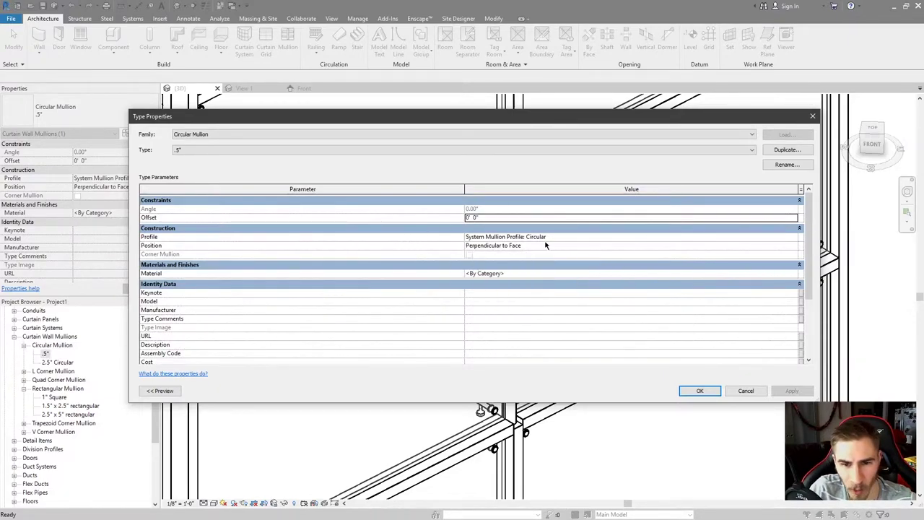
pyautogui.click(519, 236)
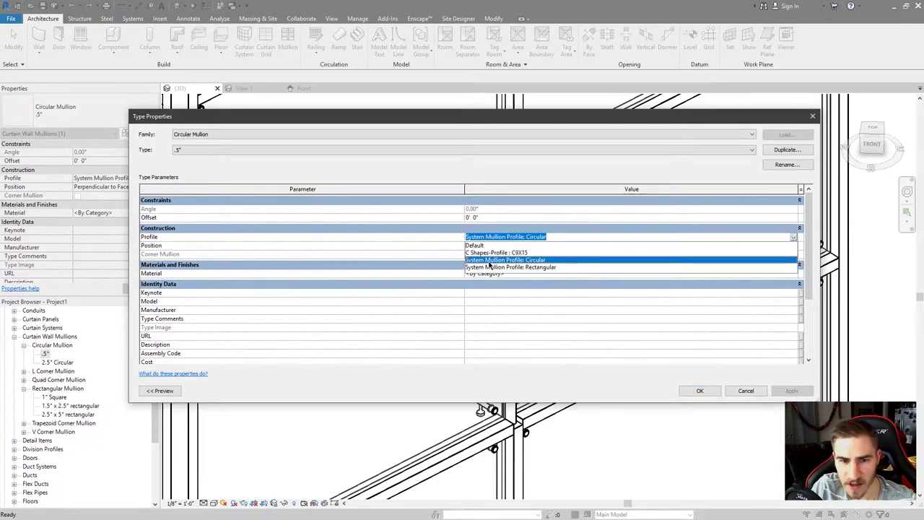
pyautogui.click(489, 262)
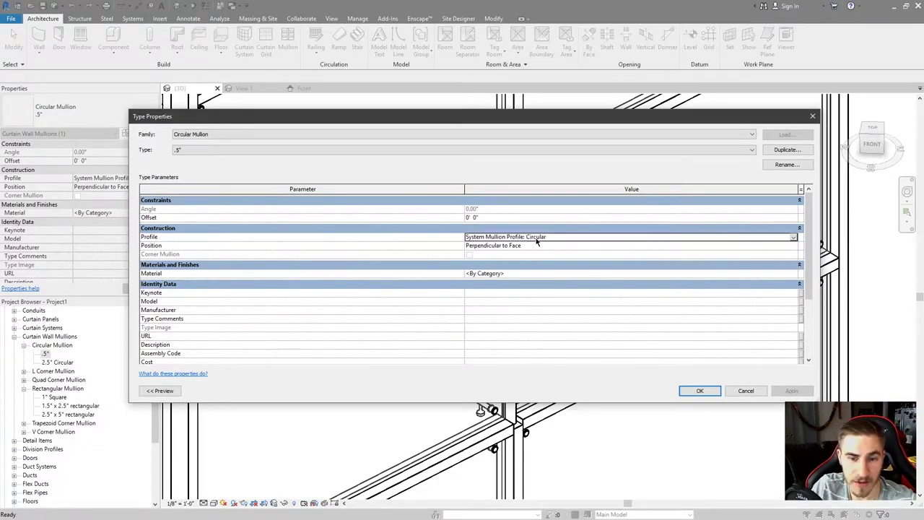
pyautogui.click(746, 391)
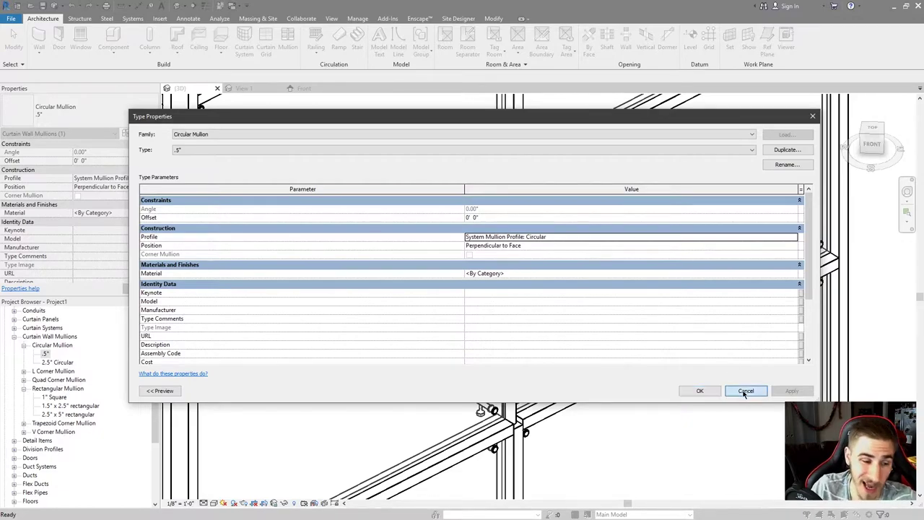
# Look through the project's loaded Profiles families, including Circular Handrail, for one that suits a circular mullion.
pyautogui.scroll(-1, 63, 376)
pyautogui.scroll(-4, 64, 376)
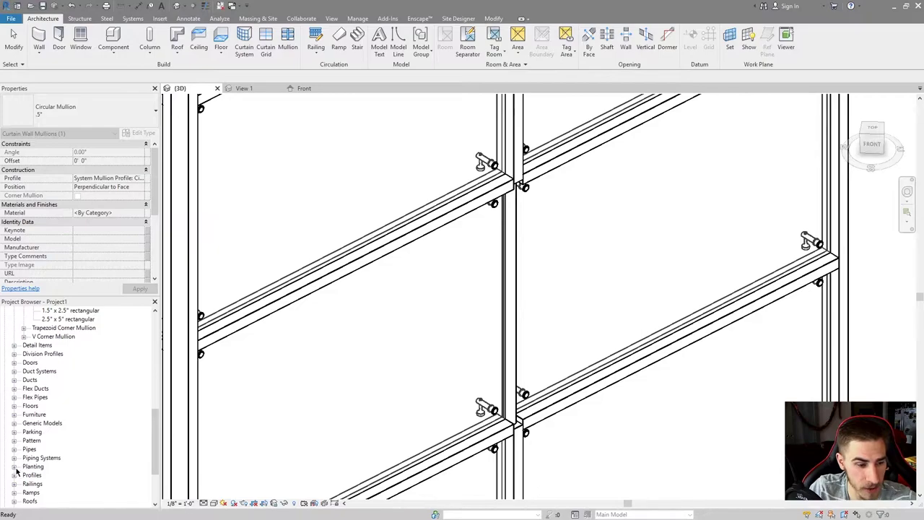
pyautogui.scroll(-1, 56, 389)
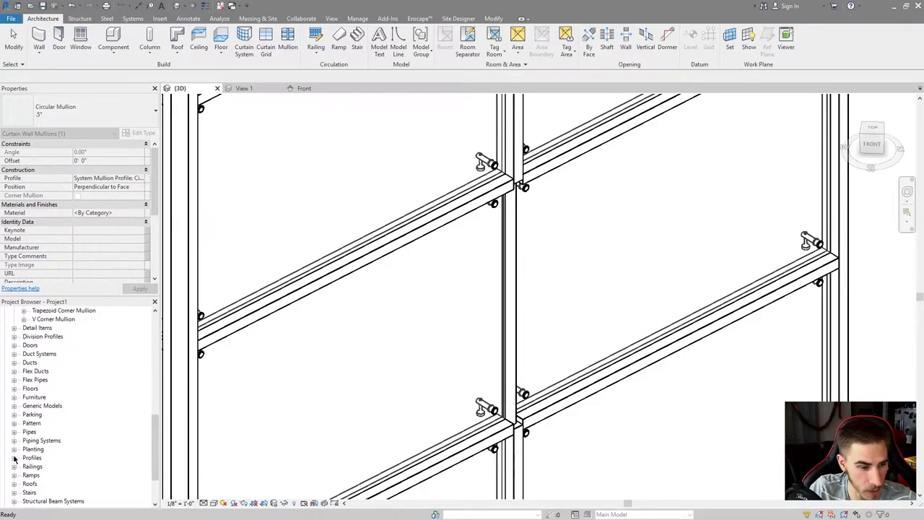
pyautogui.click(14, 458)
pyautogui.scroll(-3, 76, 350)
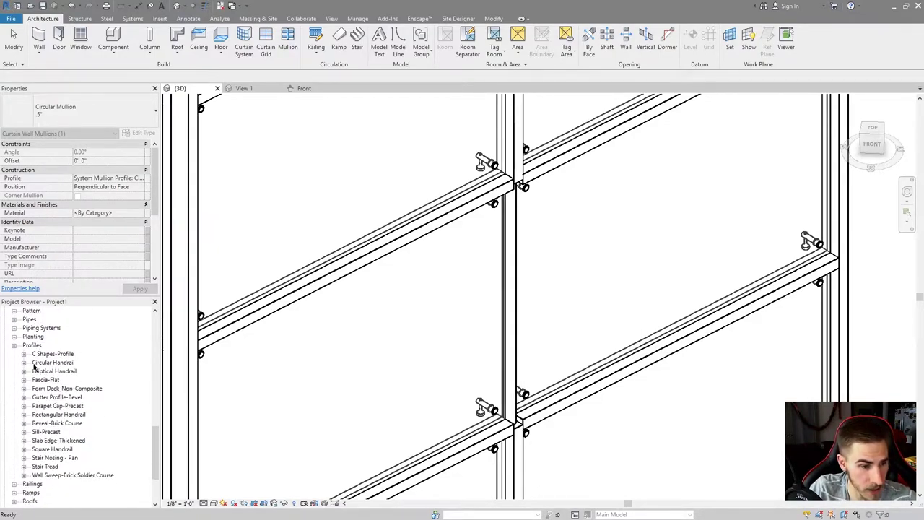
pyautogui.scroll(-1, 75, 358)
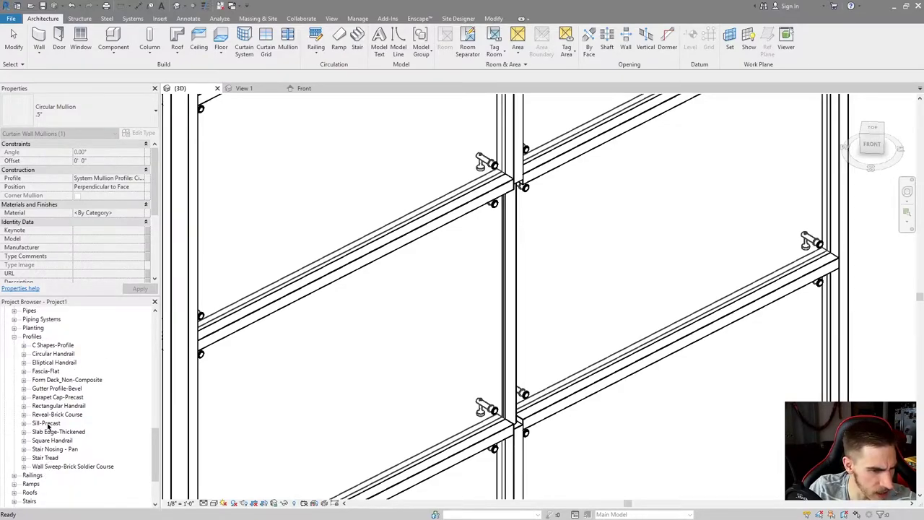
pyautogui.click(46, 355)
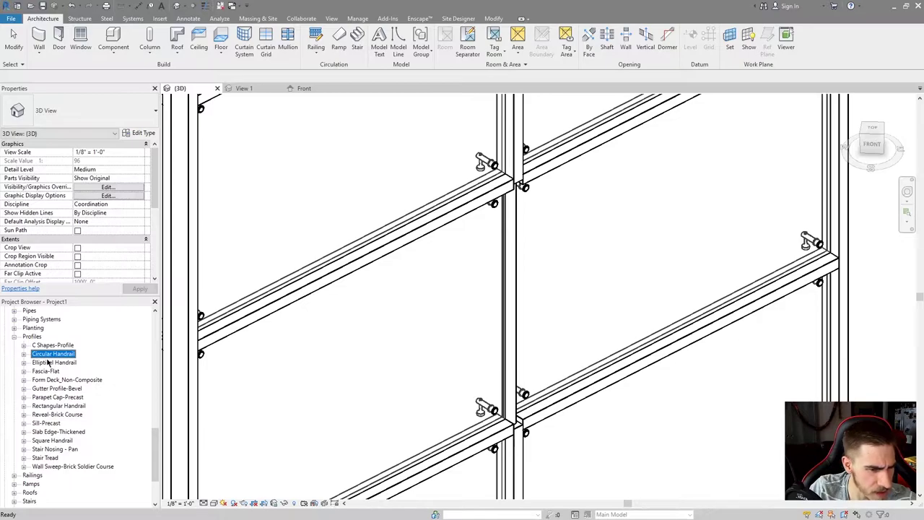
pyautogui.scroll(4, 29, 411)
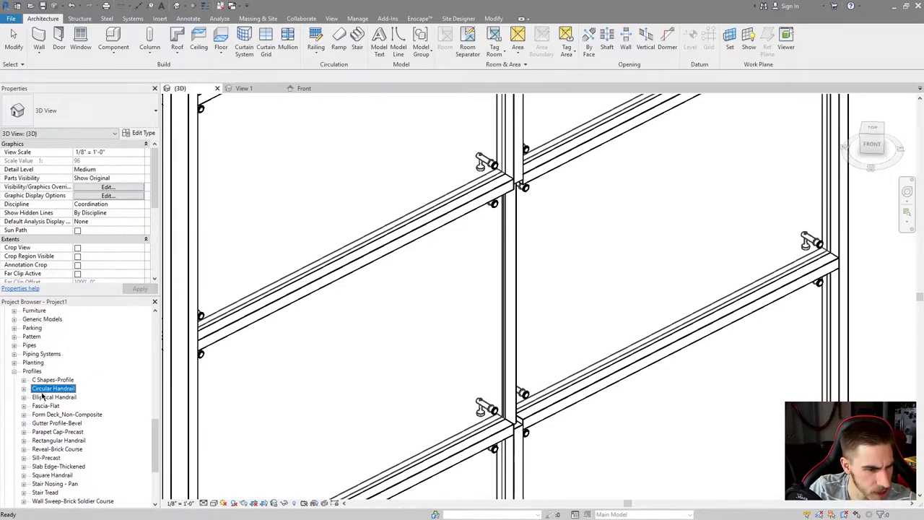
pyautogui.scroll(-2, 42, 404)
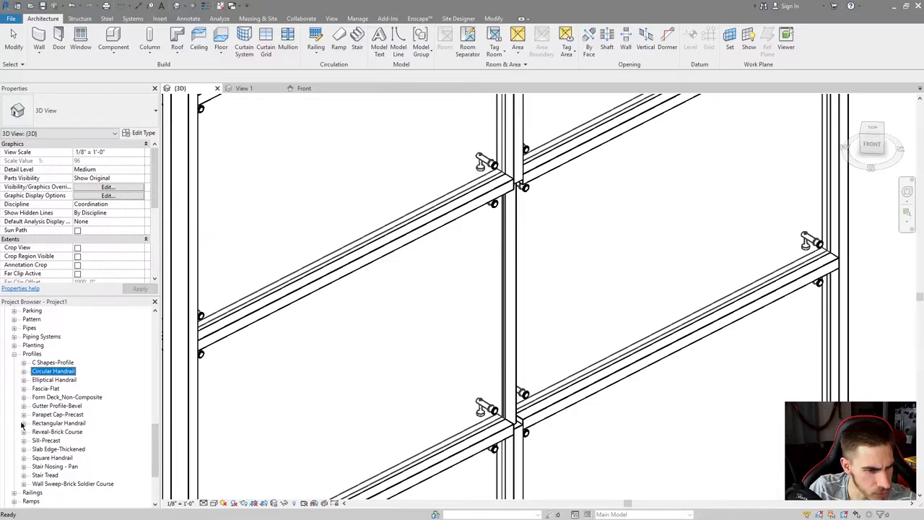
# Recheck the Profile choices offered for the .5" Circular Mullion type and close its type properties.
pyautogui.scroll(15, 41, 475)
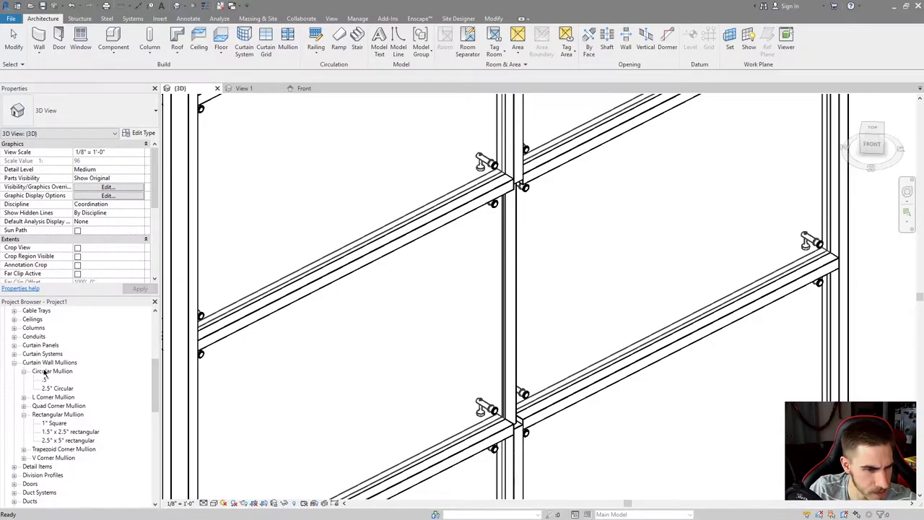
pyautogui.doubleClick(45, 379)
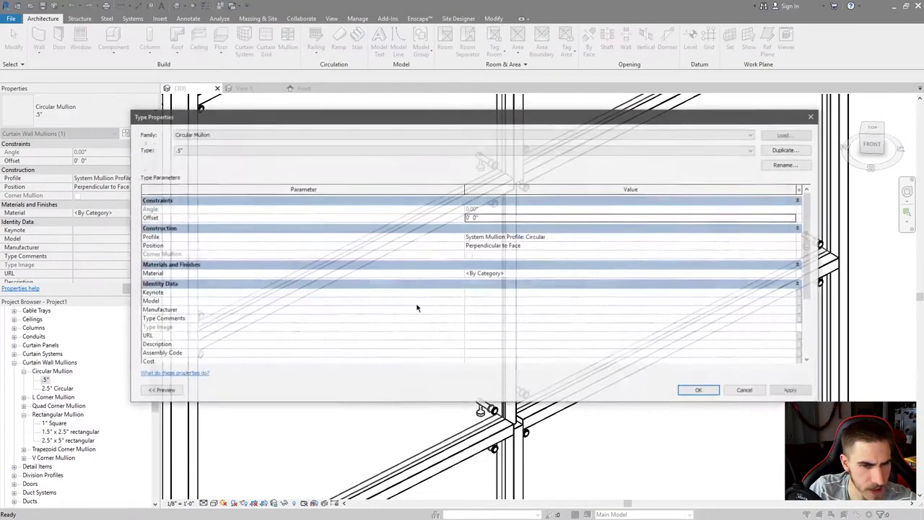
pyautogui.click(547, 238)
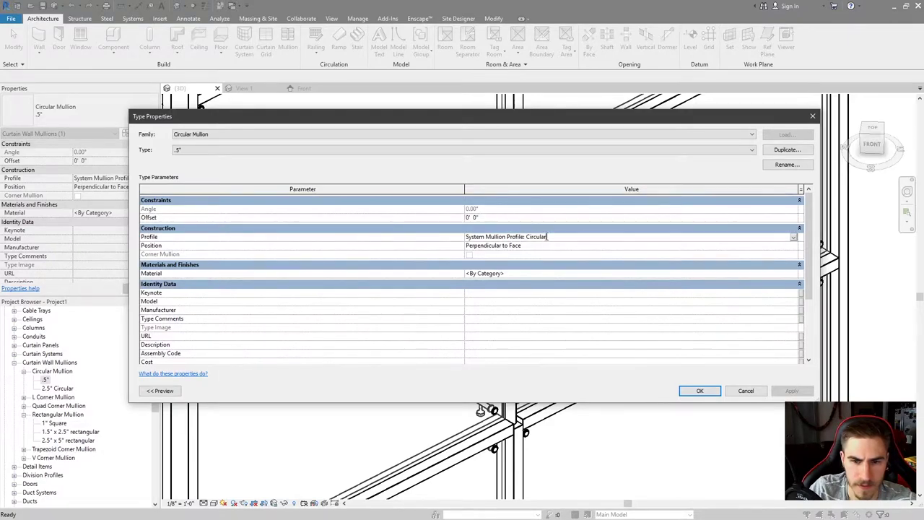
pyautogui.click(793, 238)
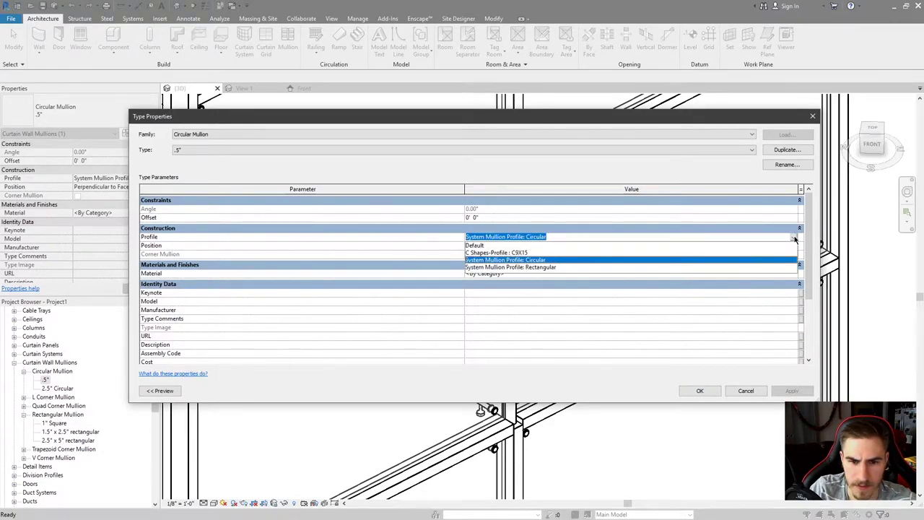
pyautogui.click(794, 239)
pyautogui.click(812, 115)
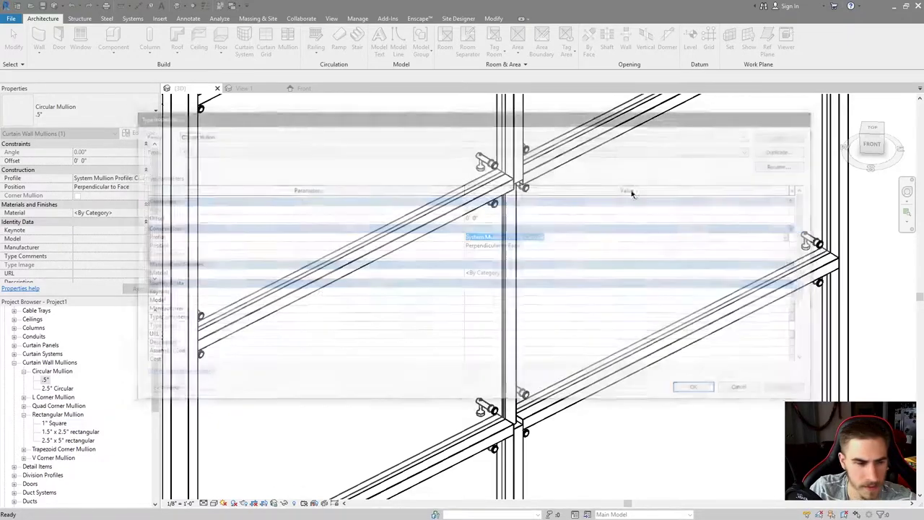
# Search the loaded Profiles families again for the system circular mullion profile.
pyautogui.scroll(-10, 97, 391)
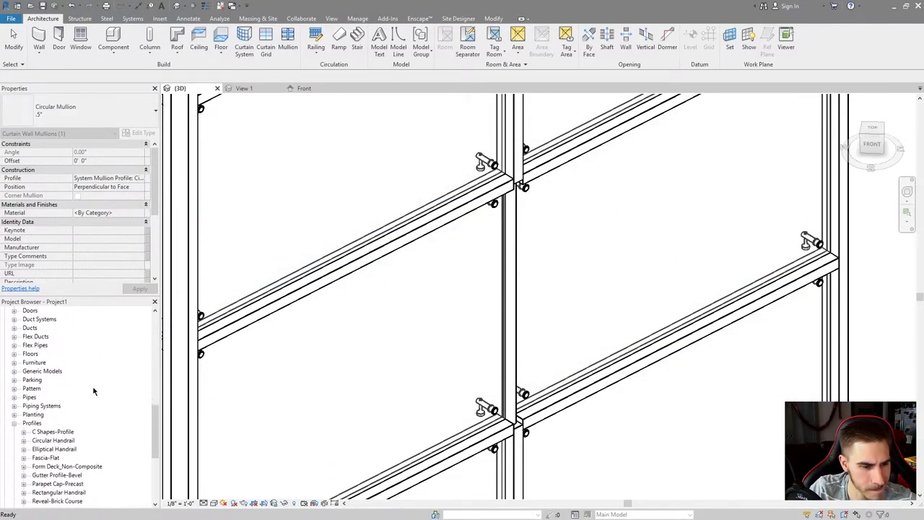
pyautogui.scroll(-5, 87, 391)
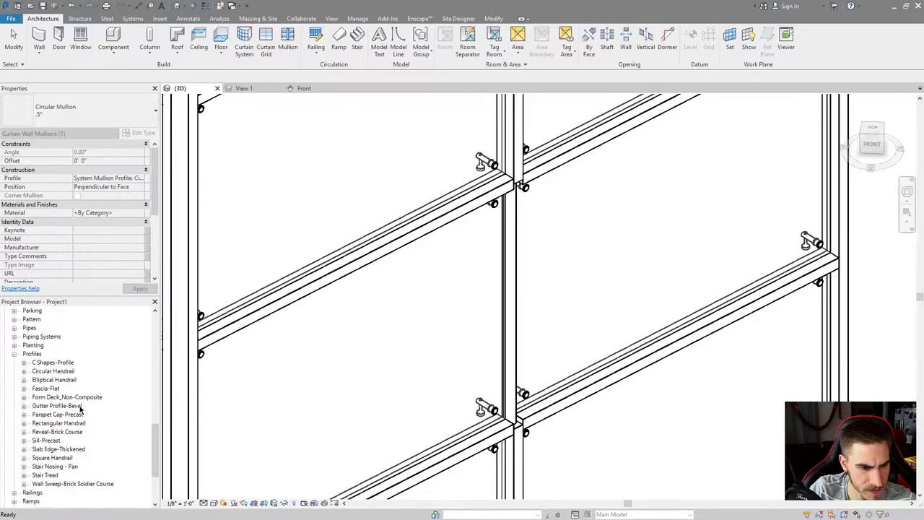
pyautogui.scroll(-2, 72, 475)
pyautogui.scroll(8, 72, 430)
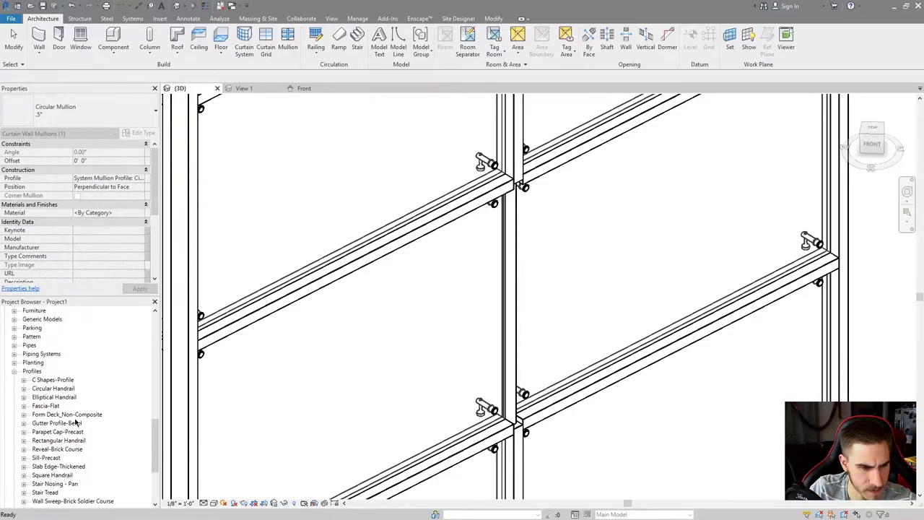
pyautogui.scroll(-6, 78, 419)
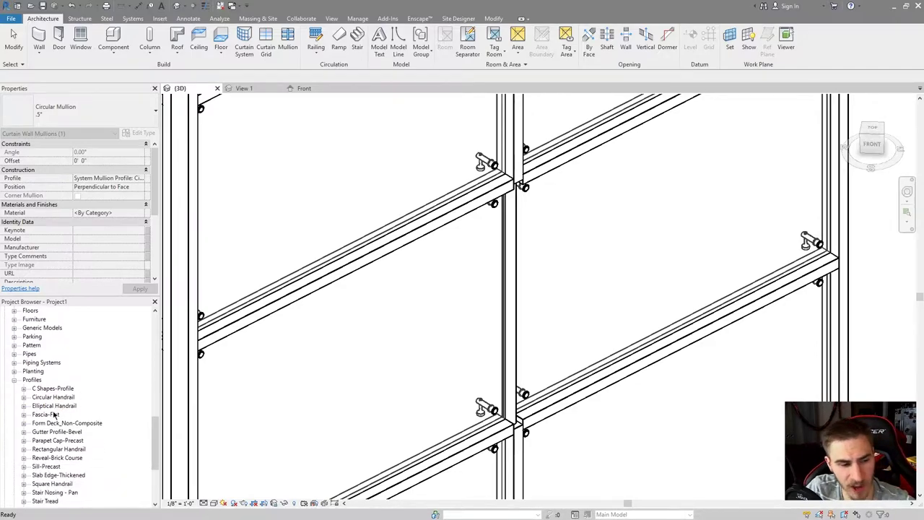
# Inspect the profile assigned to the .5" Circular Mullion type once more and cancel out of its type properties.
pyautogui.scroll(7, 61, 403)
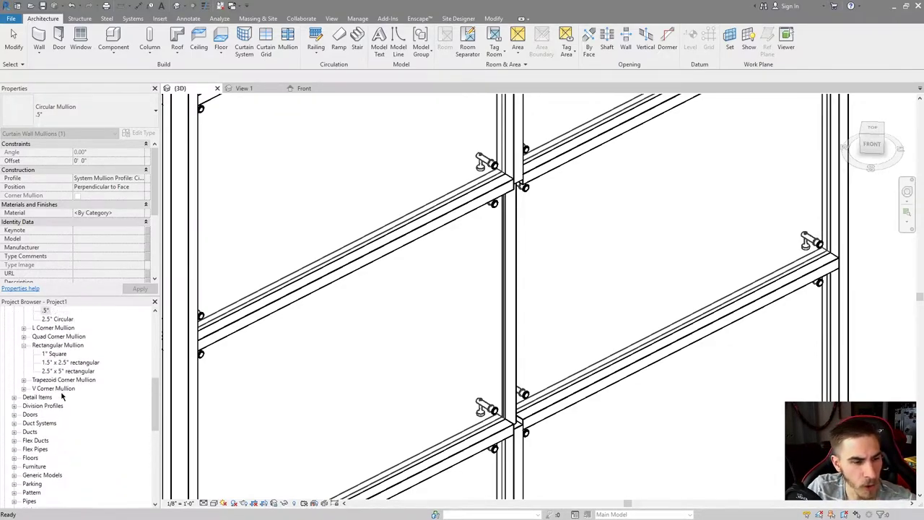
pyautogui.doubleClick(45, 346)
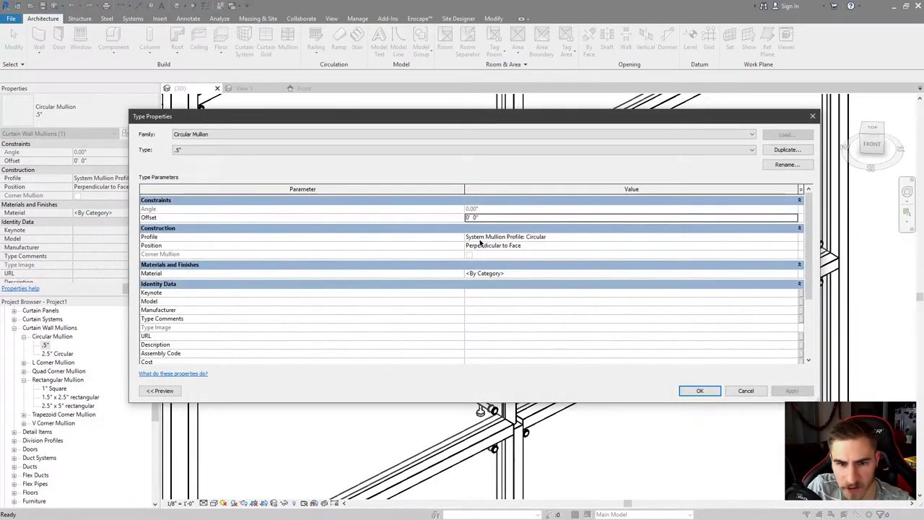
pyautogui.click(552, 236)
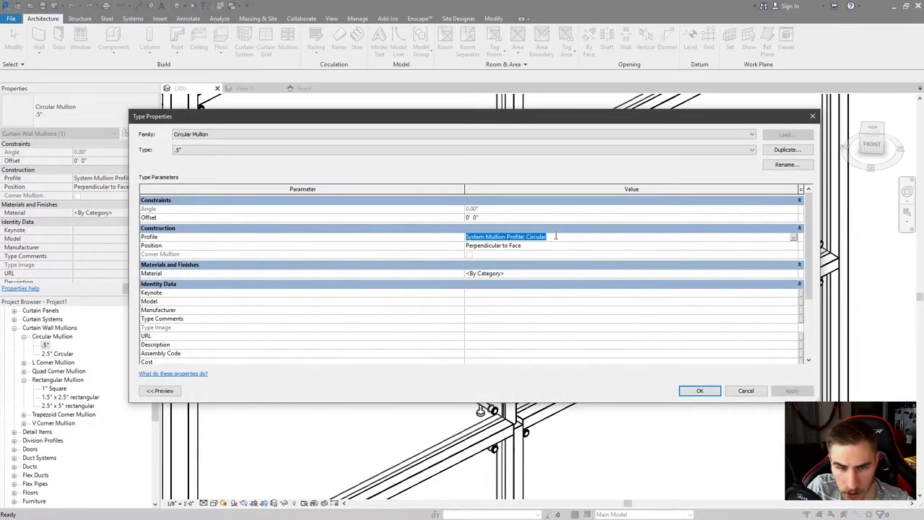
pyautogui.click(749, 391)
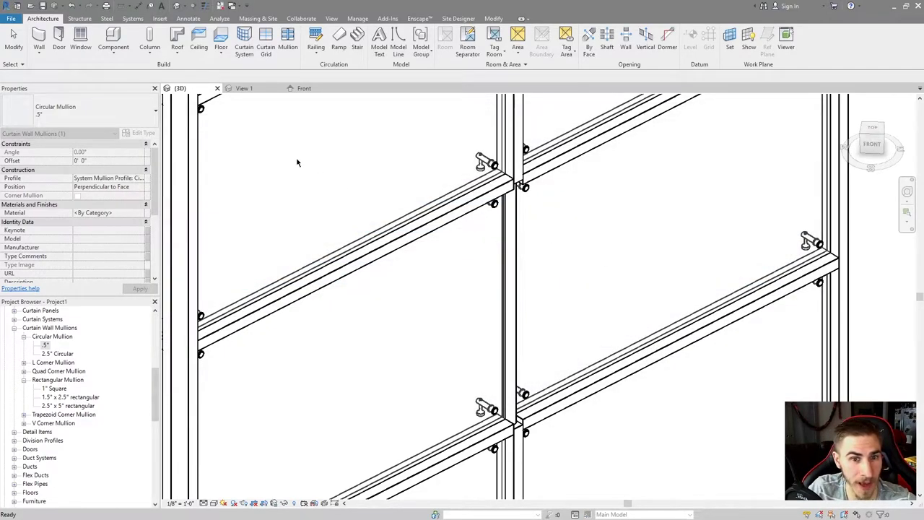
pyautogui.press('Escape')
pyautogui.click(10, 18)
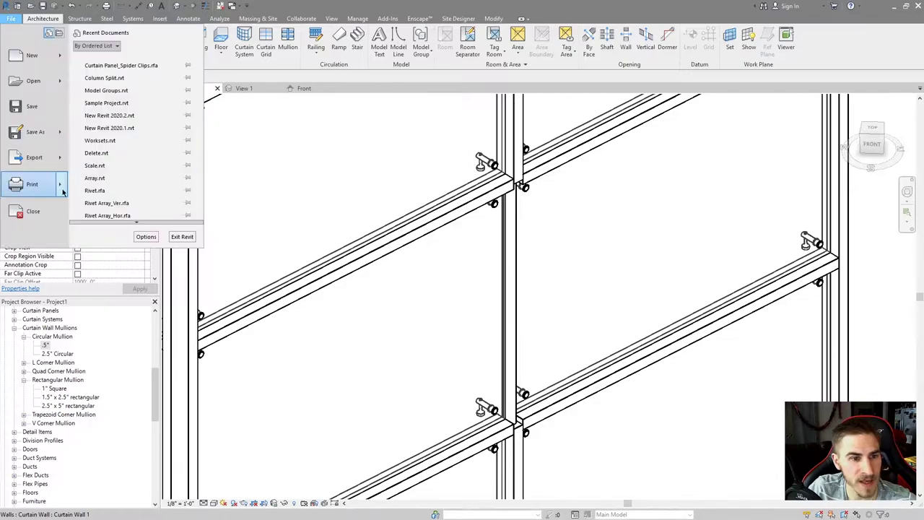
pyautogui.click(43, 54)
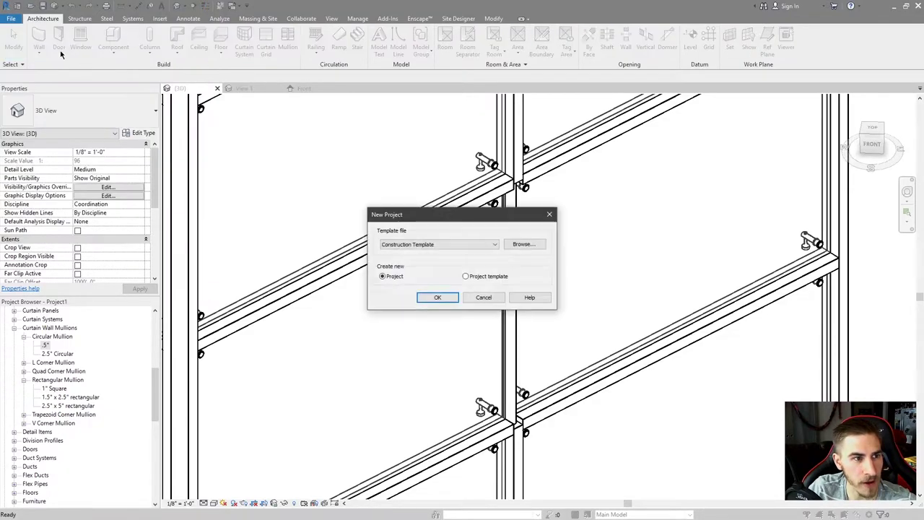
pyautogui.click(483, 297)
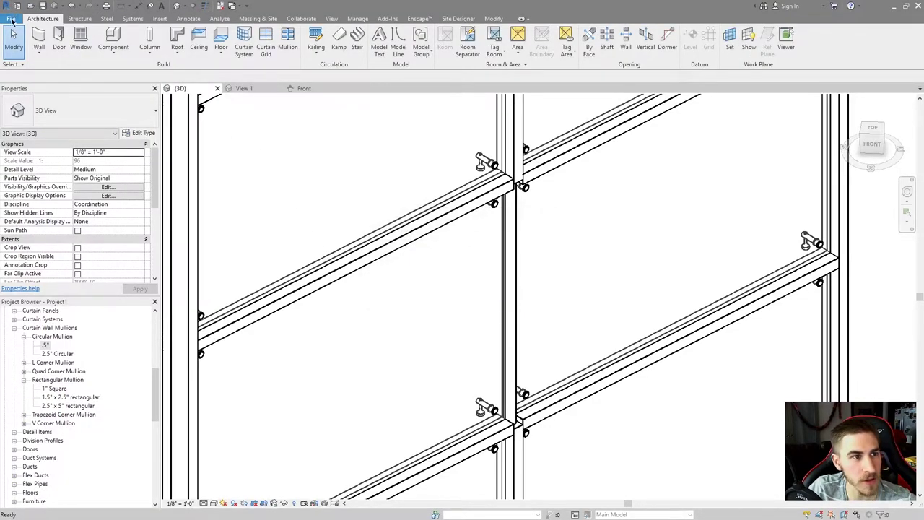
pyautogui.click(11, 18)
pyautogui.click(279, 188)
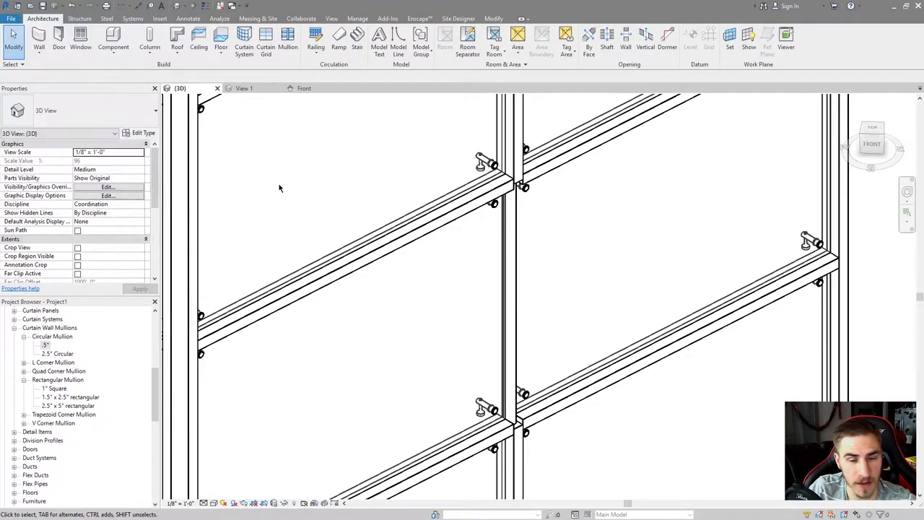
# Create a new family from the Profile-Mullion template.
pyautogui.scroll(-1, 444, 258)
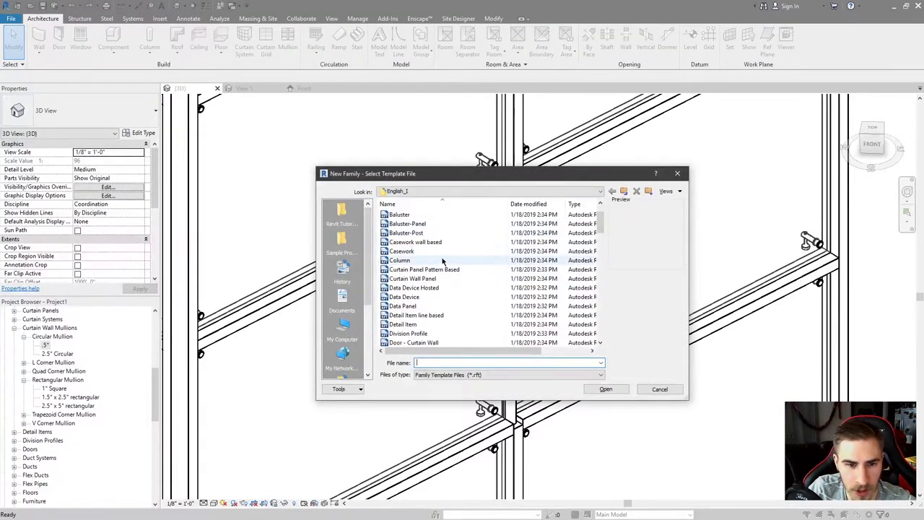
pyautogui.click(424, 270)
pyautogui.scroll(-10, 433, 275)
pyautogui.click(408, 270)
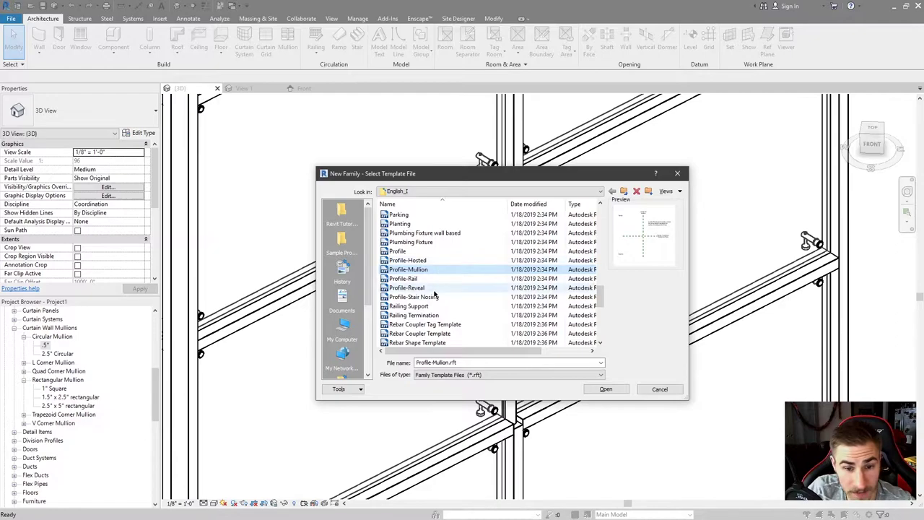
pyautogui.click(617, 389)
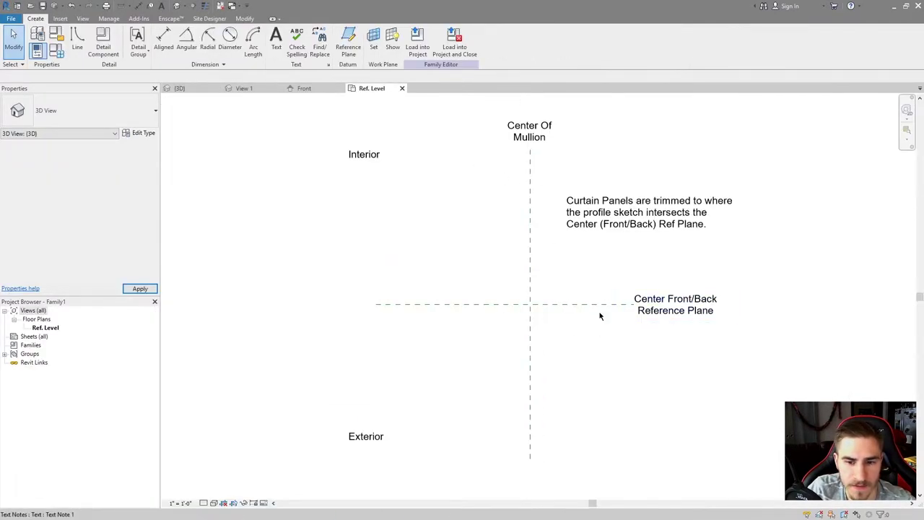
# Sketch a circle with a 2 1/2" radius centred on the intersection of the two reference planes.
pyautogui.click(59, 19)
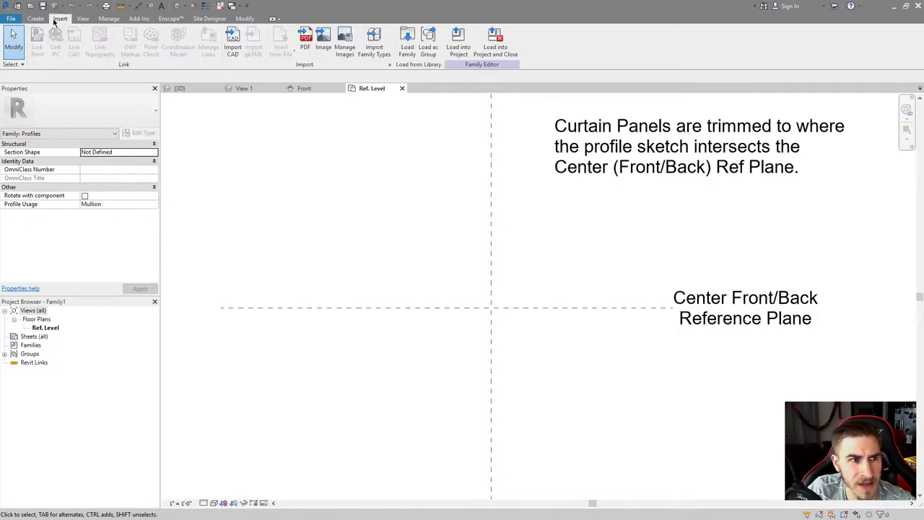
pyautogui.click(35, 18)
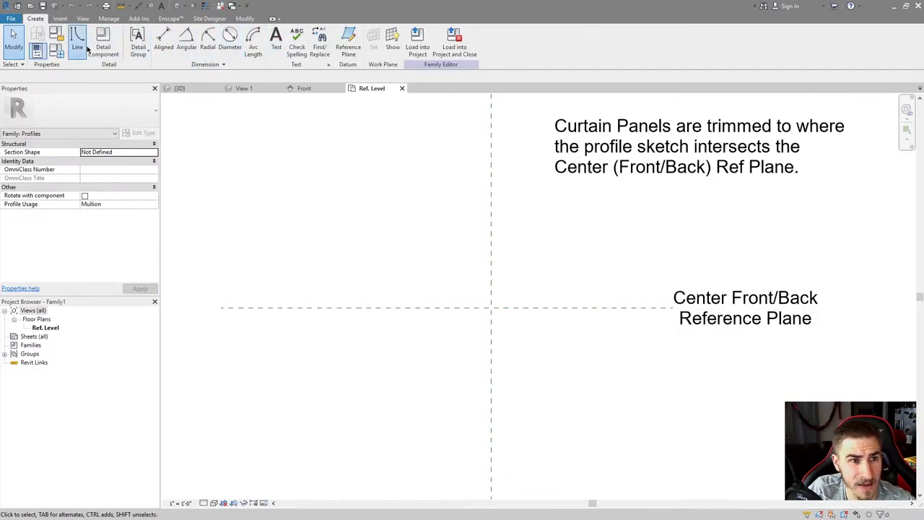
pyautogui.click(84, 45)
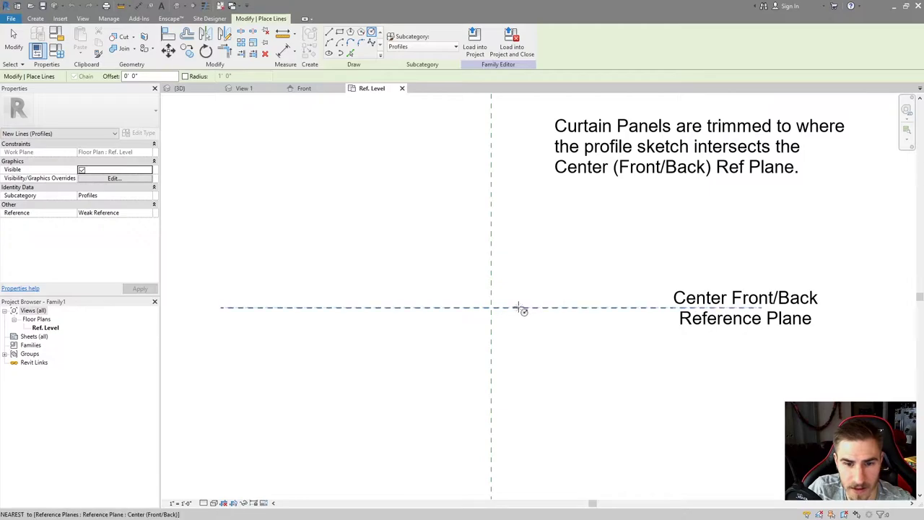
pyautogui.click(491, 308)
pyautogui.click(518, 312)
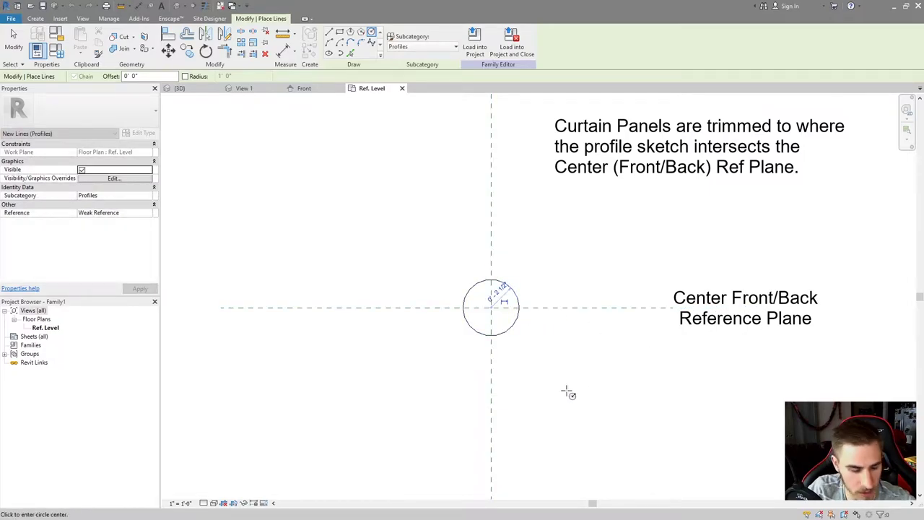
pyautogui.press('Escape')
pyautogui.press('Escape')
pyautogui.scroll(-2, 394, 357)
pyautogui.scroll(1, 472, 280)
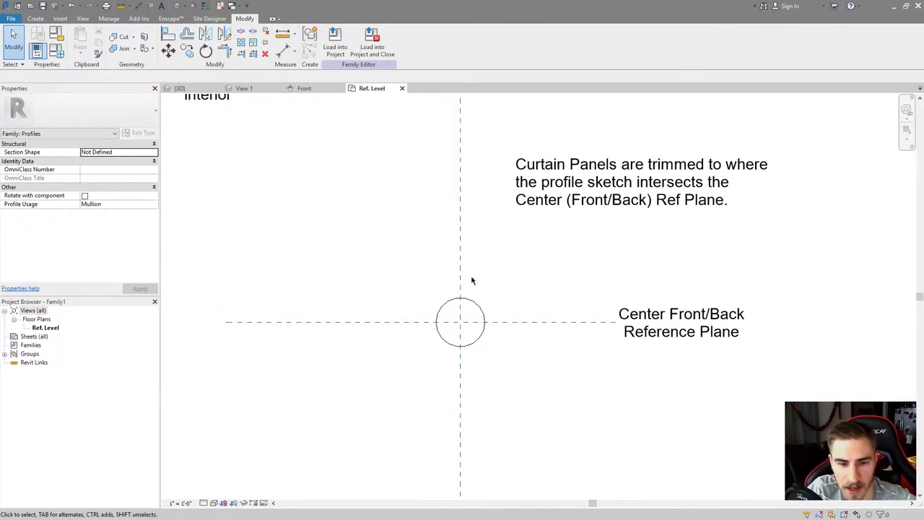
# Move the circle along the mullion centreline toward the interior, clear of the Center Front/Back reference plane.
pyautogui.click(480, 338)
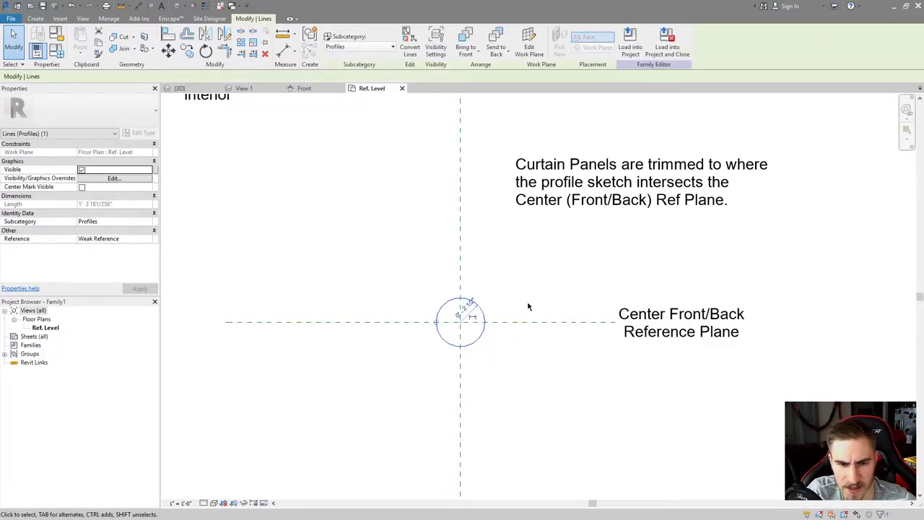
pyautogui.press('Up')
pyautogui.press('Up')
pyautogui.press('Up')
pyautogui.press('Up')
pyautogui.press('Up')
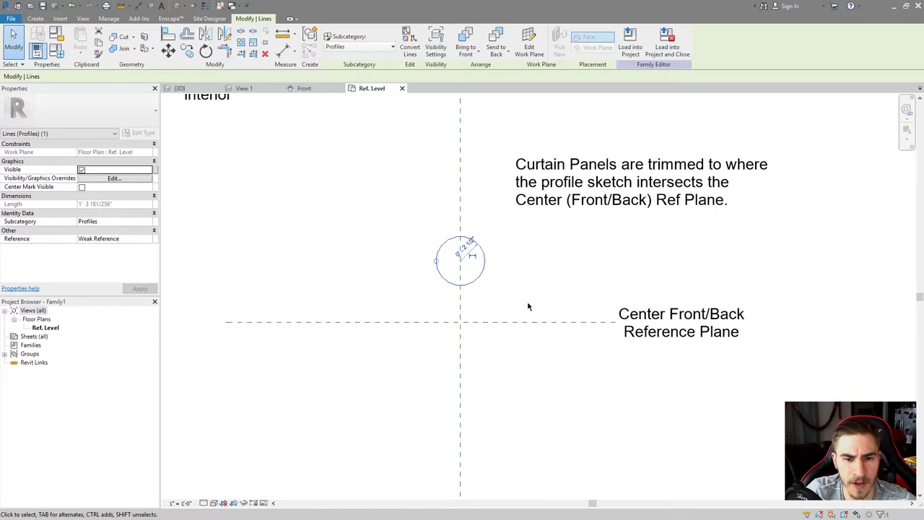
pyautogui.click(576, 296)
# Draw a reference plane parallel to the Center Front/Back plane, about 2 1/2" toward the interior and below the circle.
pyautogui.click(35, 18)
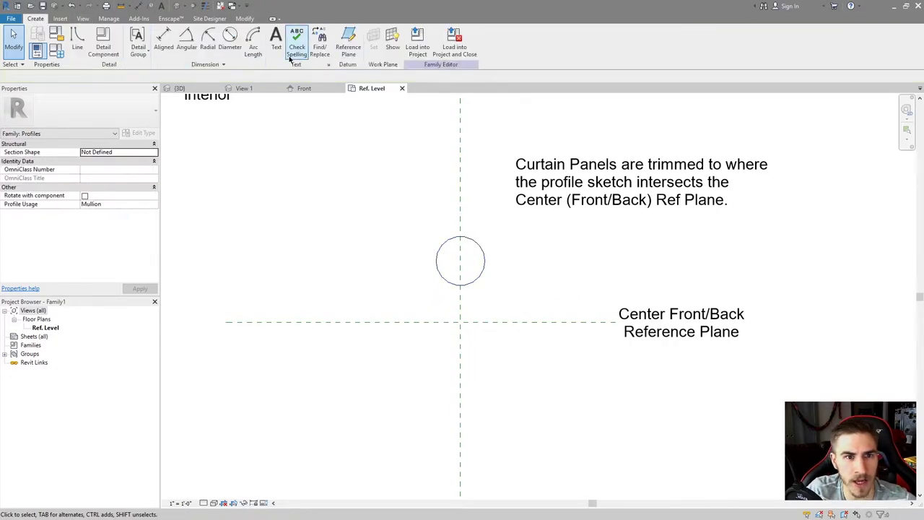
pyautogui.click(348, 45)
pyautogui.click(323, 296)
pyautogui.click(566, 296)
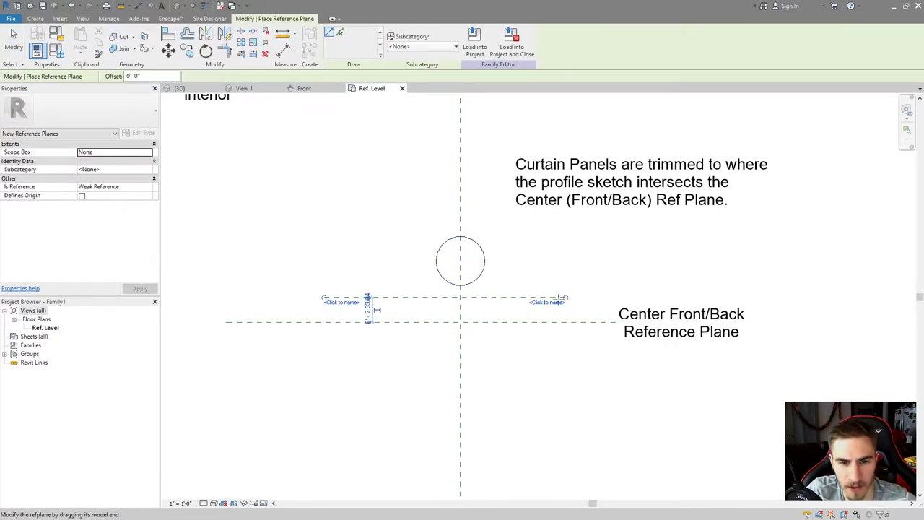
pyautogui.press('Escape')
pyautogui.press('Escape')
pyautogui.moveTo(534, 312); pyautogui.dragTo(499, 310, button='middle')
pyautogui.click(498, 298)
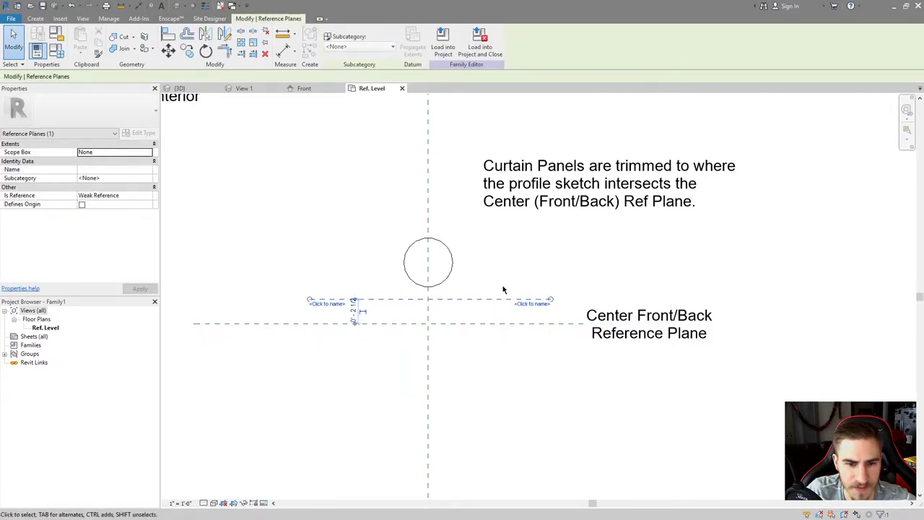
pyautogui.press('Escape')
# Add an aligned dimension between the Center Front/Back plane and the new reference plane.
pyautogui.click(283, 49)
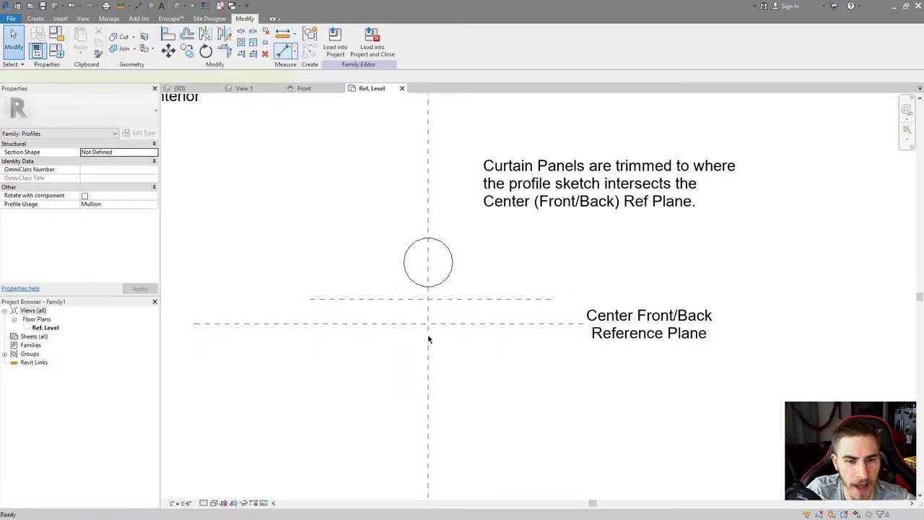
pyautogui.click(398, 323)
pyautogui.click(390, 298)
pyautogui.click(376, 310)
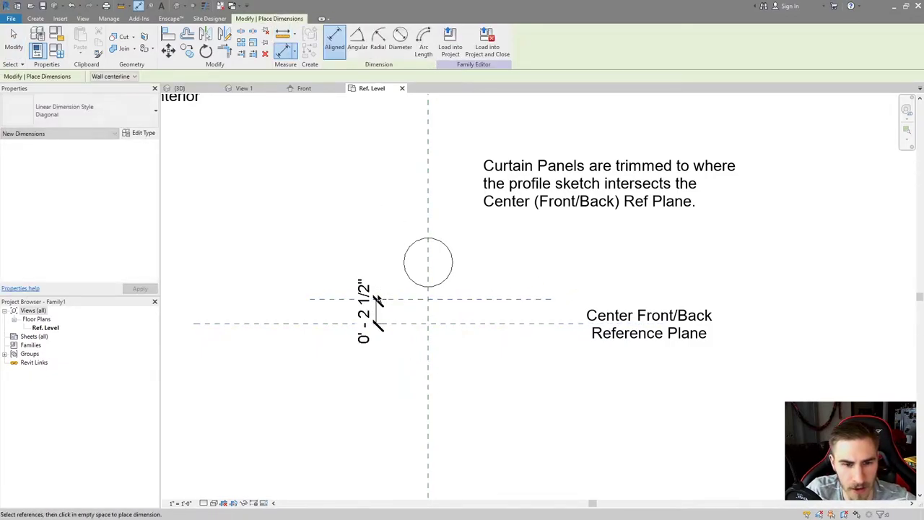
pyautogui.press('Escape')
# Label the dimension between the two parallel reference planes with a new type family parameter named Offset.
pyautogui.click(384, 323)
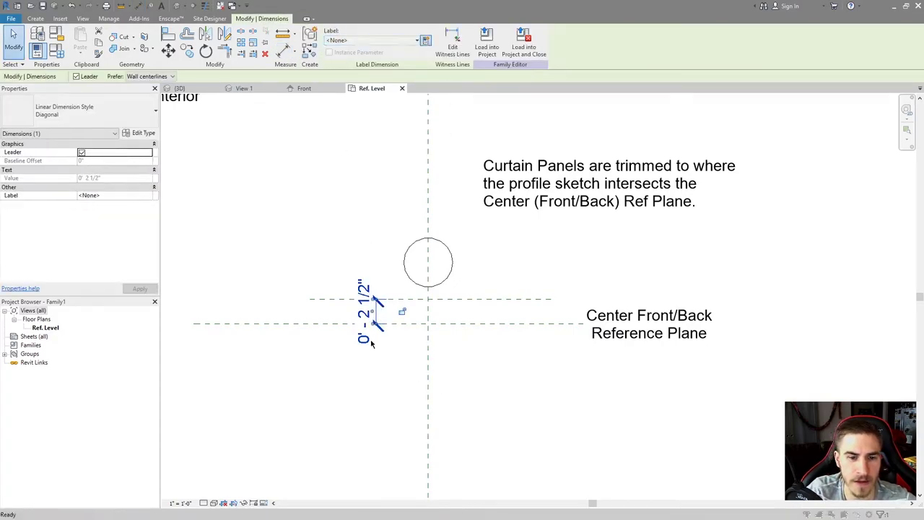
pyautogui.click(426, 39)
pyautogui.write('oFFSE')
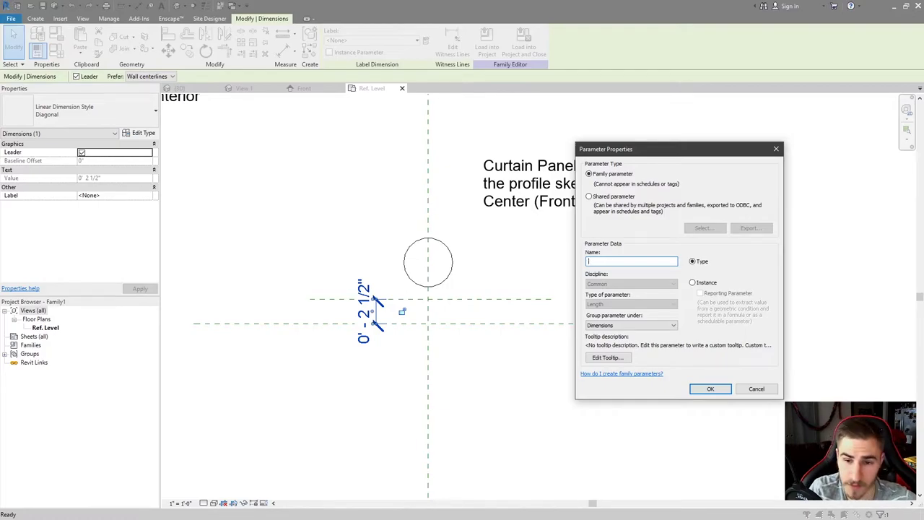
pyautogui.write('Offset')
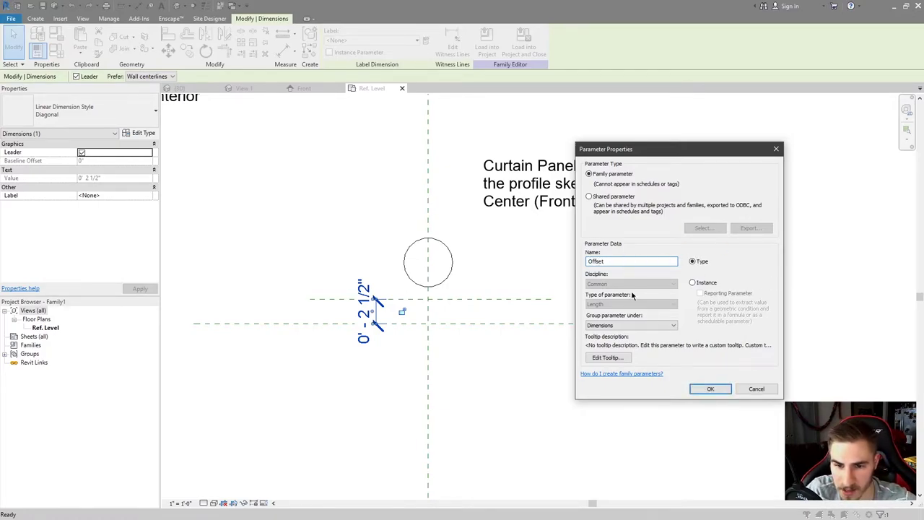
pyautogui.click(709, 389)
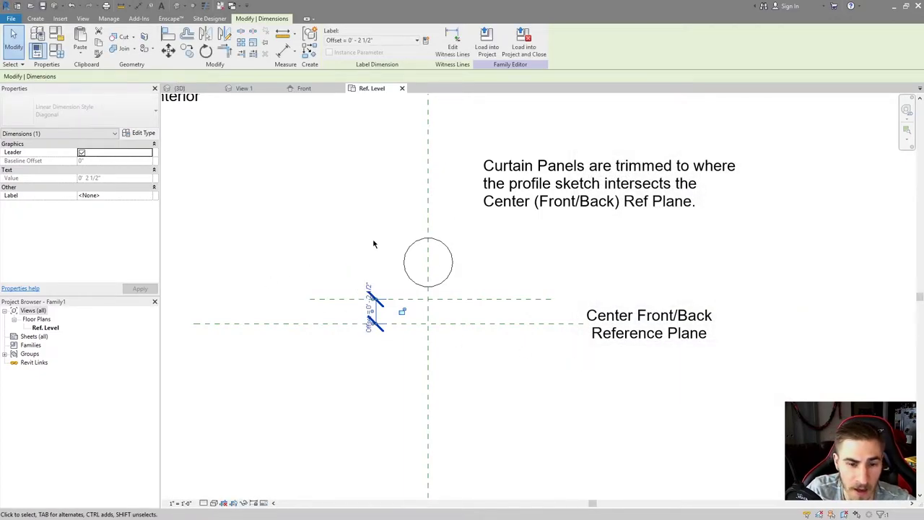
# Split the circle into two arcs and rejoin their lower ends where the circle crosses the mullion centreline.
pyautogui.click(450, 272)
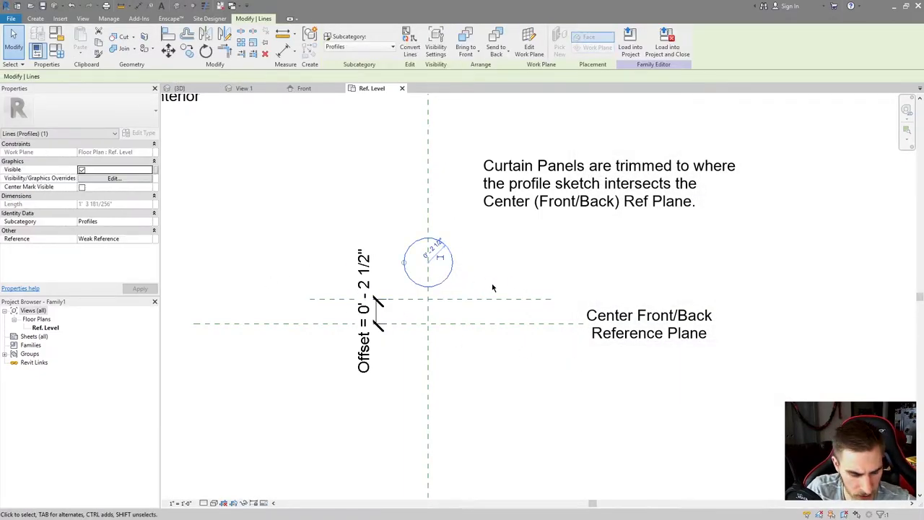
pyautogui.press('s')
pyautogui.press('l')
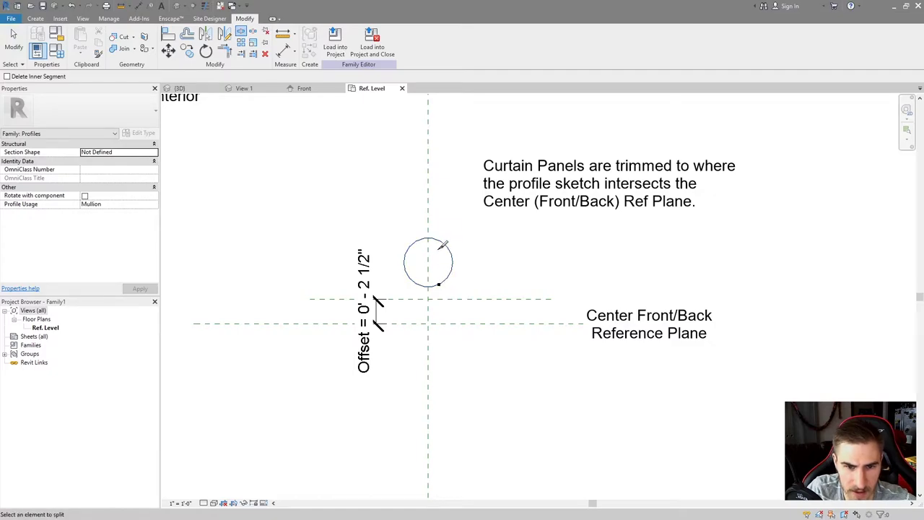
pyautogui.press('Escape')
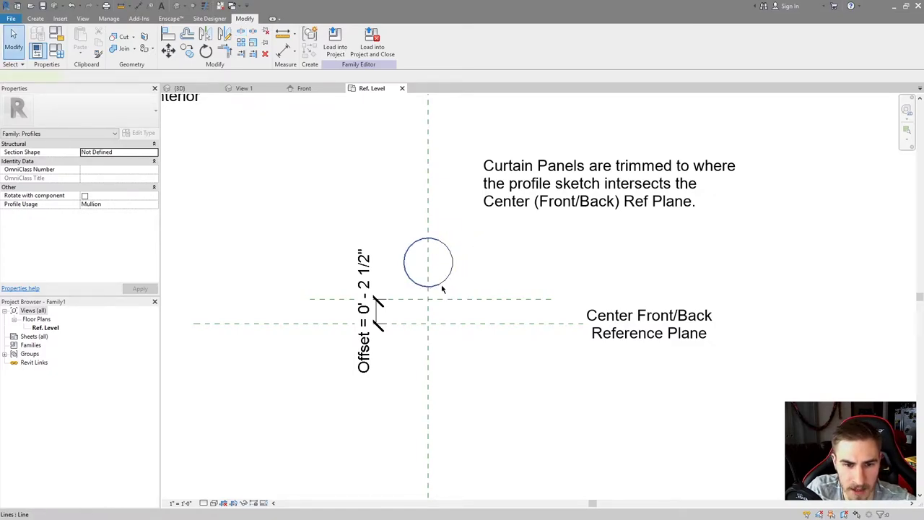
pyautogui.click(442, 289)
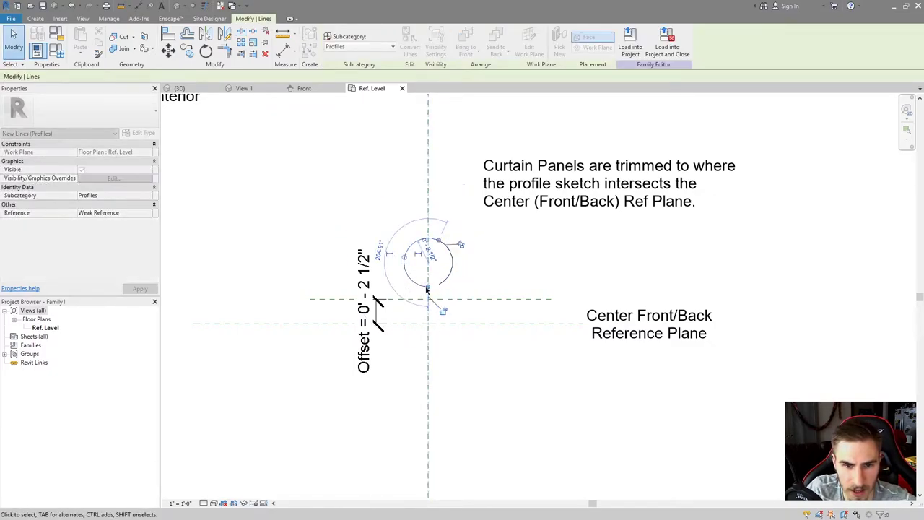
pyautogui.moveTo(440, 240); pyautogui.dragTo(437, 285)
pyautogui.click(516, 264)
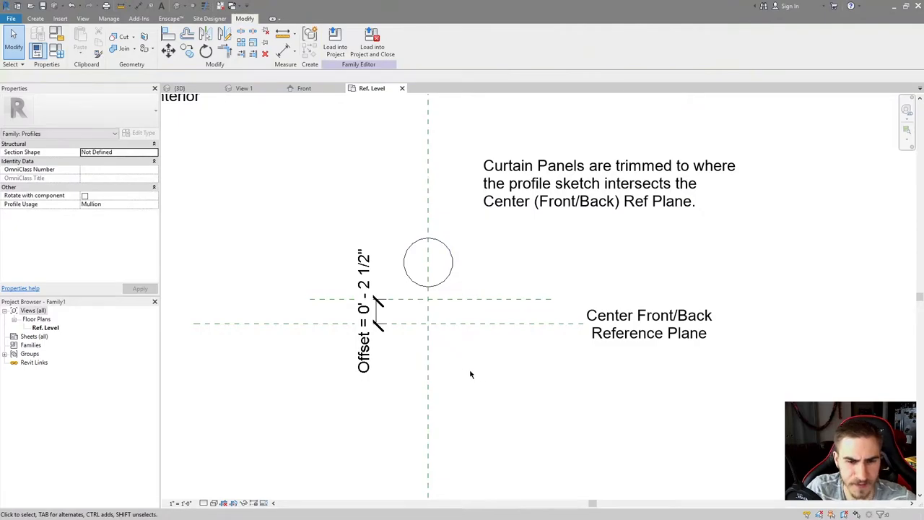
# Align the lowest point of the circle to the new reference plane and lock the alignment.
pyautogui.press('a')
pyautogui.press('l')
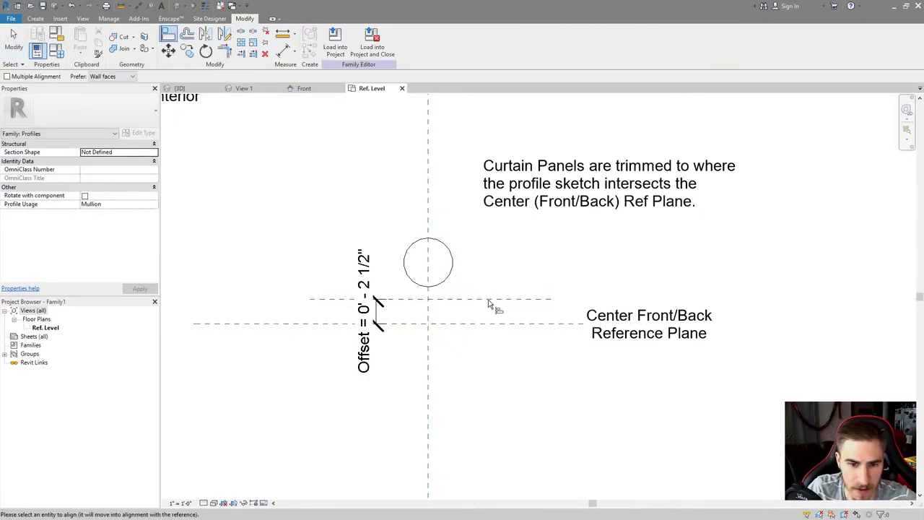
pyautogui.click(431, 286)
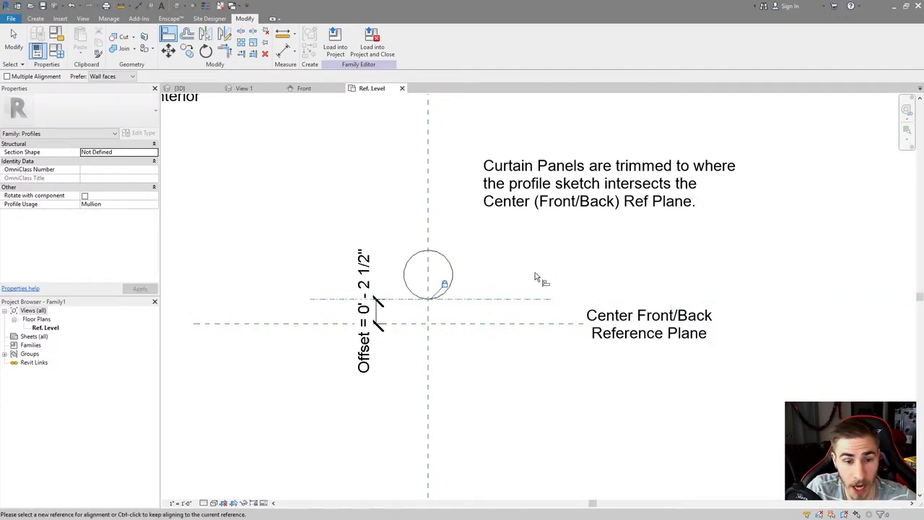
pyautogui.press('Escape')
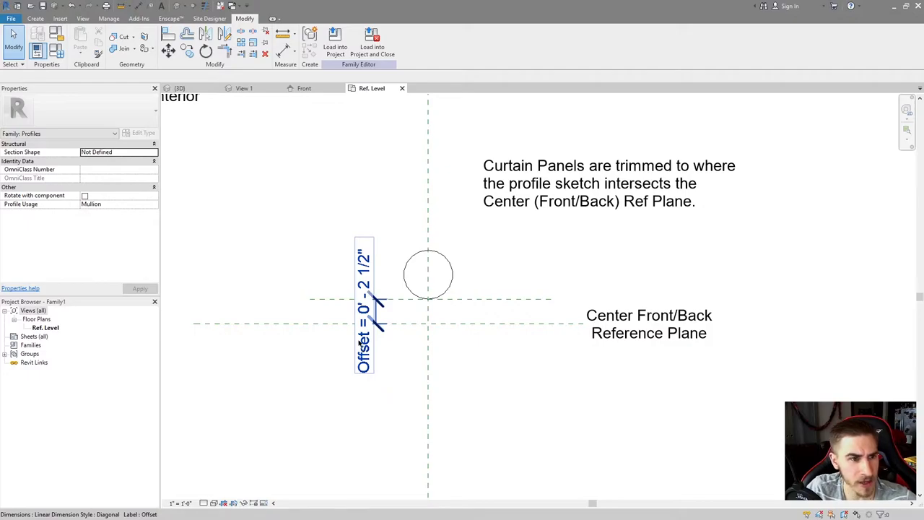
# Set the Offset parameter to 0 in the family types.
pyautogui.click(56, 49)
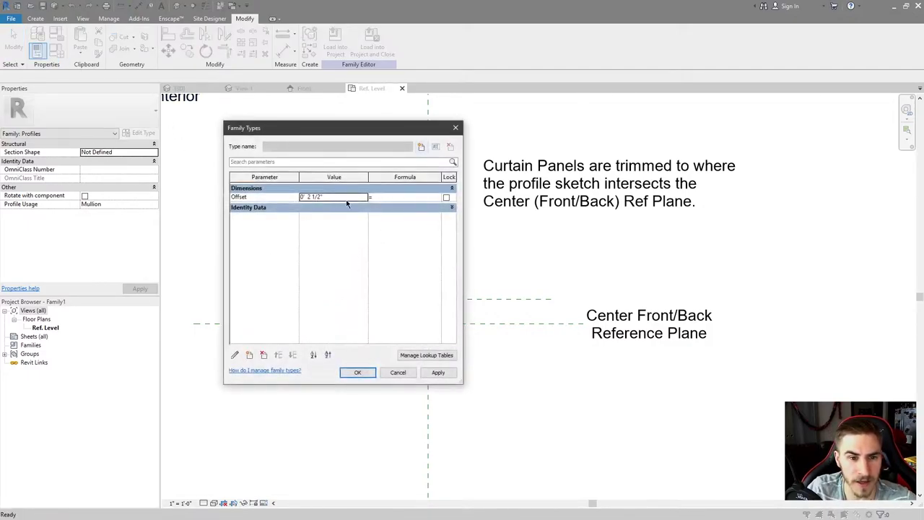
pyautogui.click(345, 197)
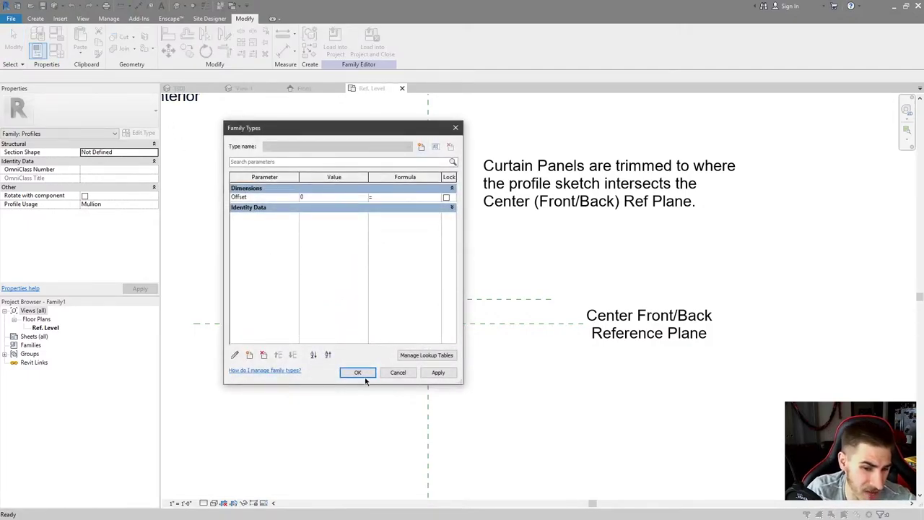
pyautogui.click(364, 376)
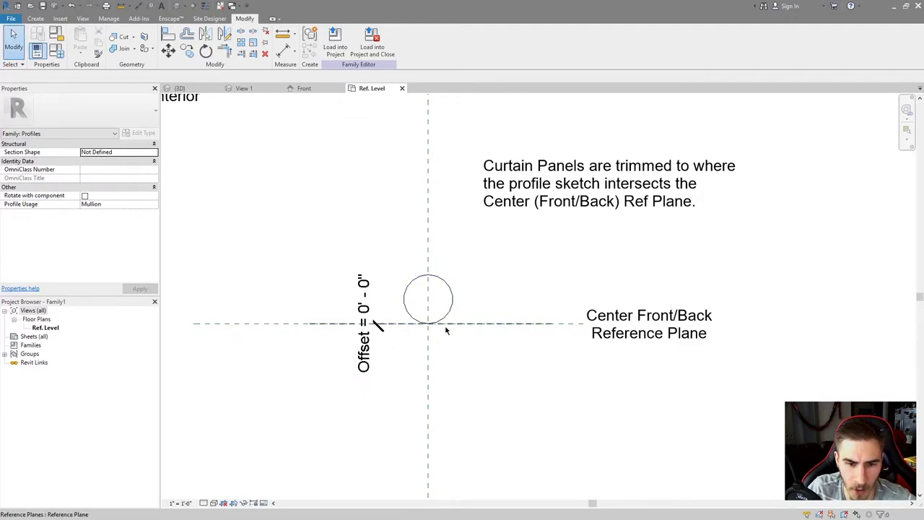
pyautogui.scroll(-4, 627, 331)
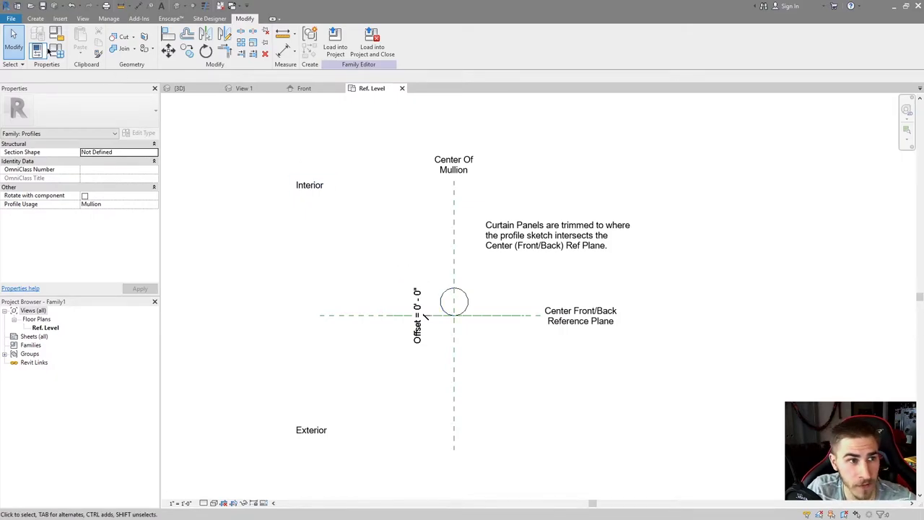
pyautogui.click(371, 47)
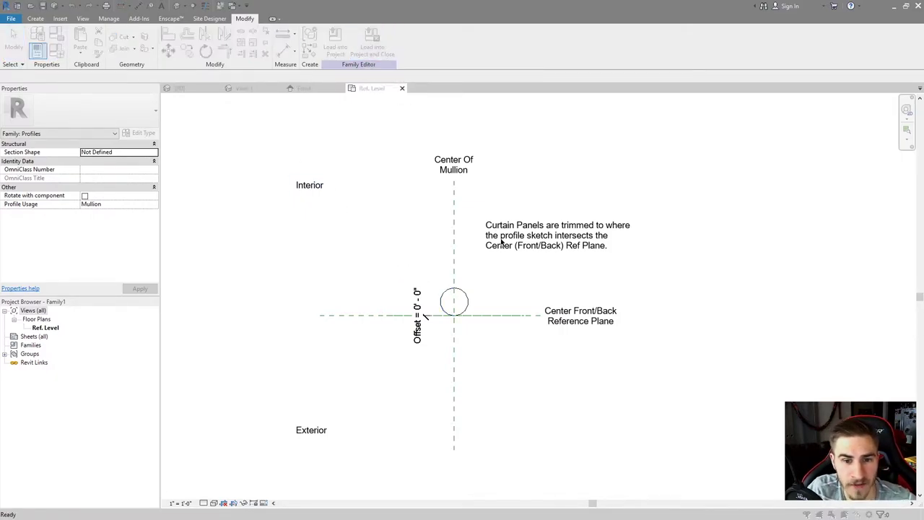
pyautogui.click(435, 336)
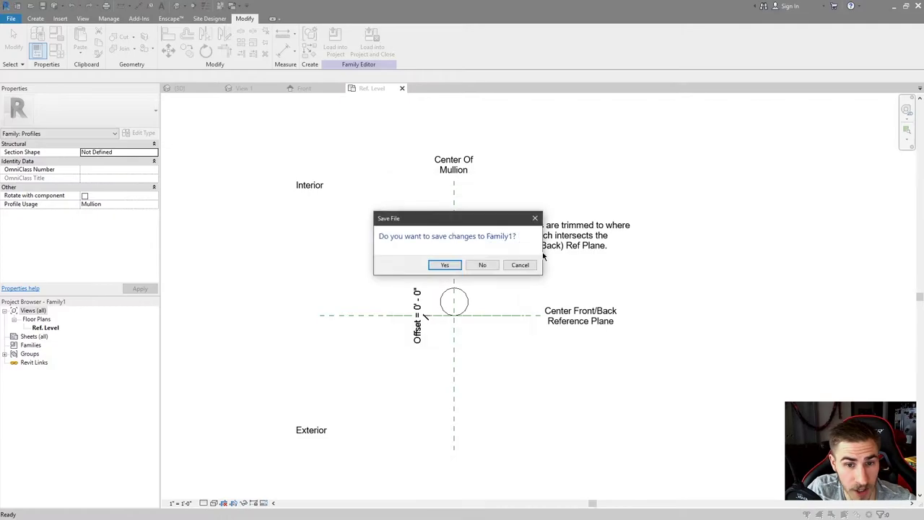
pyautogui.click(519, 266)
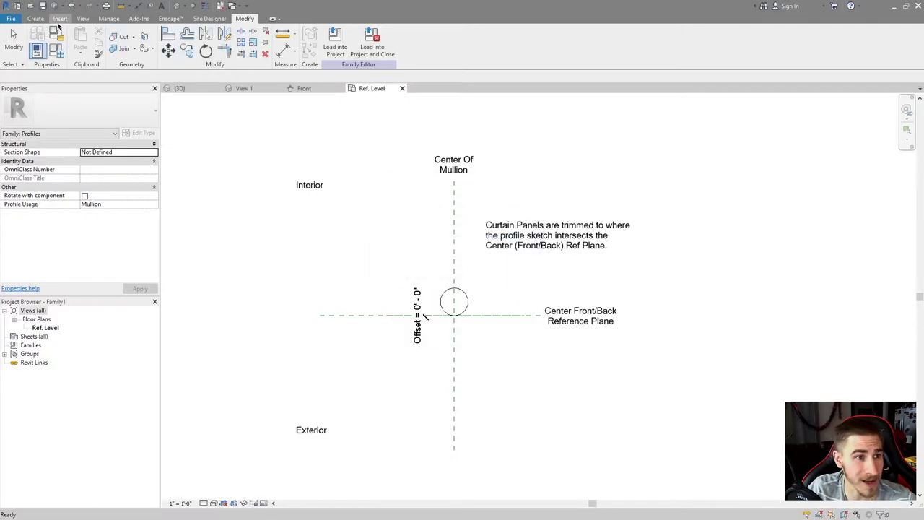
# Save the profile family as Circular Mullion in the Spider Clip folder.
pyautogui.click(11, 18)
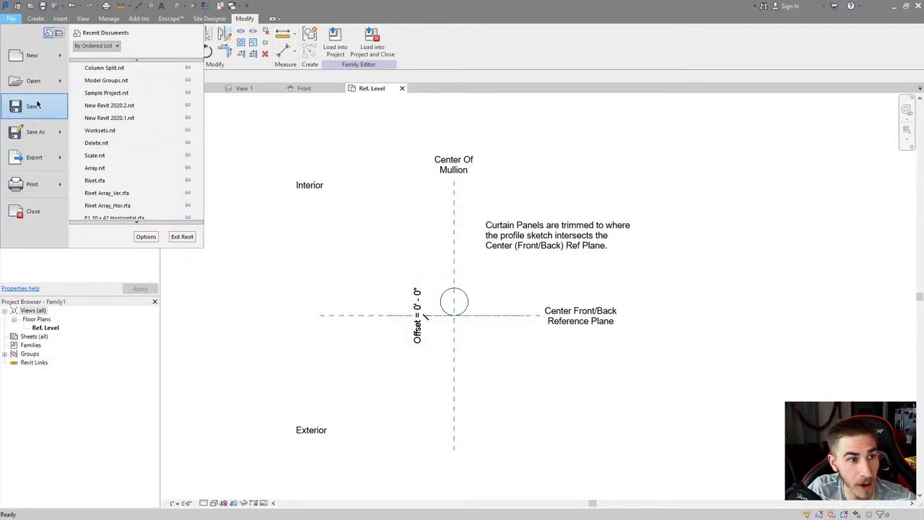
pyautogui.moveTo(34, 133)
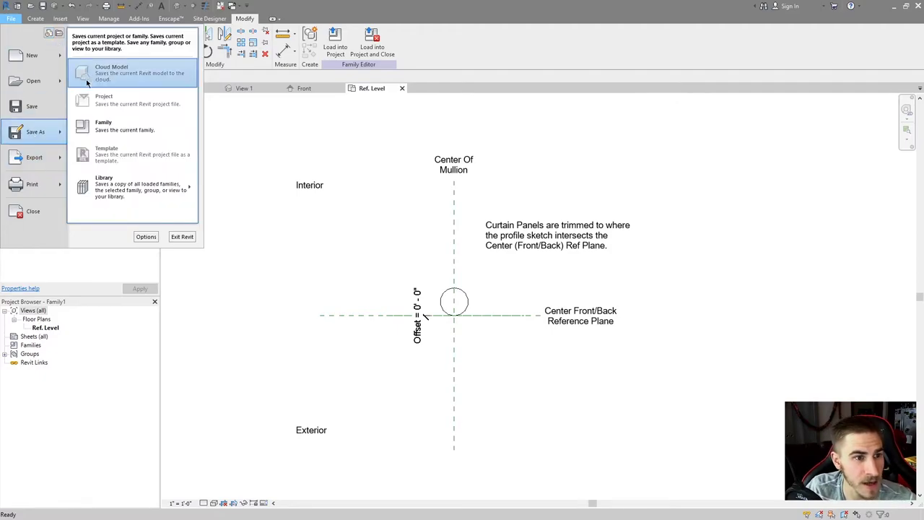
pyautogui.click(121, 122)
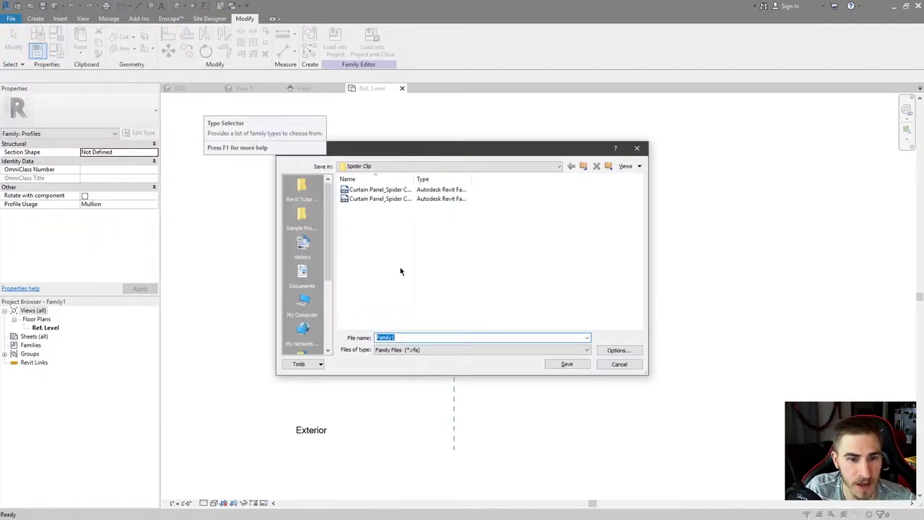
pyautogui.write('Cl')
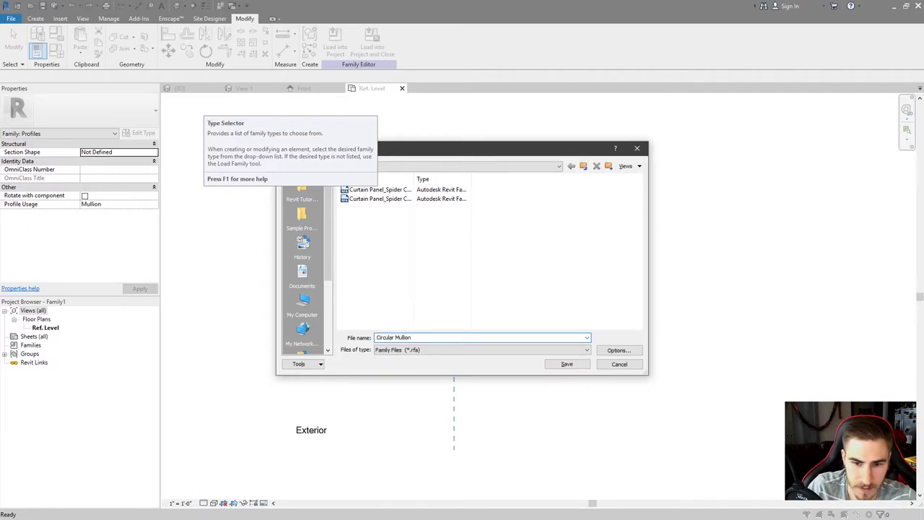
pyautogui.click(567, 364)
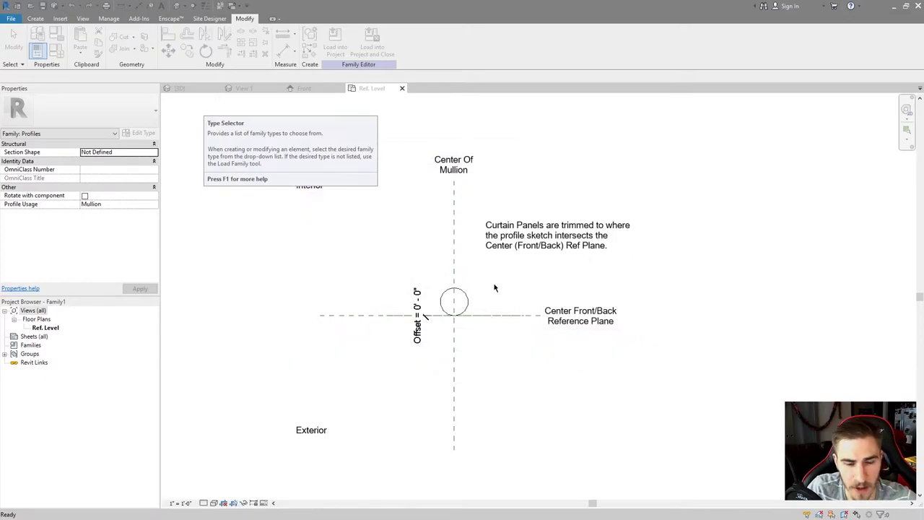
# Label the circle's radius dimension with a new type family parameter named Radius.
pyautogui.scroll(3, 466, 302)
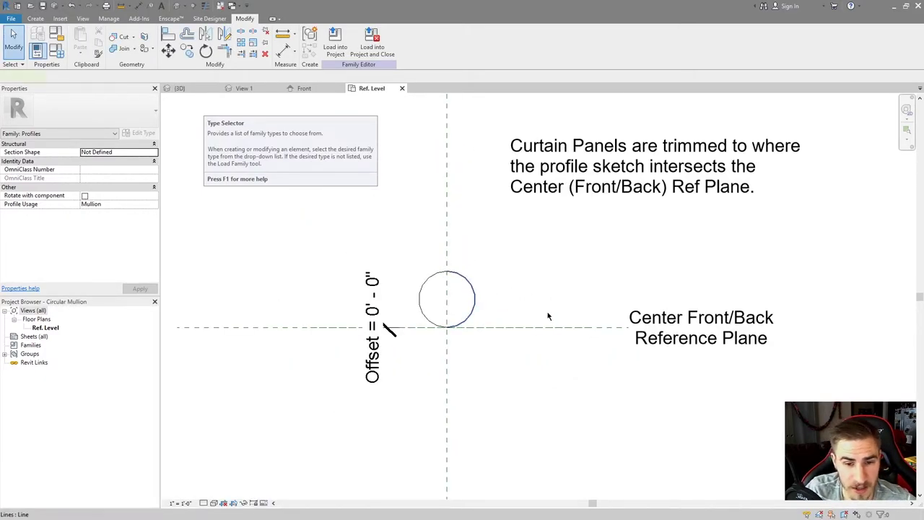
pyautogui.click(472, 310)
pyautogui.scroll(2, 439, 305)
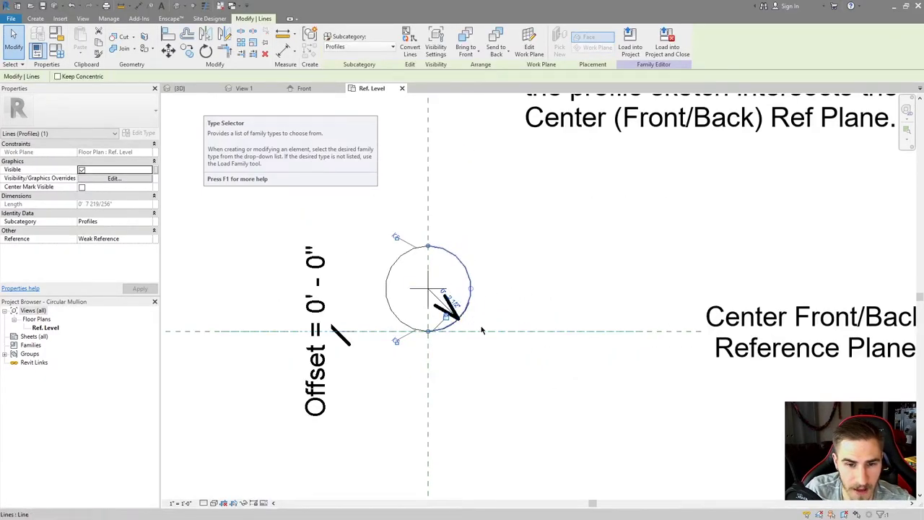
pyautogui.scroll(2, 464, 330)
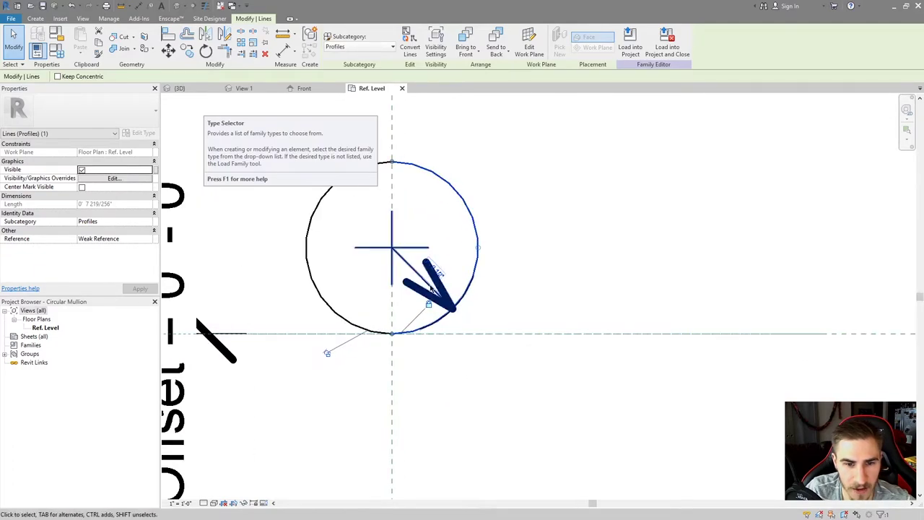
pyautogui.scroll(-2, 447, 307)
pyautogui.press('Escape')
pyautogui.click(451, 317)
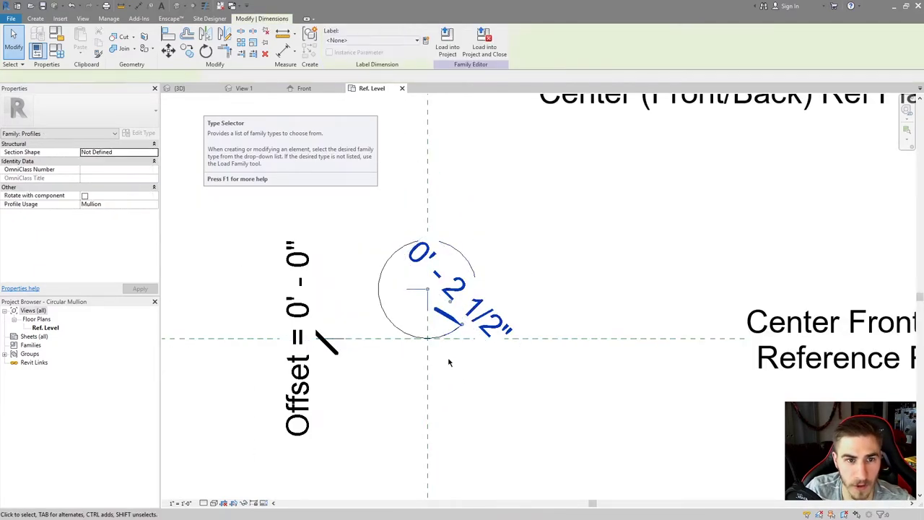
pyautogui.click(425, 39)
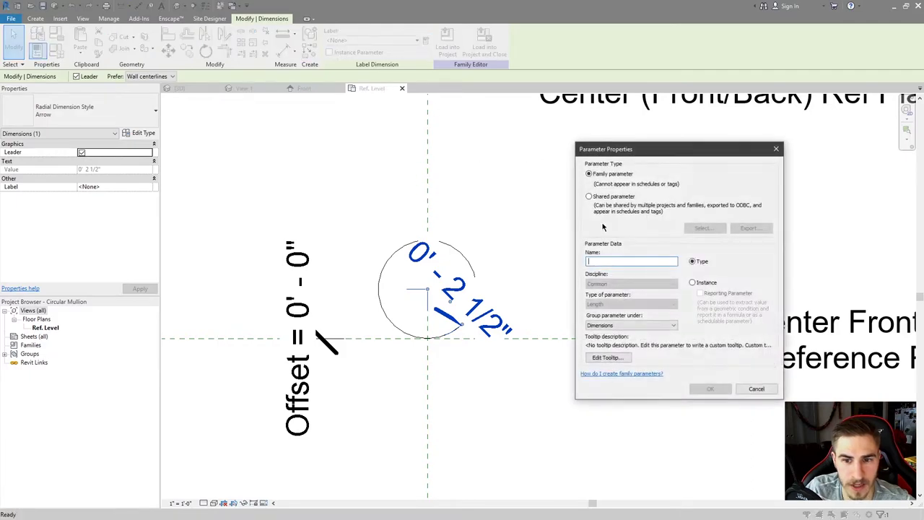
pyautogui.write('ad')
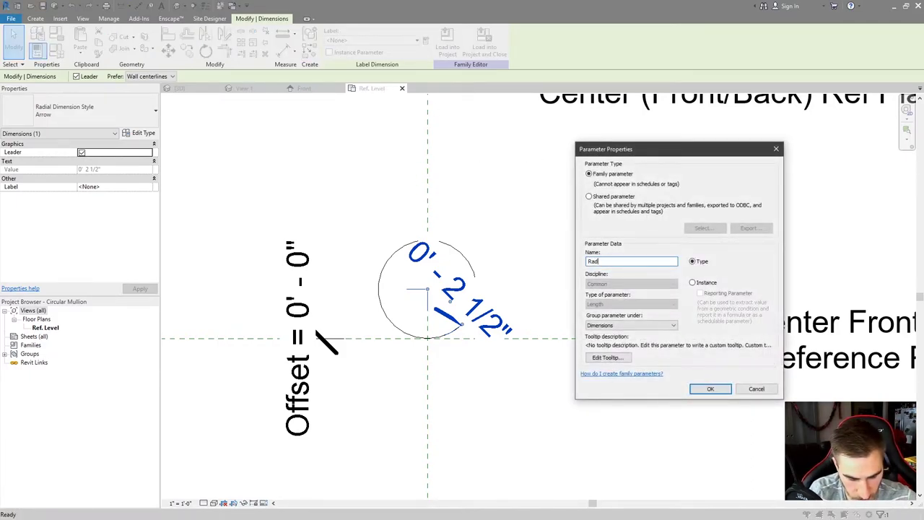
pyautogui.write('ius')
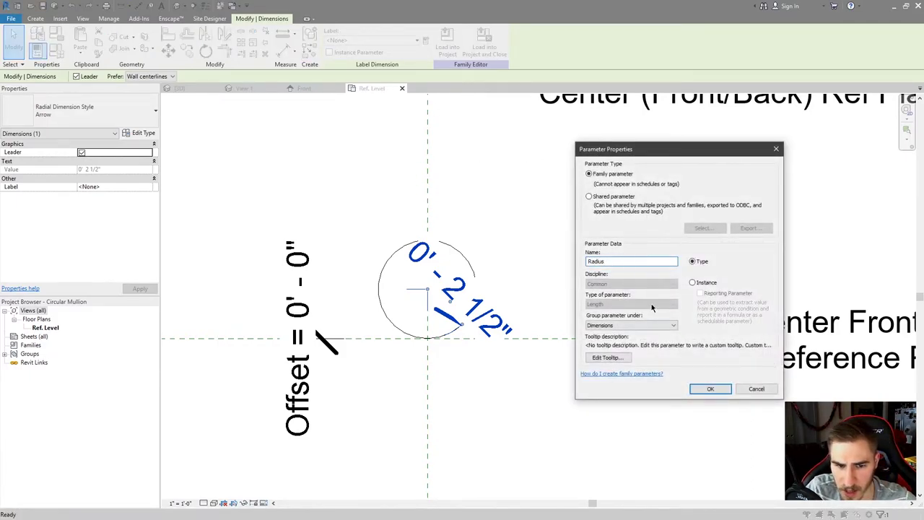
pyautogui.click(710, 389)
pyautogui.click(582, 279)
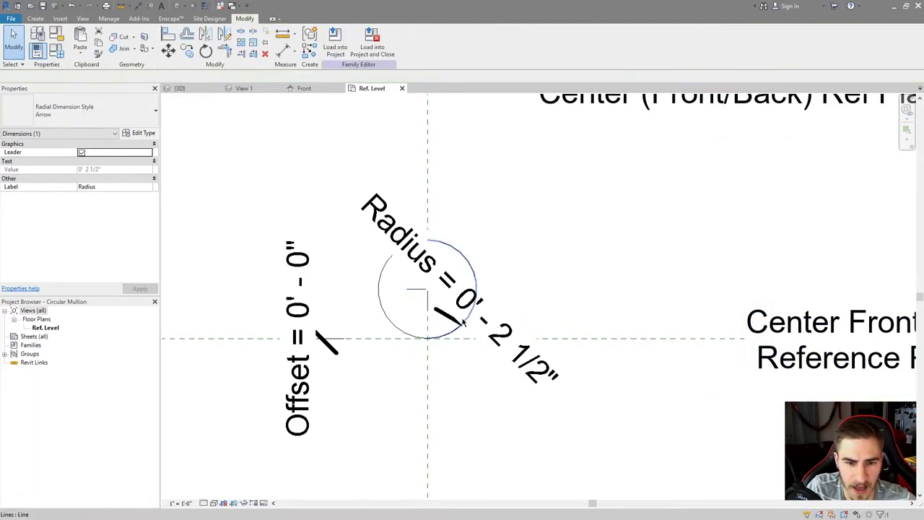
# Set the circle's Radius dimension to 0.5 inch.
pyautogui.click(463, 323)
pyautogui.click(464, 319)
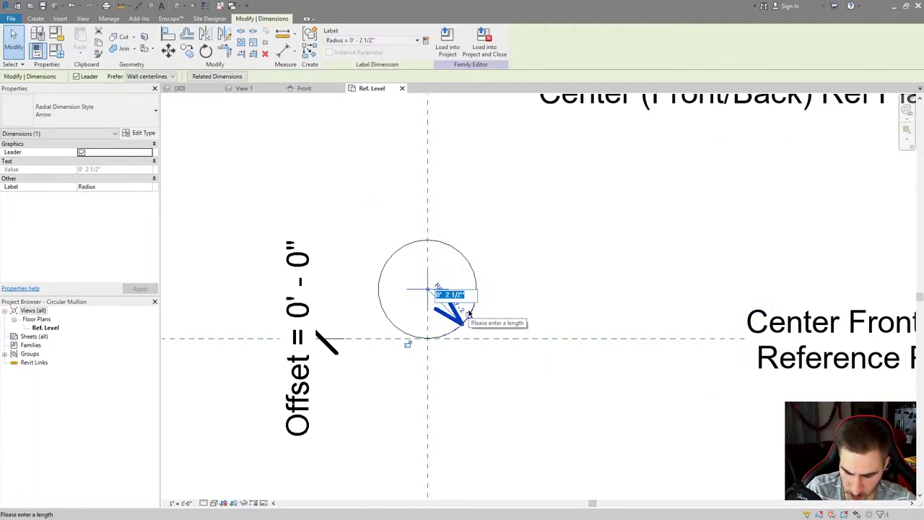
pyautogui.write('.5')
pyautogui.press('Return')
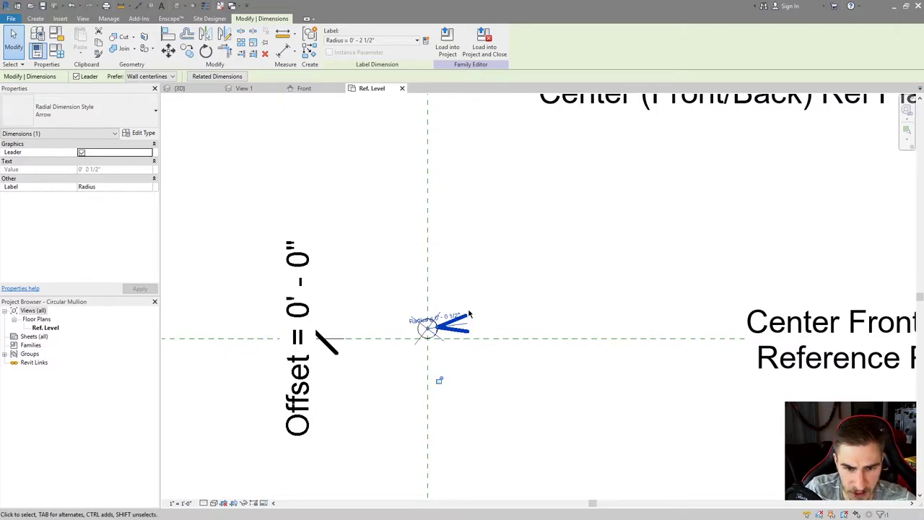
pyautogui.press('Escape')
# Set the circle's Radius dimension to 1/4 inch.
pyautogui.scroll(4, 469, 314)
pyautogui.click(448, 320)
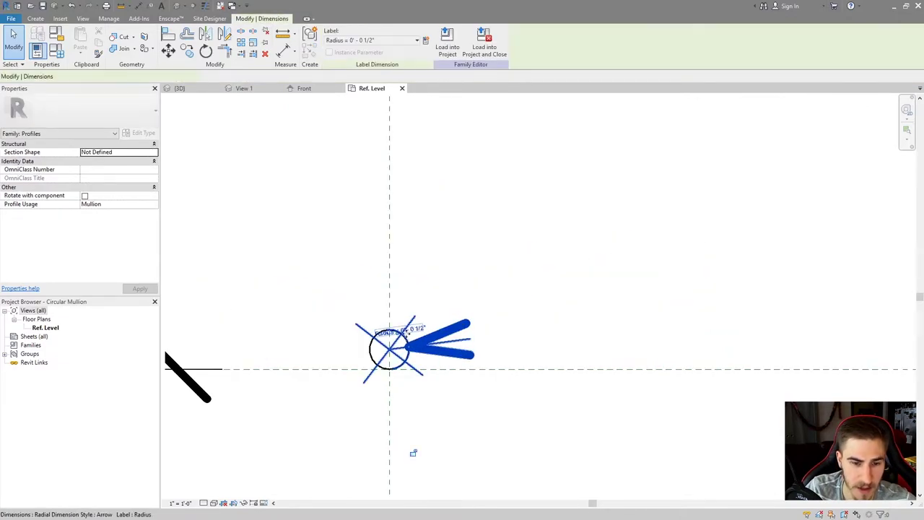
pyautogui.click(408, 324)
pyautogui.write('1')
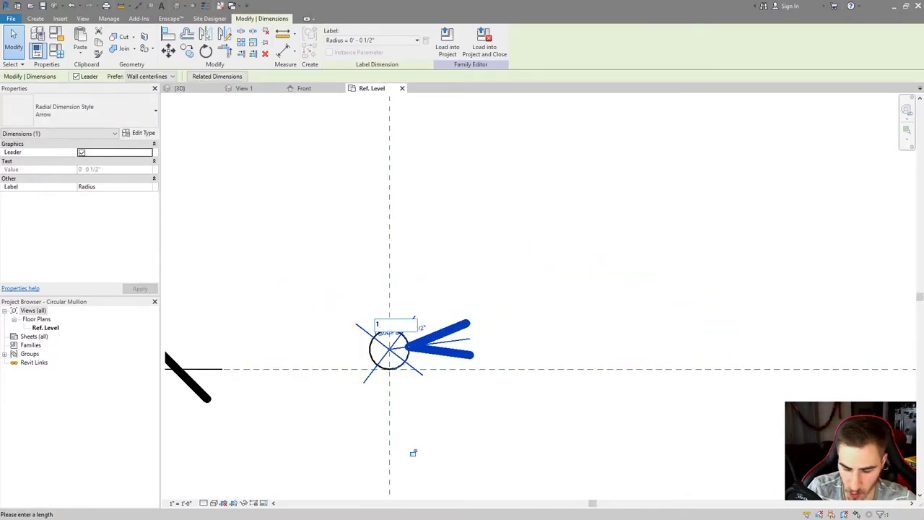
pyautogui.write('/4')
pyautogui.press('Return')
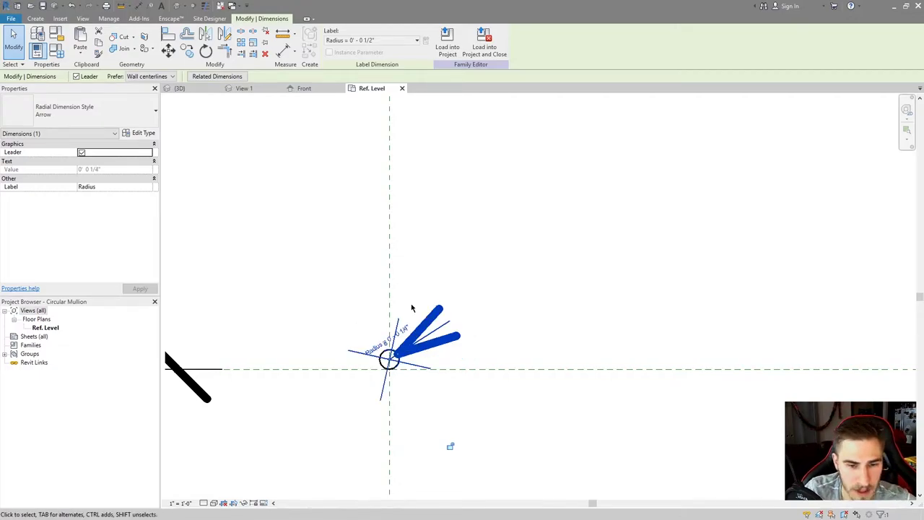
pyautogui.press('Escape')
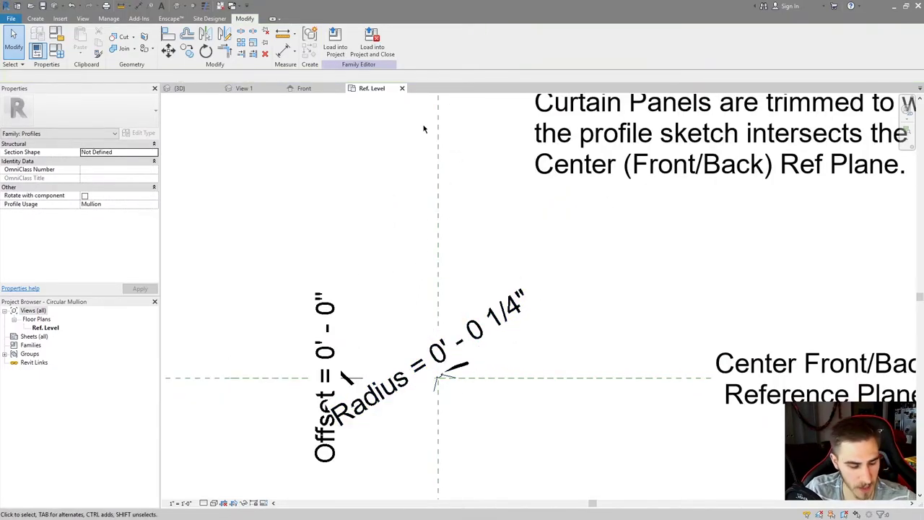
# Try to load the Circular Mullion profile family into Project1 and close it.
pyautogui.click(374, 43)
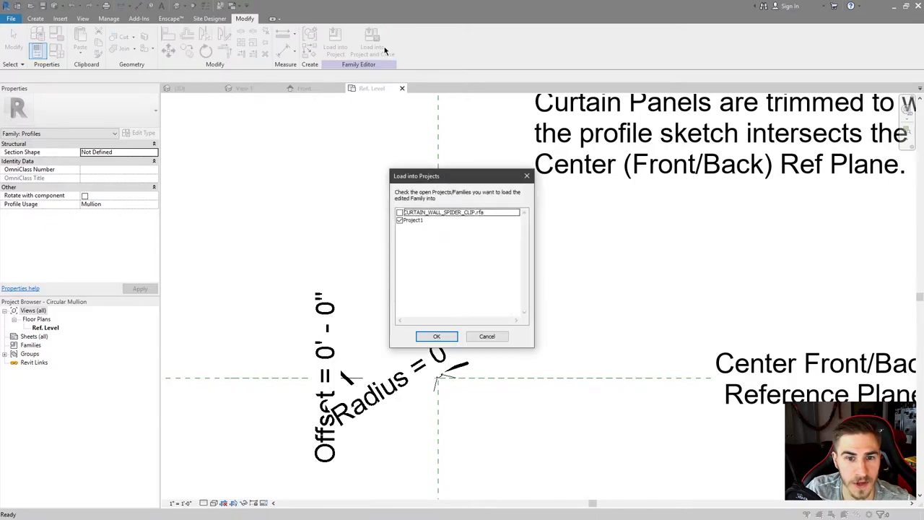
pyautogui.click(436, 336)
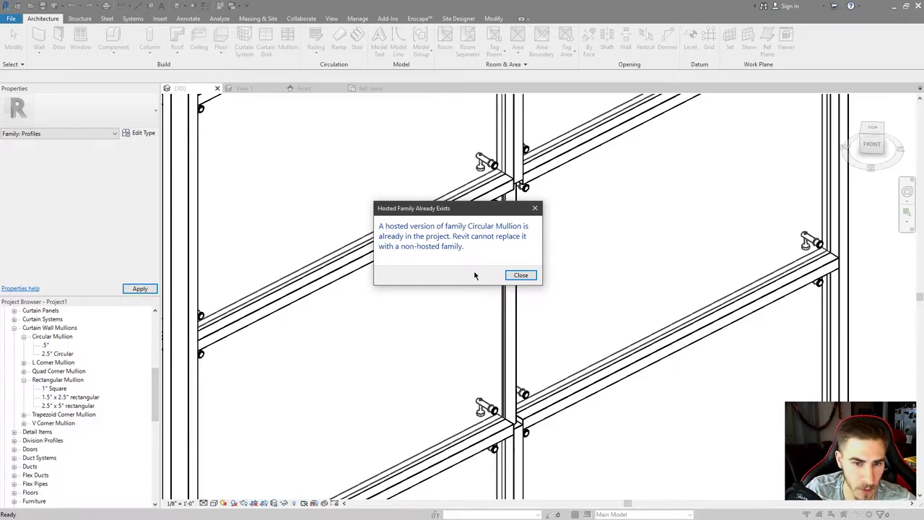
pyautogui.click(520, 276)
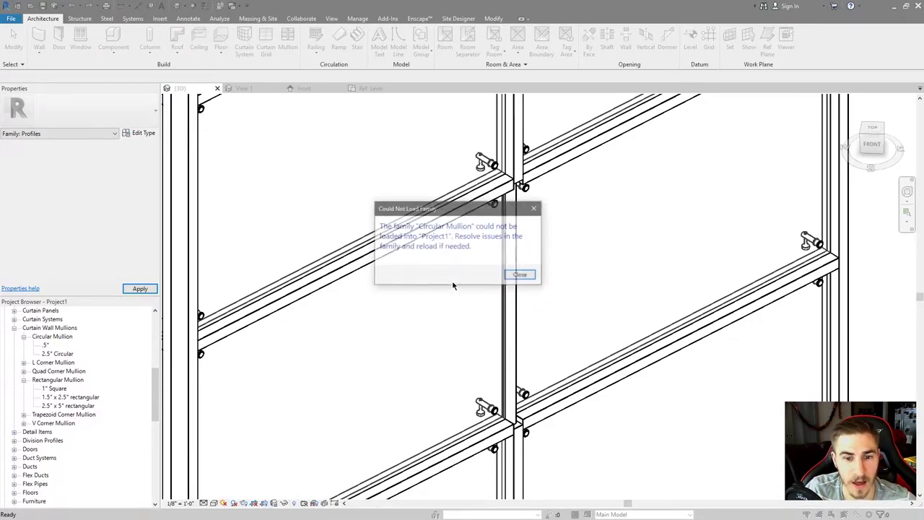
pyautogui.click(519, 275)
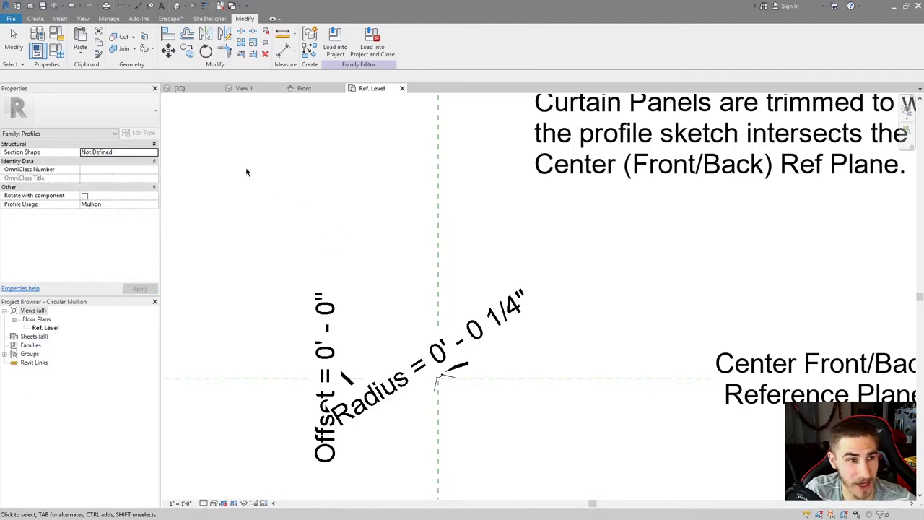
# Save a copy of the profile family under the name Circular - Mullion in the Spider Clip folder.
pyautogui.click(11, 18)
pyautogui.moveTo(20, 133)
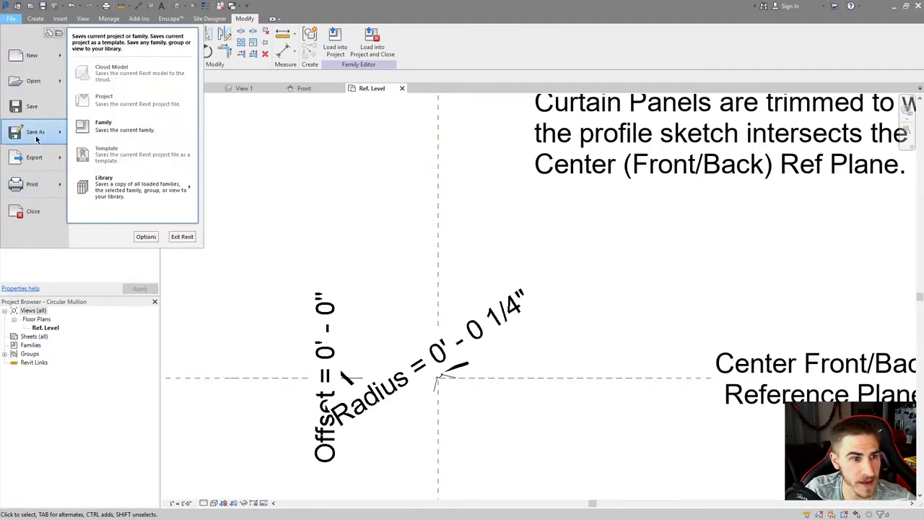
pyautogui.click(124, 132)
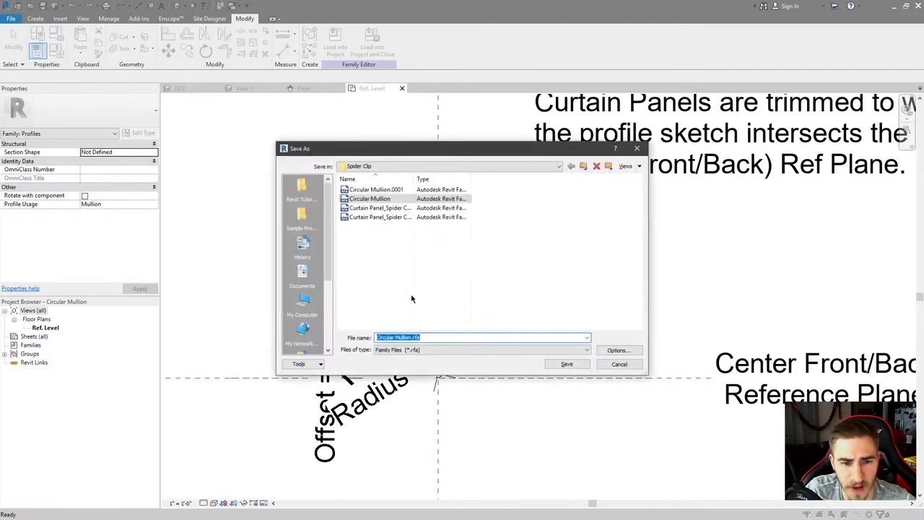
pyautogui.click(396, 337)
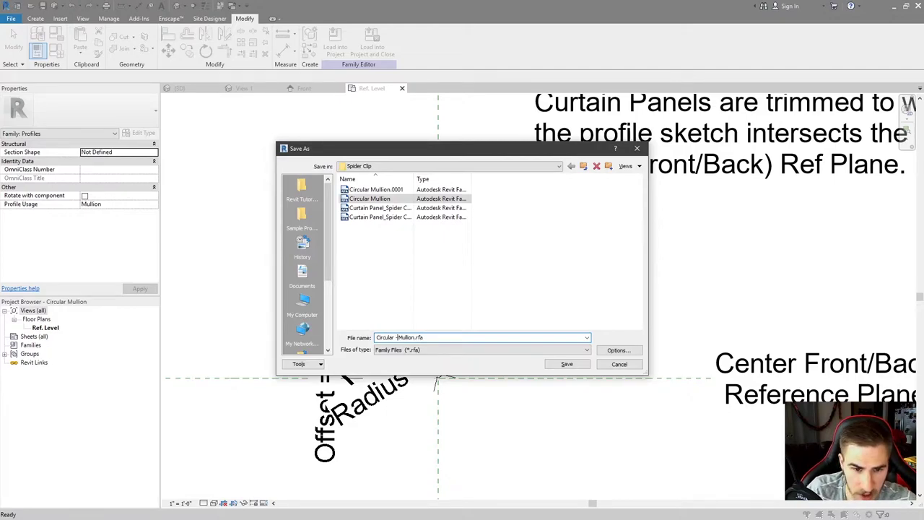
pyautogui.hotkey('ctrl', 'v')
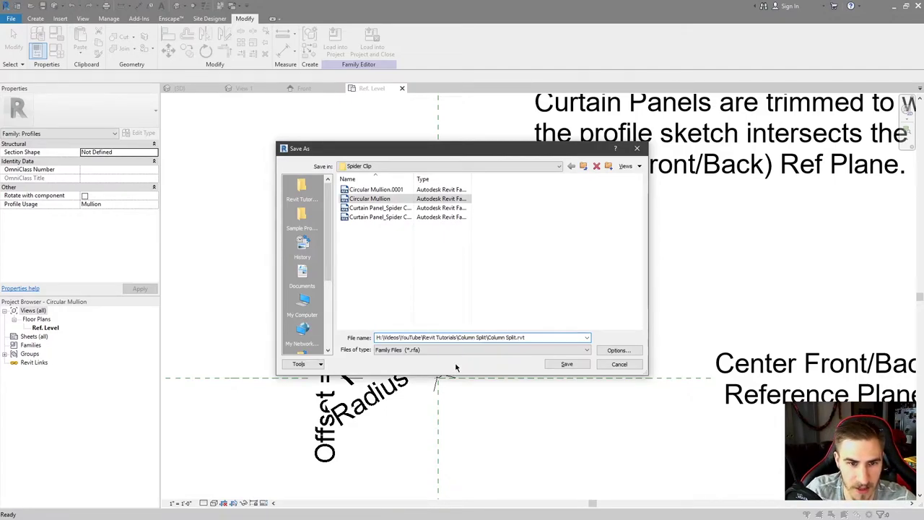
pyautogui.click(375, 207)
pyautogui.click(369, 198)
pyautogui.click(395, 336)
pyautogui.click(396, 337)
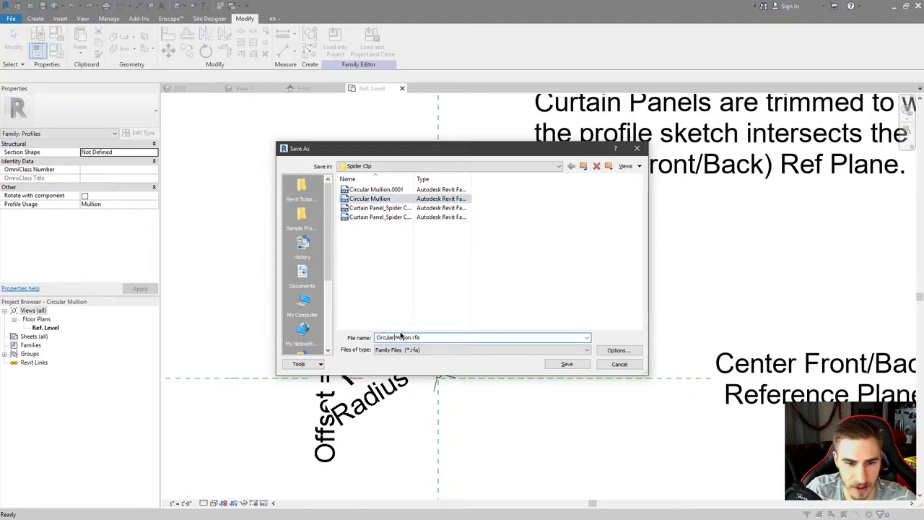
pyautogui.click(565, 363)
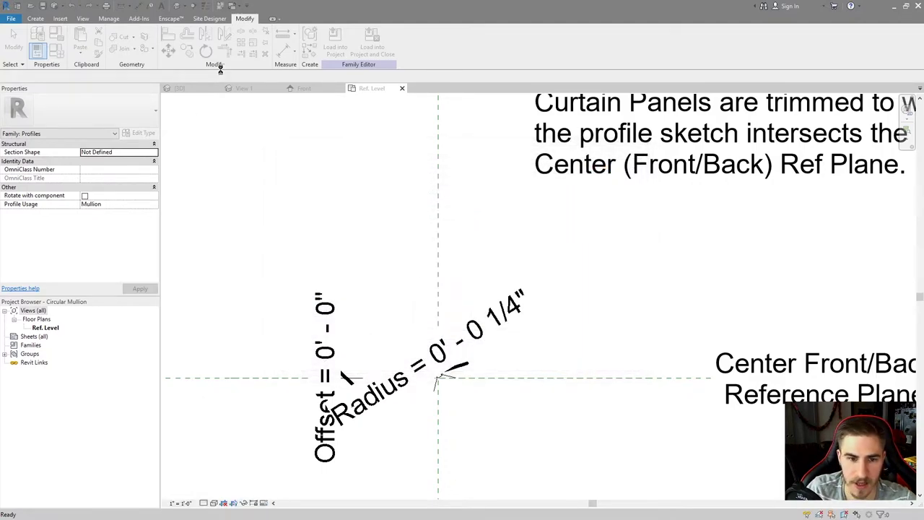
# Load the Circular - Mullion profile family into Project1 and close the family.
pyautogui.click(371, 40)
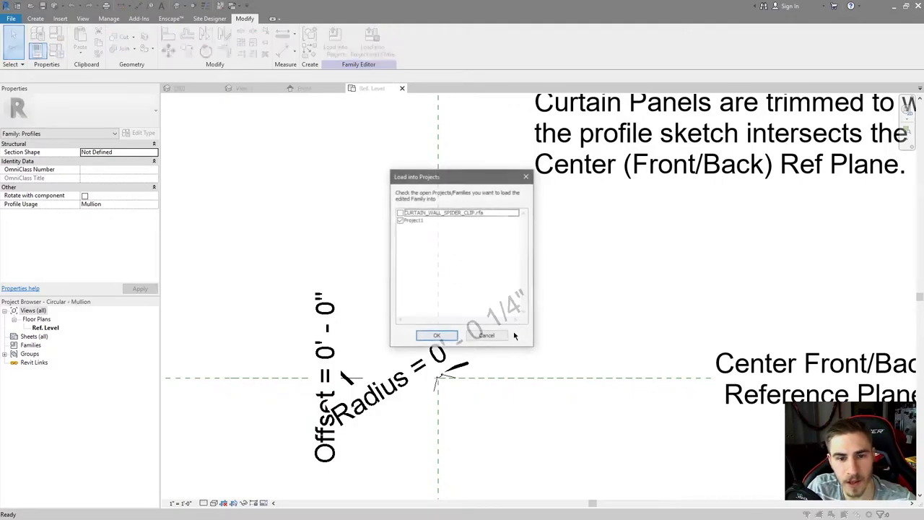
pyautogui.click(437, 335)
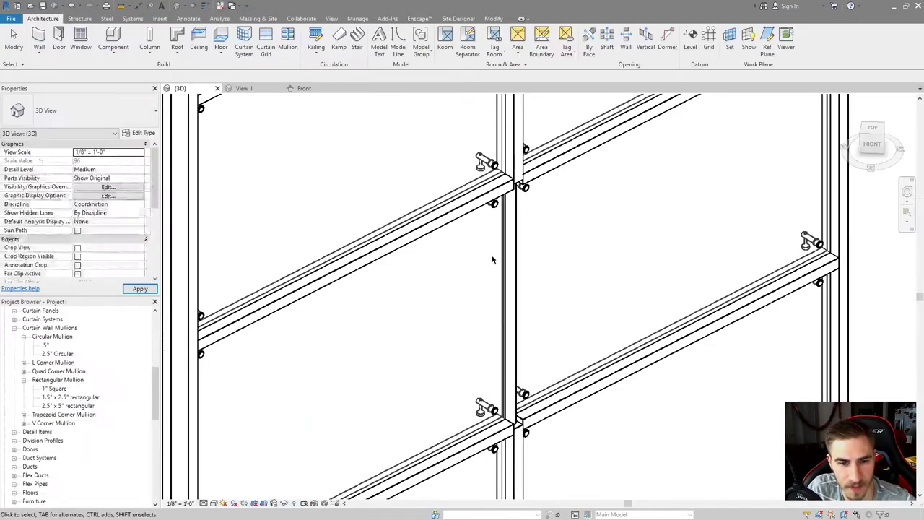
pyautogui.click(511, 316)
pyautogui.click(321, 367)
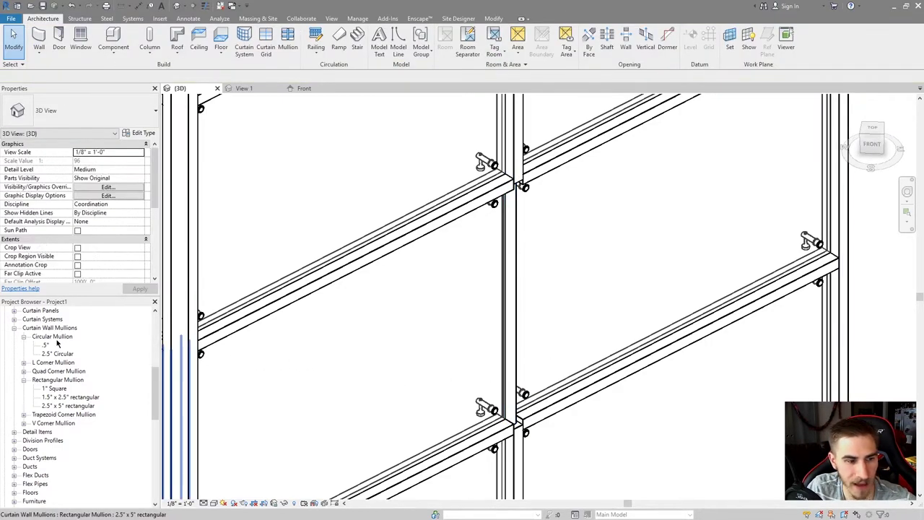
# Select the vertical corner mullion between the two horizontal mullions and check its available types, keeping 2.5" Circular.
pyautogui.click(517, 308)
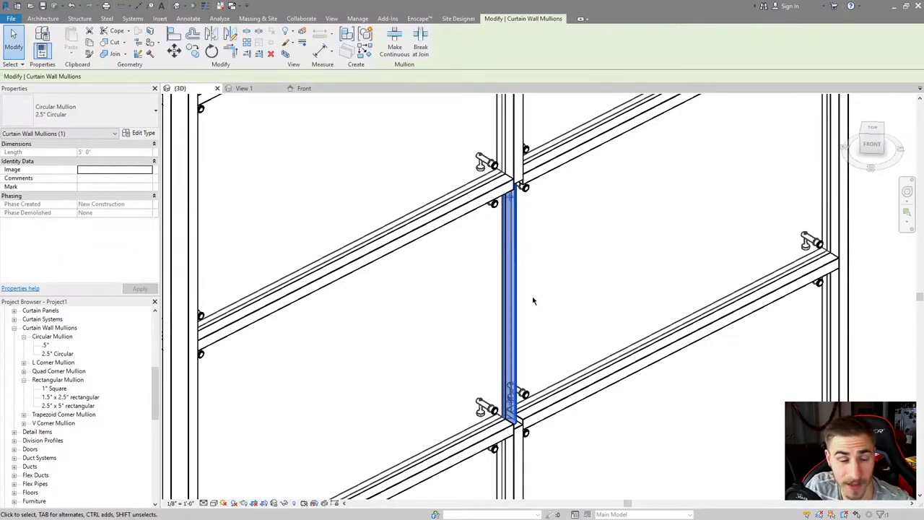
pyautogui.click(104, 122)
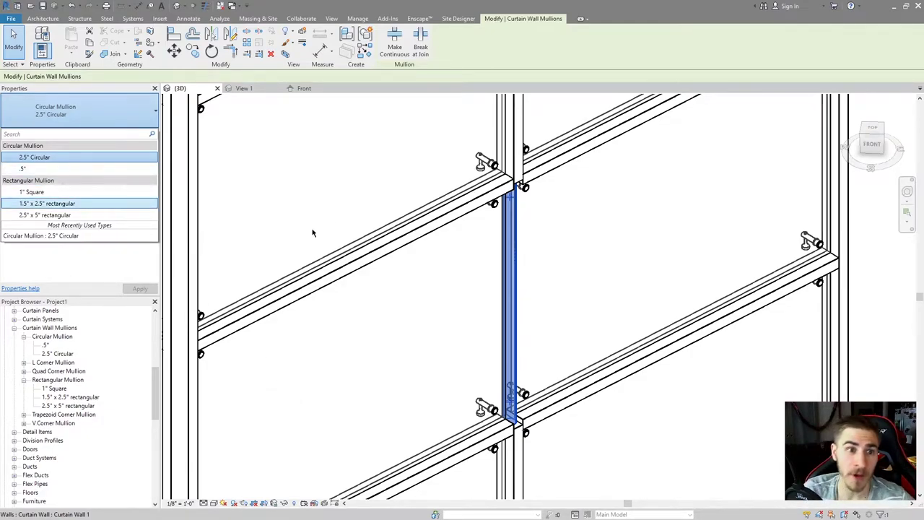
pyautogui.click(50, 159)
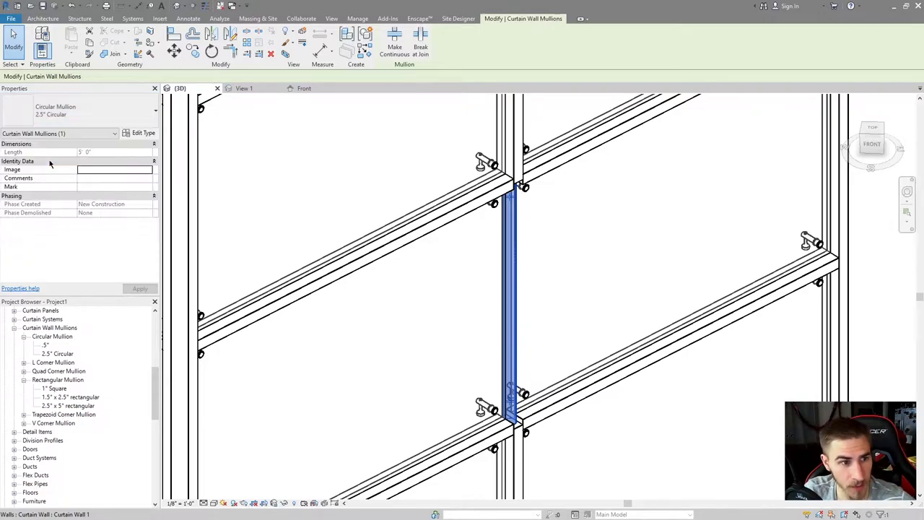
# Duplicate the selected mullion's 2.5" Circular type under the name .5" circular.
pyautogui.click(137, 134)
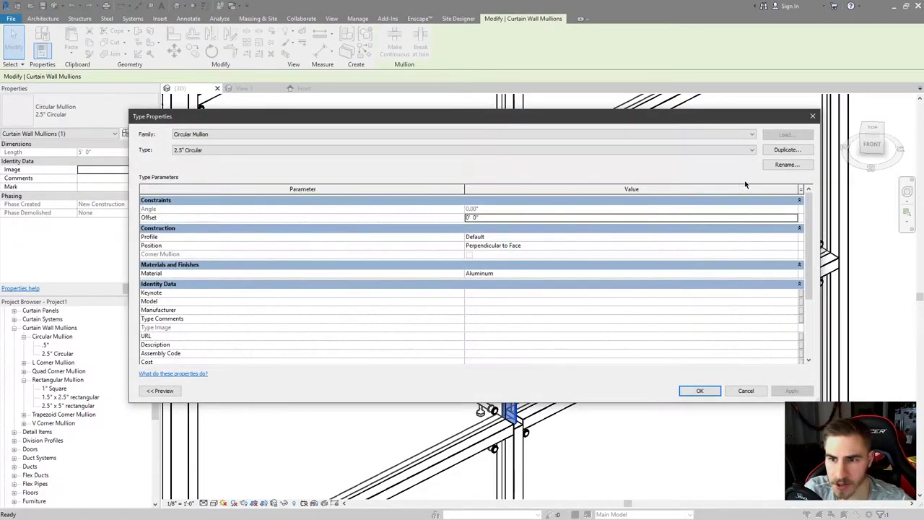
pyautogui.click(786, 149)
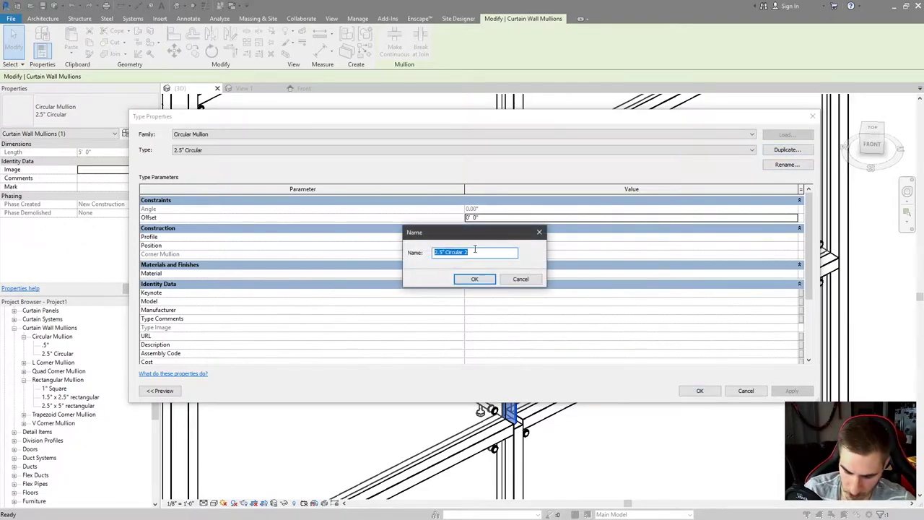
pyautogui.write('.5')
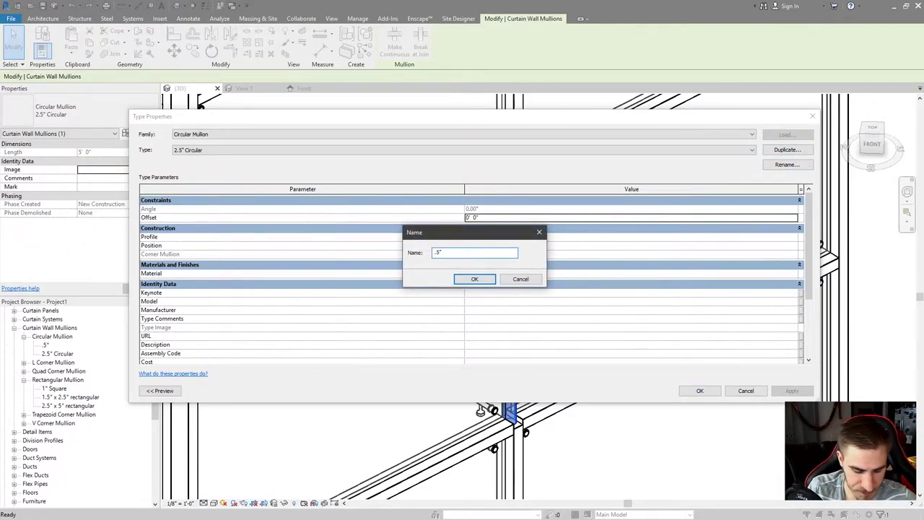
pyautogui.write('" circular')
pyautogui.press('Return')
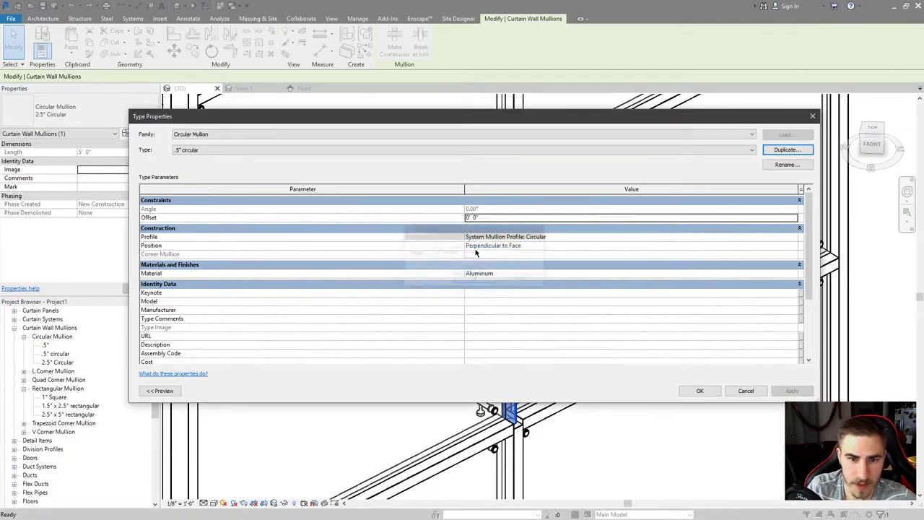
# Assign the Circular - Mullion : Circular - Mullion profile to the .5" circular mullion type and apply it.
pyautogui.click(778, 239)
pyautogui.click(793, 237)
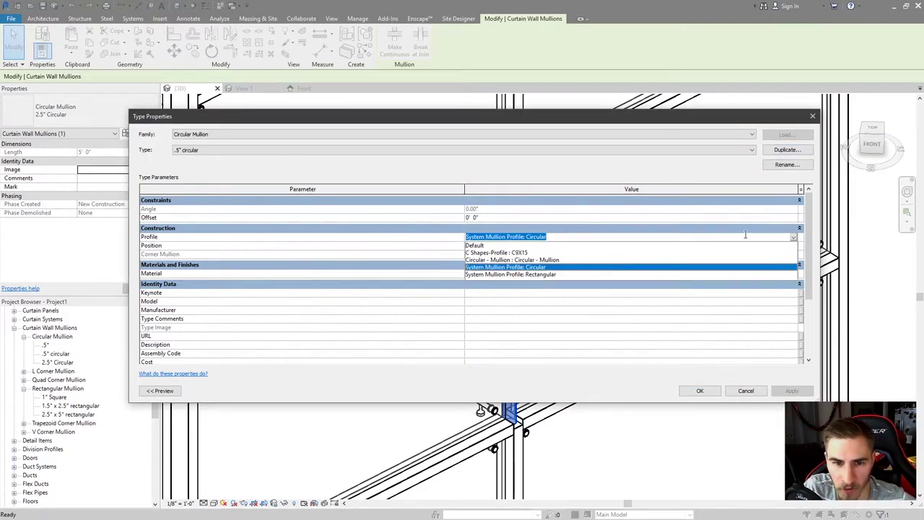
pyautogui.click(554, 261)
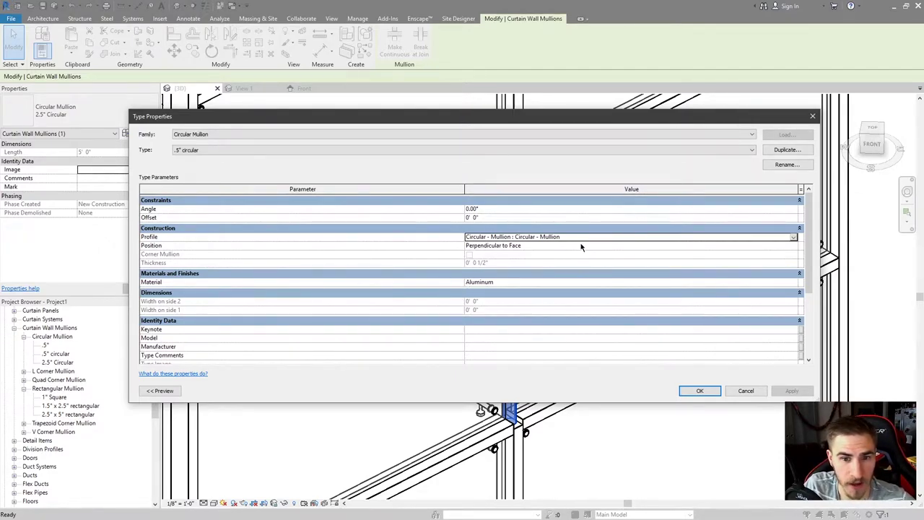
pyautogui.click(700, 391)
# Examine the thin circular mullion where it meets the horizontal mullions and spider clips.
pyautogui.click(150, 376)
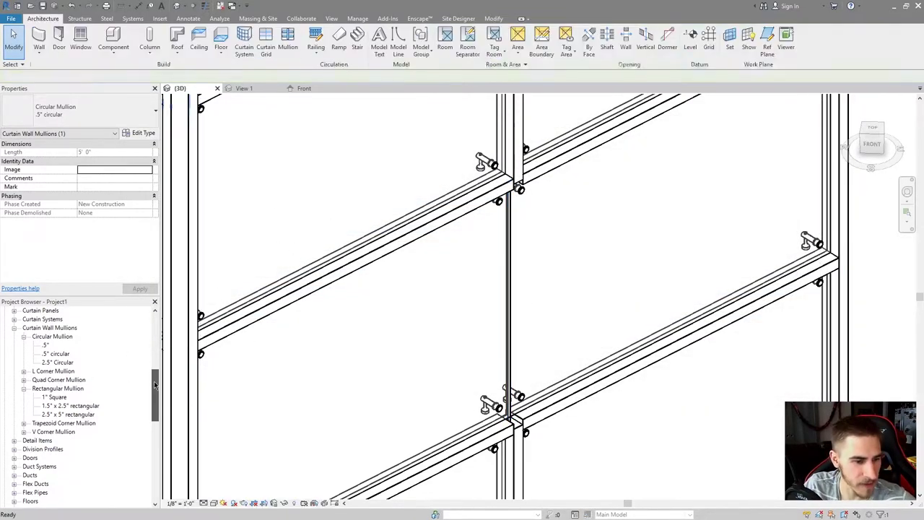
pyautogui.scroll(-2, 150, 376)
pyautogui.scroll(3, 487, 385)
pyautogui.click(507, 368)
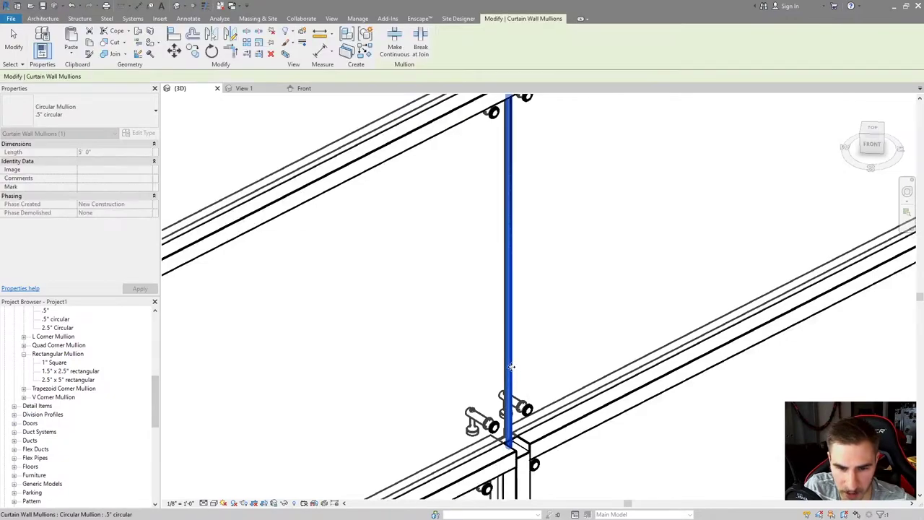
pyautogui.moveTo(518, 371); pyautogui.dragTo(527, 269, button='middle')
pyautogui.scroll(-2, 541, 305)
pyautogui.press('Escape')
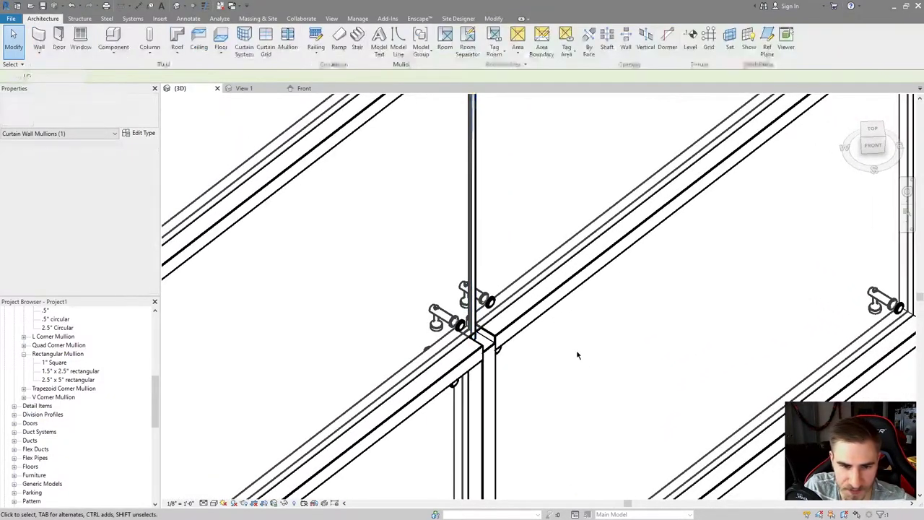
pyautogui.scroll(2, 527, 232)
pyautogui.scroll(-2, 482, 281)
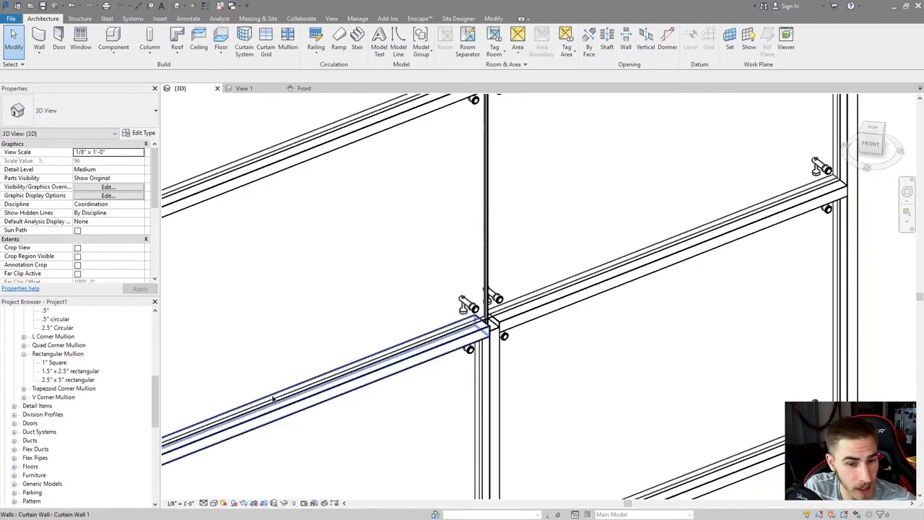
# Select the bottom spider clip panel beside the wall corner and enable its Right Center Mullion option.
pyautogui.click(469, 353)
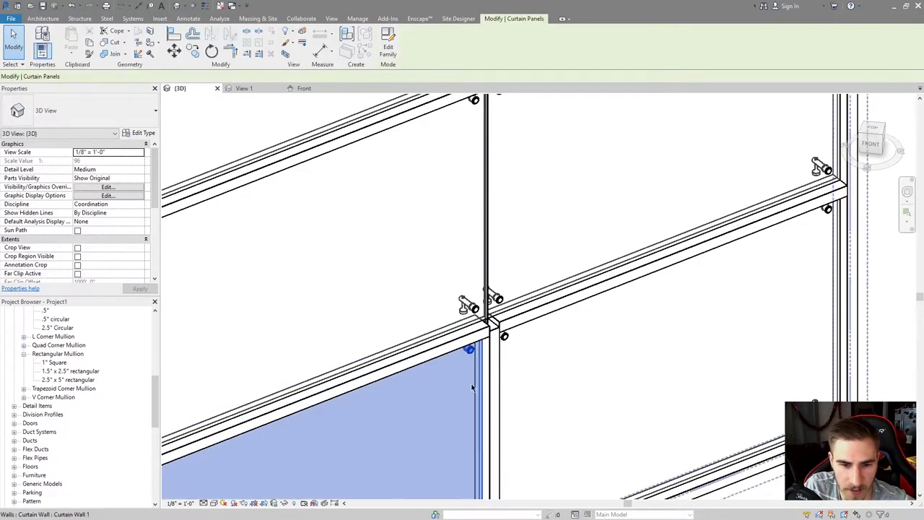
pyautogui.scroll(-2, 494, 327)
pyautogui.scroll(-3, 49, 200)
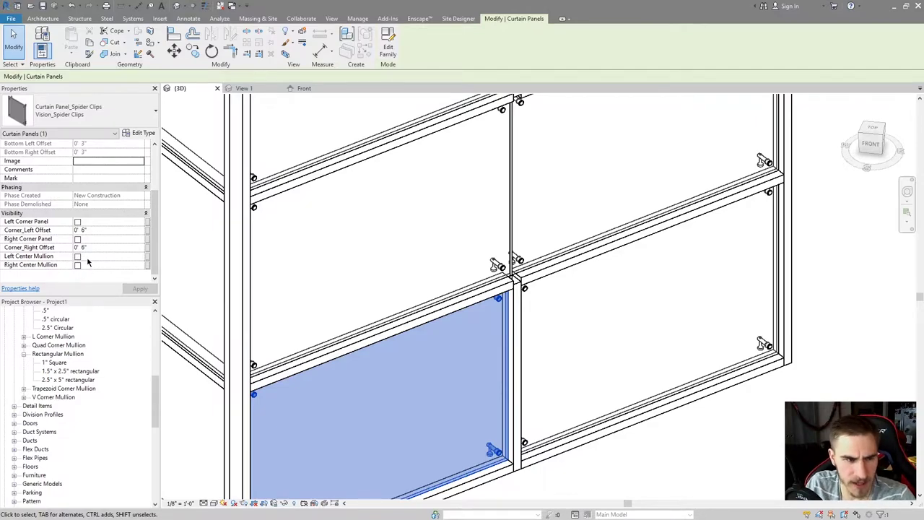
pyautogui.click(77, 265)
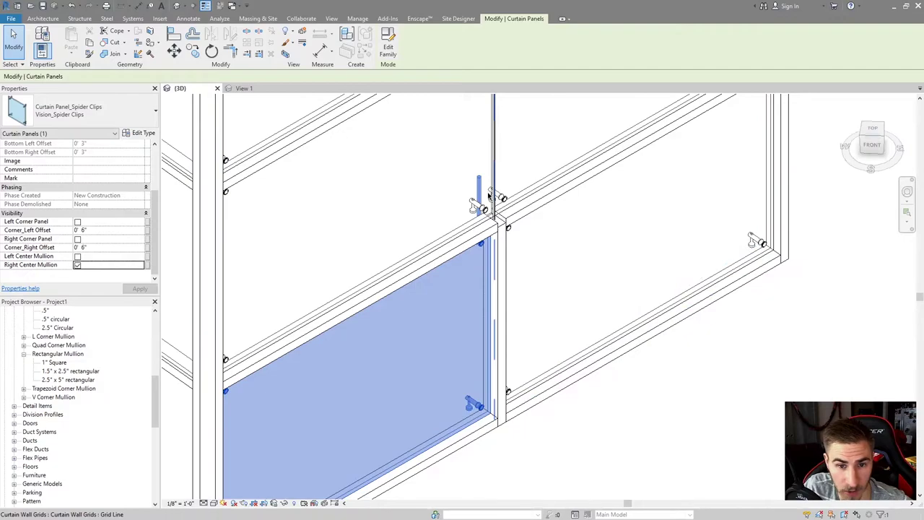
# Try the Left Center Mullion option on the same panel and switch it back off.
pyautogui.click(78, 256)
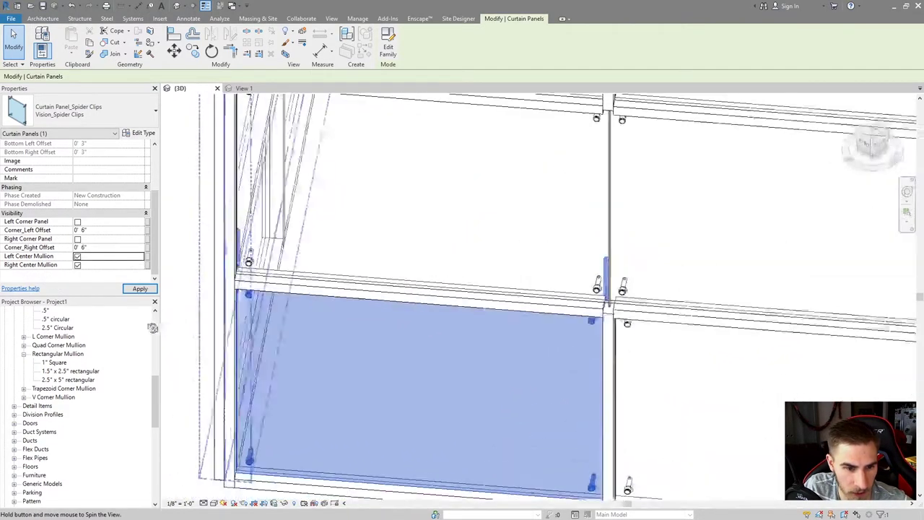
pyautogui.keyDown('shift'); pyautogui.moveTo(241, 280); pyautogui.dragTo(78, 258, button='middle'); pyautogui.keyUp('shift')
pyautogui.click(77, 256)
# Check the .5" circular mullion's position against the clips and rename the Circular - Mullion profile type as Circular - Mullion .5".
pyautogui.scroll(3, 320, 262)
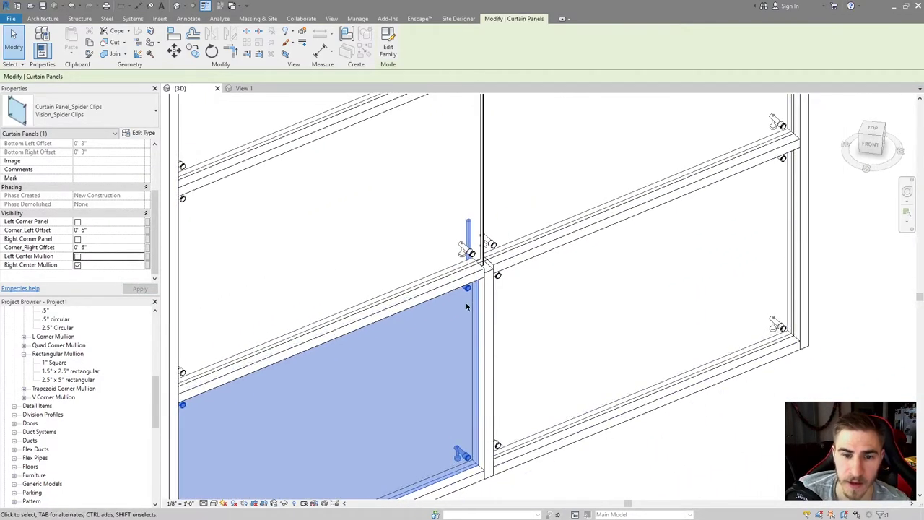
pyautogui.click(436, 230)
pyautogui.scroll(4, 495, 289)
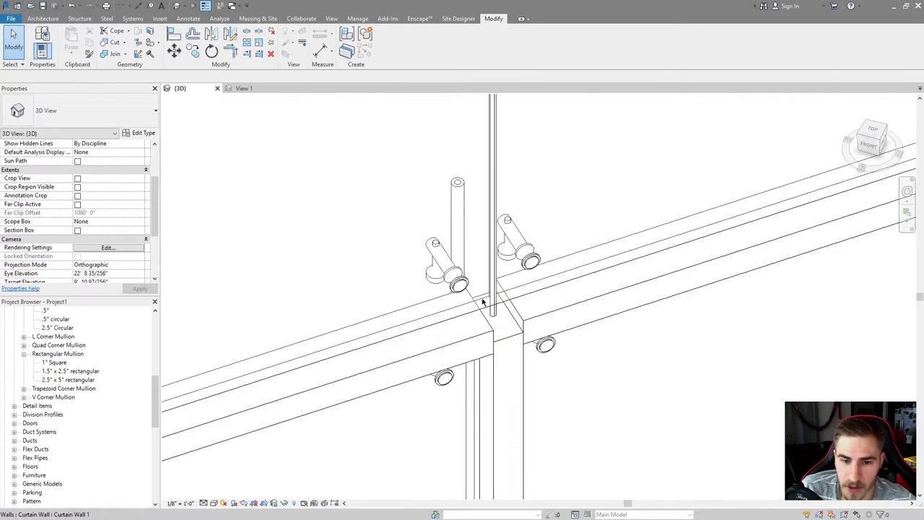
pyautogui.click(496, 298)
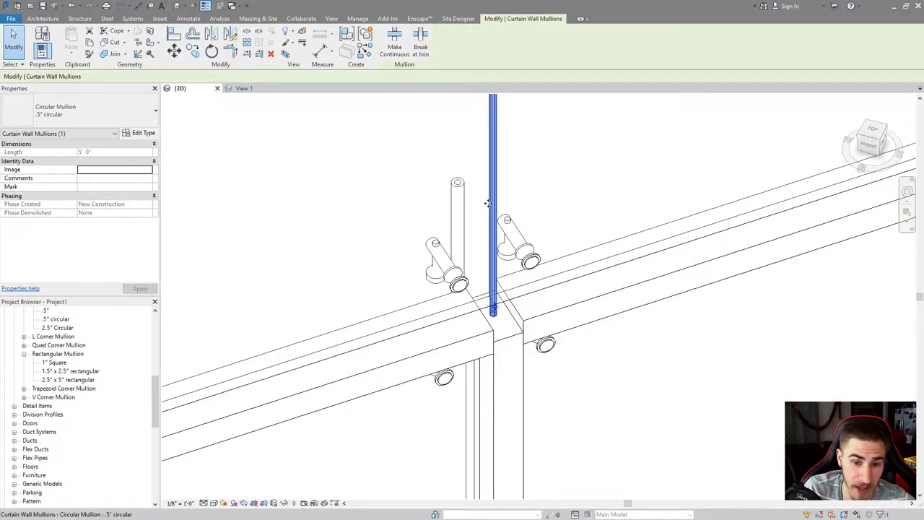
pyautogui.scroll(-3, 433, 217)
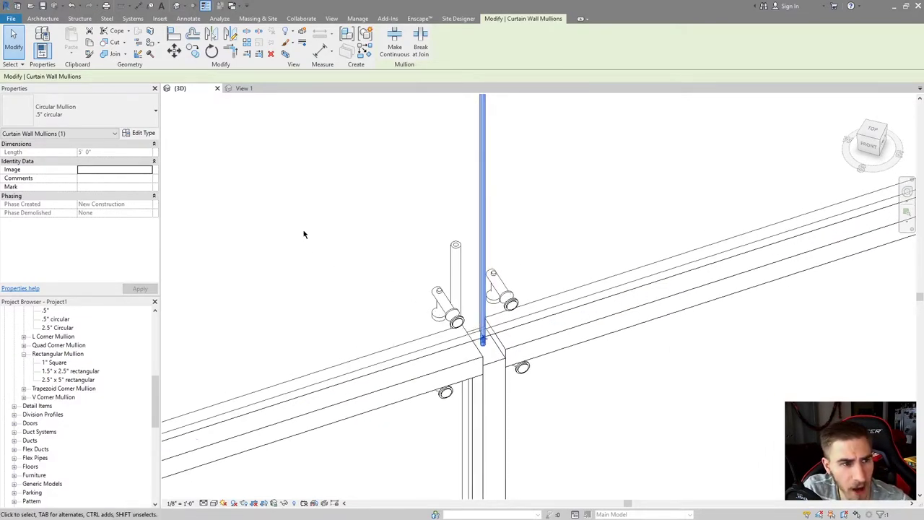
pyautogui.scroll(-6, 101, 430)
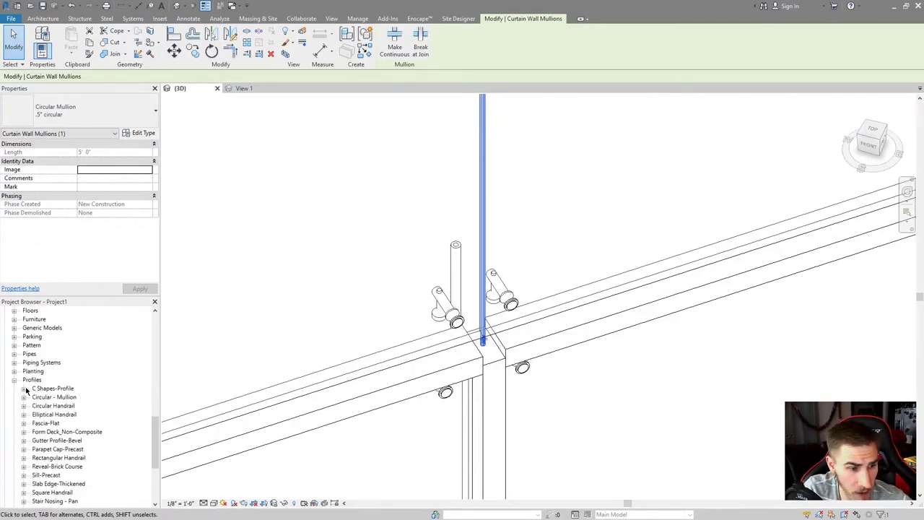
pyautogui.click(23, 397)
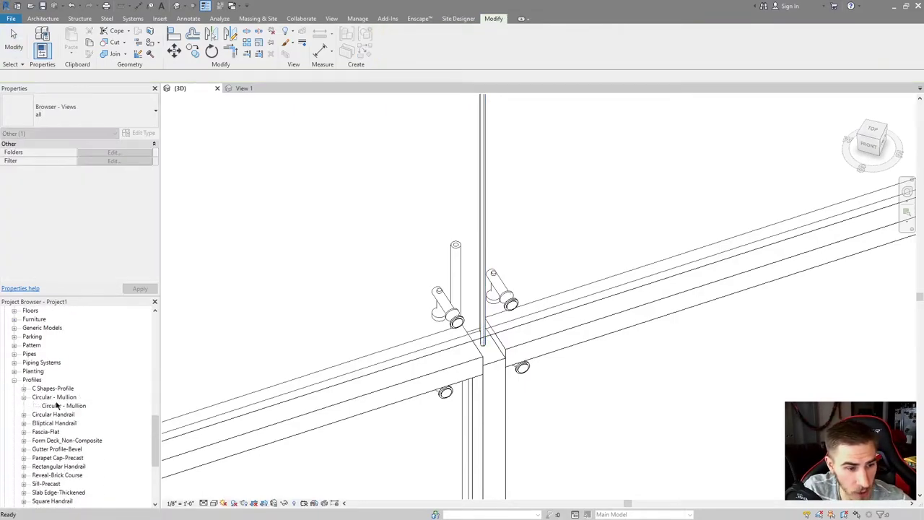
pyautogui.doubleClick(63, 406)
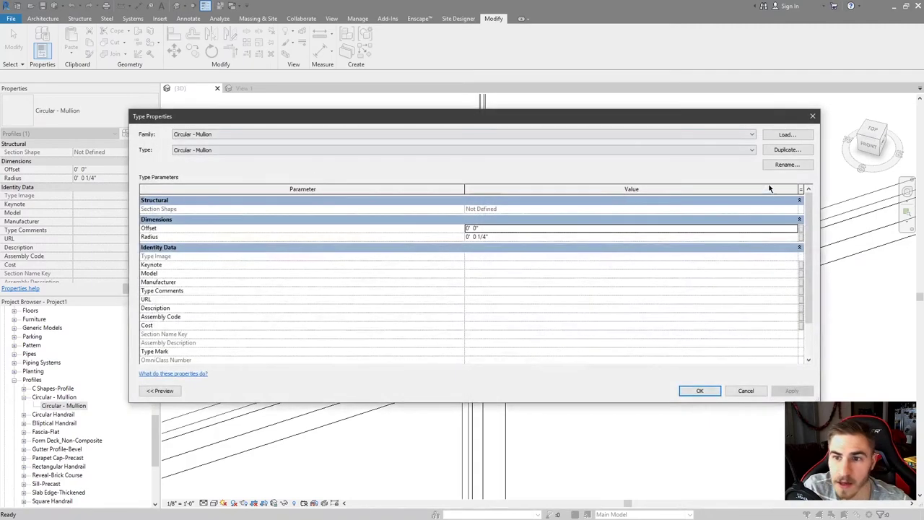
pyautogui.click(787, 165)
pyautogui.click(498, 264)
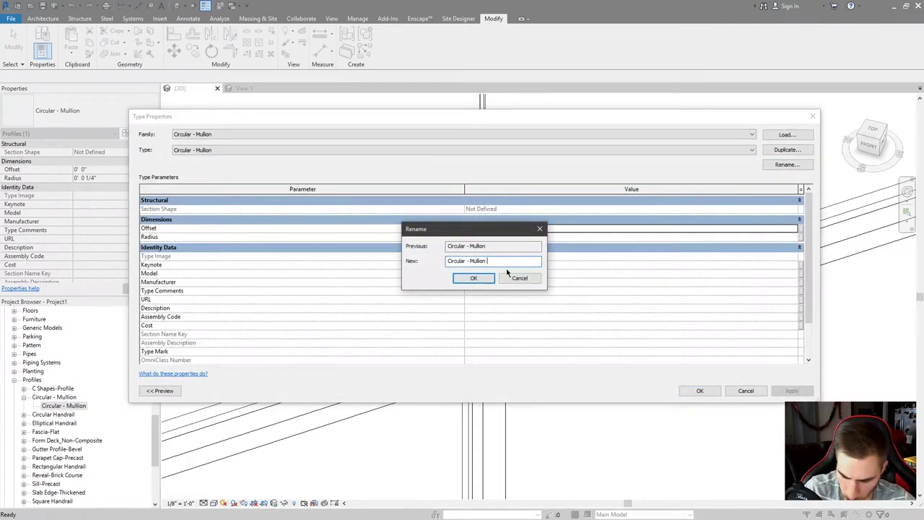
pyautogui.write('.5"')
pyautogui.press('Return')
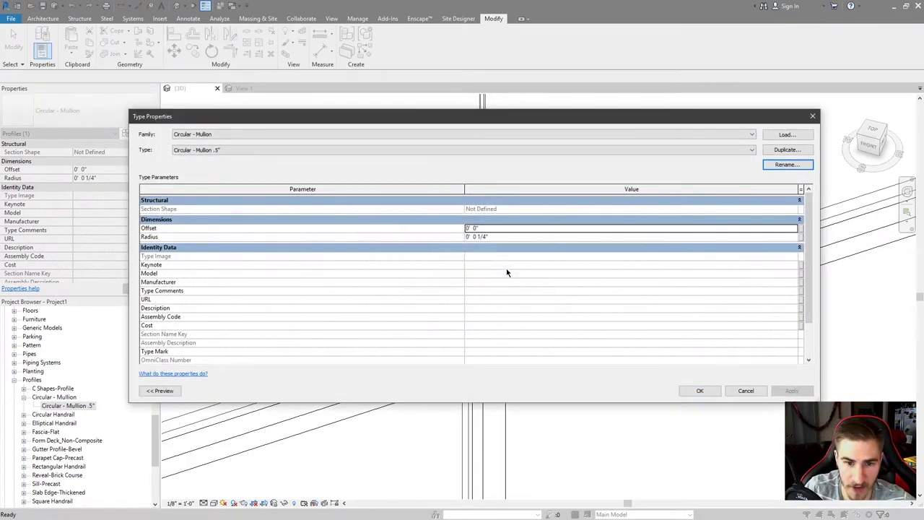
# Set the Circular - Mullion .5" profile's offset to 2 1/4" and apply it.
pyautogui.click(327, 229)
pyautogui.moveTo(498, 122); pyautogui.dragTo(487, 138)
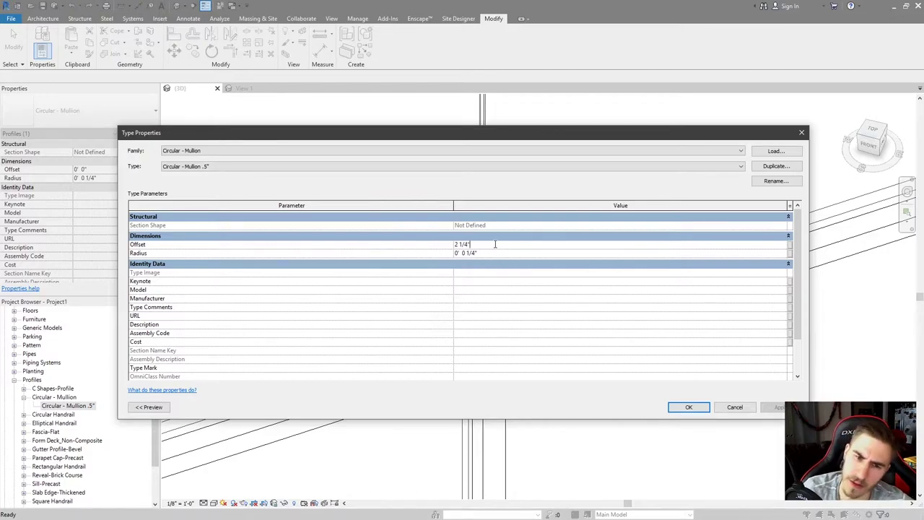
pyautogui.click(686, 407)
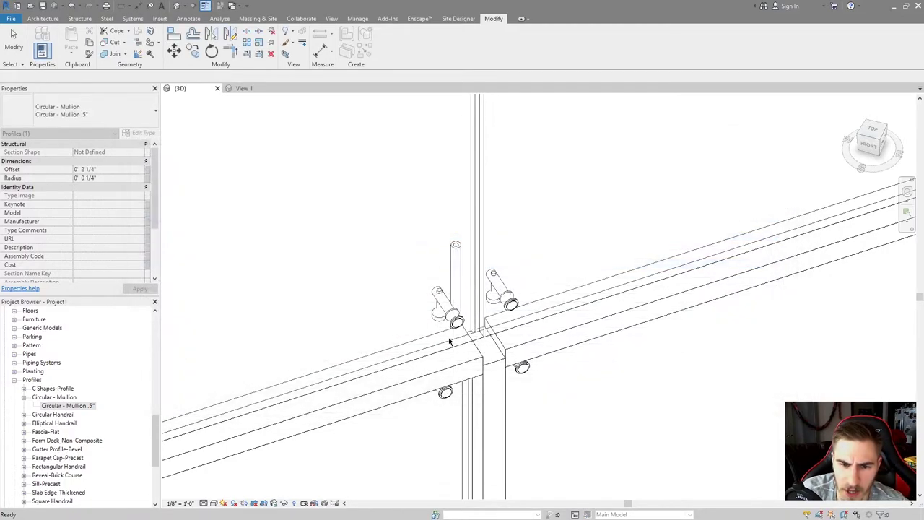
# Examine the offset circular mullion's alignment with the spider clips and the rest of the curtain wall.
pyautogui.click(495, 220)
pyautogui.scroll(-5, 441, 253)
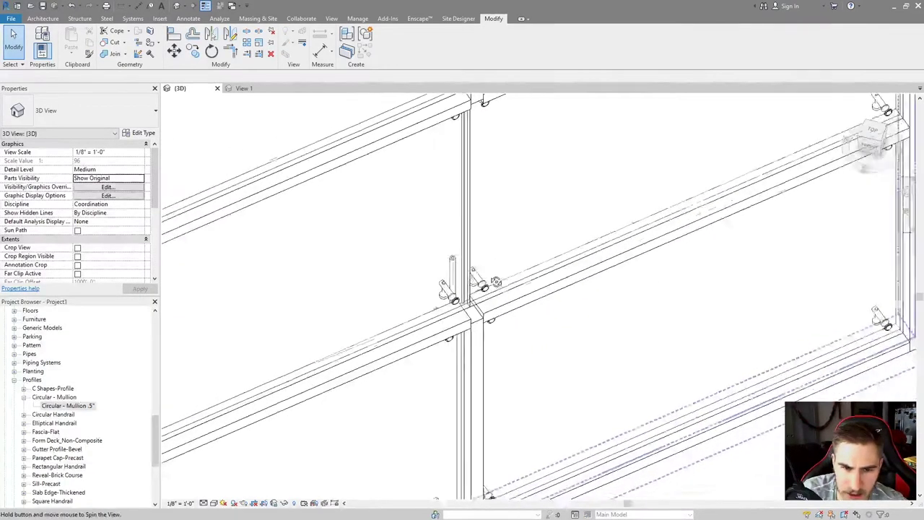
pyautogui.scroll(5, 437, 254)
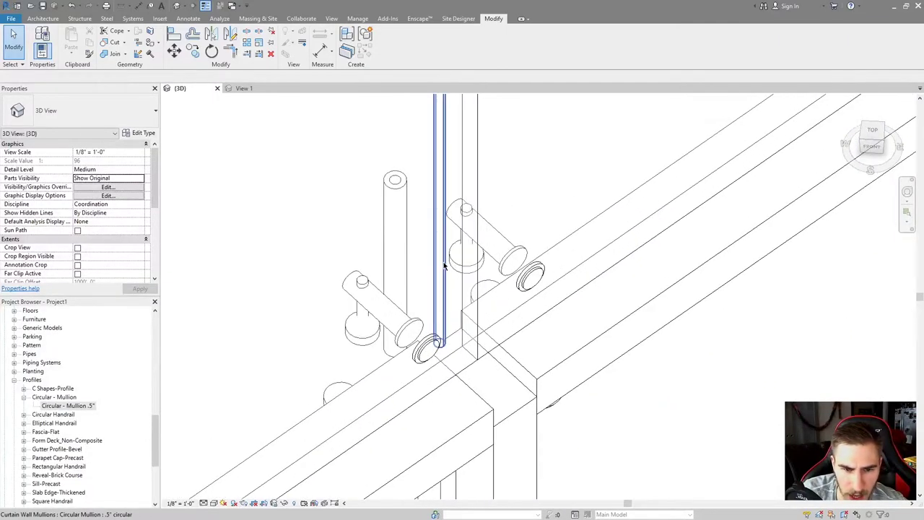
pyautogui.scroll(-4, 444, 265)
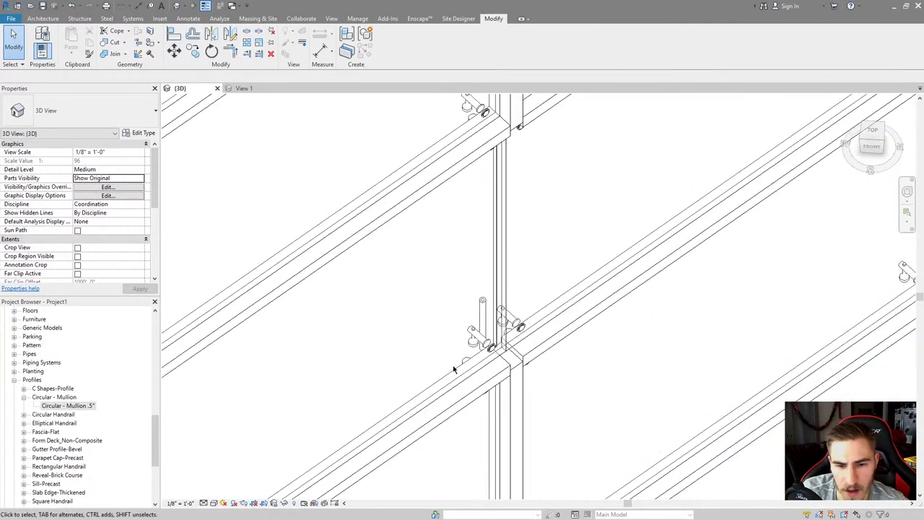
pyautogui.scroll(-1, 430, 312)
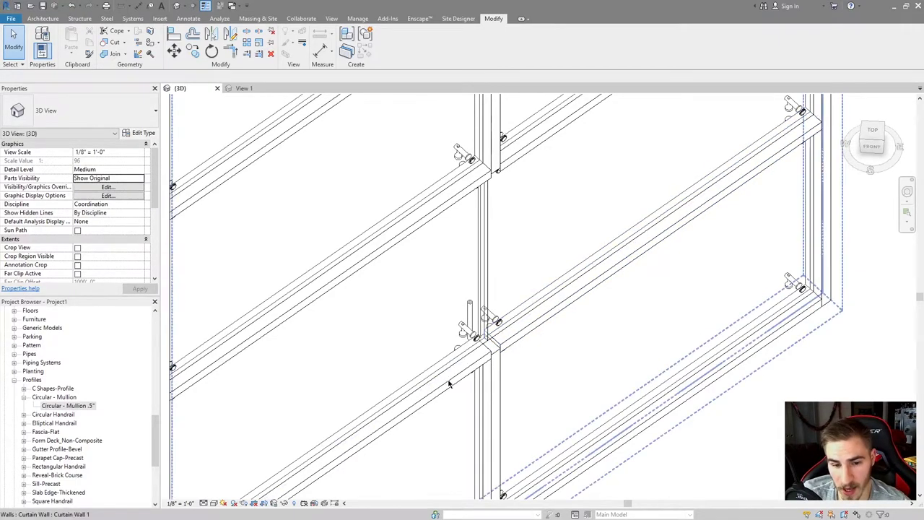
pyautogui.scroll(-3, 516, 344)
pyautogui.scroll(1, 462, 344)
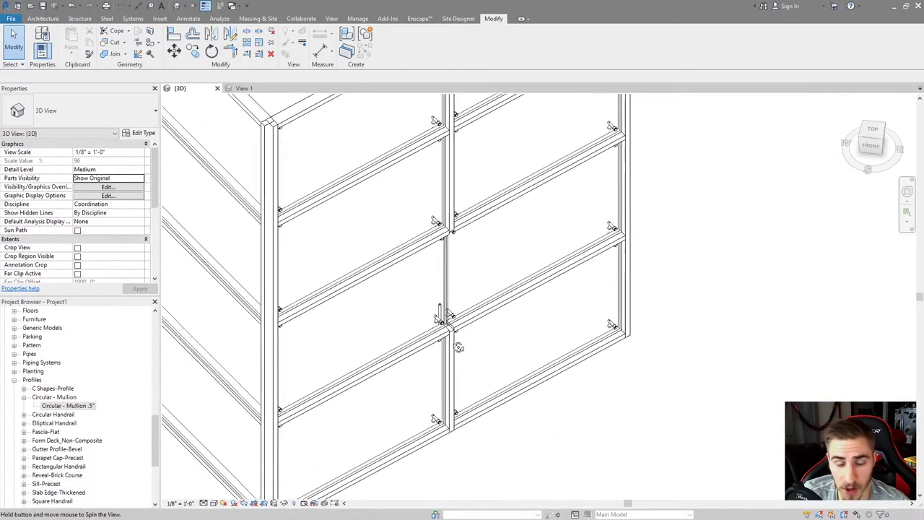
pyautogui.scroll(3, 445, 345)
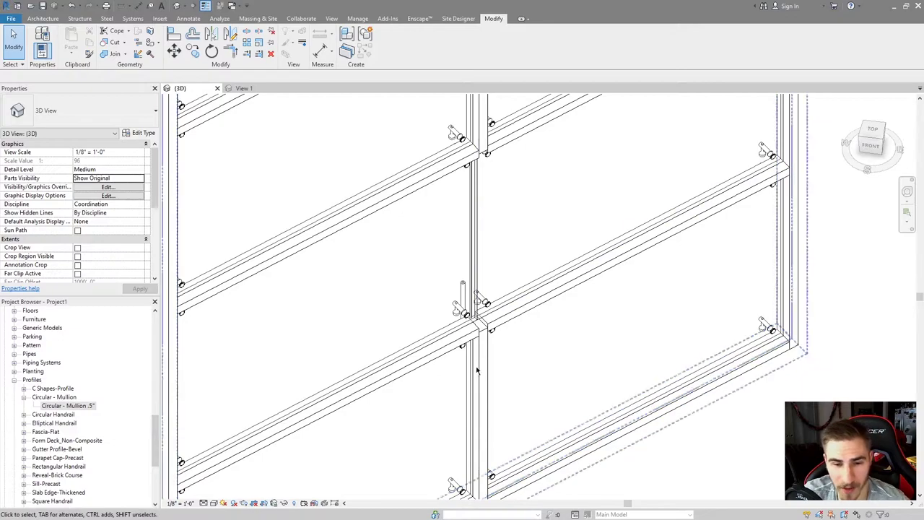
pyautogui.scroll(-2, 475, 318)
pyautogui.moveTo(477, 328); pyautogui.dragTo(508, 344, button='middle')
pyautogui.scroll(-1, 508, 343)
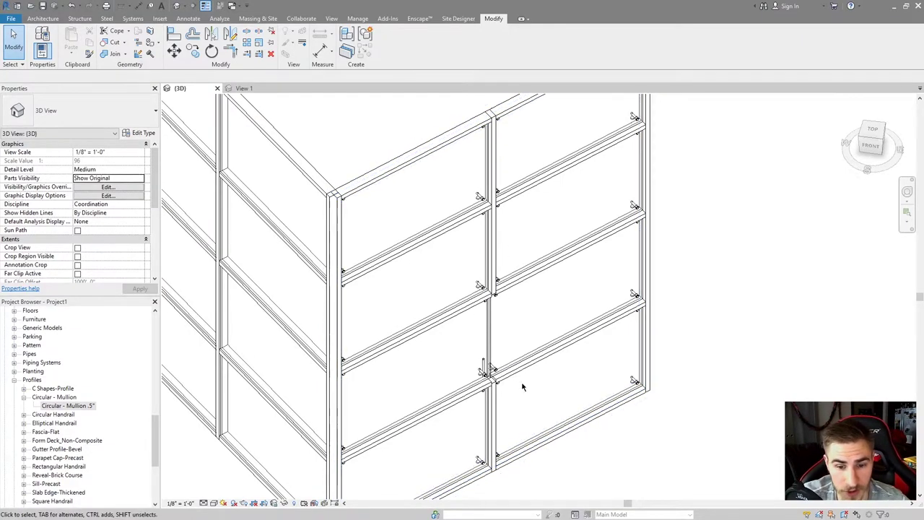
pyautogui.moveTo(522, 388); pyautogui.dragTo(543, 373, button='middle')
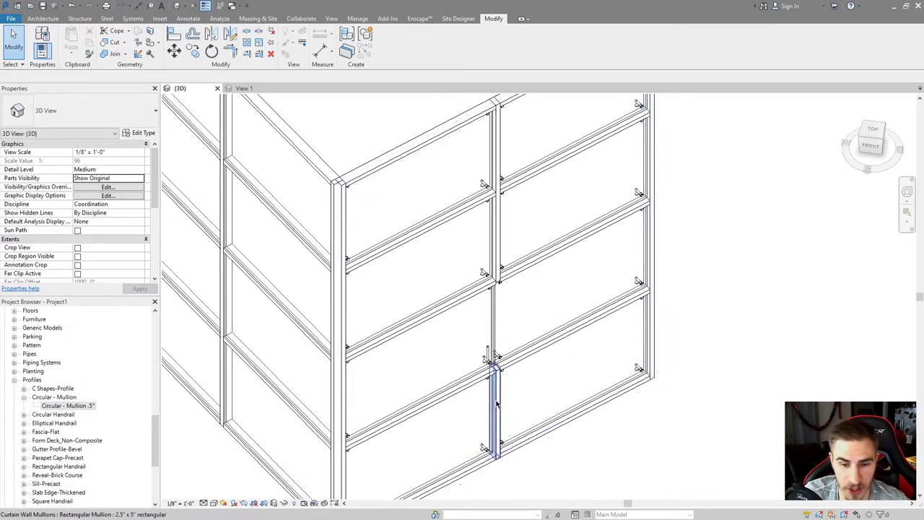
# Change all mullions on the vertical grid of the curtain wall with spider clips to the .5" circular type.
pyautogui.scroll(-3, 496, 404)
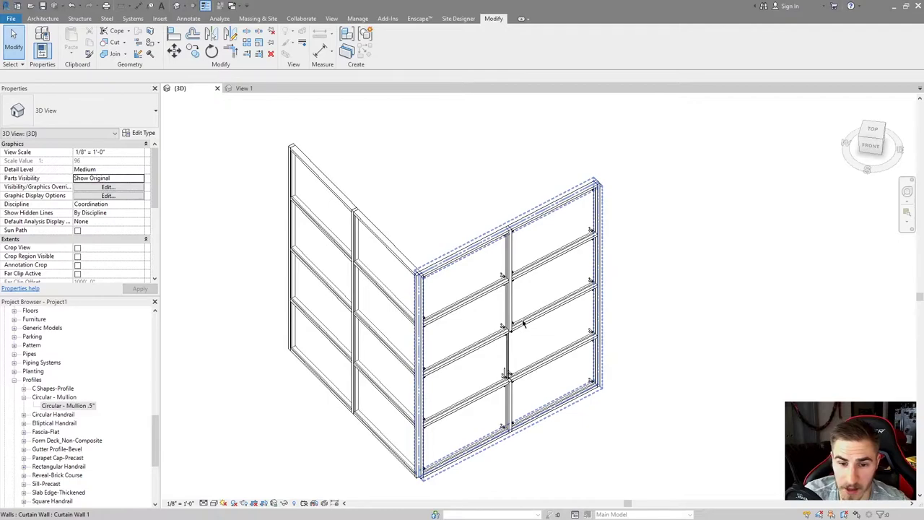
pyautogui.rightClick(533, 322)
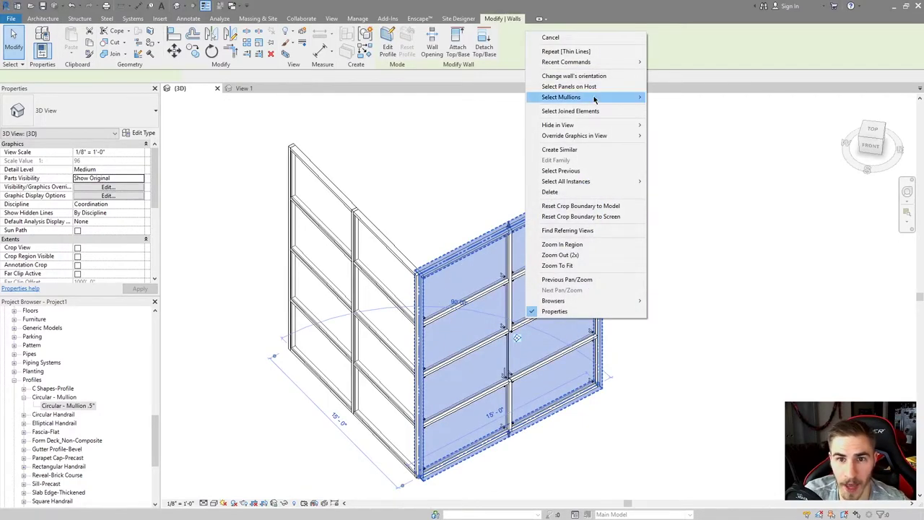
pyautogui.moveTo(594, 99)
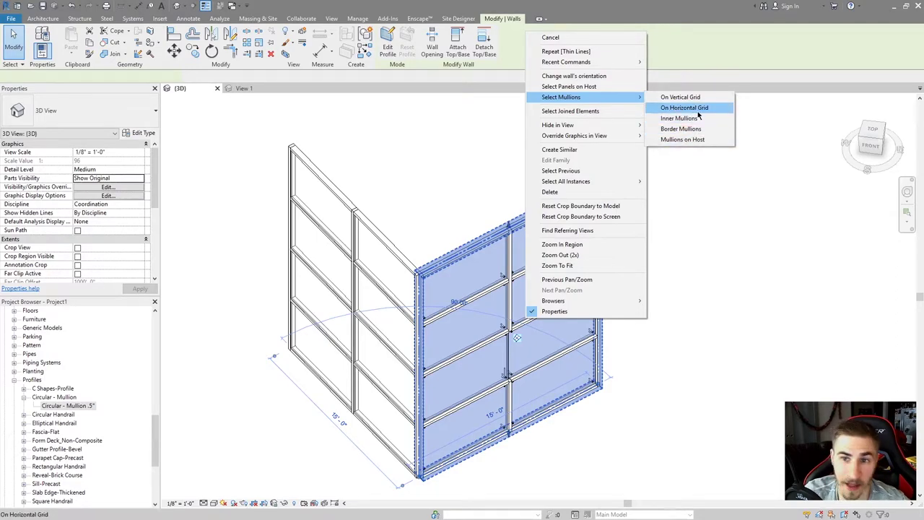
pyautogui.click(682, 97)
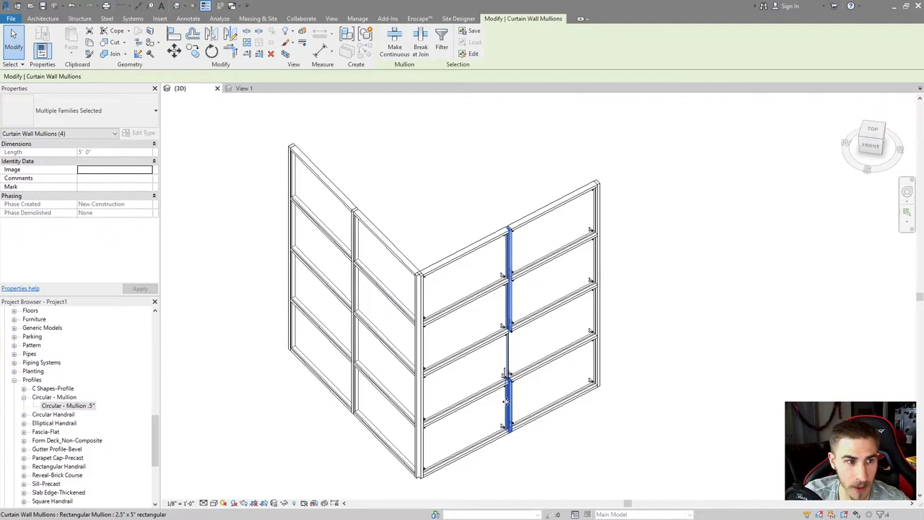
pyautogui.click(91, 115)
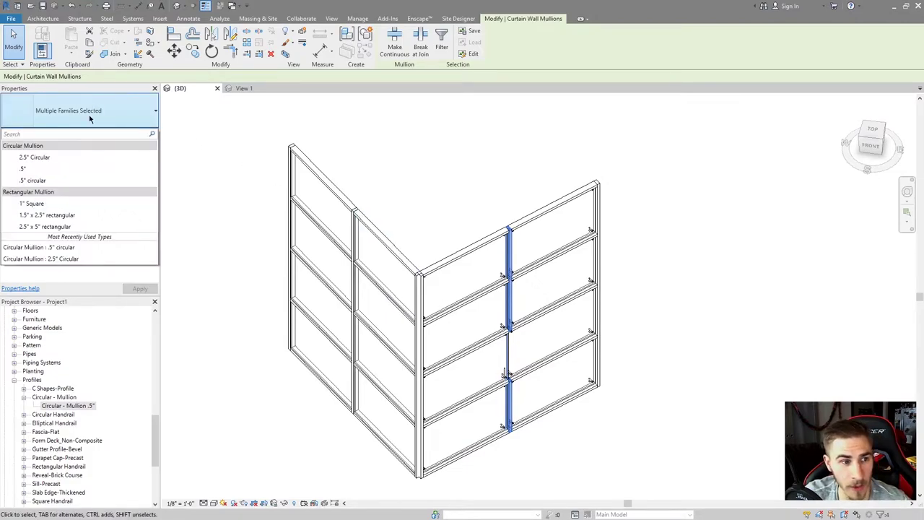
pyautogui.click(43, 181)
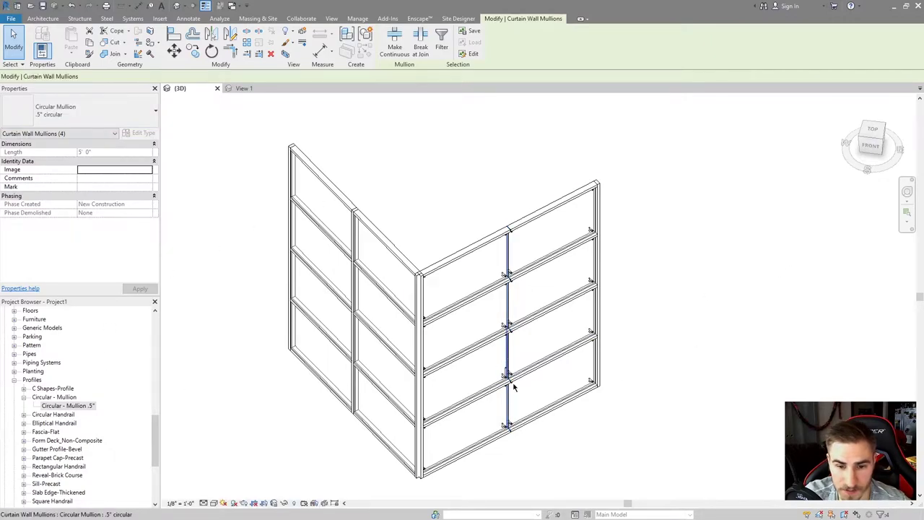
pyautogui.scroll(3, 531, 333)
pyautogui.press('Escape')
pyautogui.scroll(3, 498, 267)
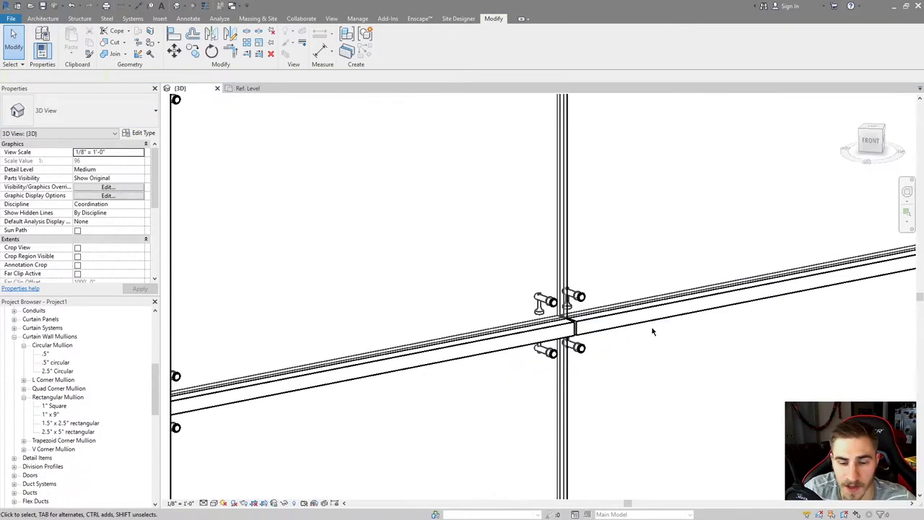
# Collapse the Rectangular Mullion and Circular Mullion families in the project browser.
pyautogui.scroll(2, 504, 316)
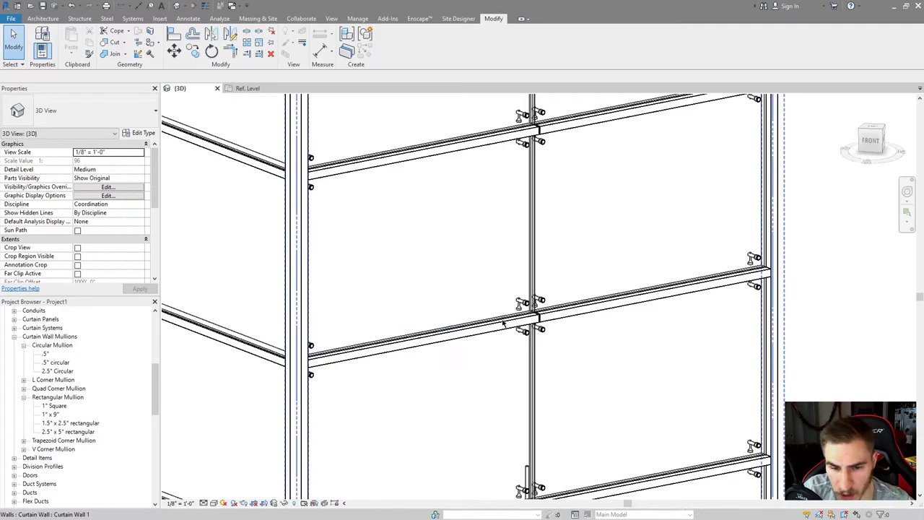
pyautogui.scroll(2, 552, 315)
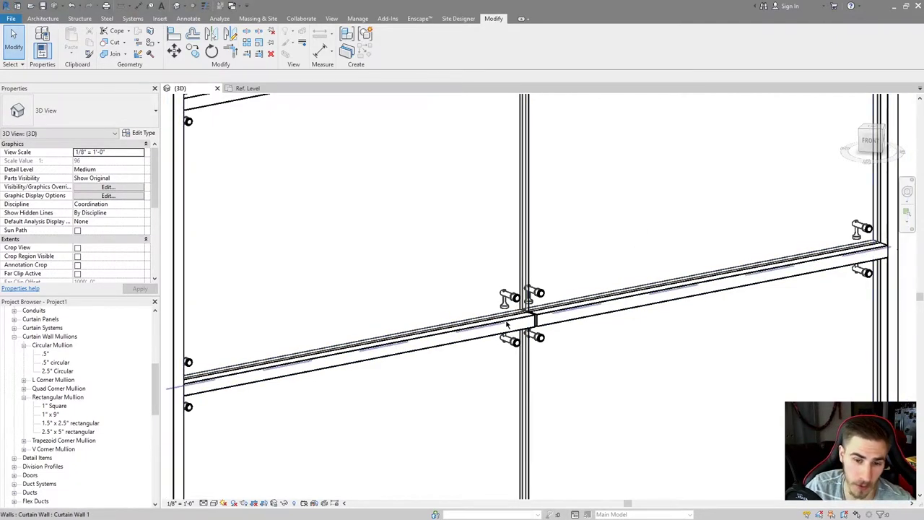
pyautogui.scroll(-2, 526, 307)
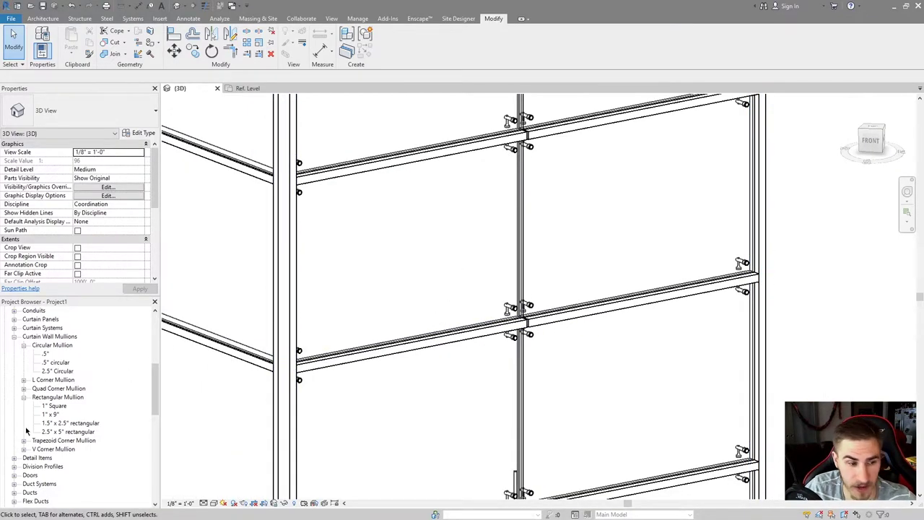
pyautogui.click(24, 398)
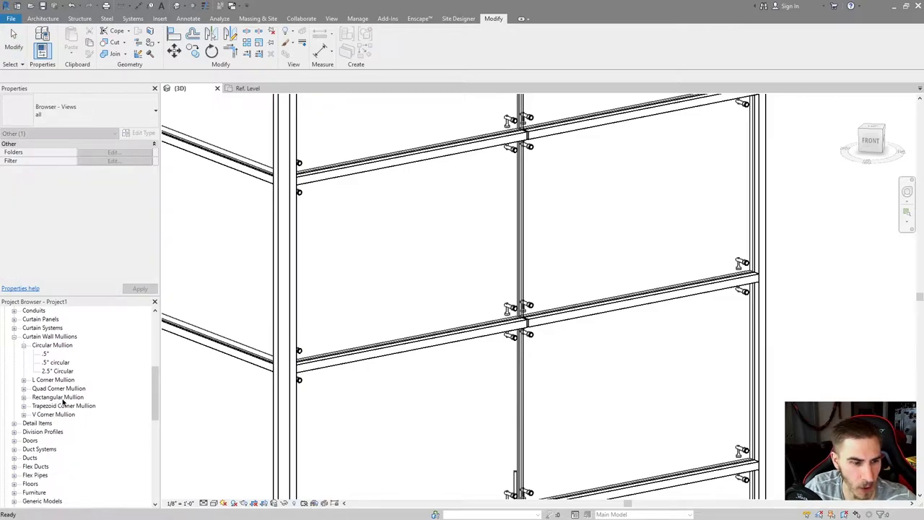
pyautogui.click(25, 345)
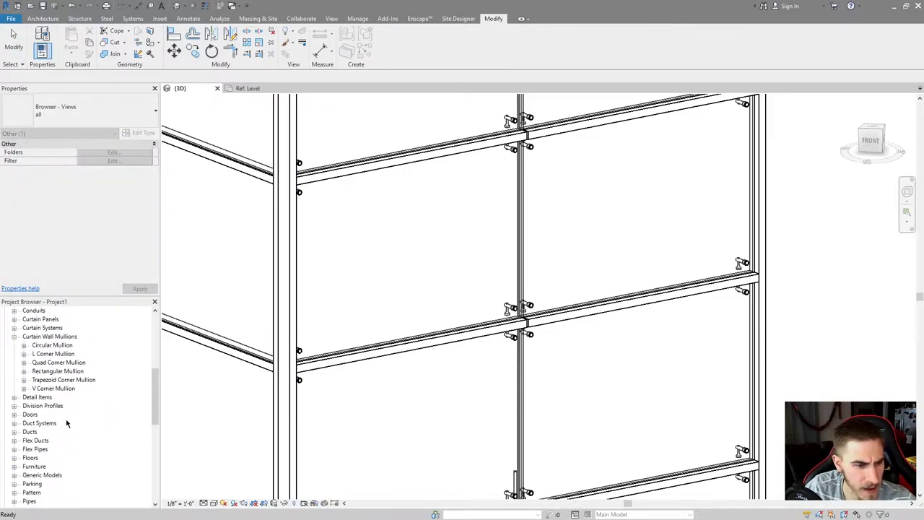
pyautogui.scroll(-8, 66, 426)
# Load the Thin_Mullion profile family into the project and close its family file.
pyautogui.click(244, 88)
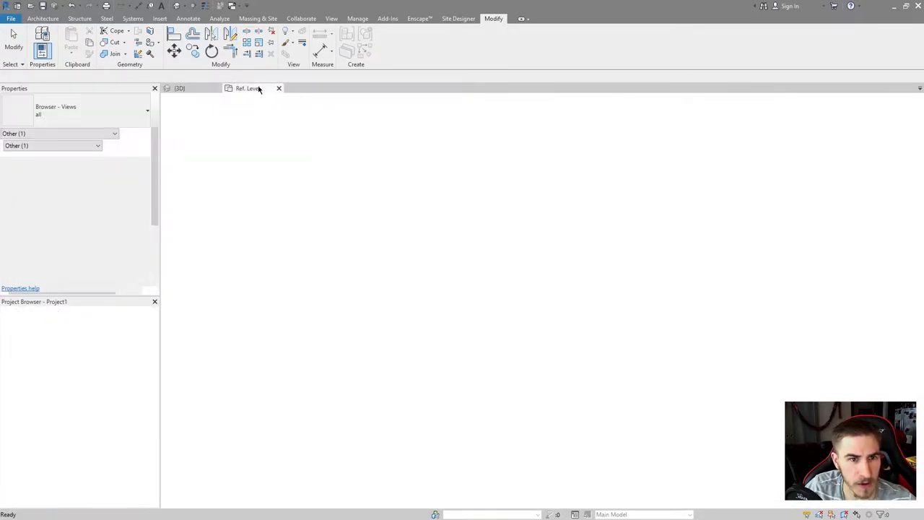
pyautogui.click(545, 209)
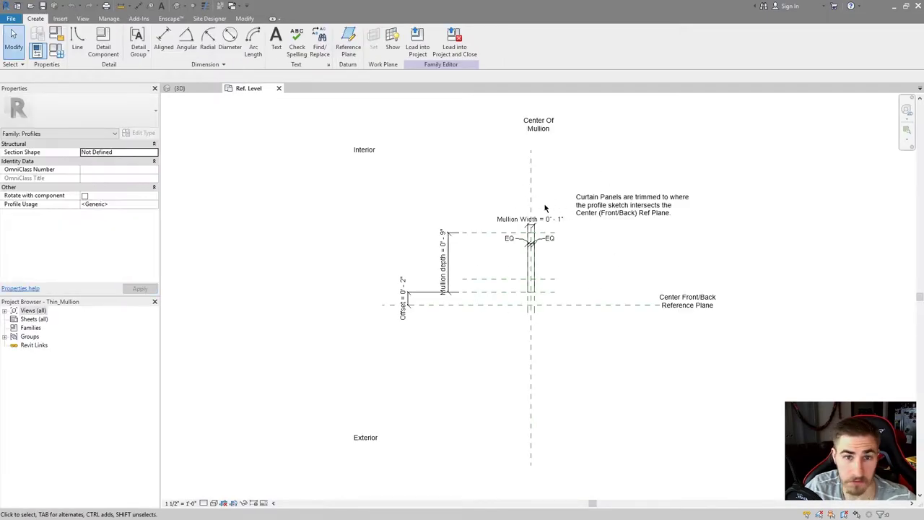
pyautogui.click(454, 41)
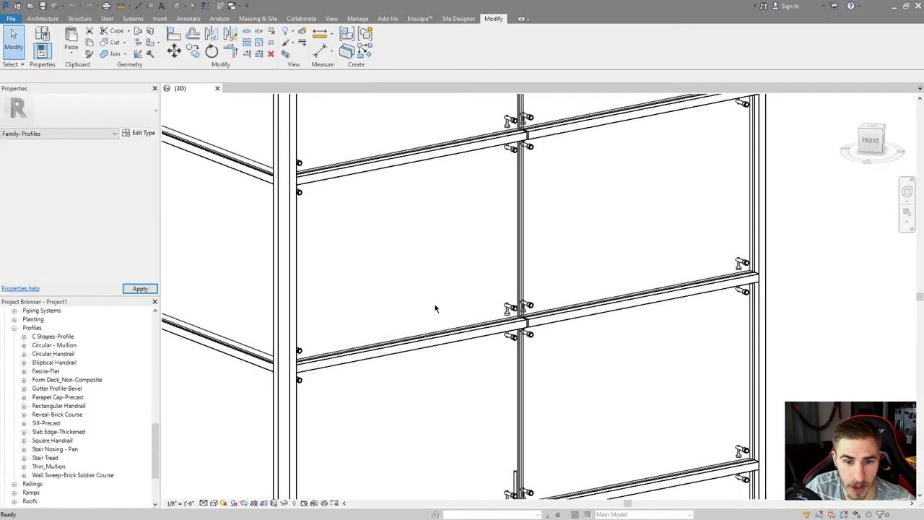
# Delete the 2 1/2" x 6" and 2 1/2" x 7 1/2" types from the Thin_Mullion profile family, keeping only 1" x 9".
pyautogui.click(45, 467)
pyautogui.click(23, 467)
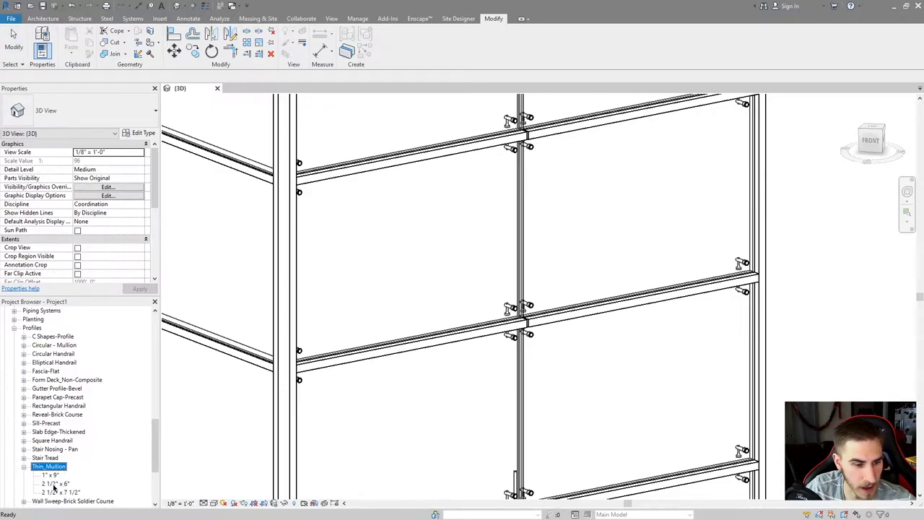
pyautogui.click(51, 475)
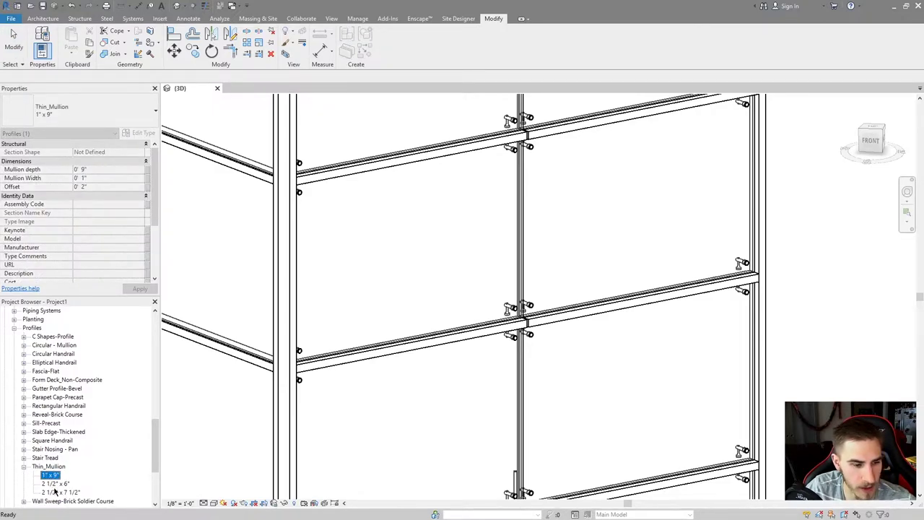
pyautogui.rightClick(61, 486)
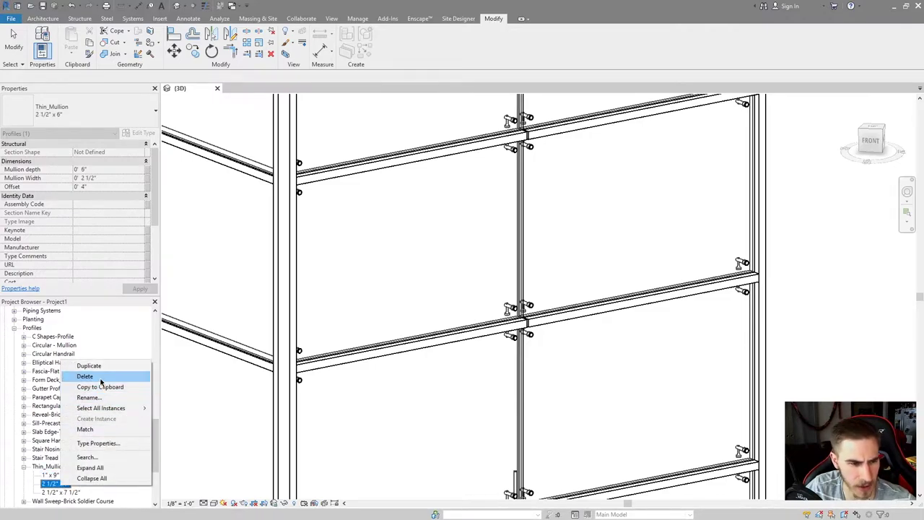
pyautogui.click(86, 374)
pyautogui.rightClick(61, 483)
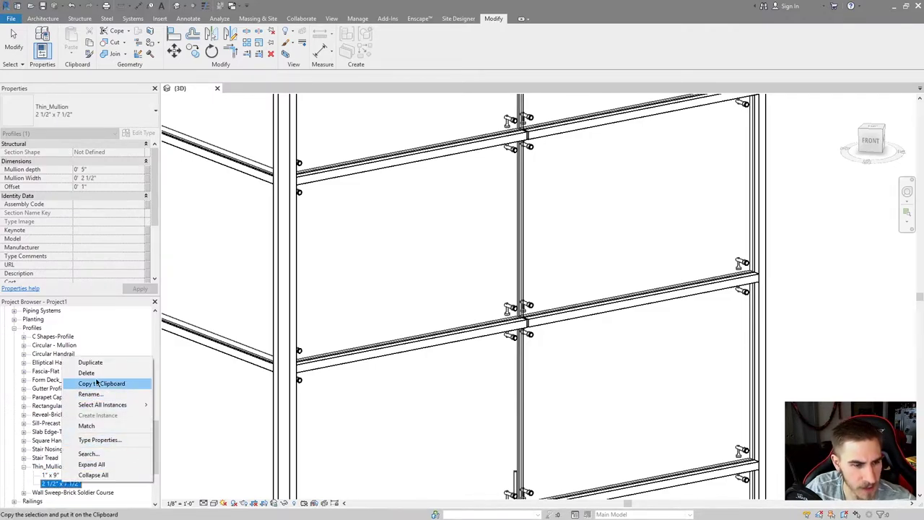
pyautogui.click(86, 372)
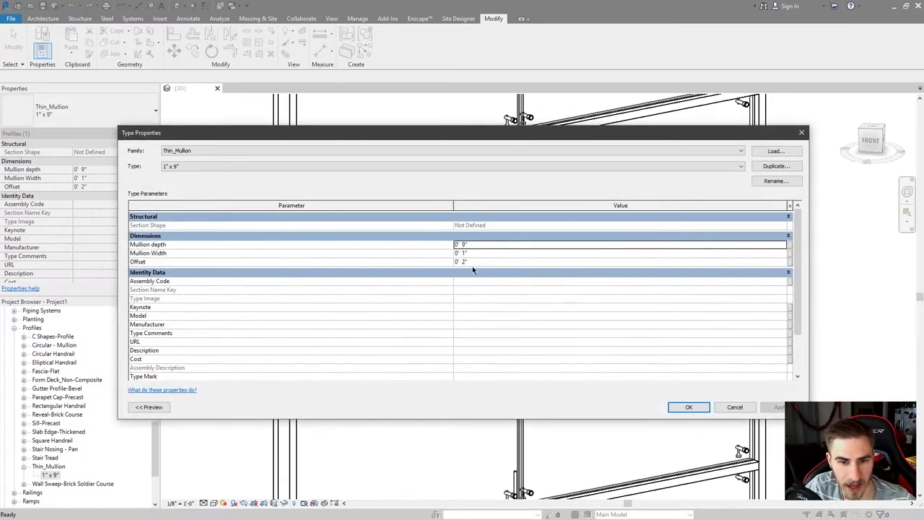
pyautogui.click(743, 409)
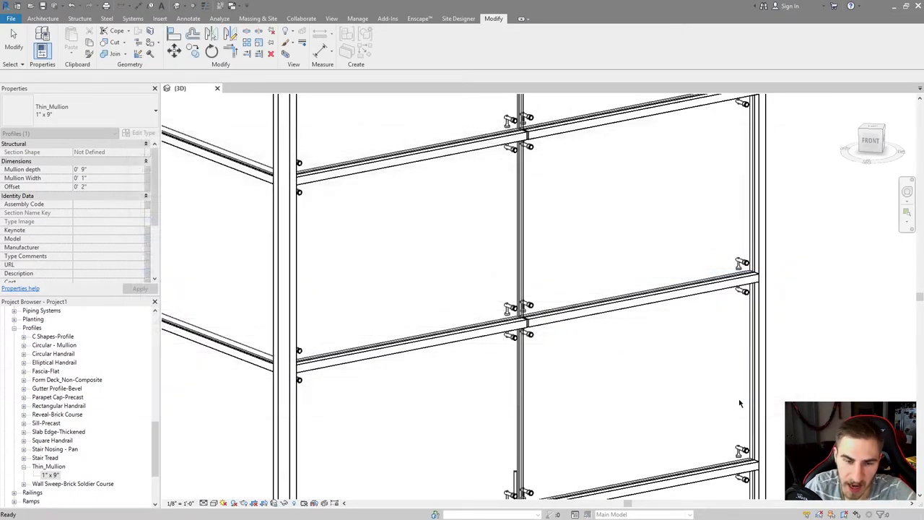
# Delete the existing 1" x 9" type from the Rectangular Mullion family under Curtain Wall Mullions.
pyautogui.scroll(10, 101, 416)
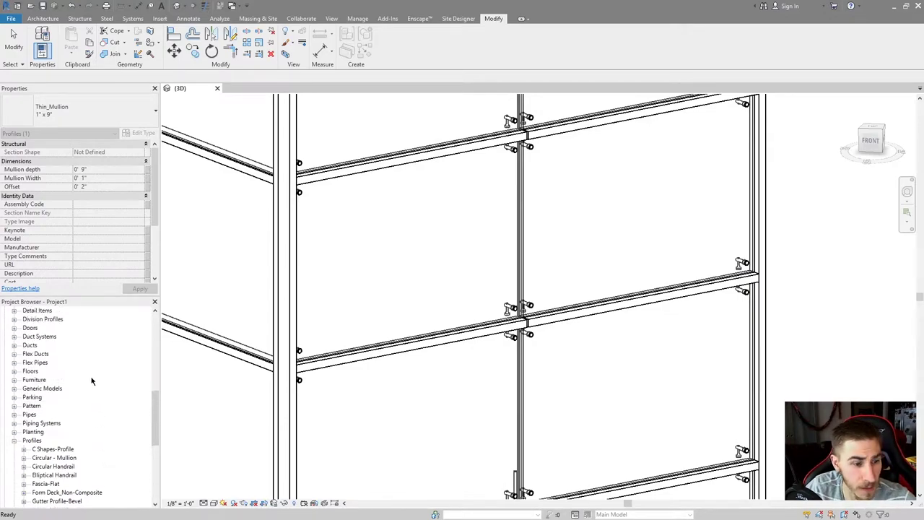
pyautogui.click(45, 405)
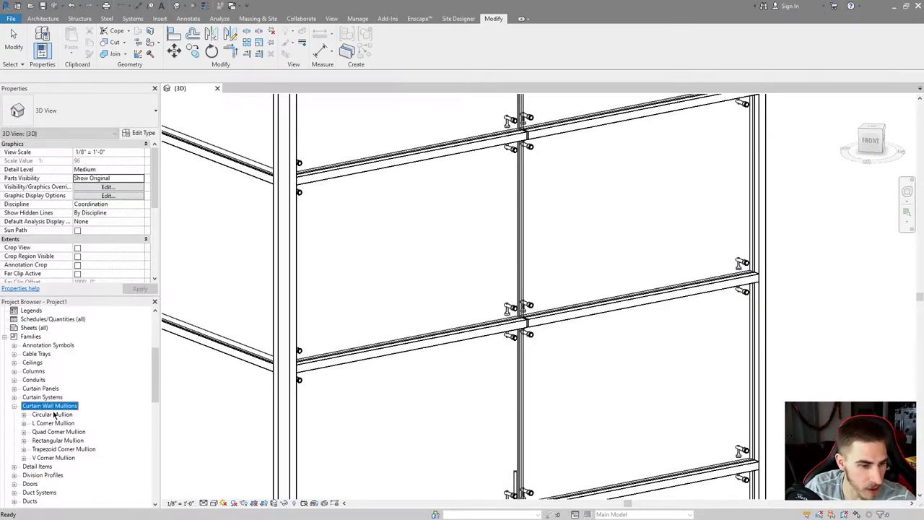
pyautogui.doubleClick(55, 442)
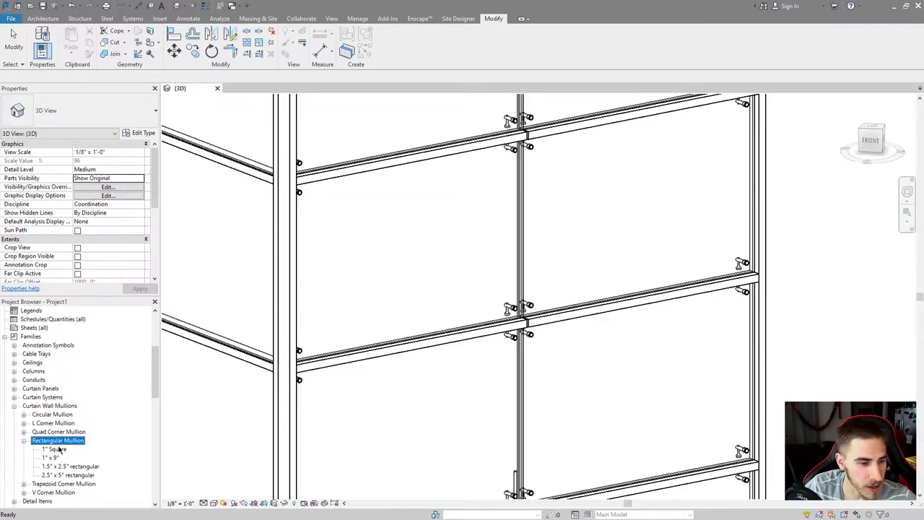
pyautogui.rightClick(50, 458)
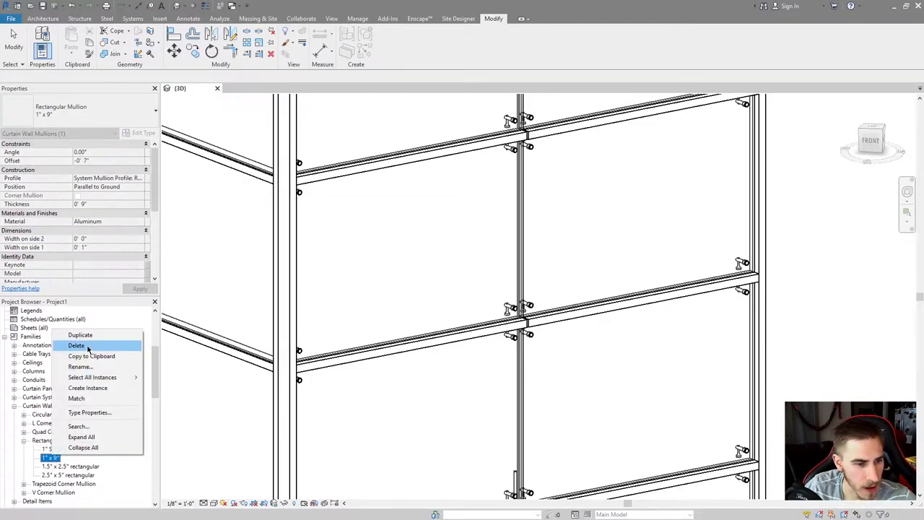
pyautogui.click(76, 346)
# Create a new Rectangular Mullion type named 1" x 9".
pyautogui.rightClick(56, 440)
pyautogui.click(83, 328)
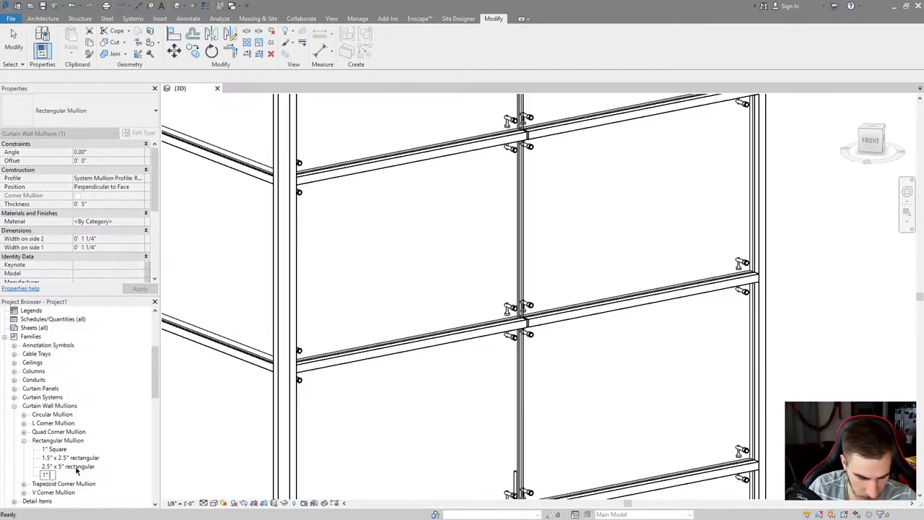
pyautogui.write('1" x 9"')
pyautogui.press('Return')
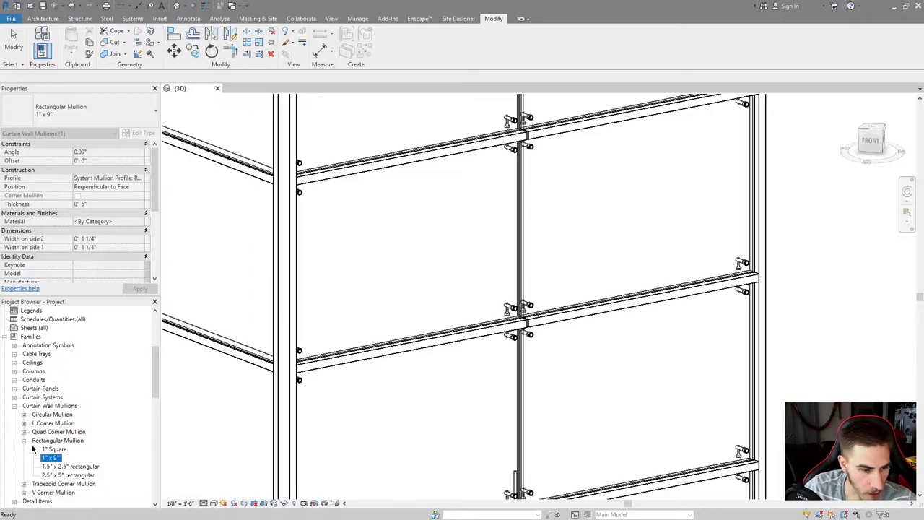
# Set the profile of the new 1" x 9" rectangular mullion type to Thin_Mullion : 1" x 9".
pyautogui.doubleClick(50, 458)
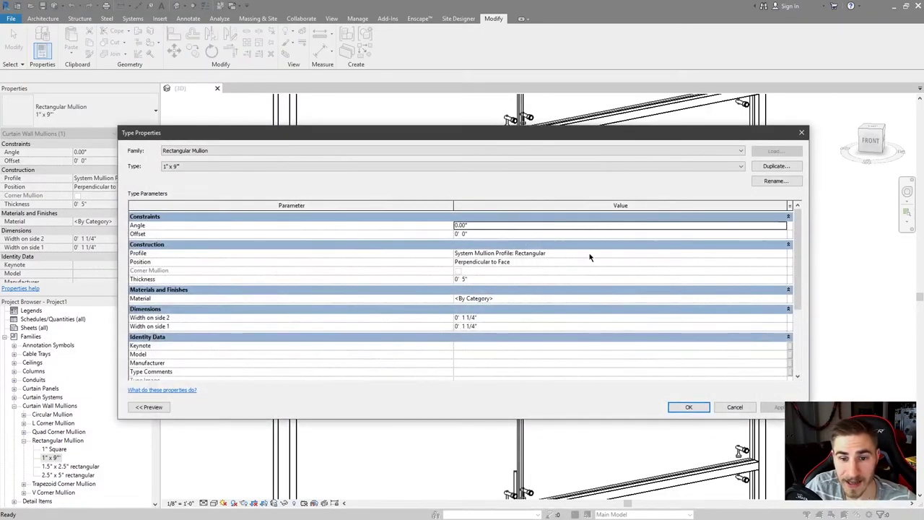
pyautogui.click(589, 254)
pyautogui.click(781, 254)
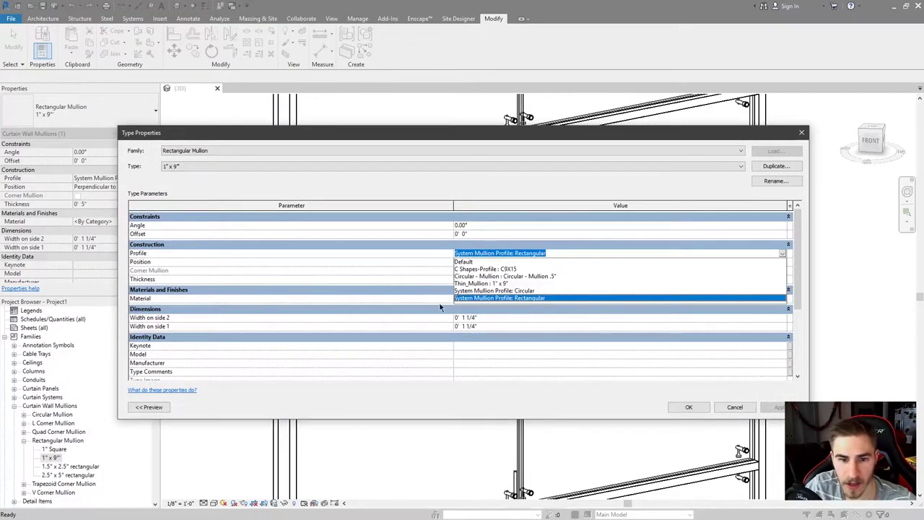
pyautogui.click(488, 283)
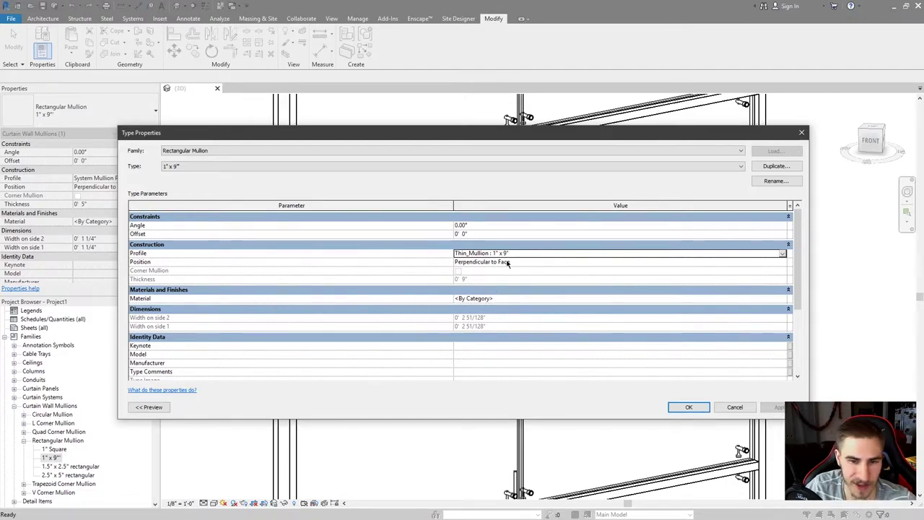
pyautogui.click(687, 406)
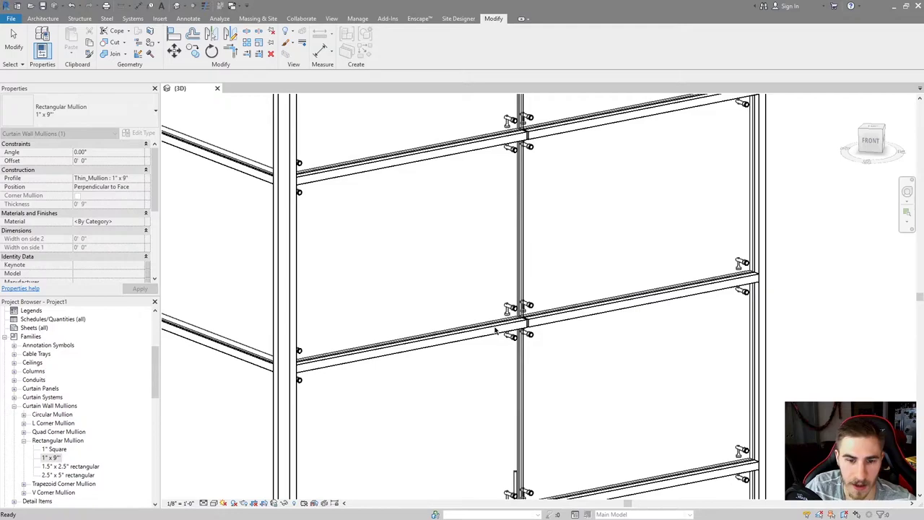
pyautogui.press('Escape')
# Change all mullions on the horizontal grid of the curtain wall with spider fittings to the Rectangular Mullion 1" x 9" type.
pyautogui.scroll(-3, 510, 311)
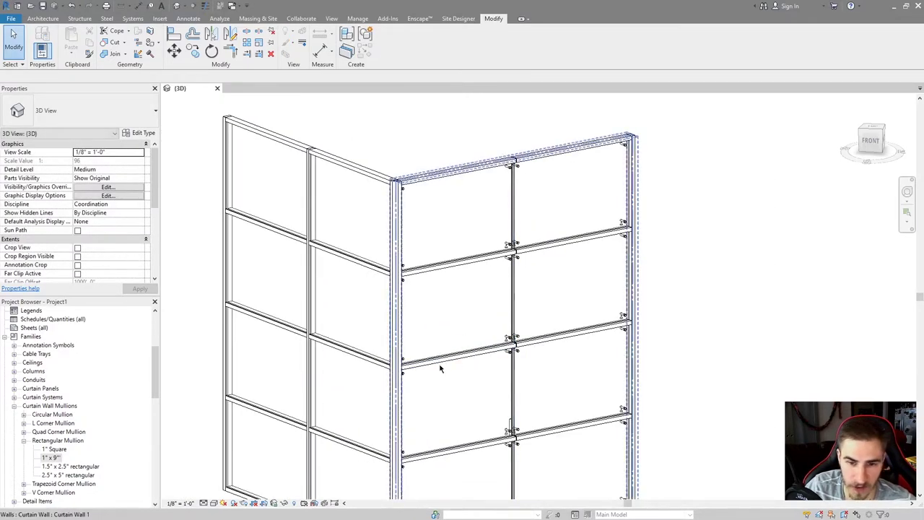
pyautogui.rightClick(510, 304)
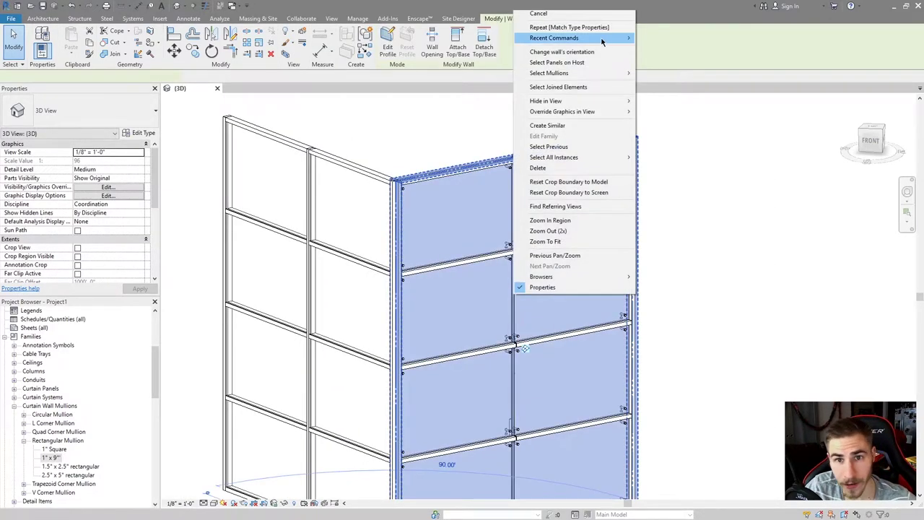
pyautogui.moveTo(578, 75)
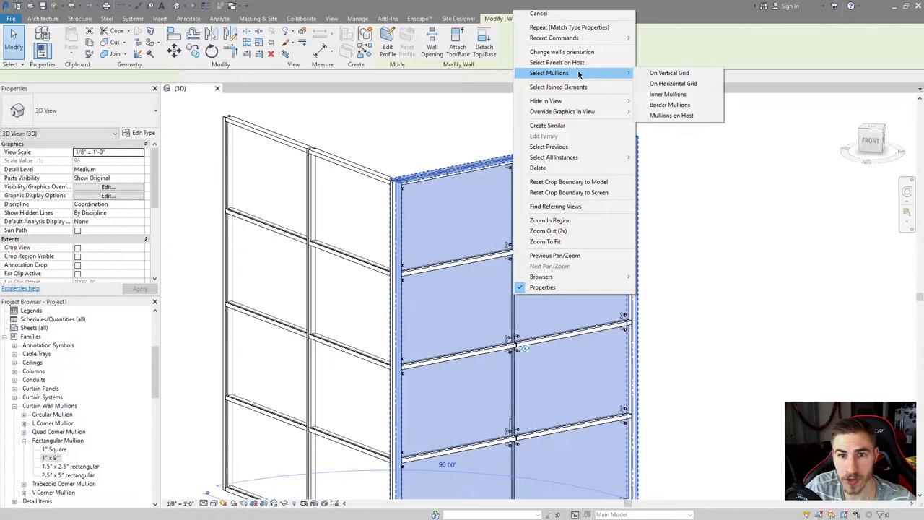
pyautogui.click(707, 84)
pyautogui.scroll(-2, 545, 192)
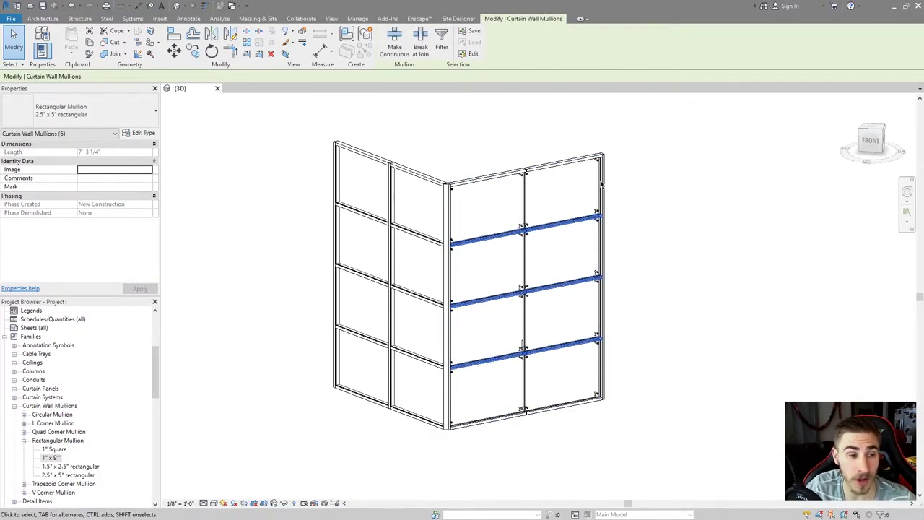
pyautogui.click(65, 110)
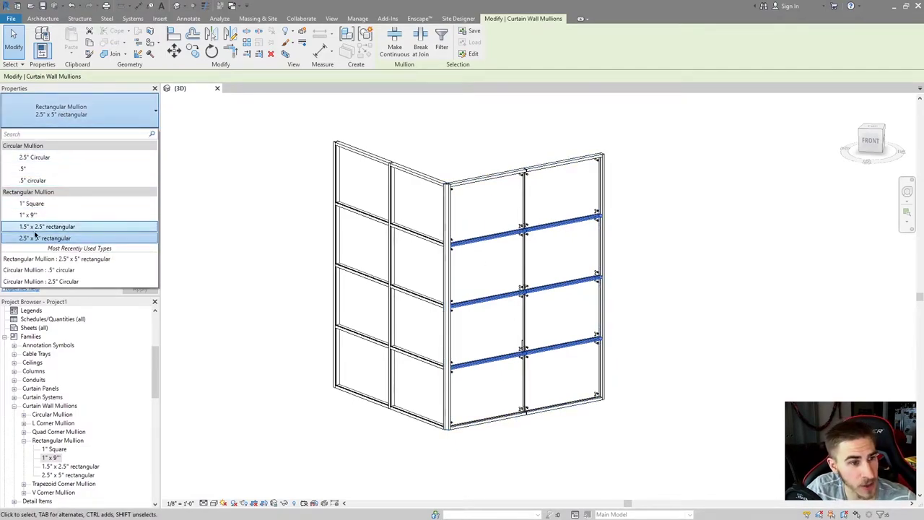
pyautogui.click(30, 224)
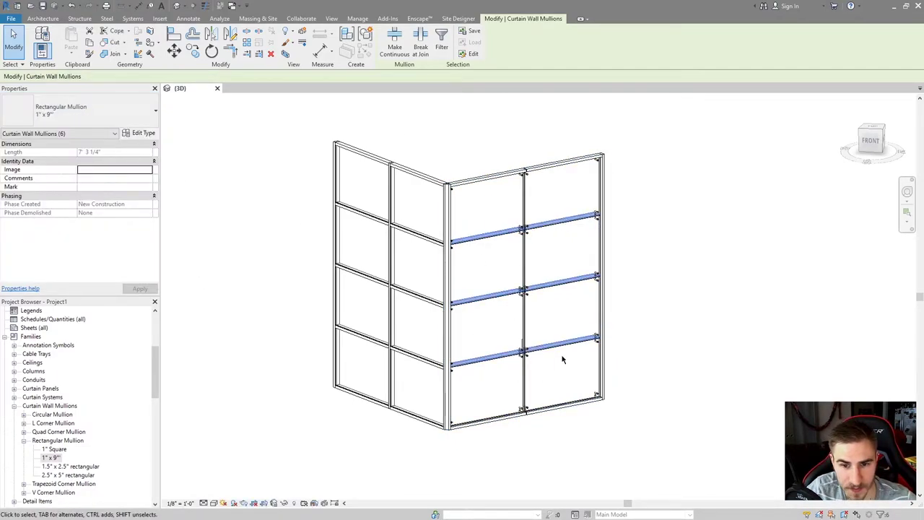
pyautogui.scroll(6, 455, 324)
pyautogui.press('Escape')
# Examine how the thin horizontal mullions meet the vertical mullion and spider fittings from several angles.
pyautogui.scroll(5, 462, 368)
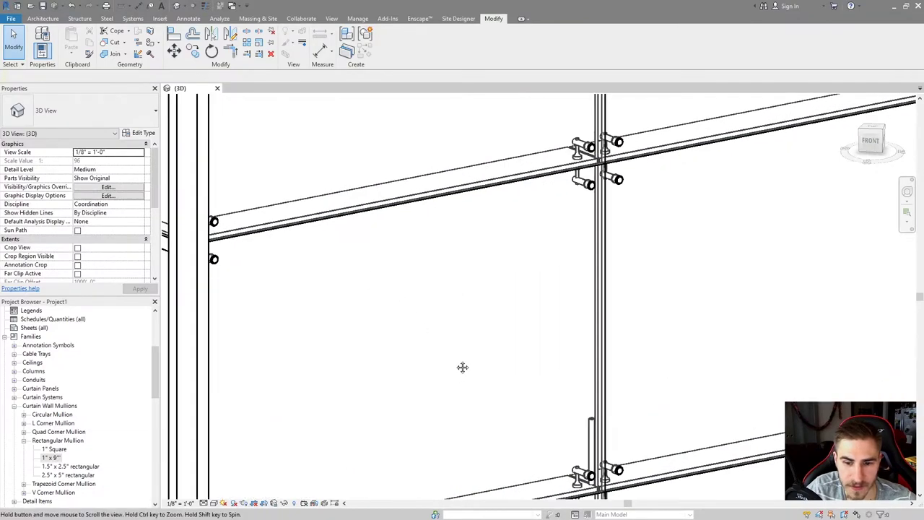
pyautogui.keyDown('shift'); pyautogui.moveTo(497, 314); pyautogui.dragTo(462, 289, button='middle'); pyautogui.keyUp('shift')
pyautogui.moveTo(504, 173); pyautogui.dragTo(729, 457)
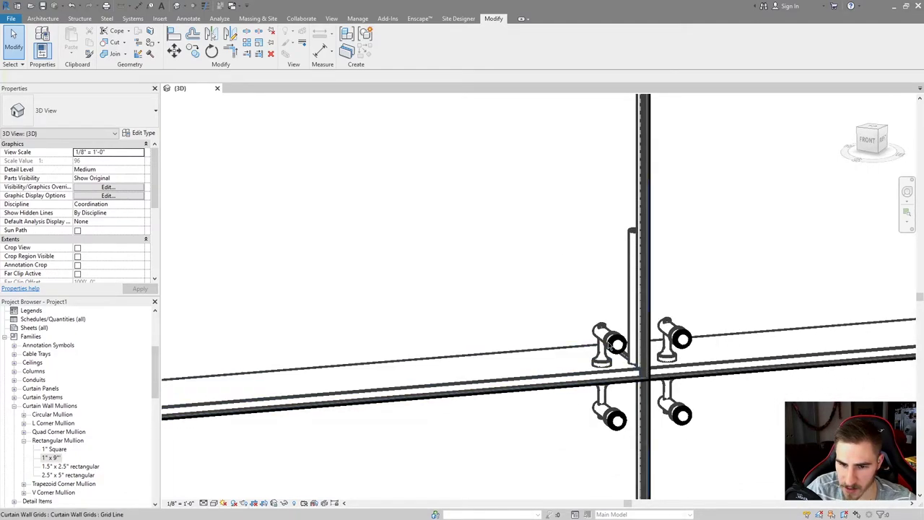
pyautogui.click(613, 381)
pyautogui.keyDown('shift'); pyautogui.moveTo(614, 381); pyautogui.dragTo(631, 373, button='middle'); pyautogui.keyUp('shift')
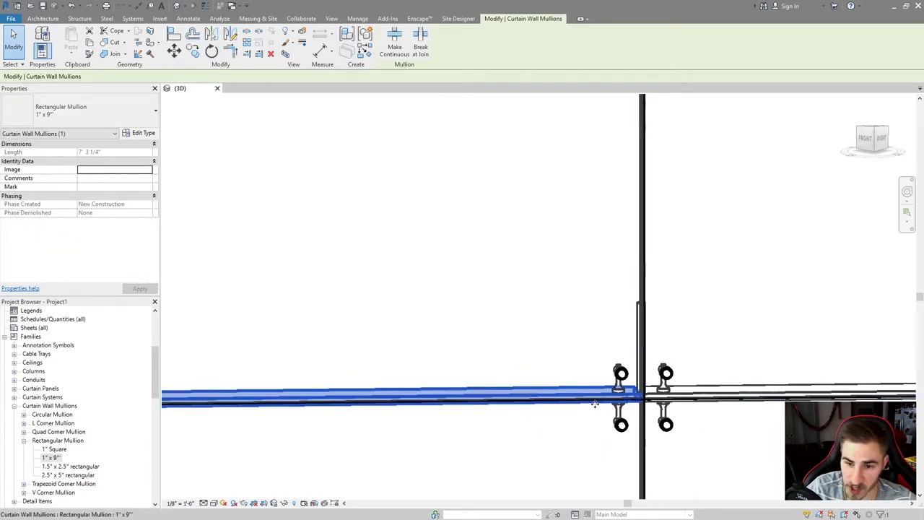
pyautogui.scroll(-3, 621, 390)
pyautogui.keyDown('shift'); pyautogui.moveTo(530, 324); pyautogui.dragTo(505, 339, button='middle'); pyautogui.keyUp('shift')
pyautogui.click(424, 302)
pyautogui.scroll(-1, 466, 392)
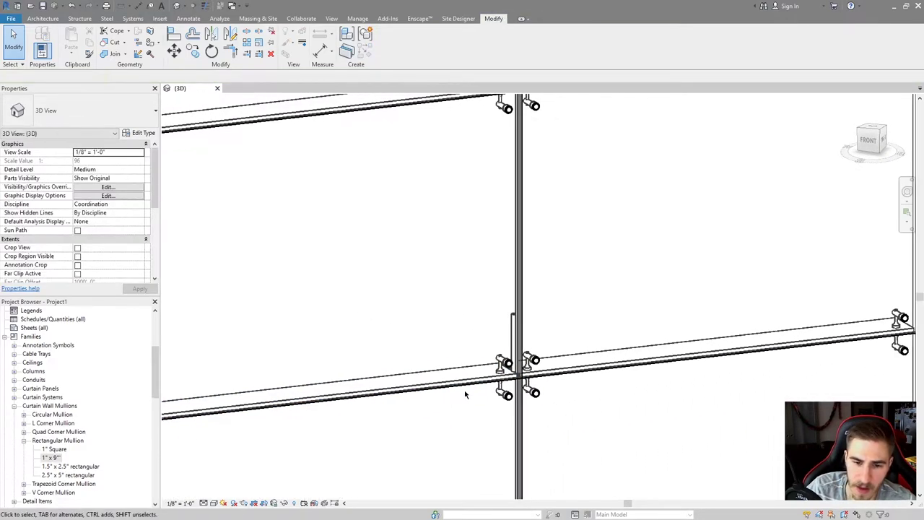
pyautogui.scroll(-2, 561, 385)
pyautogui.keyDown('shift'); pyautogui.moveTo(561, 385); pyautogui.dragTo(537, 347, button='middle'); pyautogui.keyUp('shift')
pyautogui.scroll(-4, 537, 347)
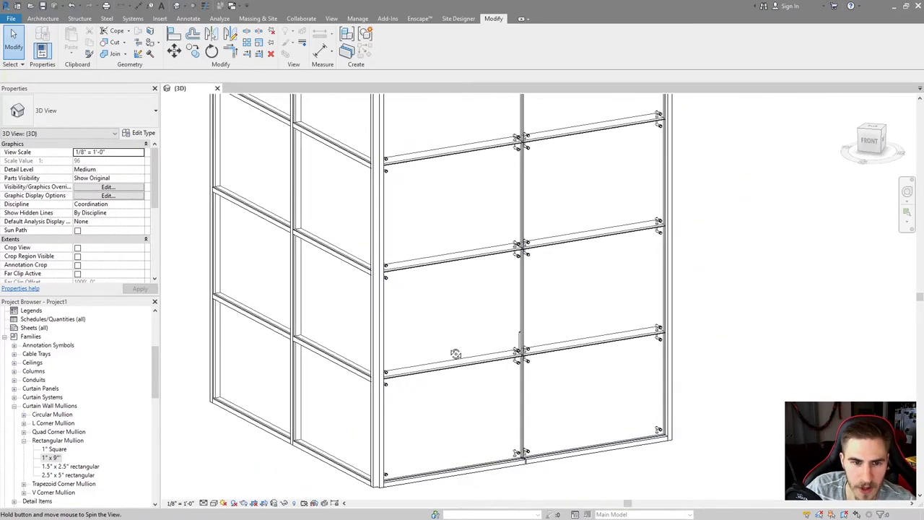
# Change all glazed system panels on the second curtain wall to the Curtain Panel_Spider Clips type Vision_Spider Clips.
pyautogui.keyDown('shift'); pyautogui.moveTo(484, 318); pyautogui.dragTo(372, 268, button='middle'); pyautogui.keyUp('shift')
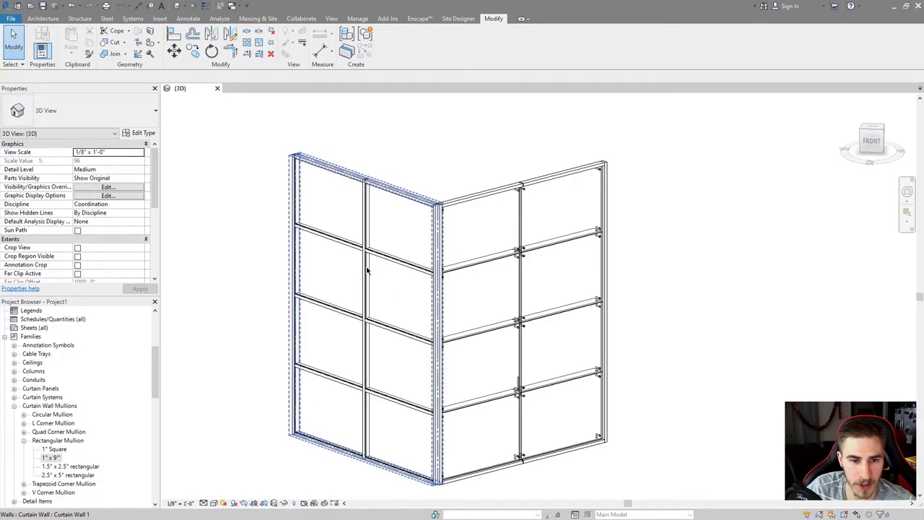
pyautogui.rightClick(379, 322)
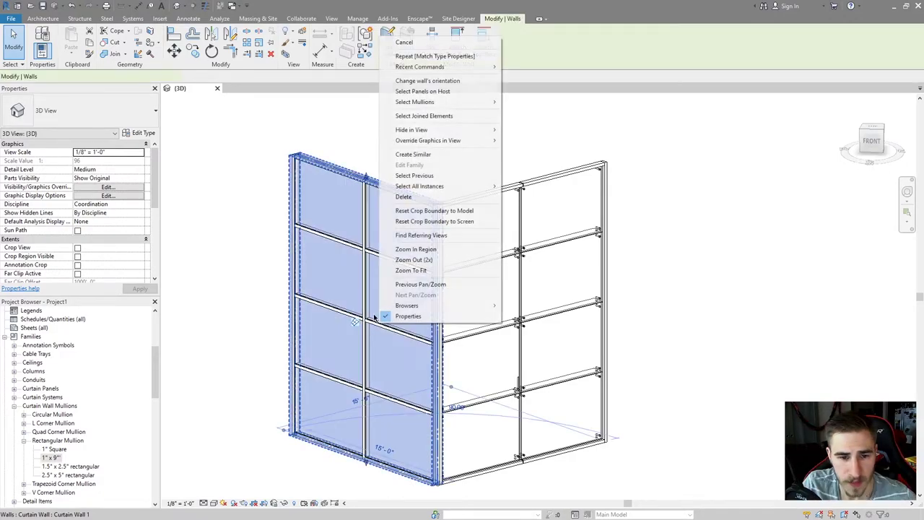
pyautogui.click(423, 92)
pyautogui.click(86, 112)
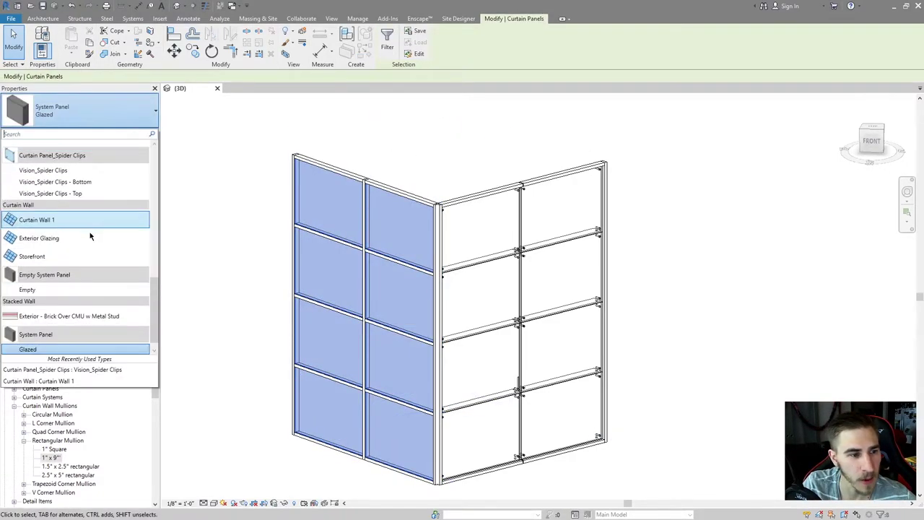
pyautogui.scroll(3, 92, 289)
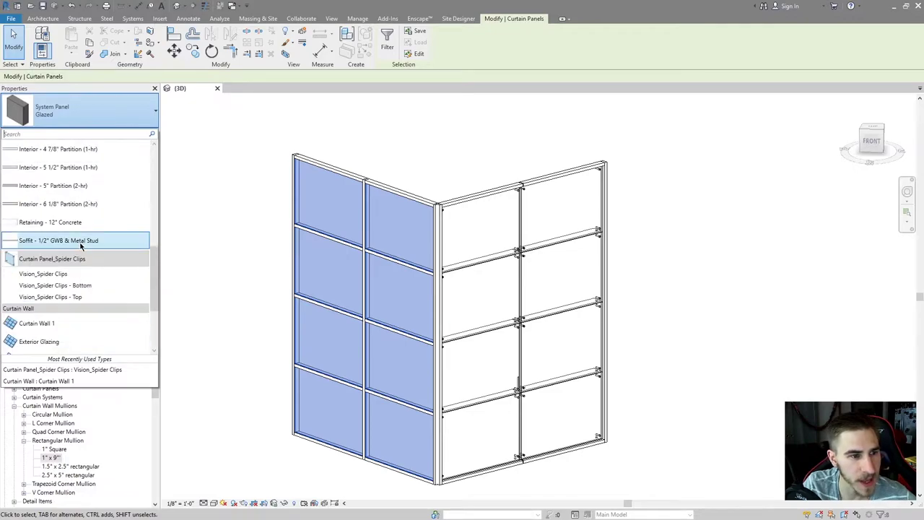
pyautogui.click(42, 275)
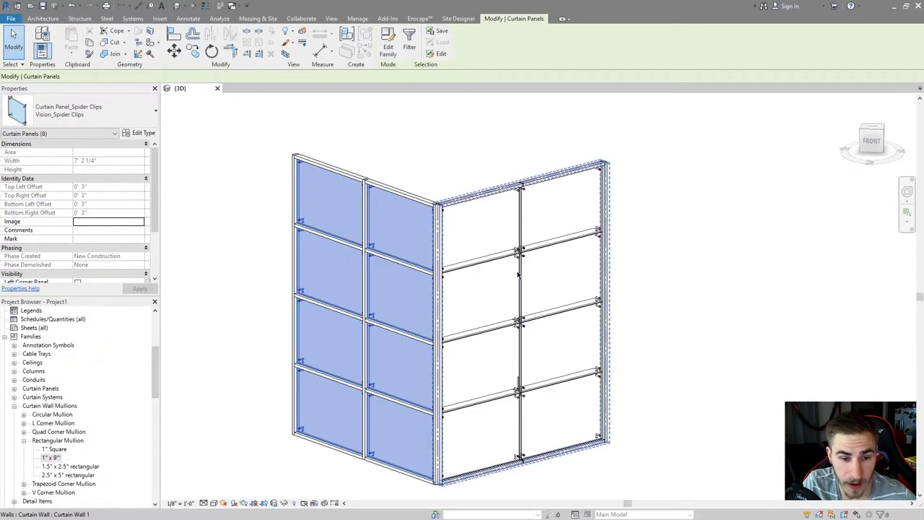
pyautogui.press('Escape')
# Change all mullions on the second curtain wall's horizontal grid to the Rectangular Mullion 1" x 9" type.
pyautogui.rightClick(369, 361)
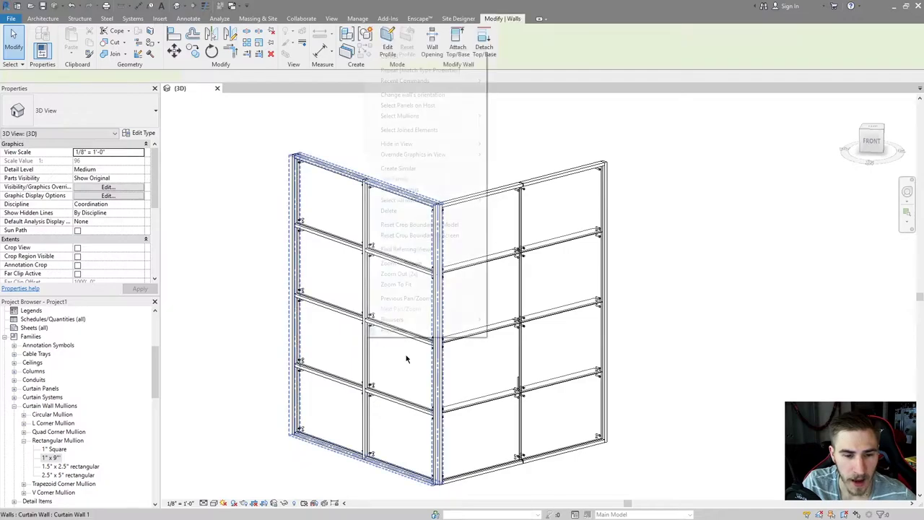
pyautogui.moveTo(435, 118)
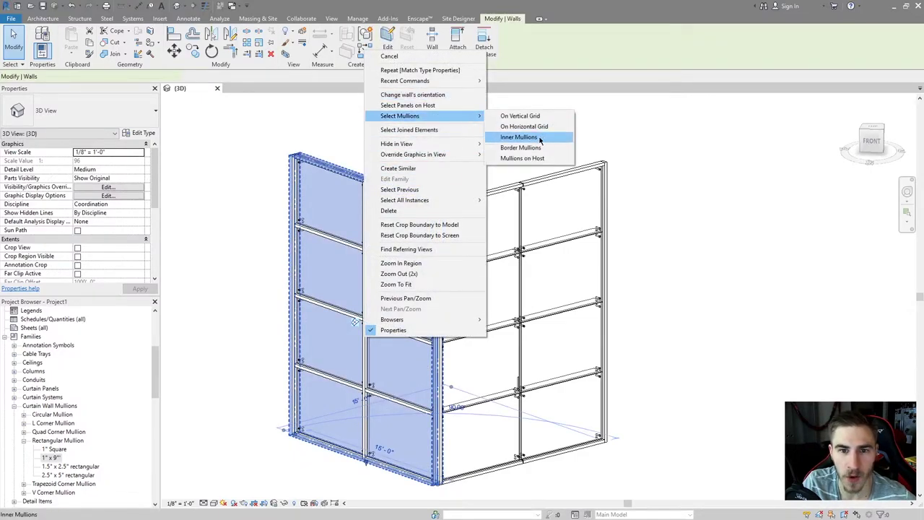
pyautogui.click(538, 126)
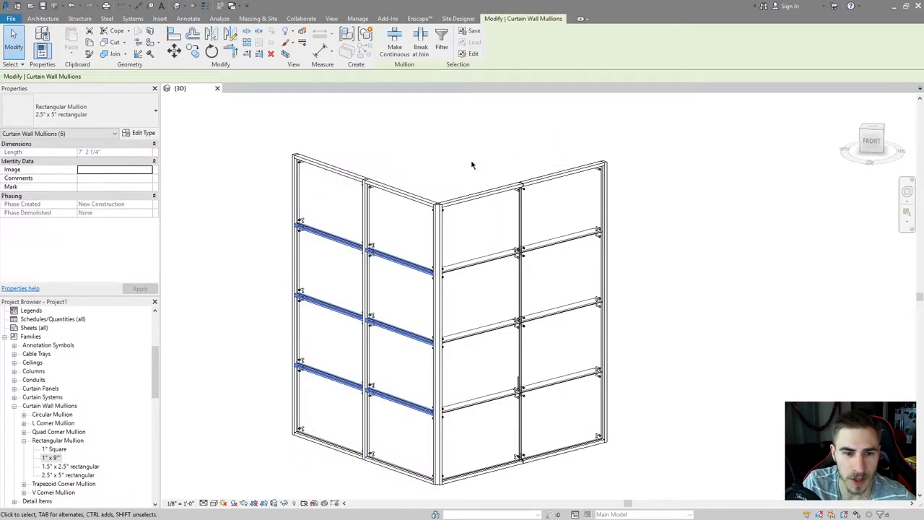
pyautogui.click(113, 105)
pyautogui.click(73, 213)
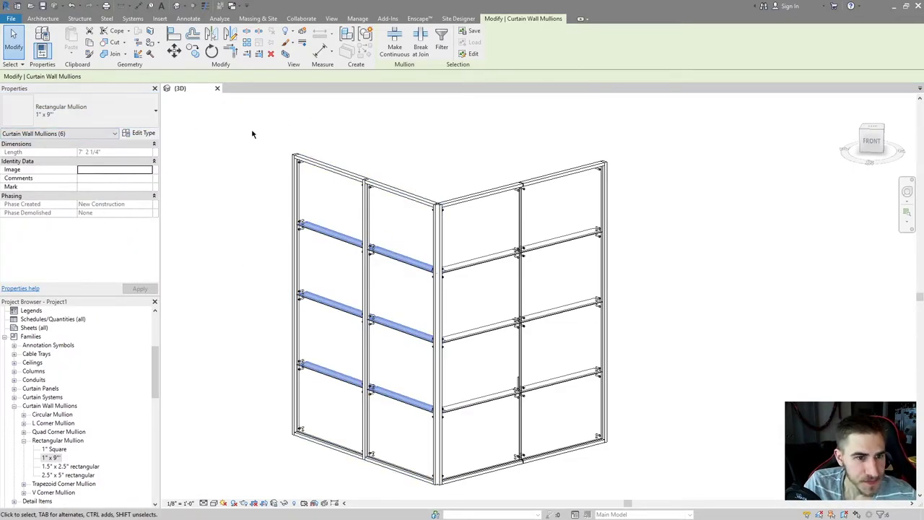
pyautogui.press('Escape')
# Change all mullions on the second curtain wall's vertical grid to the Circular Mullion .5" circular type.
pyautogui.rightClick(366, 221)
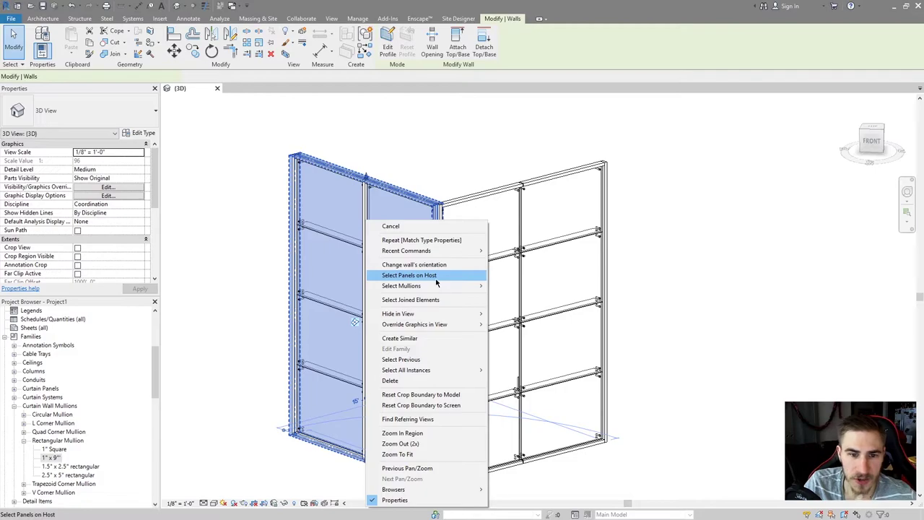
pyautogui.moveTo(419, 286)
pyautogui.click(521, 287)
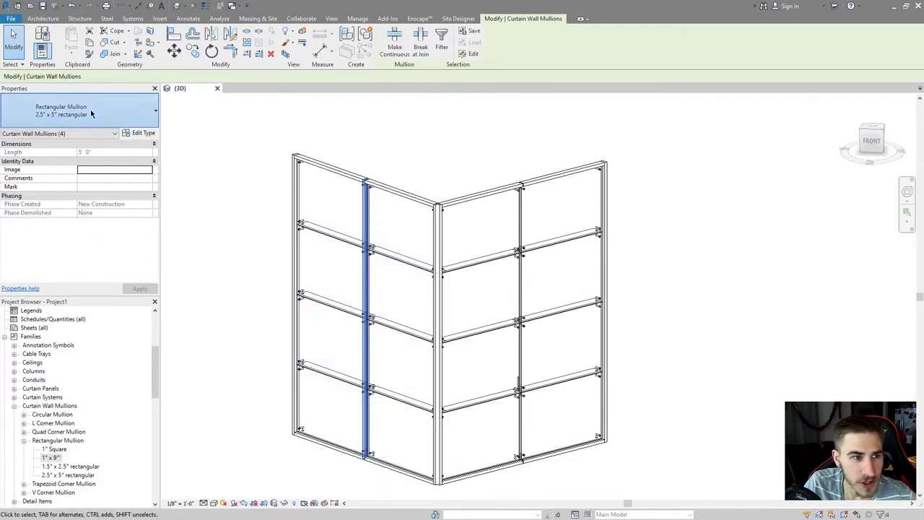
pyautogui.click(91, 113)
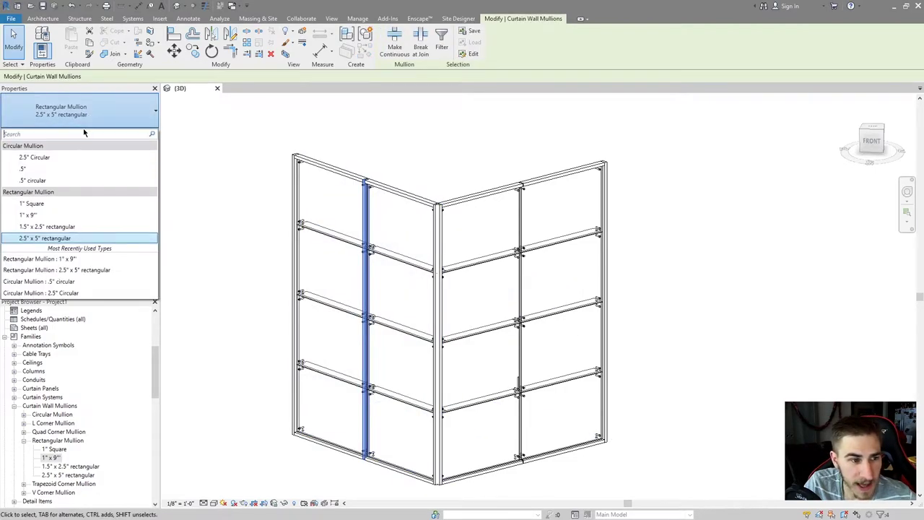
pyautogui.click(30, 176)
pyautogui.click(486, 149)
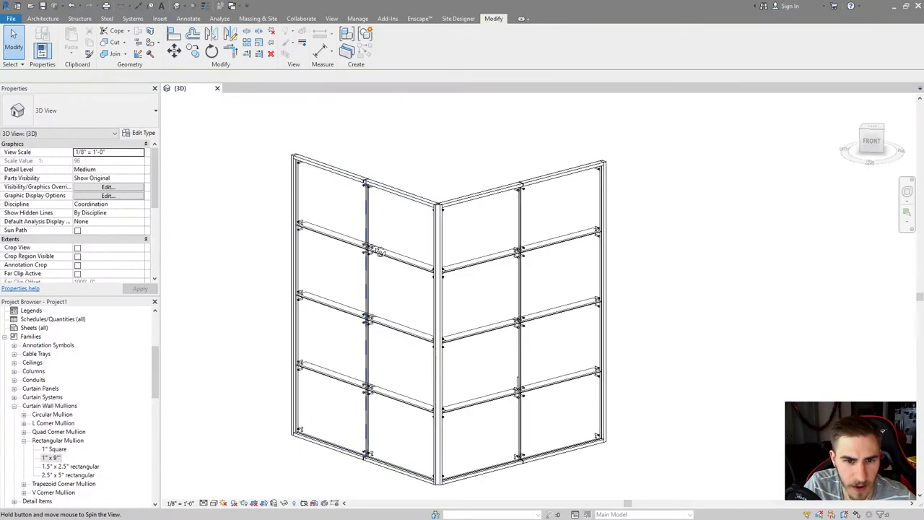
# Change the four top border mullions across both curtain walls to the Rectangular Mullion 1" x 9" type.
pyautogui.keyDown('shift'); pyautogui.moveTo(486, 149); pyautogui.dragTo(389, 166, button='middle'); pyautogui.keyUp('shift')
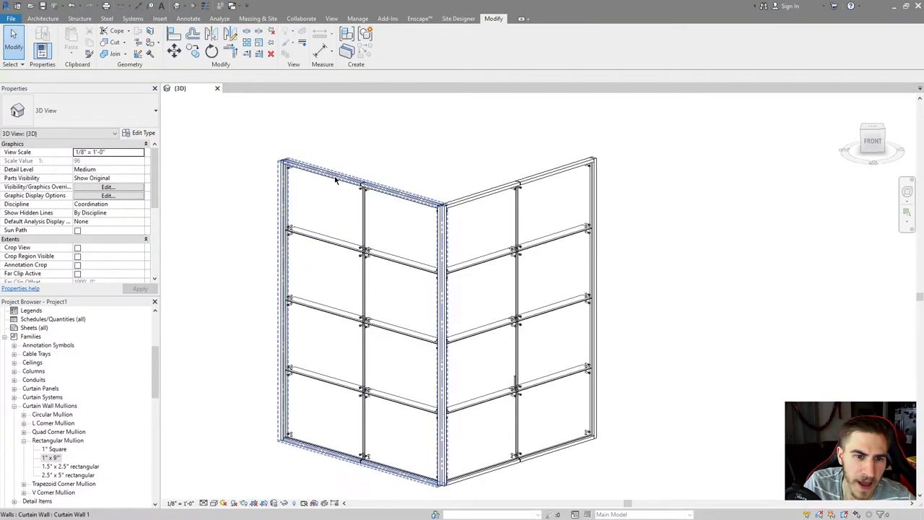
pyautogui.moveTo(278, 141); pyautogui.dragTo(414, 216)
pyautogui.moveTo(364, 172); pyautogui.dragTo(466, 231)
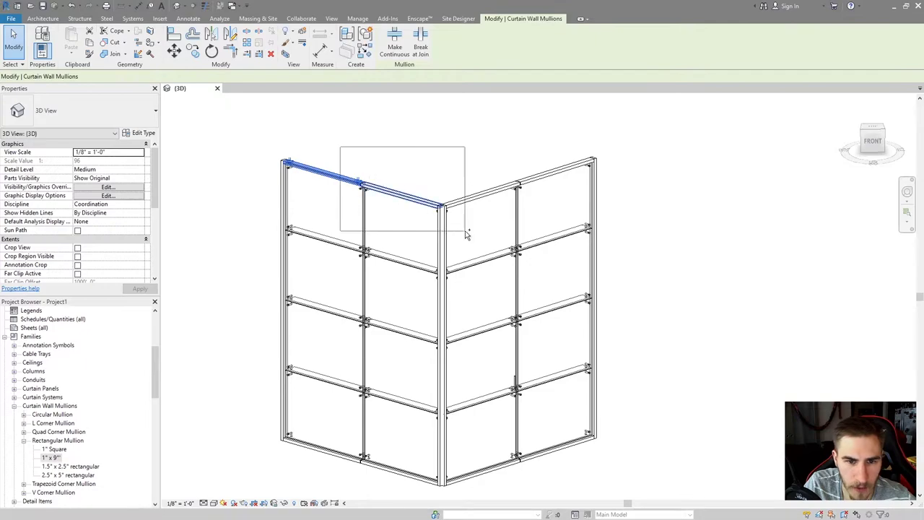
pyautogui.keyDown('ctrl'); pyautogui.moveTo(387, 130); pyautogui.dragTo(527, 215); pyautogui.keyUp('ctrl')
pyautogui.keyDown('ctrl'); pyautogui.moveTo(475, 138); pyautogui.dragTo(640, 208); pyautogui.keyUp('ctrl')
pyautogui.click(80, 110)
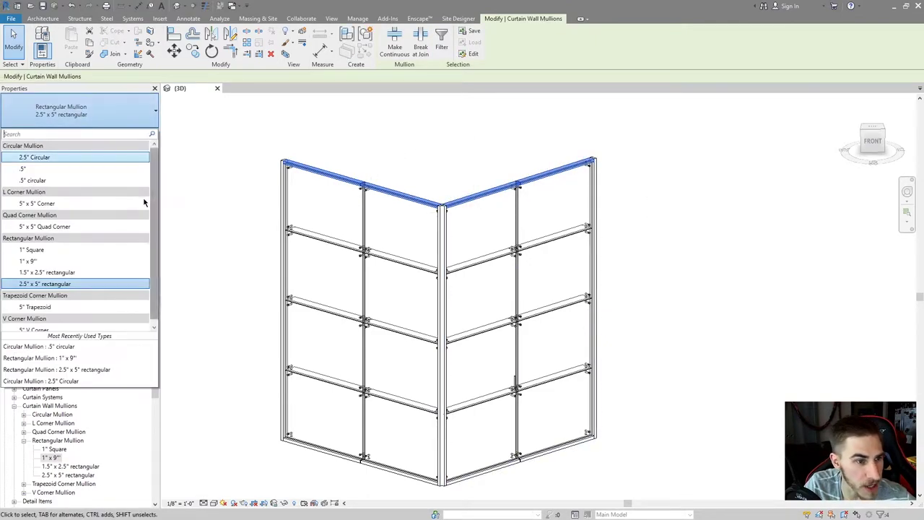
pyautogui.click(43, 261)
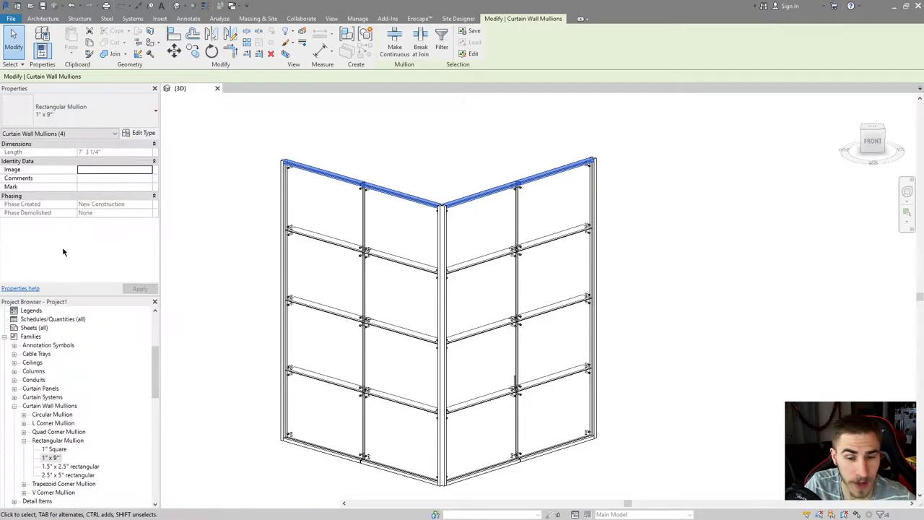
# Delete the four bottom border mullions along the base of both curtain walls.
pyautogui.moveTo(412, 459); pyautogui.dragTo(406, 388, button='middle')
pyautogui.click(252, 354)
pyautogui.moveTo(252, 355); pyautogui.dragTo(439, 435)
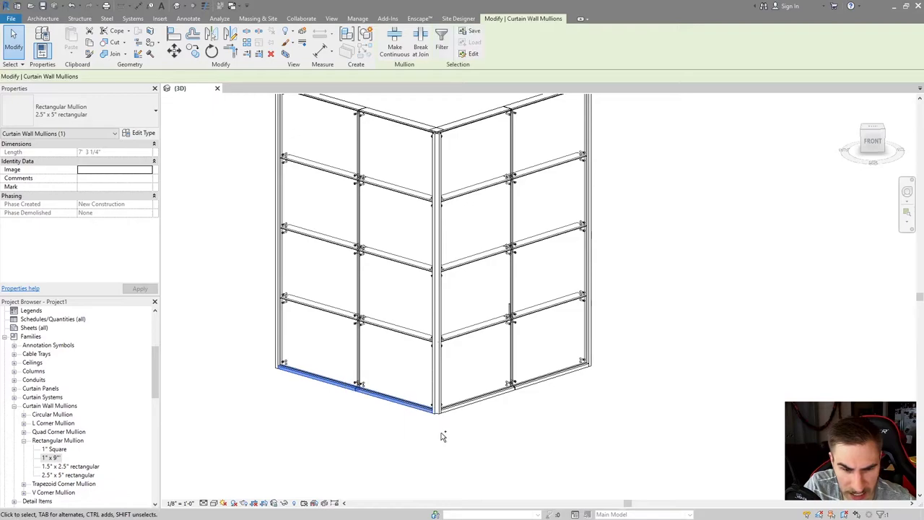
pyautogui.keyDown('ctrl'); pyautogui.moveTo(412, 382); pyautogui.dragTo(534, 439); pyautogui.keyUp('ctrl')
pyautogui.keyDown('ctrl'); pyautogui.moveTo(491, 354); pyautogui.dragTo(633, 423); pyautogui.keyUp('ctrl')
pyautogui.click(557, 410)
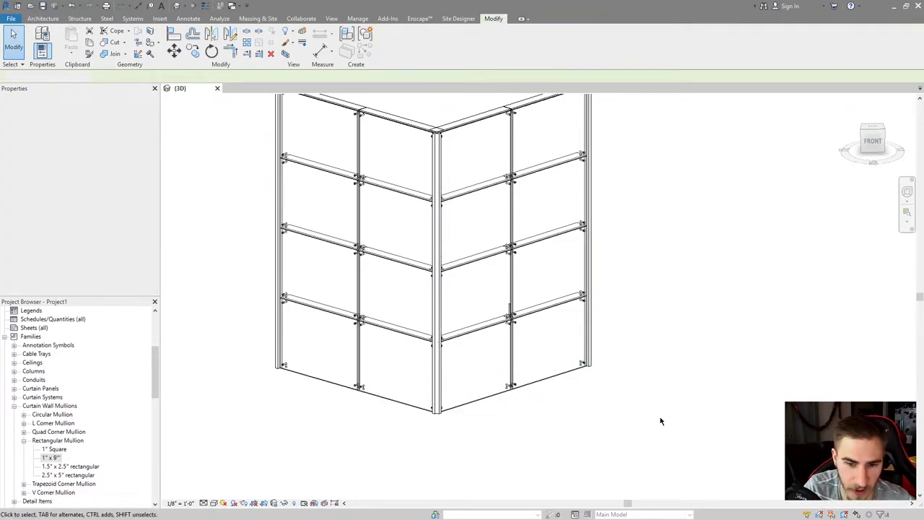
# Delete the vertical border mullions at the outer ends of both curtain walls.
pyautogui.keyDown('shift'); pyautogui.moveTo(386, 347); pyautogui.dragTo(434, 364, button='middle'); pyautogui.keyUp('shift')
pyautogui.keyDown('shift'); pyautogui.moveTo(515, 243); pyautogui.dragTo(599, 285, button='middle'); pyautogui.keyUp('shift')
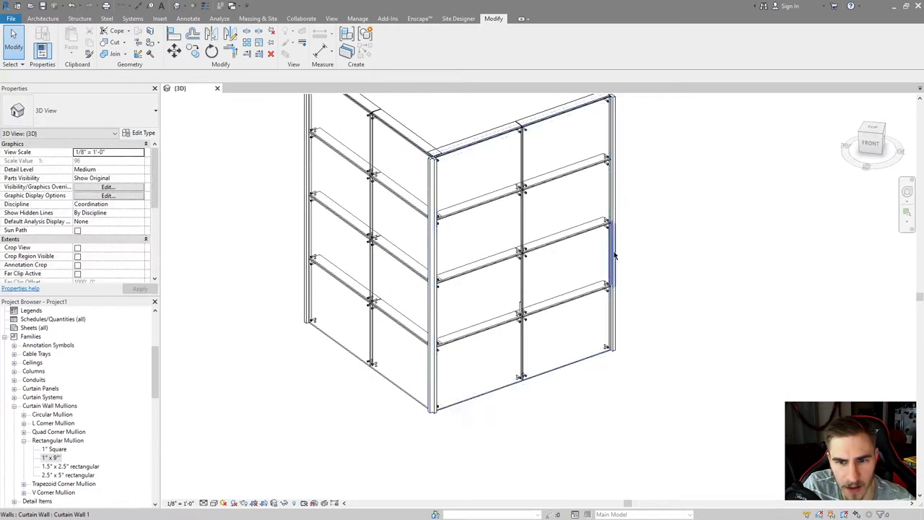
pyautogui.keyDown('shift'); pyautogui.moveTo(639, 254); pyautogui.dragTo(631, 270, button='middle'); pyautogui.keyUp('shift')
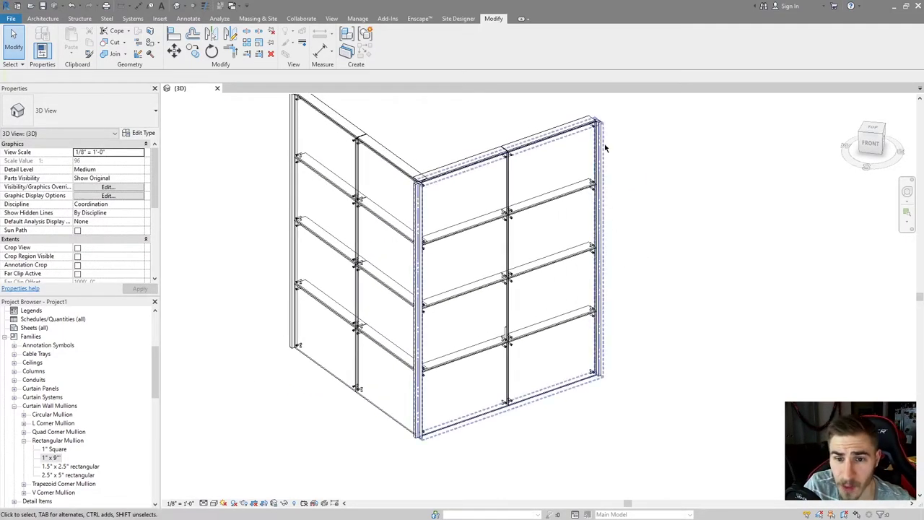
pyautogui.keyDown('shift'); pyautogui.moveTo(600, 144); pyautogui.dragTo(589, 174, button='middle'); pyautogui.keyUp('shift')
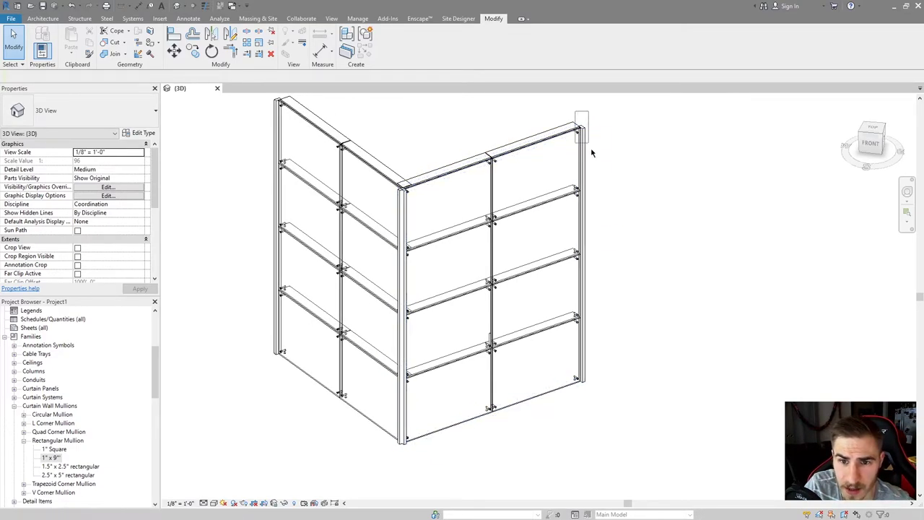
pyautogui.moveTo(591, 153); pyautogui.dragTo(615, 403)
pyautogui.keyDown('shift'); pyautogui.moveTo(615, 402); pyautogui.dragTo(399, 326, button='middle'); pyautogui.keyUp('shift')
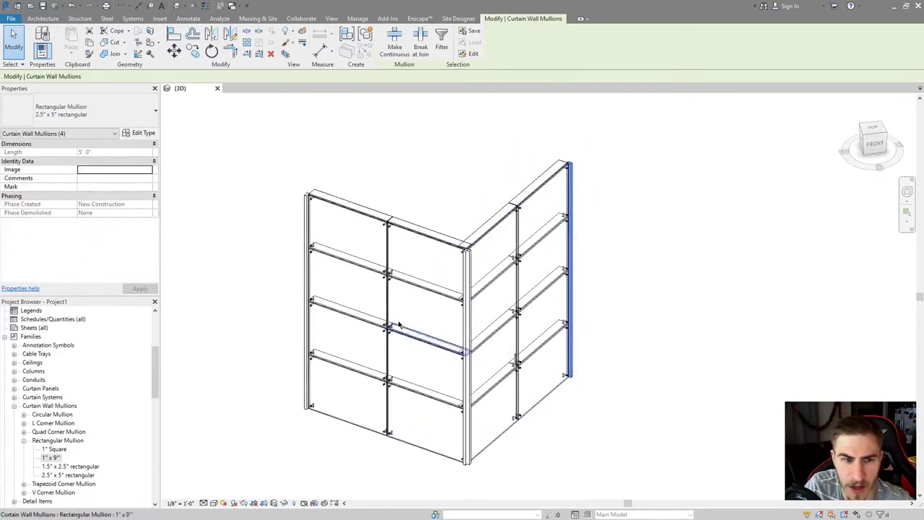
pyautogui.moveTo(276, 171)
pyautogui.keyDown('ctrl'); pyautogui.mouseDown()
pyautogui.moveTo(332, 432)
pyautogui.moveTo(344, 413)
pyautogui.mouseUp(); pyautogui.keyUp('ctrl')
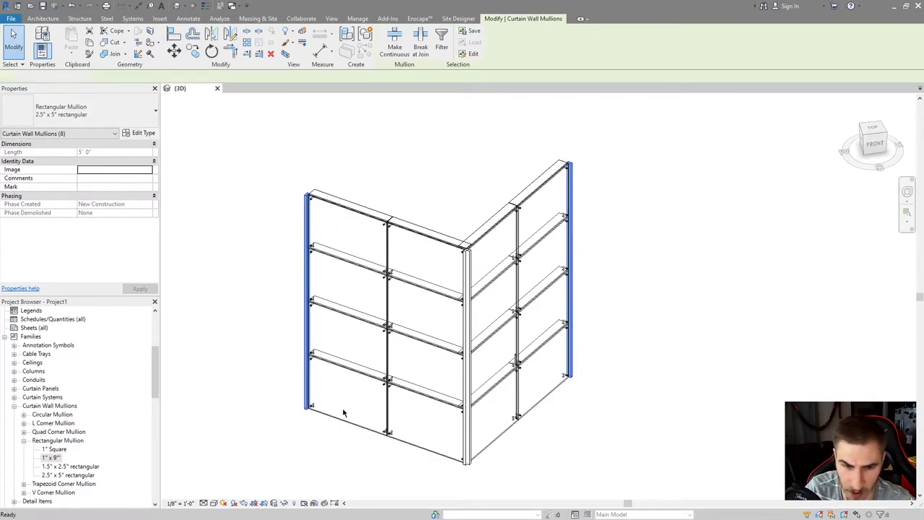
pyautogui.press('Delete')
# Delete the vertical border mullions at the corner where the two curtain walls meet.
pyautogui.keyDown('shift'); pyautogui.moveTo(346, 407); pyautogui.dragTo(412, 202, button='middle'); pyautogui.keyUp('shift')
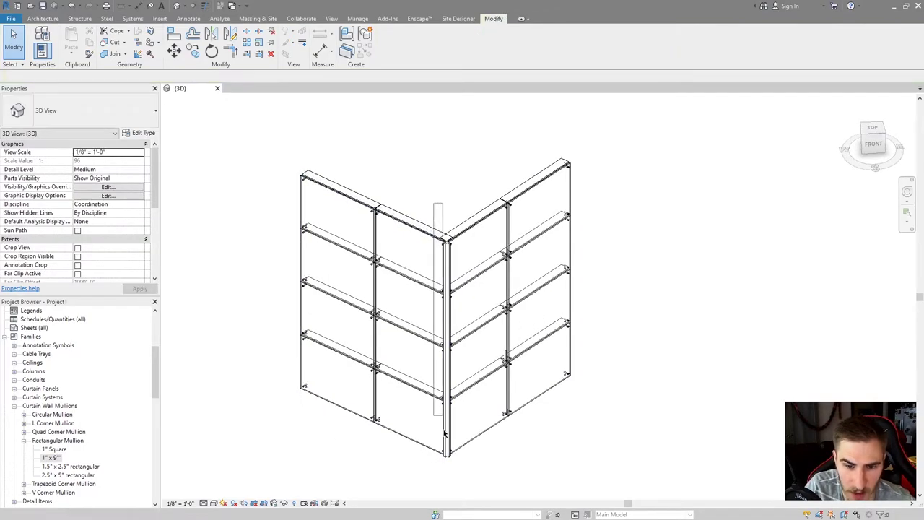
pyautogui.moveTo(444, 432); pyautogui.dragTo(511, 476)
pyautogui.press('Delete')
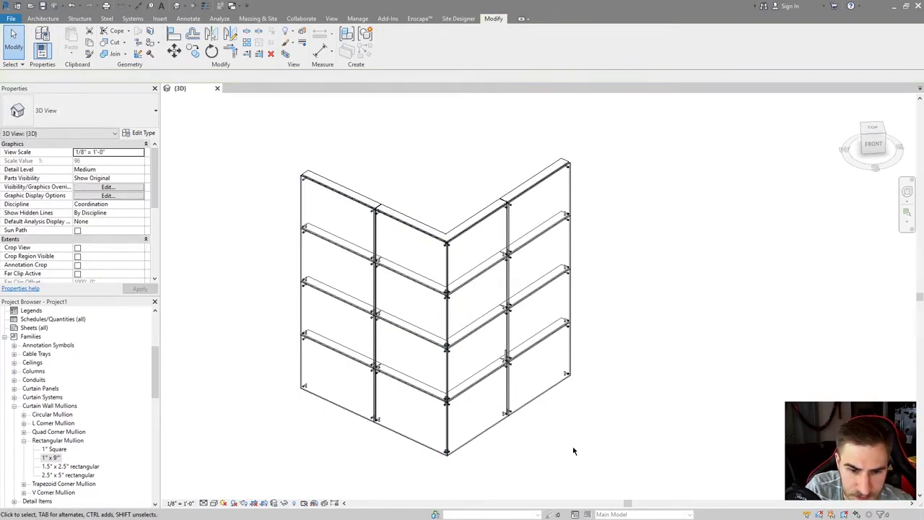
# Examine how the spider fittings, thin horizontal mullions and vertical rods meet at the wall corner and the inner vertical grid line.
pyautogui.keyDown('shift'); pyautogui.moveTo(573, 450); pyautogui.dragTo(439, 371, button='middle'); pyautogui.keyUp('shift')
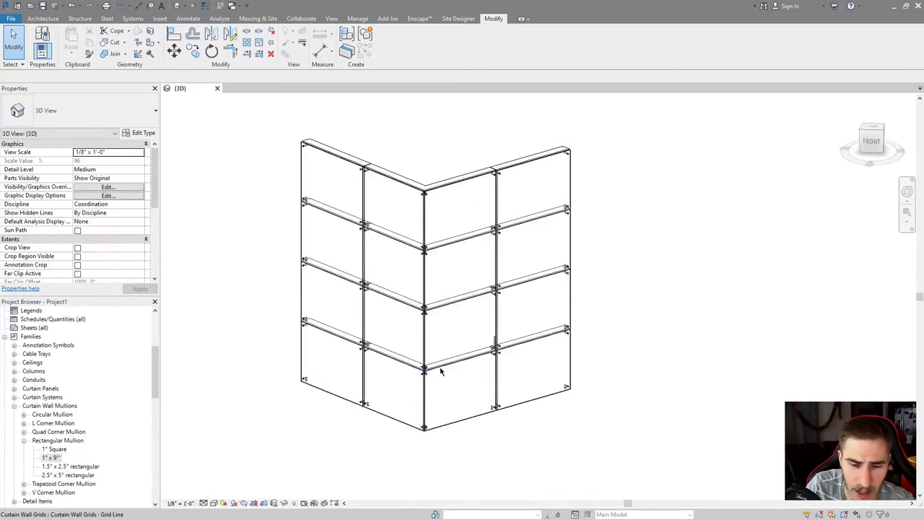
pyautogui.scroll(5, 439, 371)
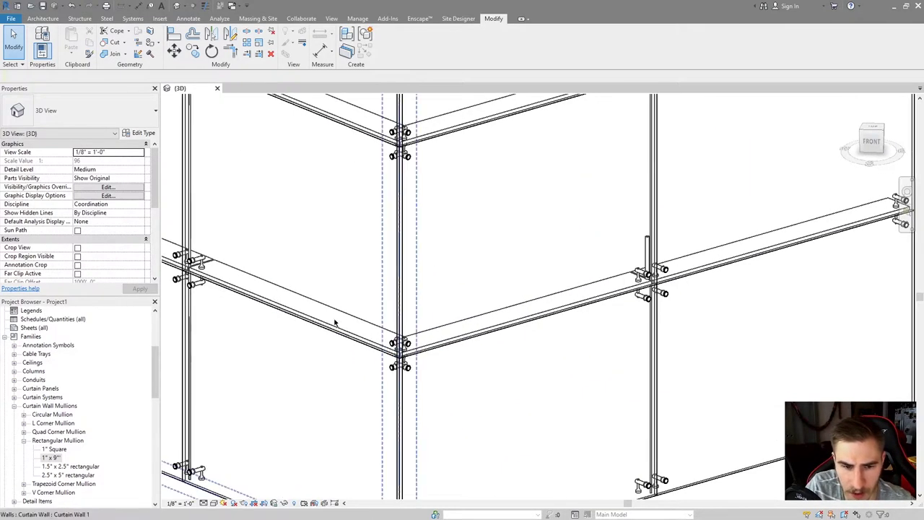
pyautogui.keyDown('shift'); pyautogui.moveTo(334, 320); pyautogui.dragTo(449, 336, button='middle'); pyautogui.keyUp('shift')
pyautogui.scroll(4, 433, 304)
pyautogui.scroll(-3, 418, 267)
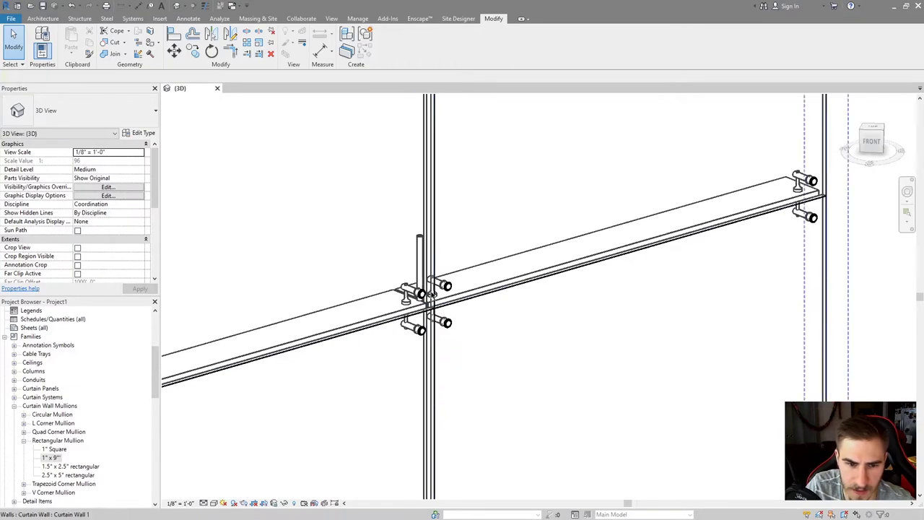
pyautogui.keyDown('shift'); pyautogui.moveTo(418, 267); pyautogui.dragTo(375, 318, button='middle'); pyautogui.keyUp('shift')
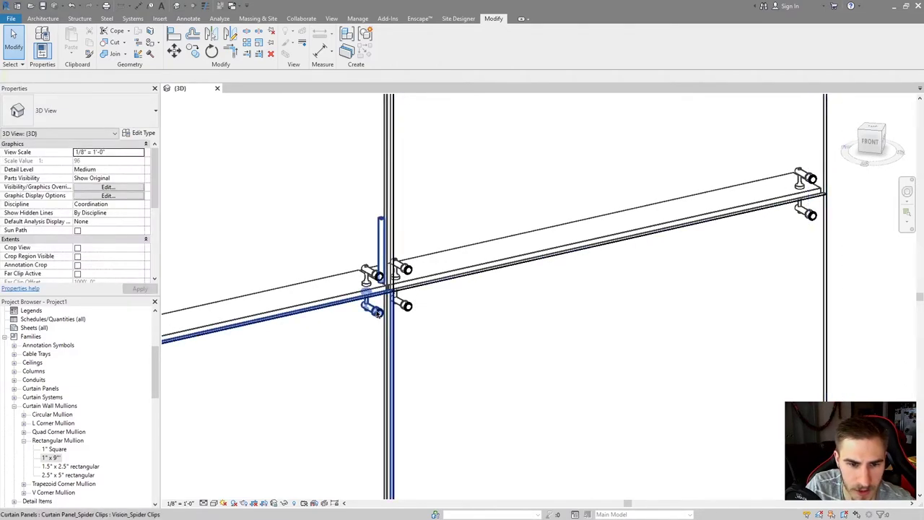
pyautogui.click(374, 319)
pyautogui.press('Escape')
pyautogui.keyDown('shift'); pyautogui.moveTo(450, 316); pyautogui.dragTo(399, 303, button='middle'); pyautogui.keyUp('shift')
pyautogui.scroll(2, 488, 369)
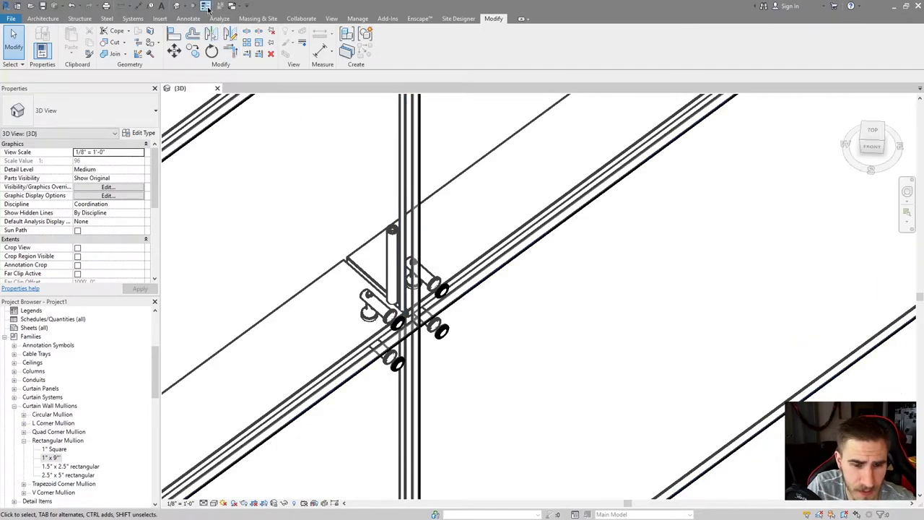
# Review the visibility parameters of the spider clip panel that carries the short vertical rod, and display the model with thin lines.
pyautogui.click(206, 6)
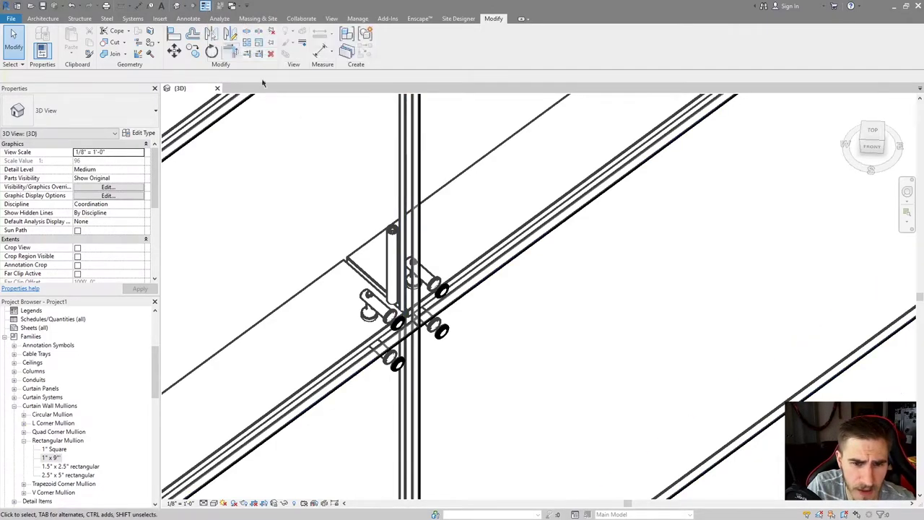
pyautogui.click(394, 363)
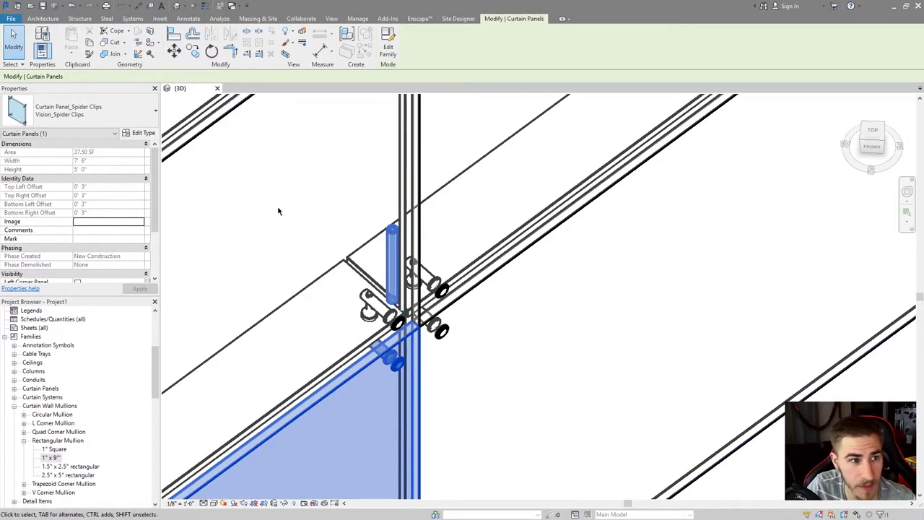
pyautogui.scroll(-2, 90, 208)
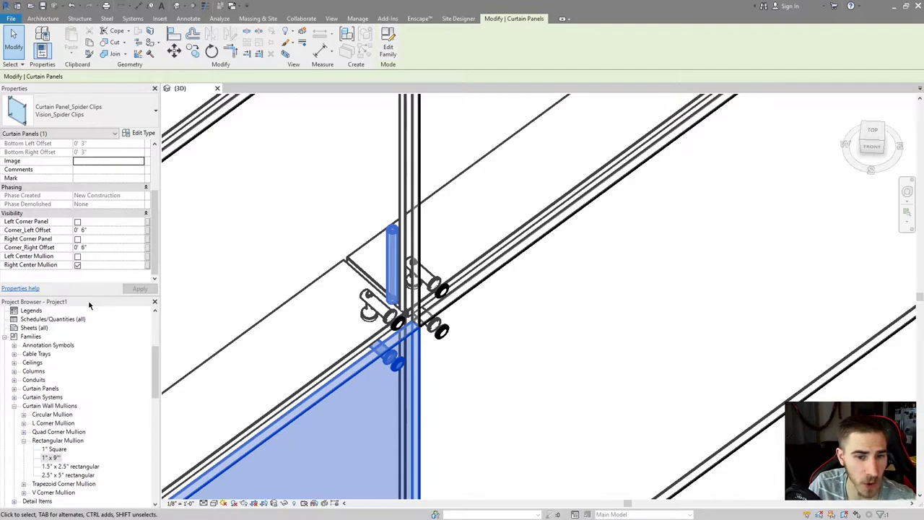
pyautogui.click(273, 218)
pyautogui.click(205, 6)
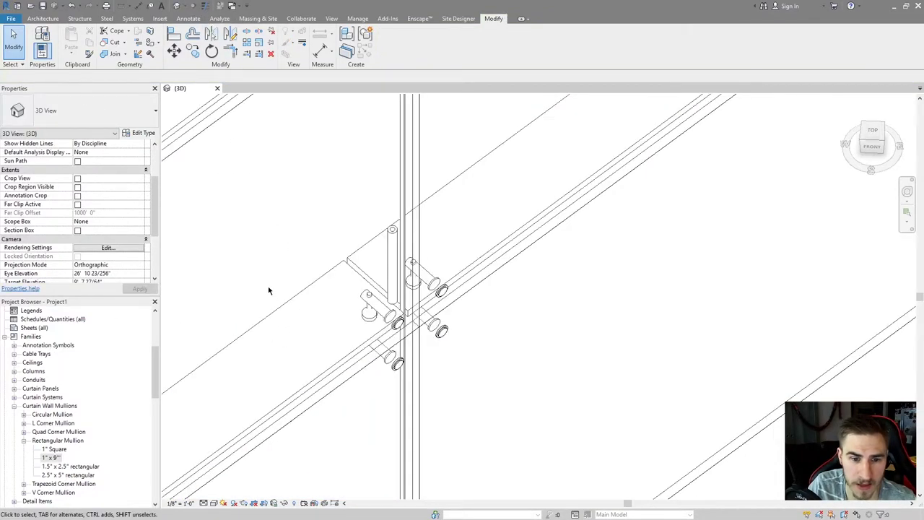
# Turn on the section box for the 3D view of the two curtain walls.
pyautogui.scroll(-3, 340, 216)
pyautogui.moveTo(338, 255); pyautogui.dragTo(419, 303, button='middle')
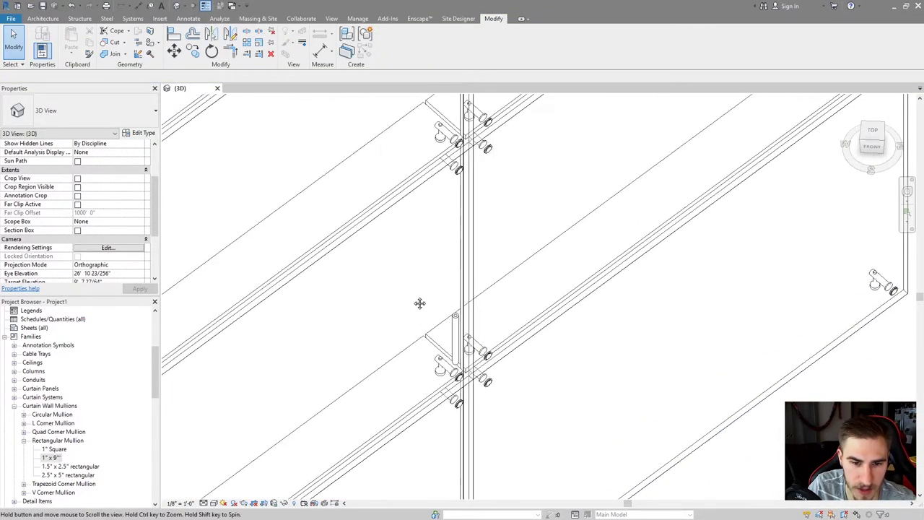
pyautogui.scroll(2, 421, 258)
pyautogui.moveTo(421, 258); pyautogui.dragTo(471, 284, button='middle')
pyautogui.scroll(-6, 477, 359)
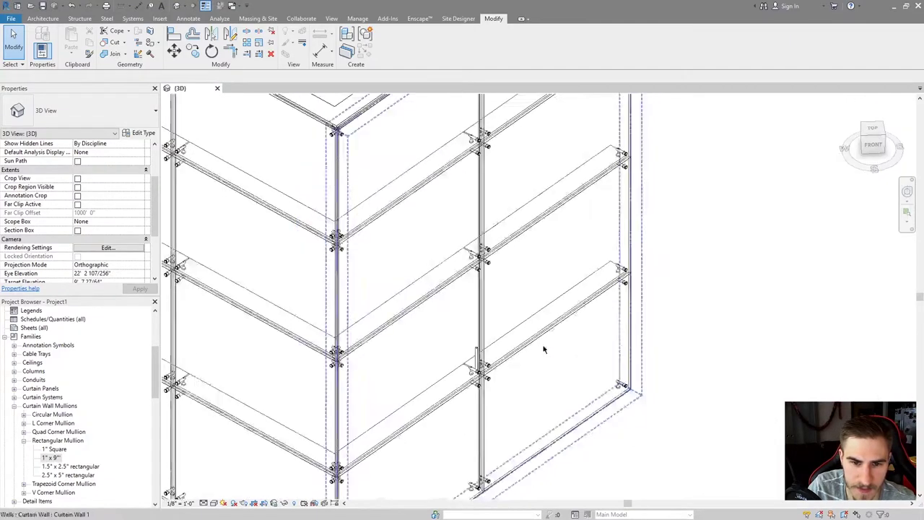
pyautogui.scroll(1, 81, 189)
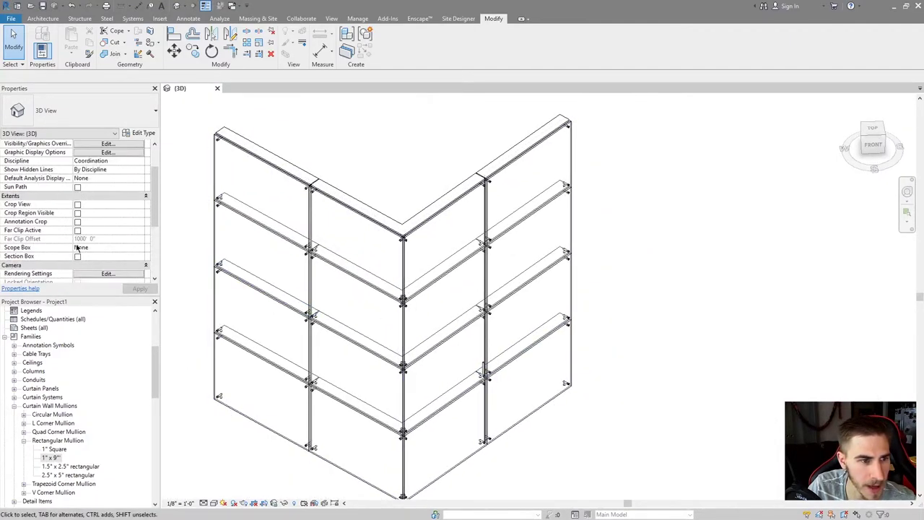
pyautogui.scroll(-3, 656, 294)
pyautogui.click(624, 258)
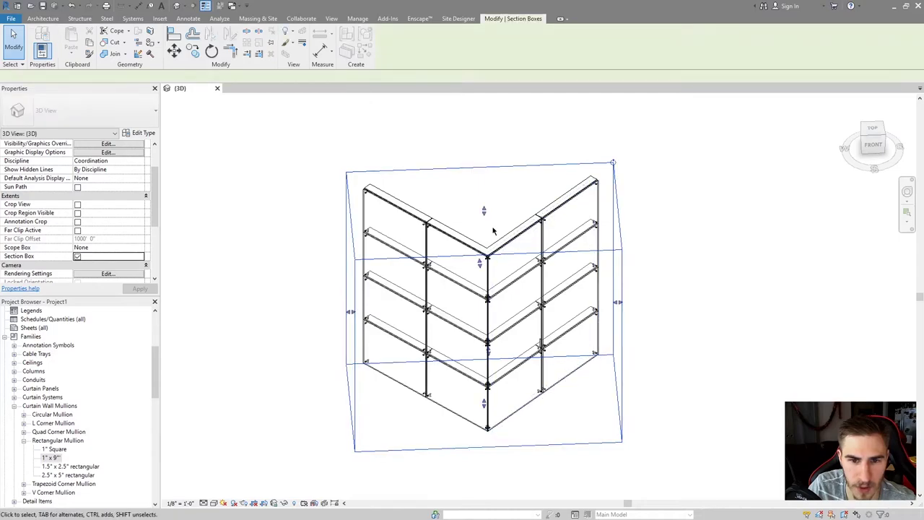
# Examine from directly above how the vertical rods line up between the spider fittings at the inner grid line.
pyautogui.keyDown('shift'); pyautogui.moveTo(739, 340); pyautogui.dragTo(630, 440, button='middle'); pyautogui.keyUp('shift')
pyautogui.click(874, 133)
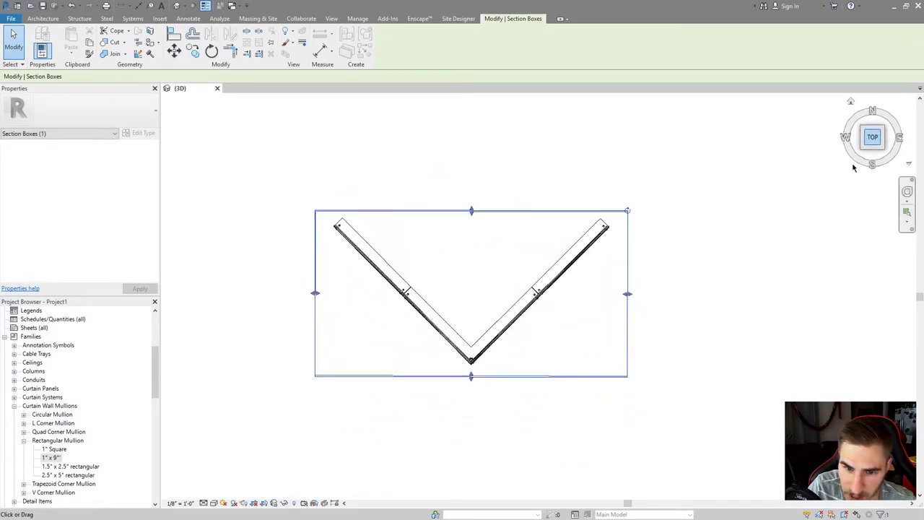
pyautogui.scroll(6, 605, 289)
pyautogui.scroll(3, 568, 271)
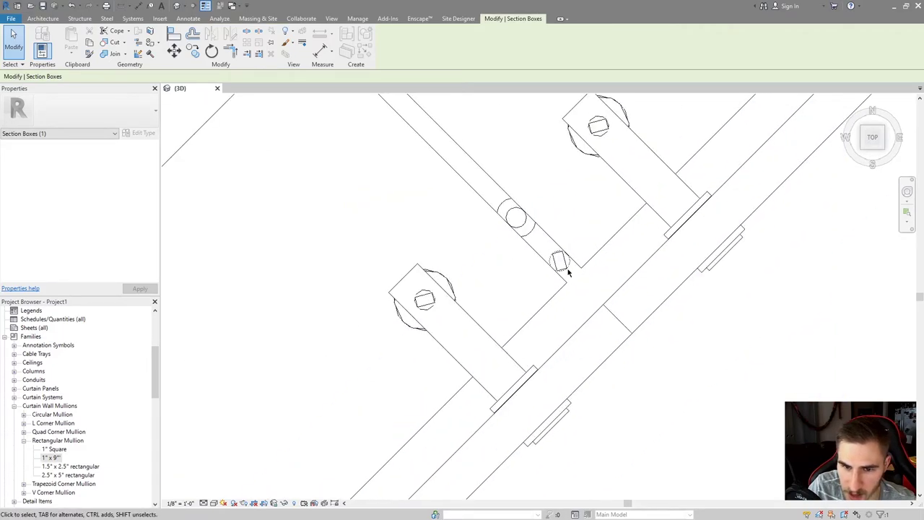
pyautogui.scroll(3, 565, 268)
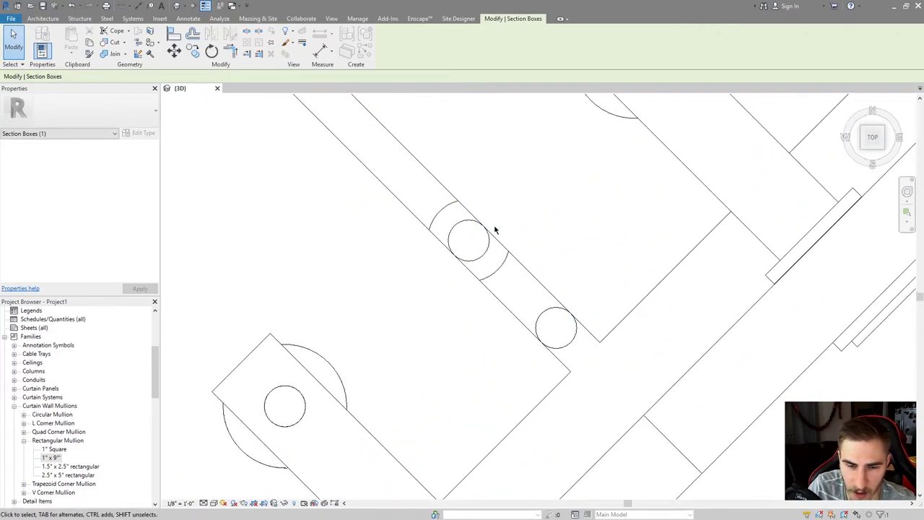
pyautogui.scroll(-2, 478, 270)
pyautogui.scroll(-5, 497, 263)
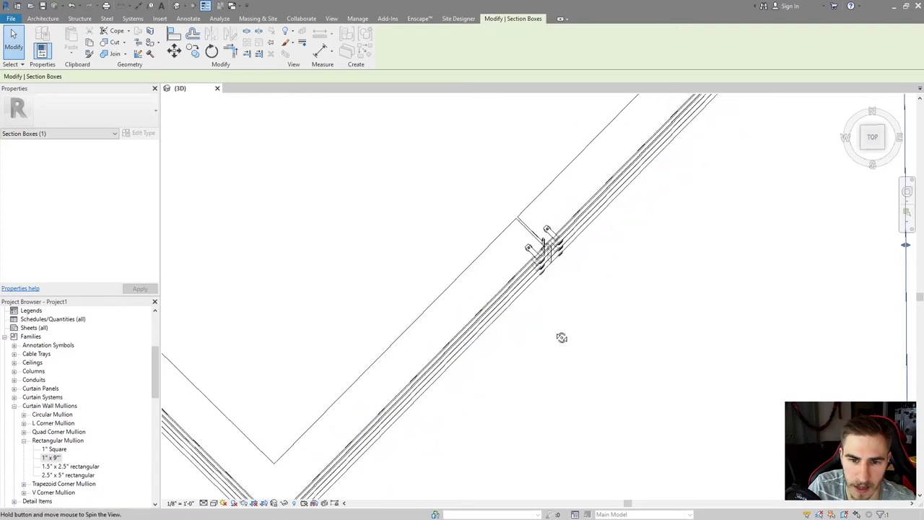
# Lower the section box's upper face so it cuts through the short vertical rod, and show the cut from directly above.
pyautogui.keyDown('shift'); pyautogui.moveTo(527, 249); pyautogui.dragTo(468, 203, button='middle'); pyautogui.keyUp('shift')
pyautogui.keyDown('shift'); pyautogui.moveTo(457, 169); pyautogui.dragTo(475, 130, button='middle'); pyautogui.keyUp('shift')
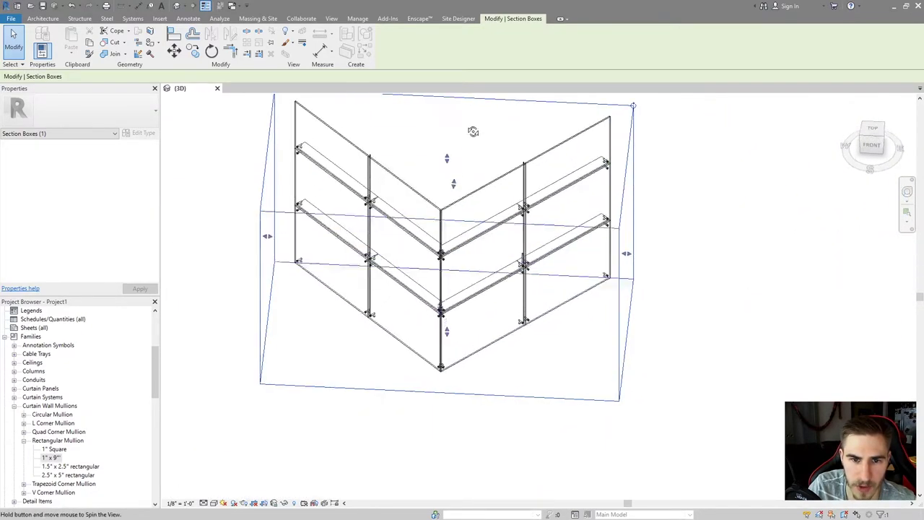
pyautogui.moveTo(449, 171); pyautogui.dragTo(495, 219)
pyautogui.click(872, 128)
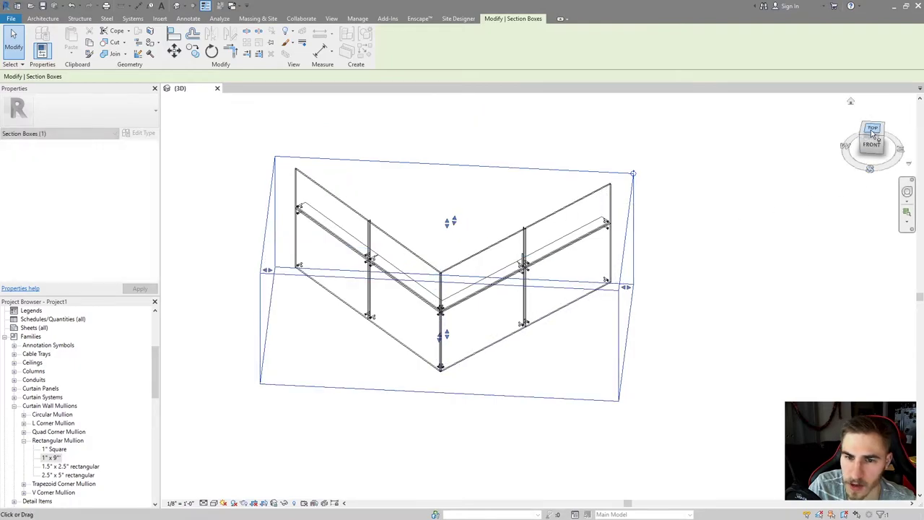
pyautogui.scroll(10, 598, 294)
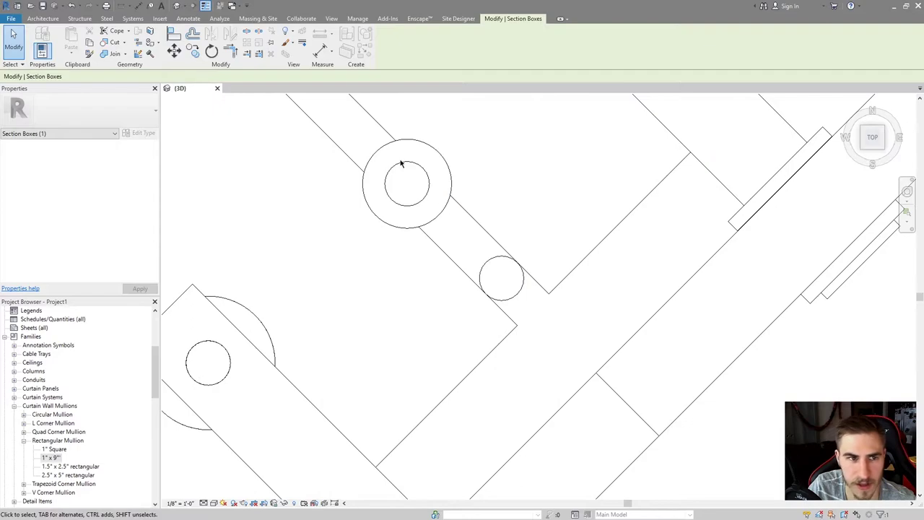
# Set the work plane by picking the face of the horizontal 1" x 9" mullion beside the rods.
pyautogui.scroll(-2, 291, 224)
pyautogui.press('Escape')
pyautogui.click(45, 19)
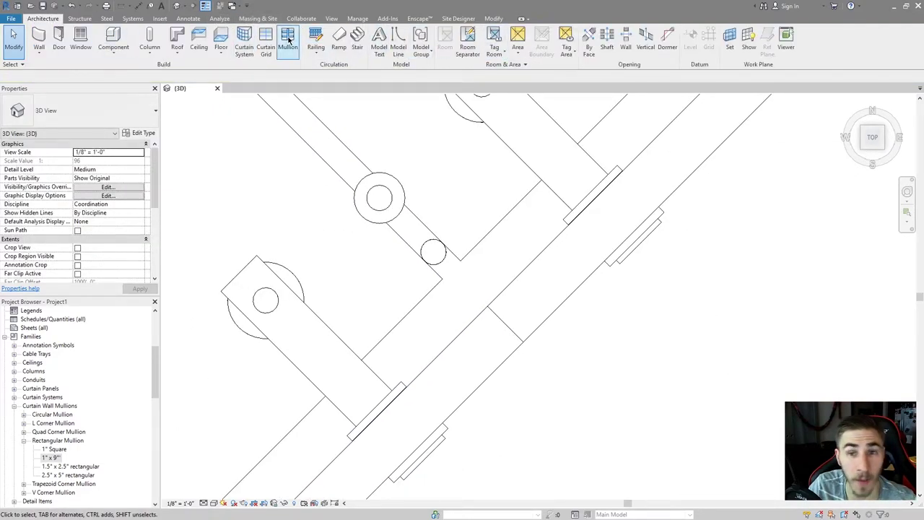
pyautogui.click(730, 42)
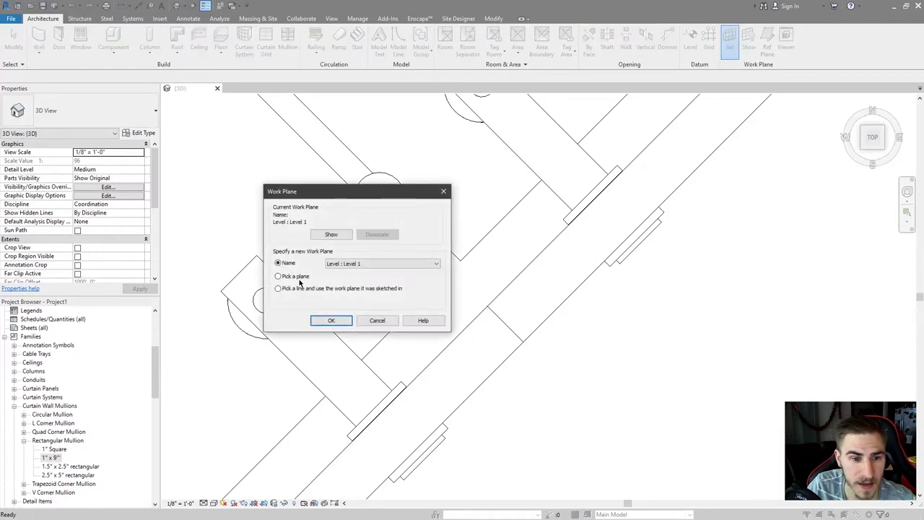
pyautogui.click(330, 320)
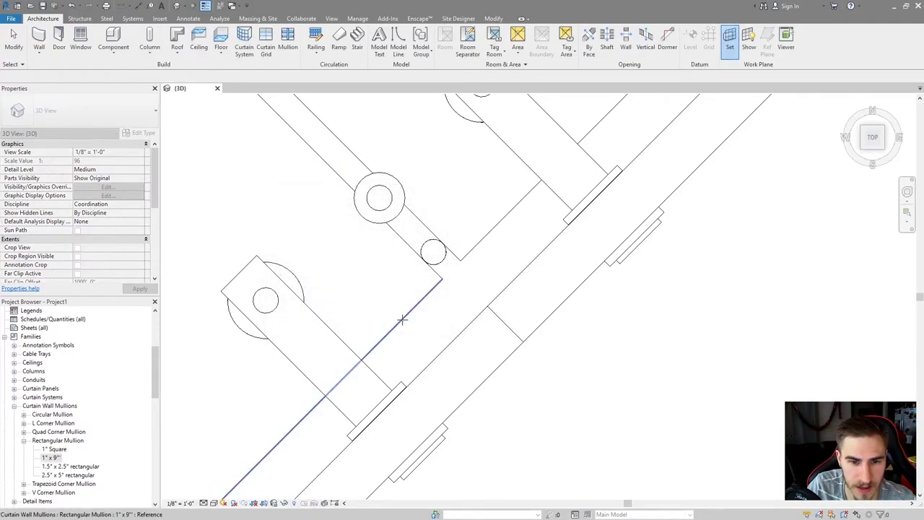
pyautogui.click(402, 320)
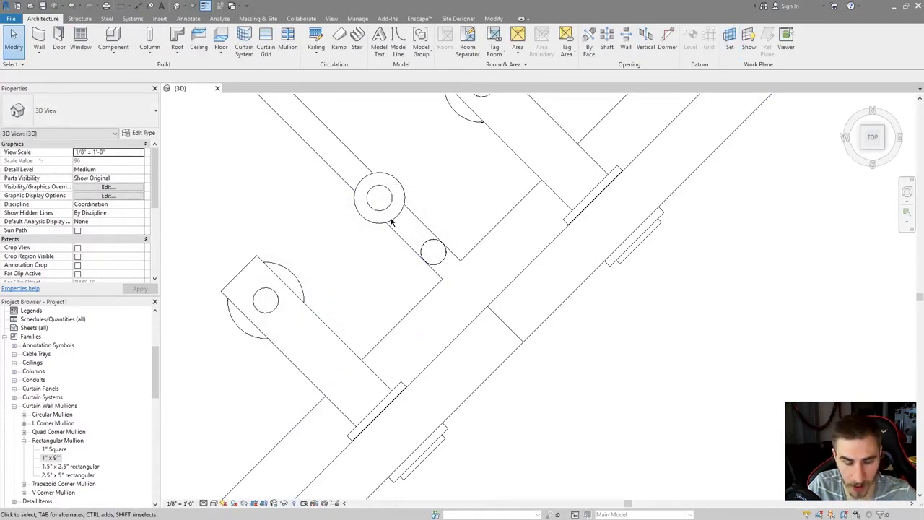
# Measure the spacing between the panel's short rod and the circular mullion with a temporary model line, without placing the line.
pyautogui.press('l')
pyautogui.press('i')
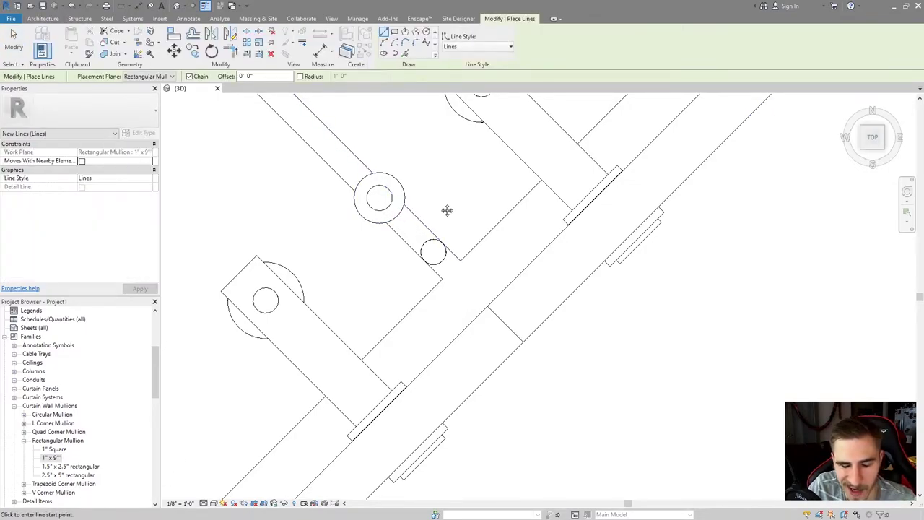
pyautogui.moveTo(447, 210); pyautogui.dragTo(454, 200, button='middle')
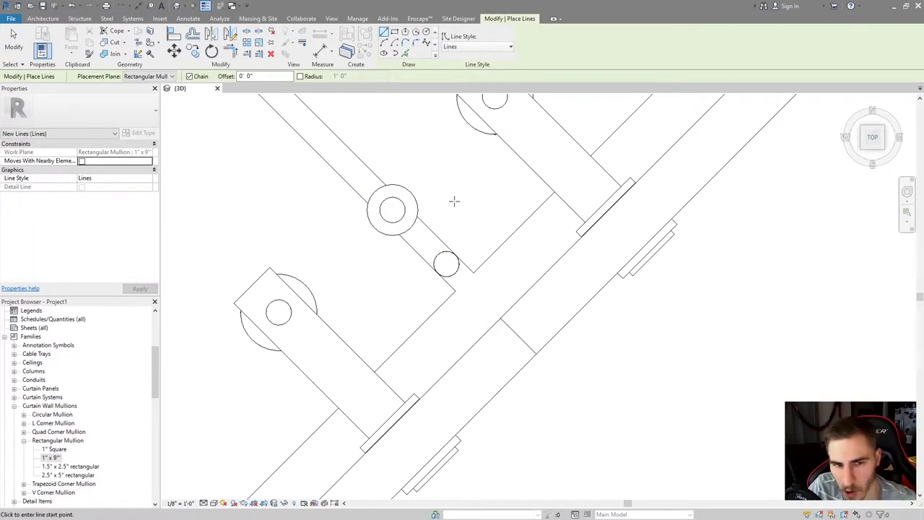
pyautogui.click(416, 207)
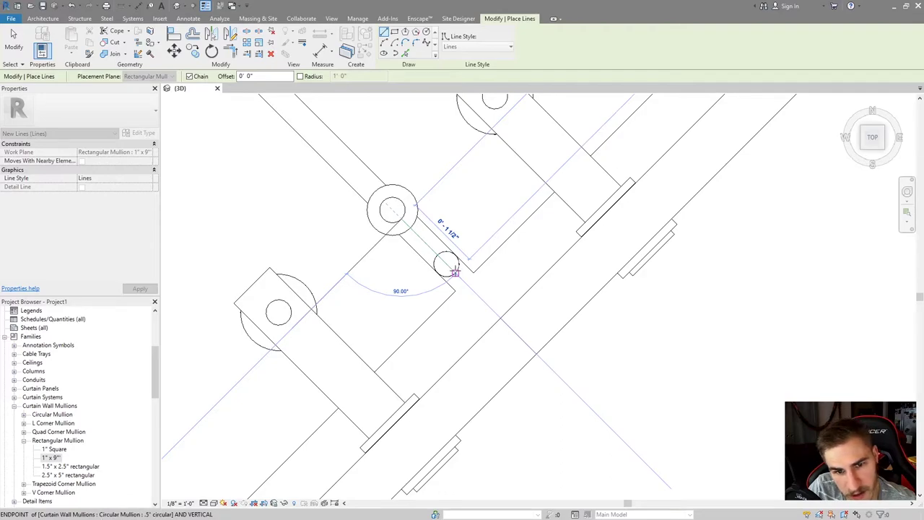
pyautogui.press('Escape')
pyautogui.press('Escape')
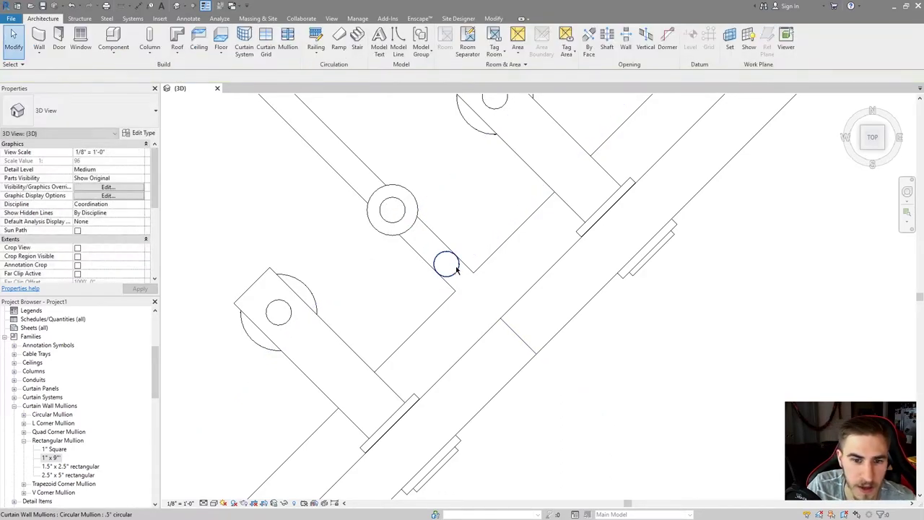
# Identify the profile used by the .5" circular mullion and set the Circular - Mullion .5" profile's offset to 3 3/4".
pyautogui.click(450, 278)
pyautogui.click(144, 134)
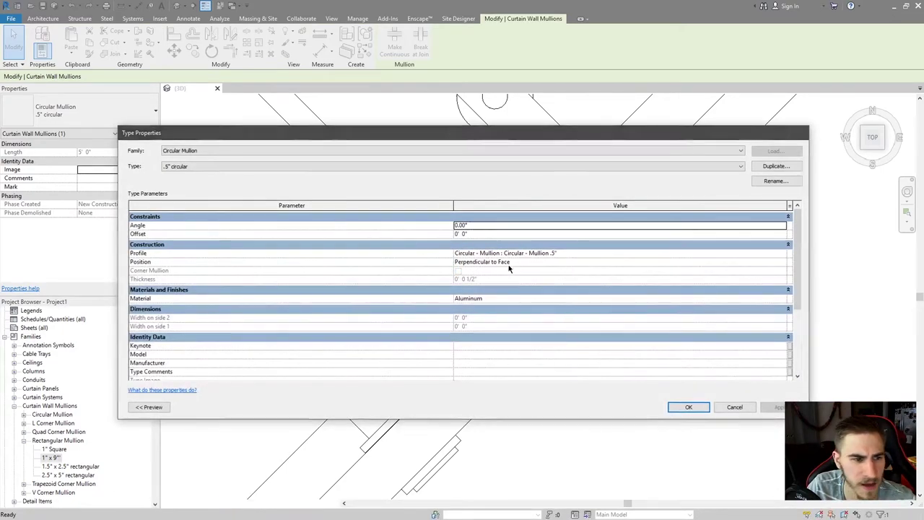
pyautogui.press('Escape')
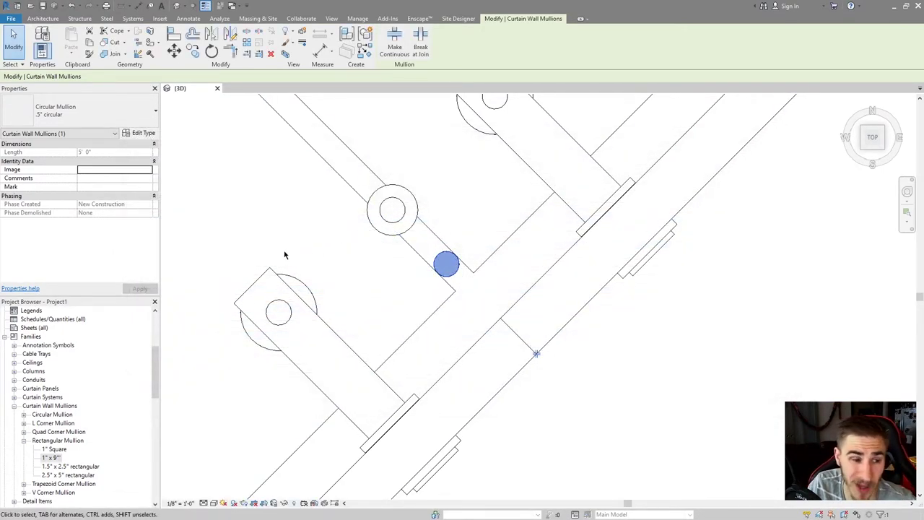
pyautogui.scroll(-10, 111, 385)
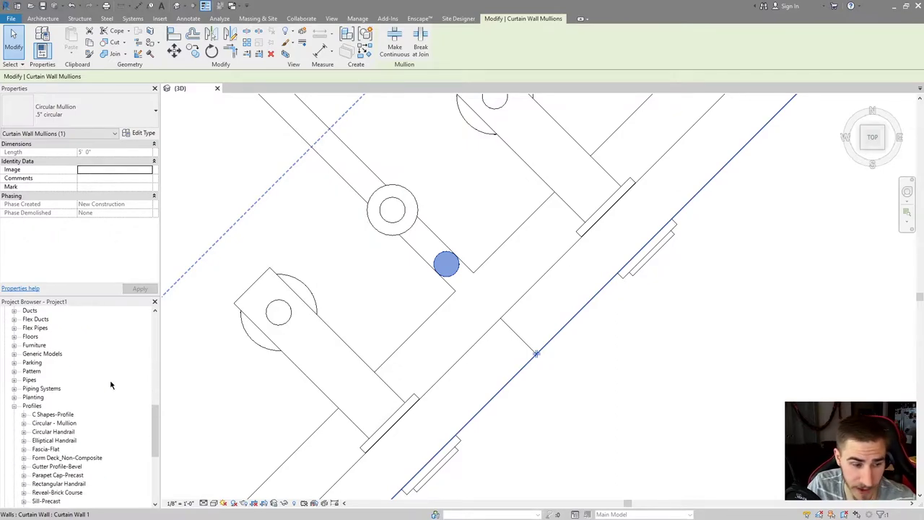
pyautogui.click(41, 423)
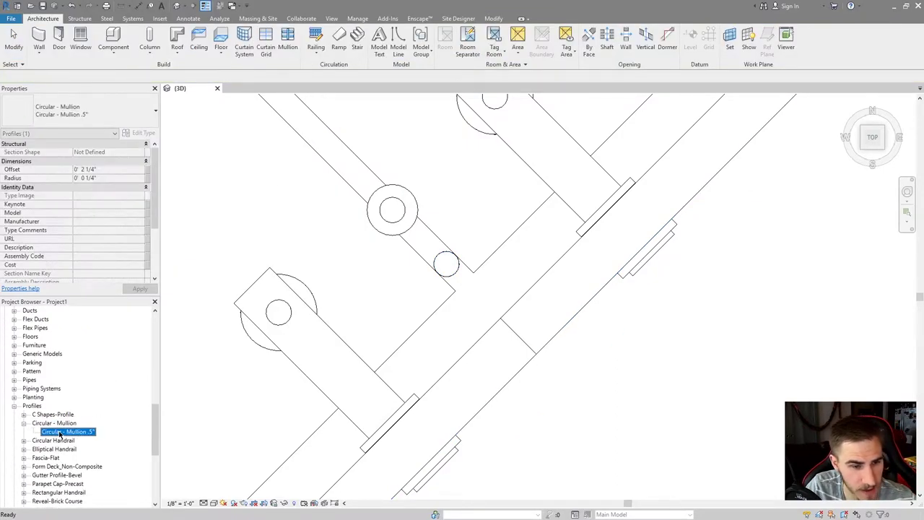
pyautogui.doubleClick(68, 431)
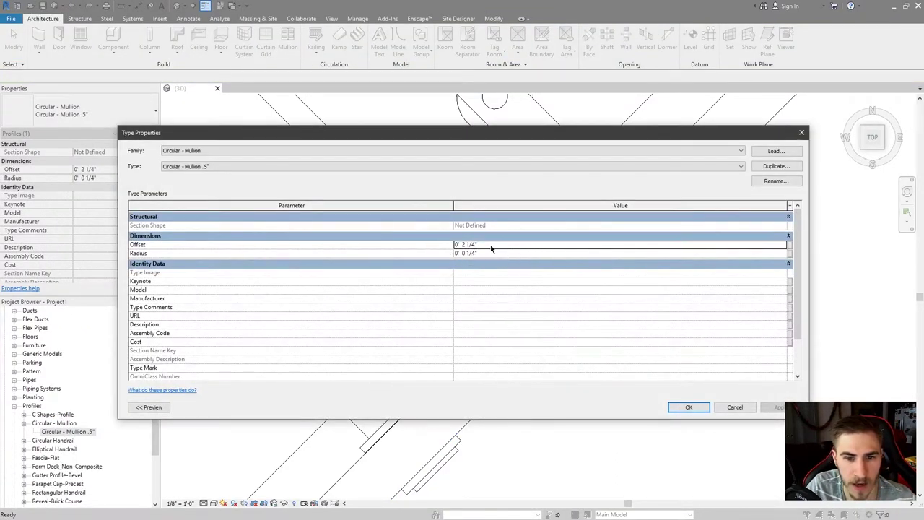
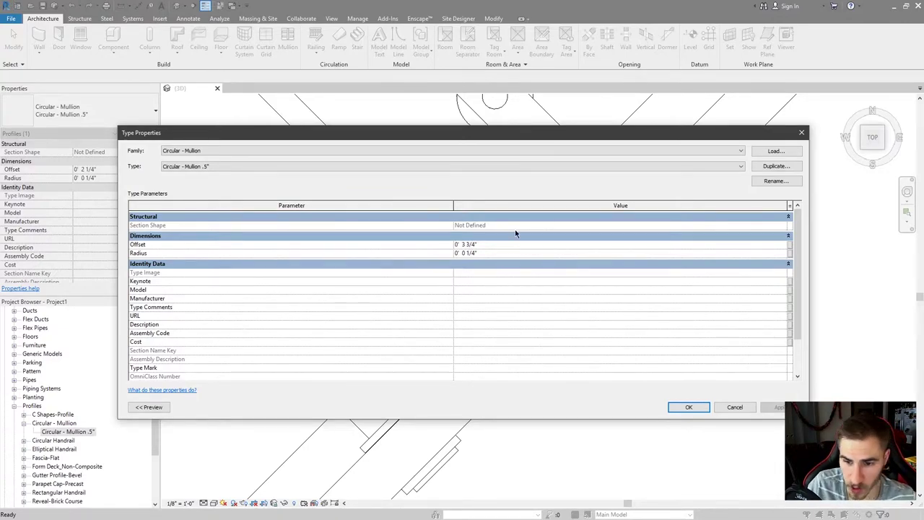
pyautogui.click(688, 408)
pyautogui.scroll(5, 426, 392)
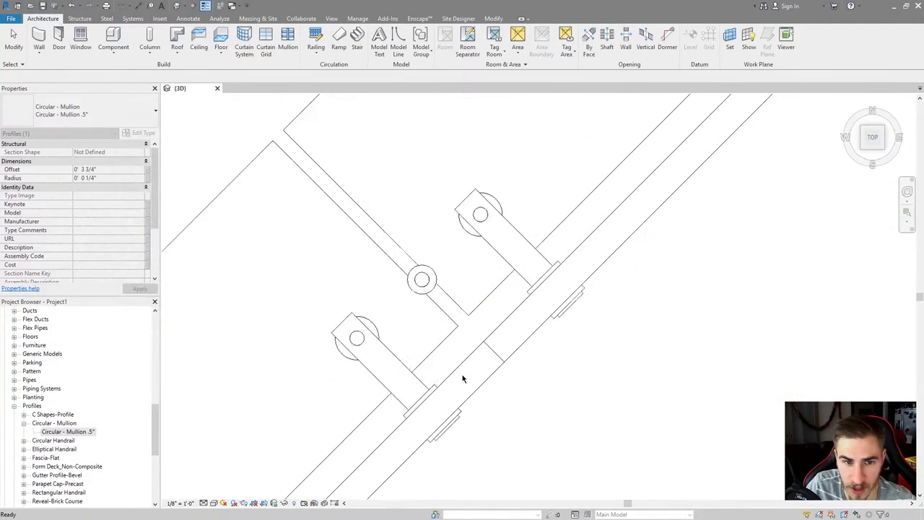
pyautogui.click(438, 334)
# Turn off the section box to show both curtain walls at full height.
pyautogui.keyDown('shift'); pyautogui.moveTo(437, 333); pyautogui.dragTo(568, 381, button='middle'); pyautogui.keyUp('shift')
pyautogui.scroll(-2, 534, 264)
pyautogui.scroll(-4, 552, 311)
pyautogui.scroll(-2, 568, 382)
pyautogui.scroll(-3, 89, 202)
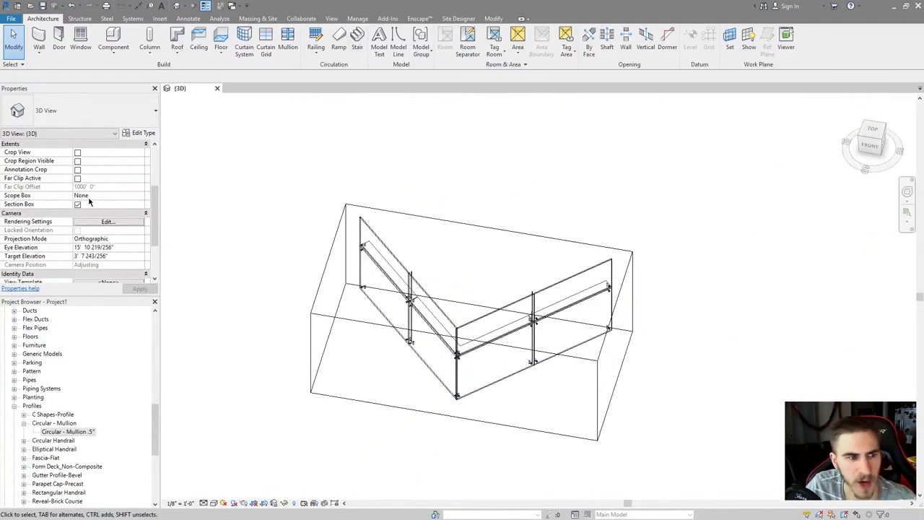
pyautogui.click(77, 204)
pyautogui.keyDown('shift'); pyautogui.moveTo(620, 366); pyautogui.dragTo(568, 282, button='middle'); pyautogui.keyUp('shift')
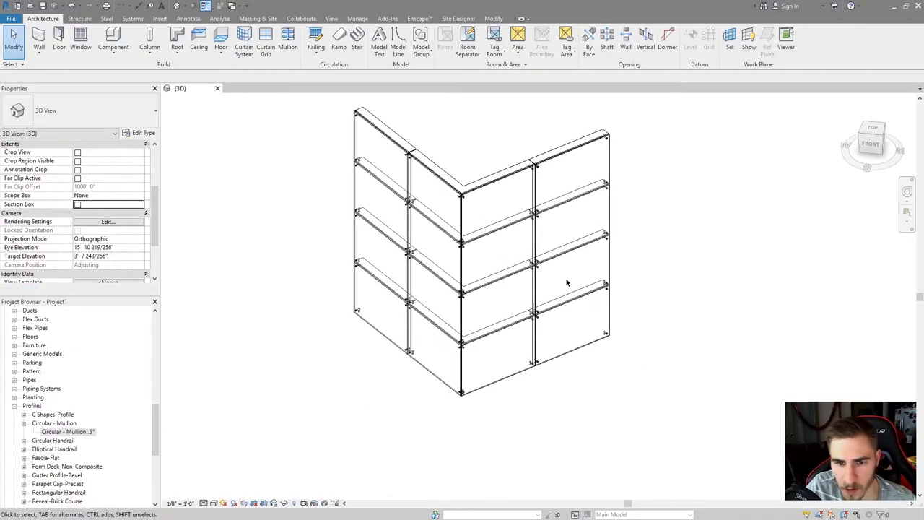
# Check the center mullion visibility parameters of the lowest panel beside the corner on the right curtain wall.
pyautogui.scroll(6, 507, 337)
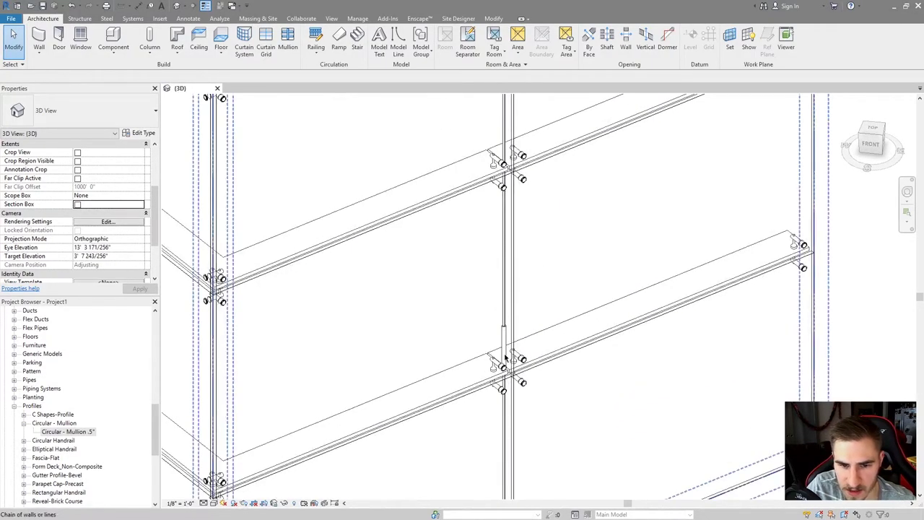
pyautogui.click(504, 359)
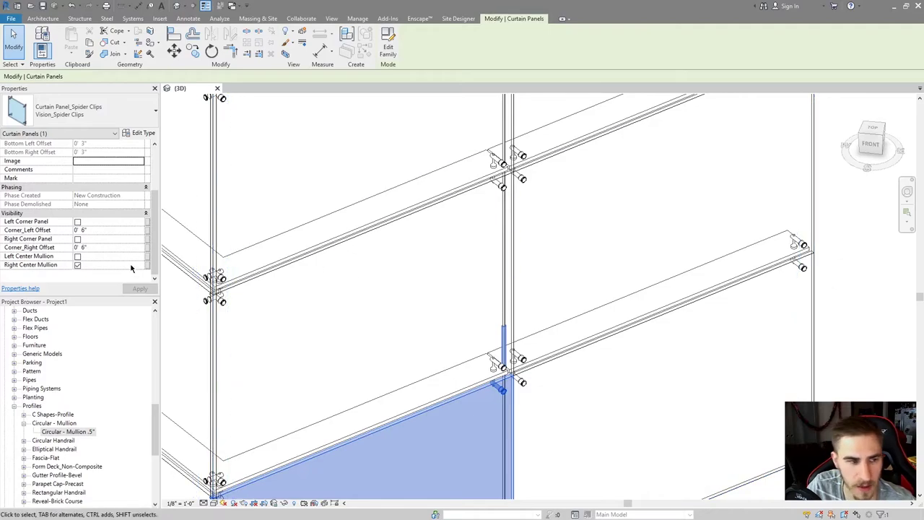
pyautogui.scroll(-3, 507, 395)
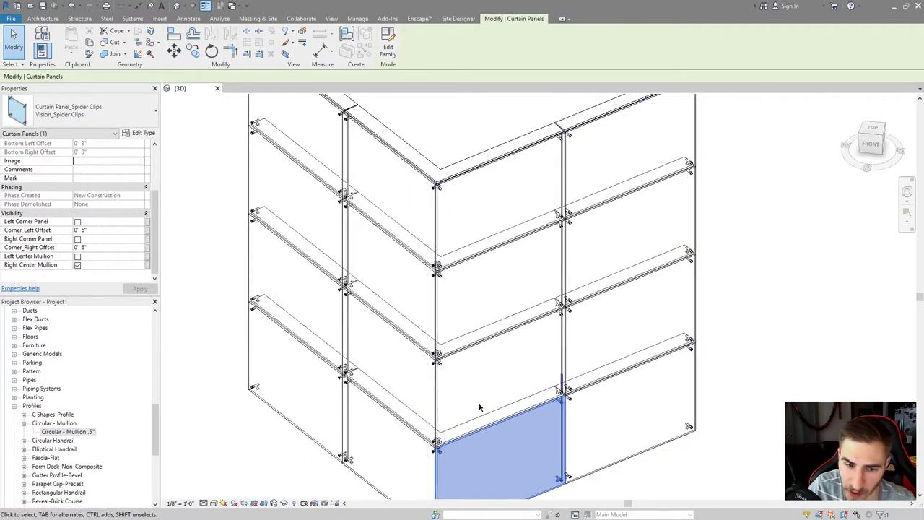
pyautogui.keyDown('shift'); pyautogui.moveTo(378, 423); pyautogui.dragTo(383, 395, button='middle'); pyautogui.keyUp('shift')
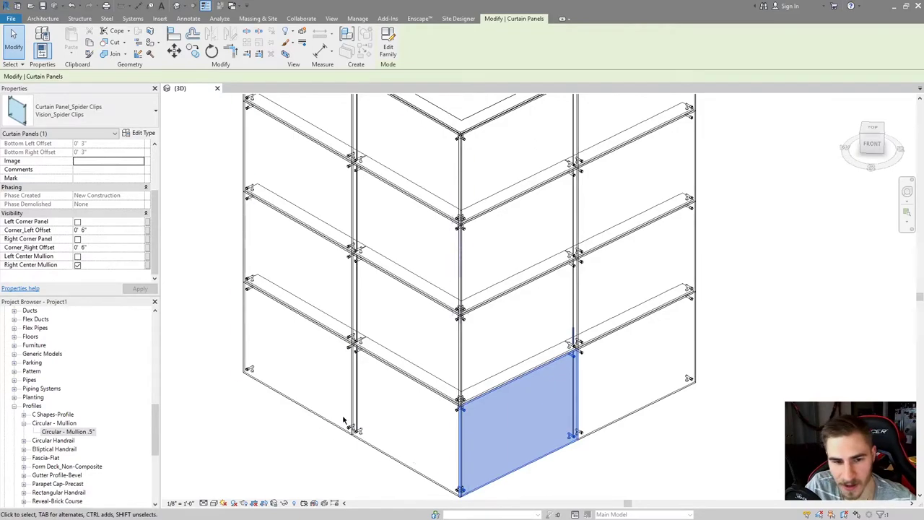
# Turn on Left Center Mullion for the three lowest panels beside the corner on the left curtain wall.
pyautogui.press('Tab')
pyautogui.click(358, 376)
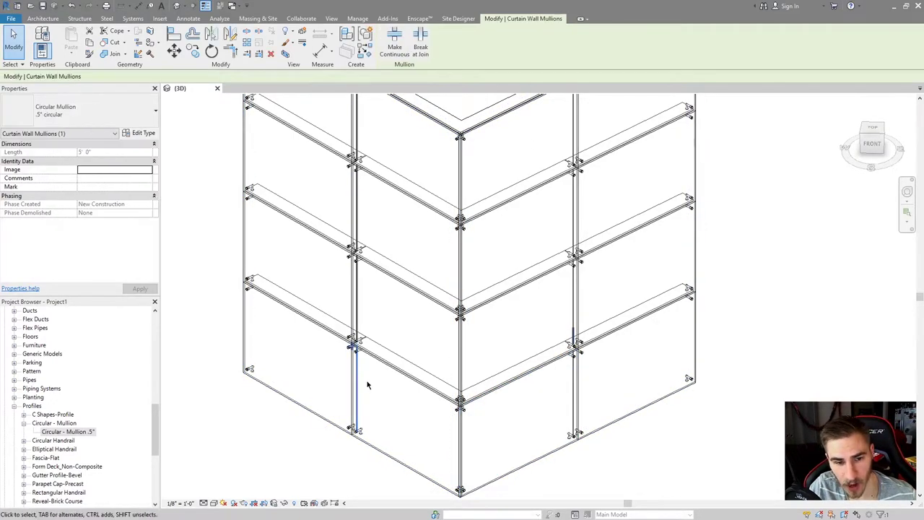
pyautogui.press('Escape')
pyautogui.click(383, 368)
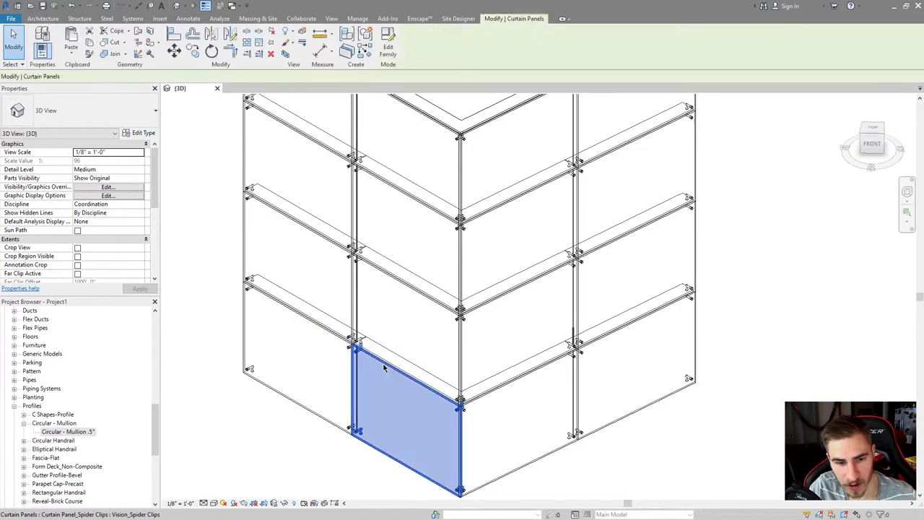
pyautogui.keyDown('ctrl'); pyautogui.click(428, 303); pyautogui.keyUp('ctrl')
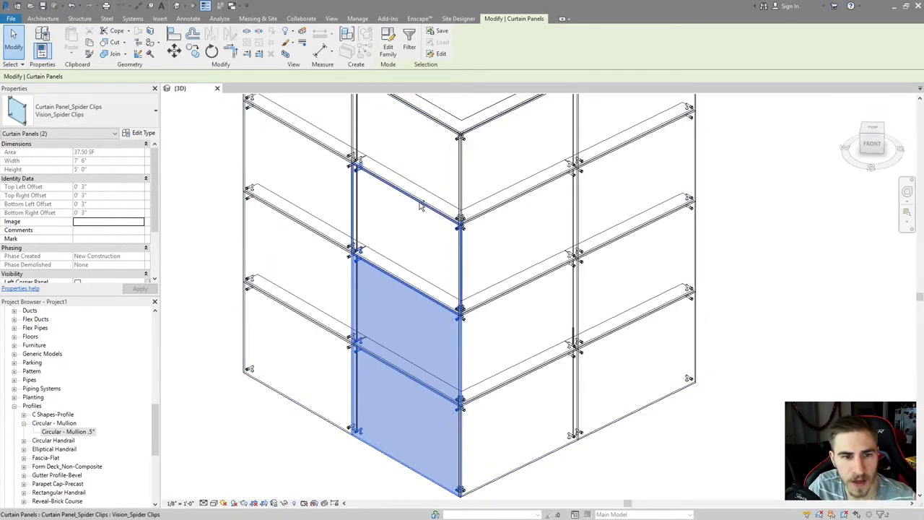
pyautogui.keyDown('ctrl'); pyautogui.click(420, 205); pyautogui.keyUp('ctrl')
pyautogui.scroll(-3, 79, 267)
pyautogui.scroll(3, 310, 171)
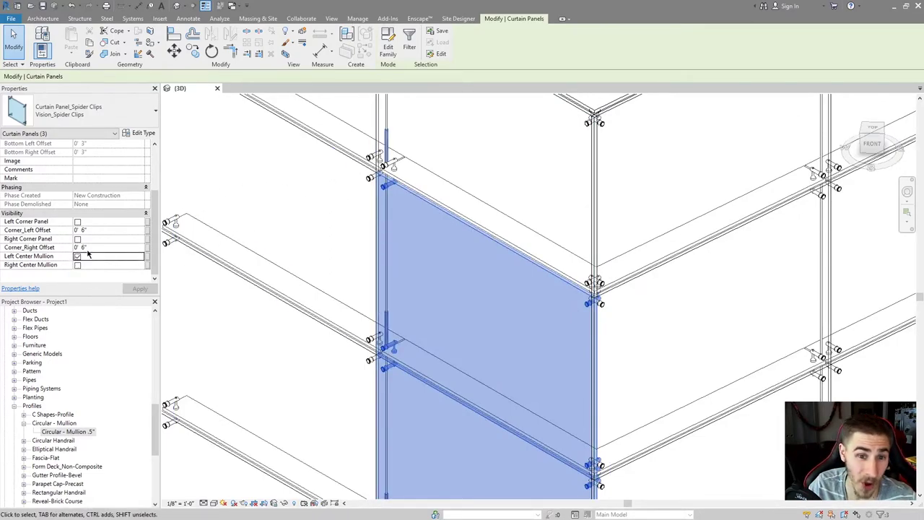
pyautogui.scroll(-2, 335, 212)
pyautogui.scroll(2, 322, 397)
pyautogui.scroll(1, 322, 396)
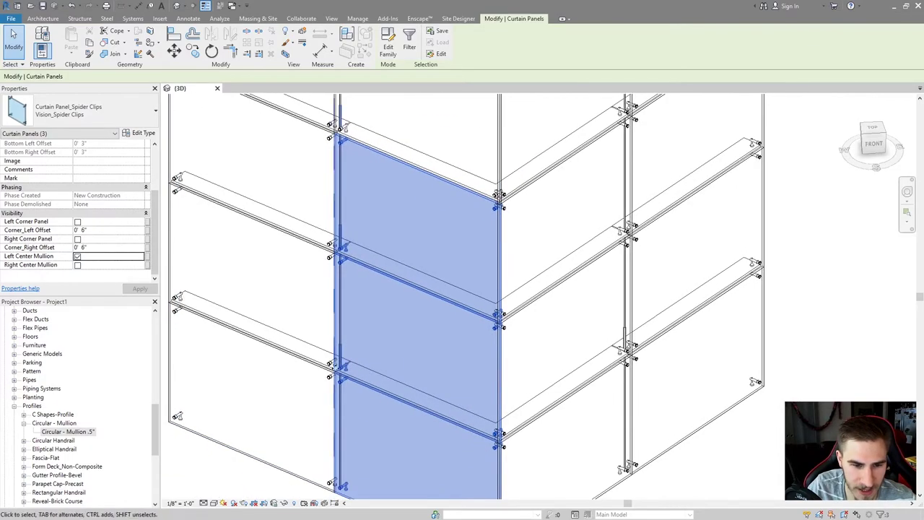
pyautogui.press('Escape')
# Turn on Right Center Mullion for the second- and third-row panels beside the corner on the right curtain wall.
pyautogui.scroll(-1, 612, 330)
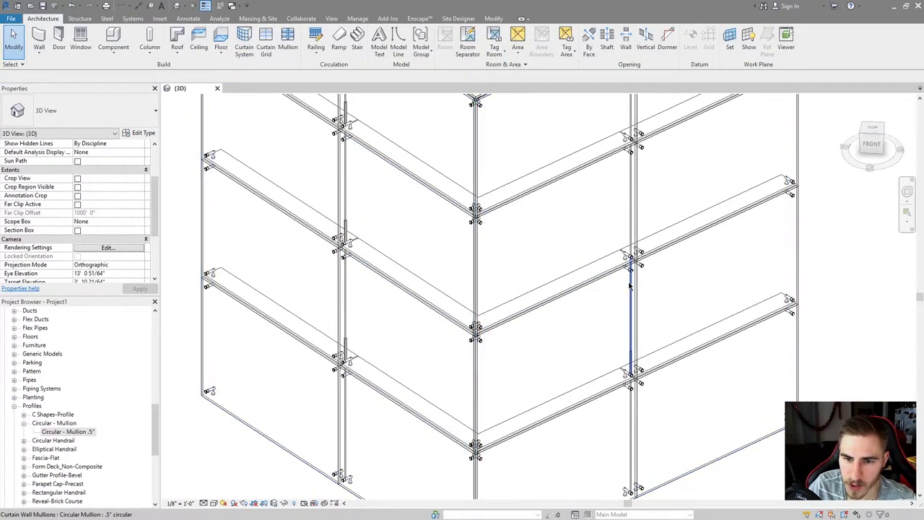
pyautogui.press('Tab')
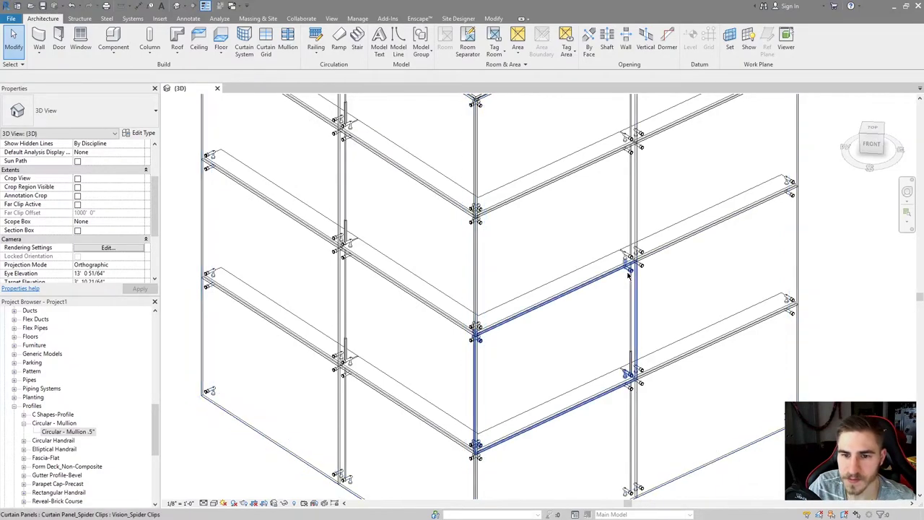
pyautogui.click(628, 274)
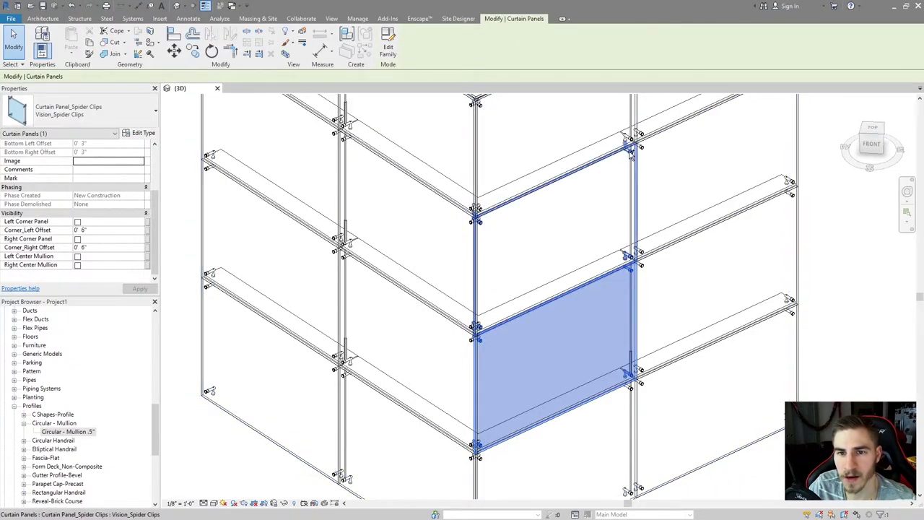
pyautogui.keyDown('ctrl'); pyautogui.click(630, 153); pyautogui.keyUp('ctrl')
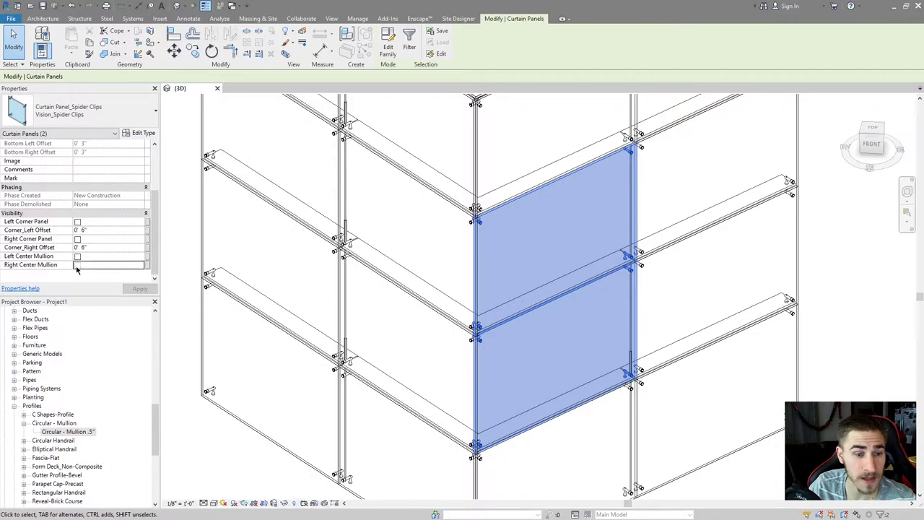
pyautogui.press('Escape')
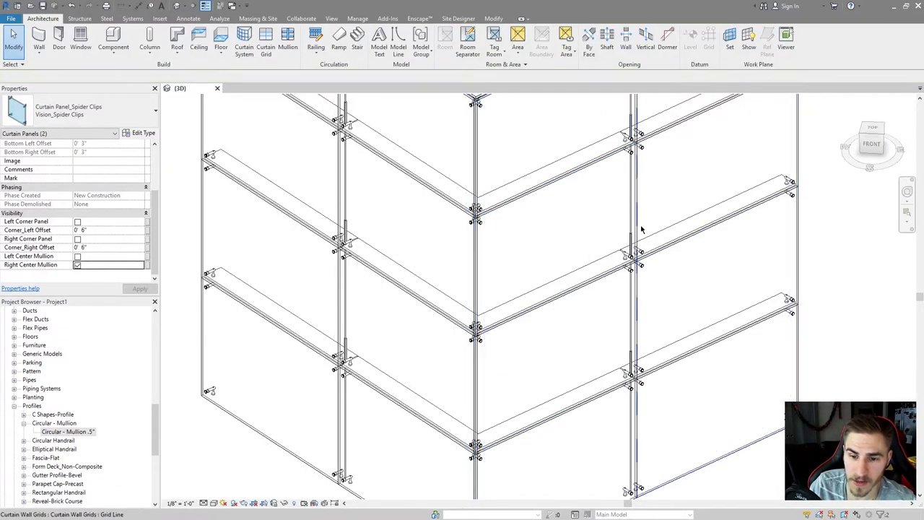
# Try the Vision_Spider Clips - Bottom type on the right curtain wall's lowest outer panel and set it to Vision_Spider Clips - Top.
pyautogui.moveTo(577, 392); pyautogui.dragTo(512, 330, button='middle')
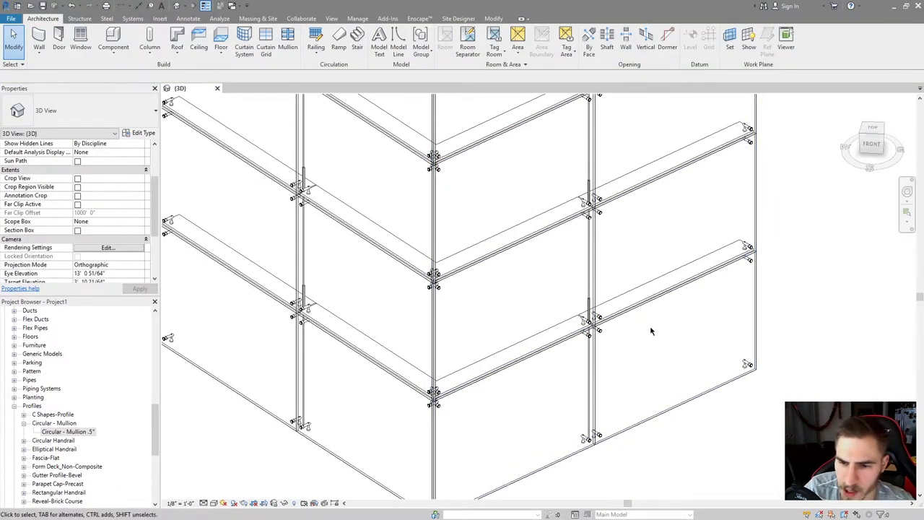
pyautogui.keyDown('shift'); pyautogui.moveTo(652, 330); pyautogui.dragTo(409, 392, button='middle'); pyautogui.keyUp('shift')
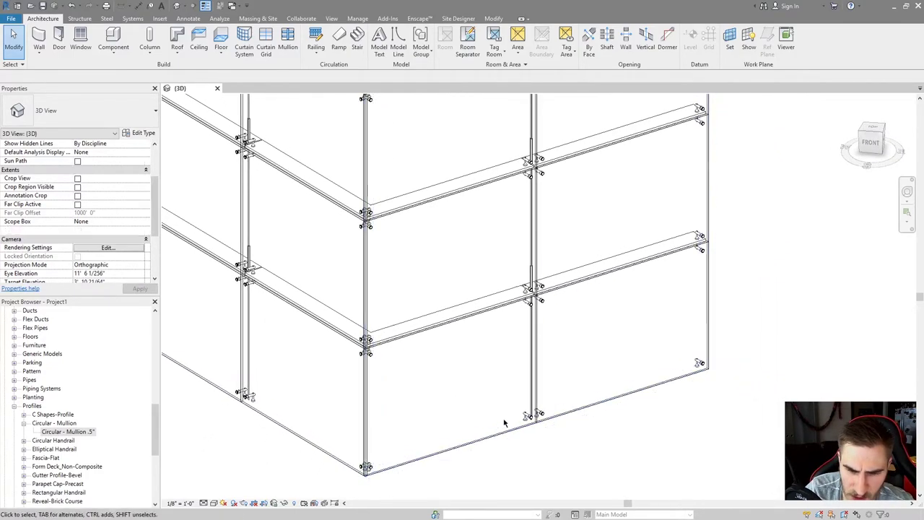
pyautogui.moveTo(510, 427); pyautogui.dragTo(563, 414, button='middle')
pyautogui.press('Tab')
pyautogui.click(566, 411)
pyautogui.click(590, 439)
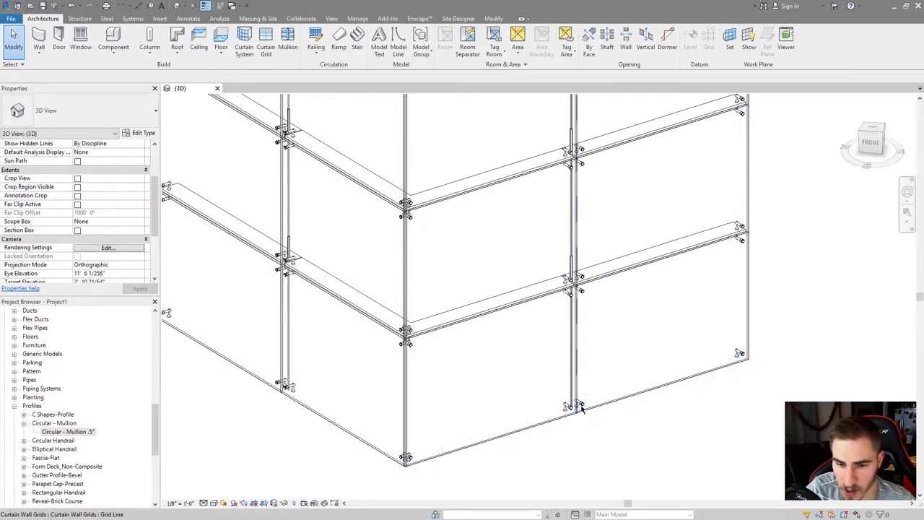
pyautogui.moveTo(623, 341); pyautogui.dragTo(611, 356, button='middle')
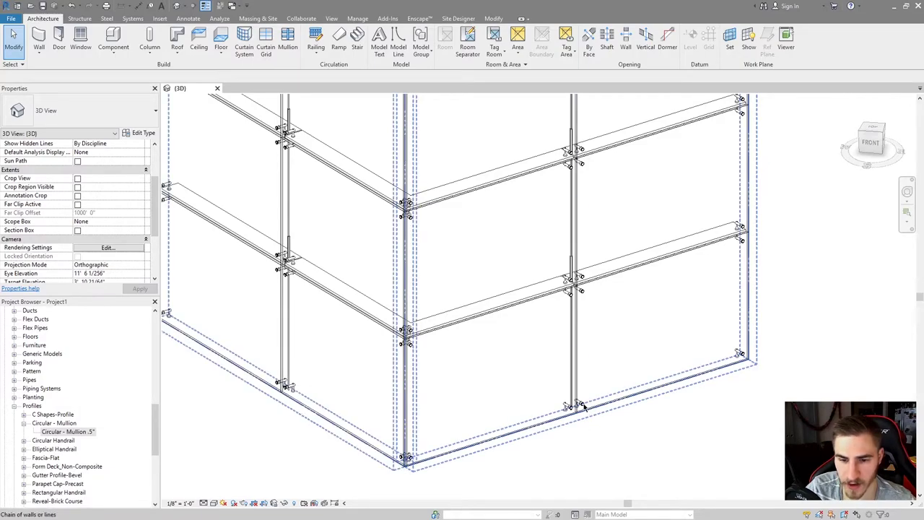
pyautogui.click(612, 355)
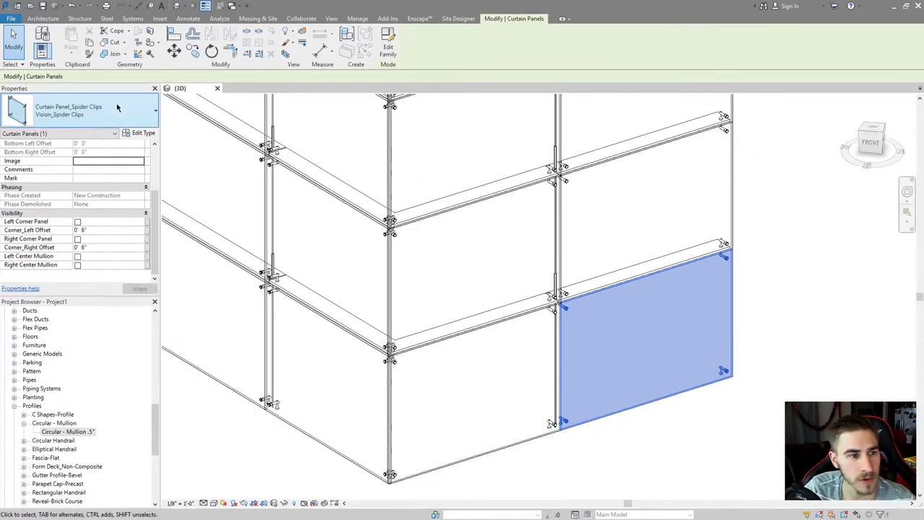
pyautogui.click(115, 108)
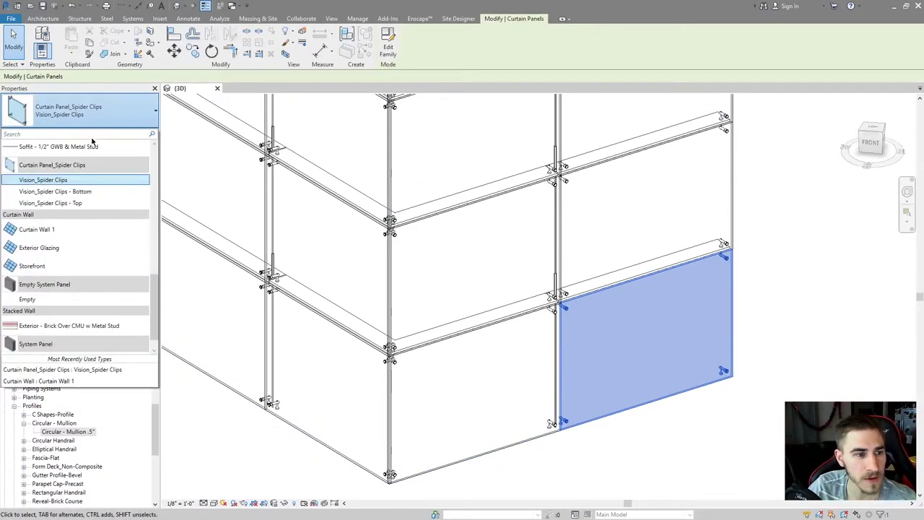
pyautogui.click(96, 192)
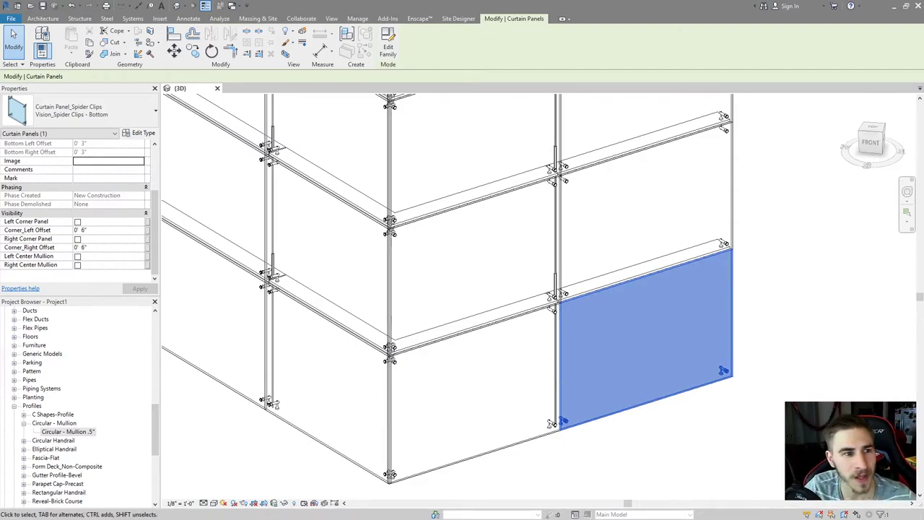
pyautogui.click(80, 110)
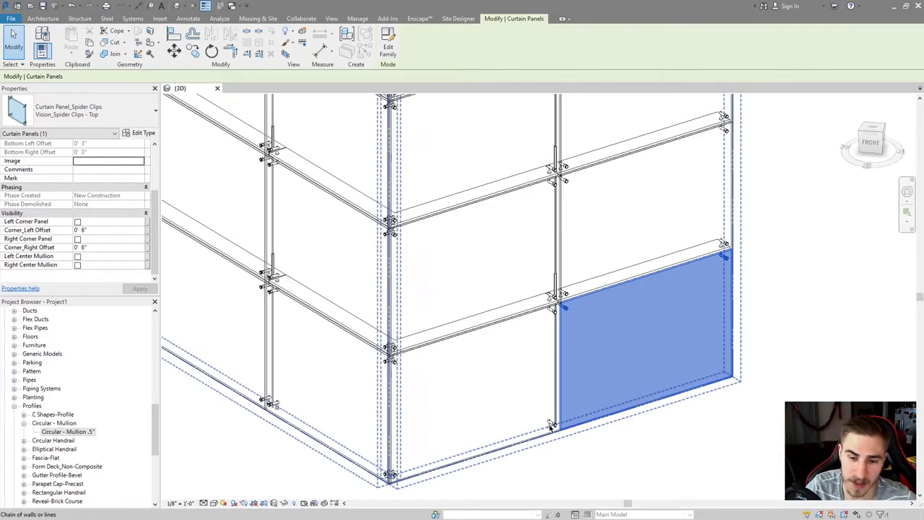
# Change the right curtain wall's lowest panel beside the corner to the Vision_Spider Clips - Top type.
pyautogui.click(473, 390)
pyautogui.click(80, 109)
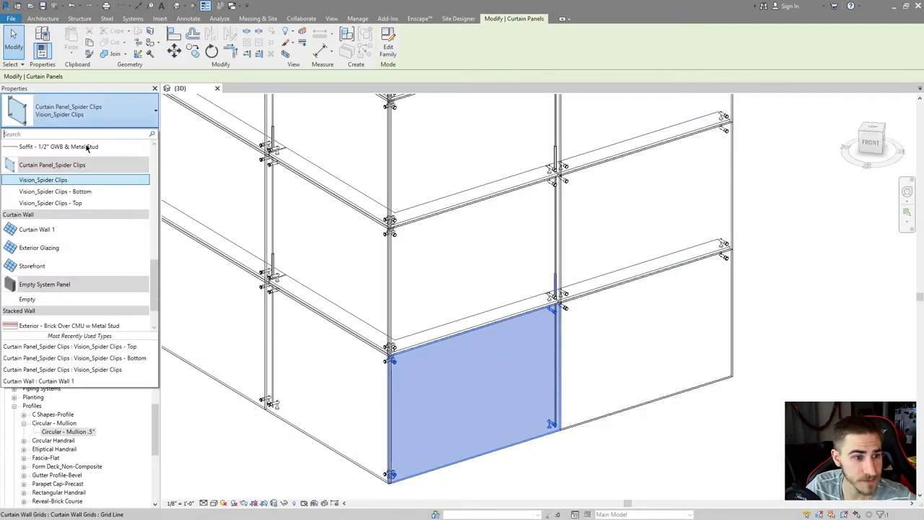
pyautogui.moveTo(505, 240); pyautogui.dragTo(553, 303, button='middle')
pyautogui.scroll(-2, 429, 429)
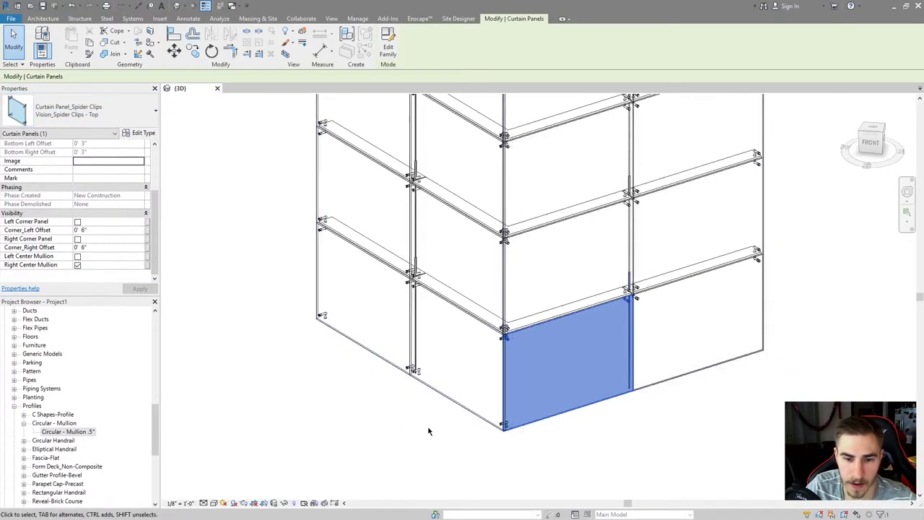
pyautogui.click(429, 429)
pyautogui.press('Escape')
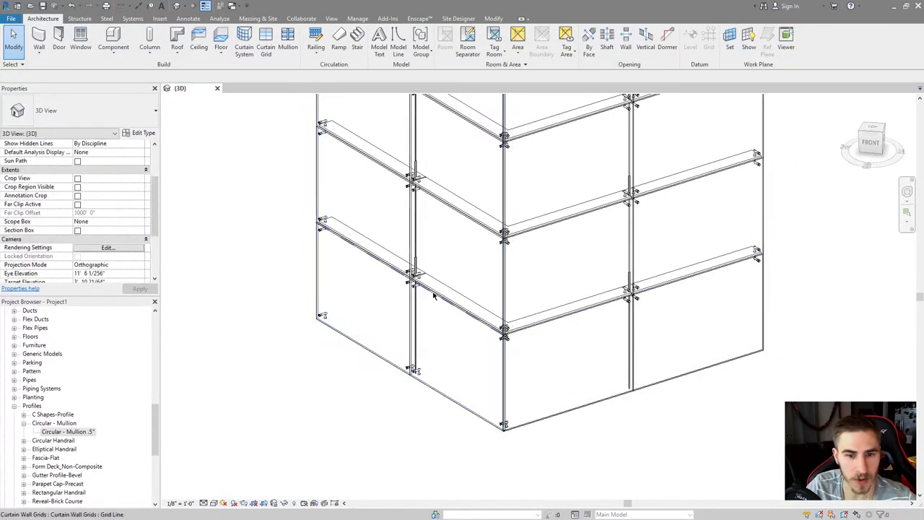
# Select both bottom-row panels of the left curtain wall together and change them to Vision_Spider Clips - Top.
pyautogui.press('Tab')
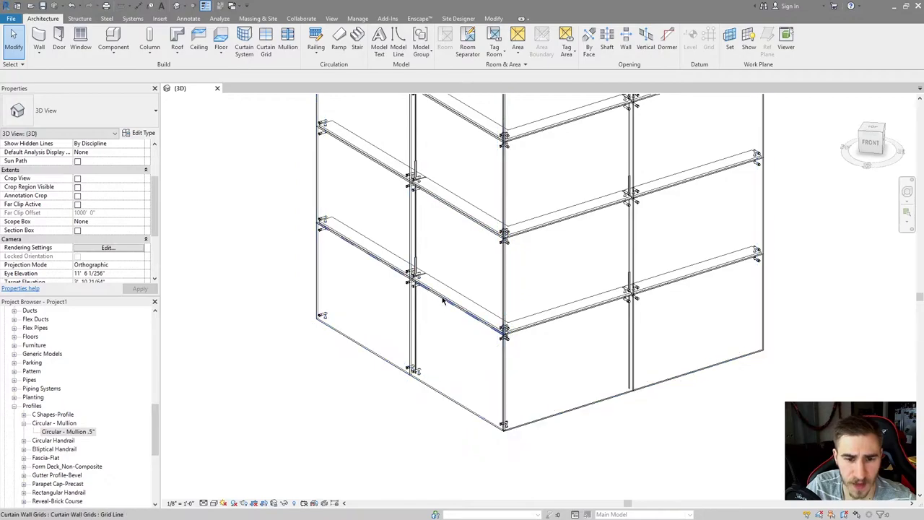
pyautogui.rightClick(443, 301)
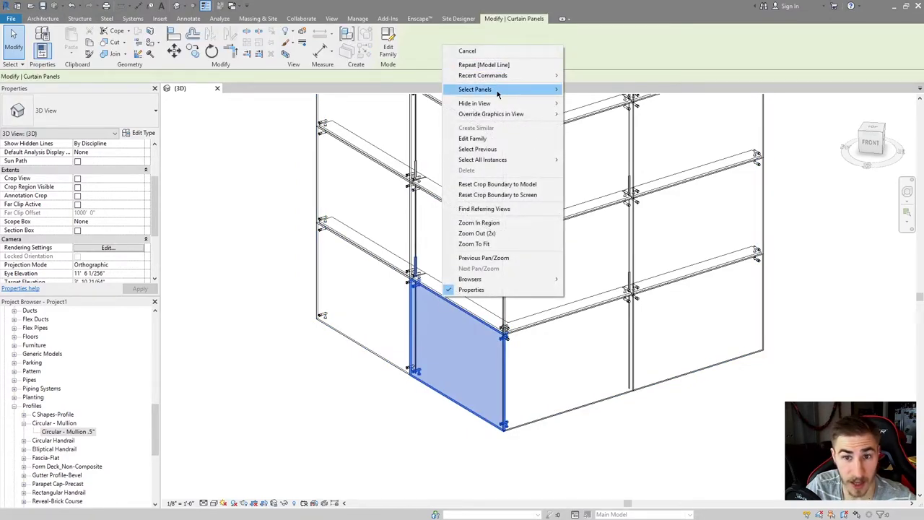
pyautogui.moveTo(499, 94)
pyautogui.click(605, 100)
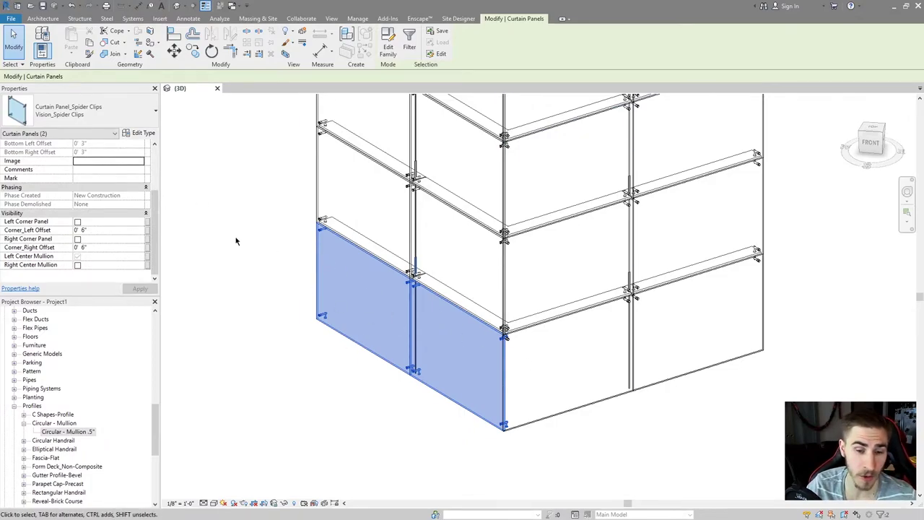
pyautogui.click(83, 110)
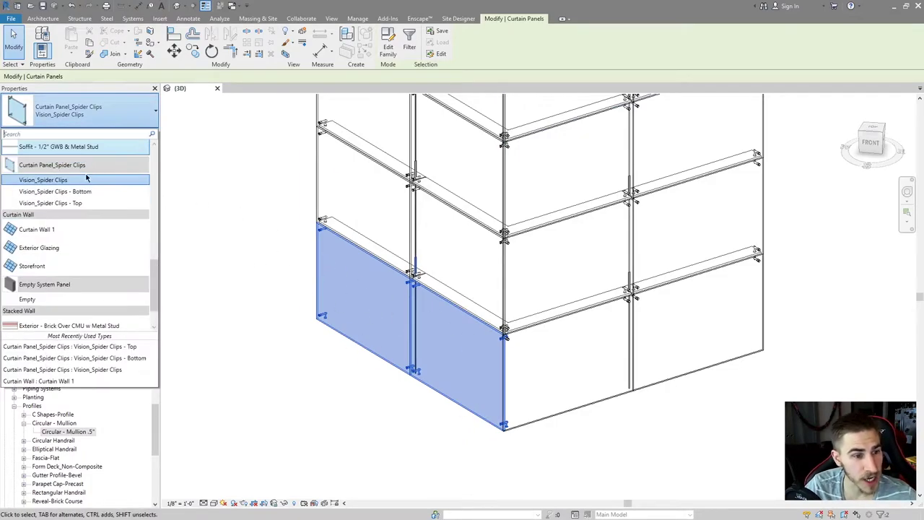
pyautogui.click(83, 205)
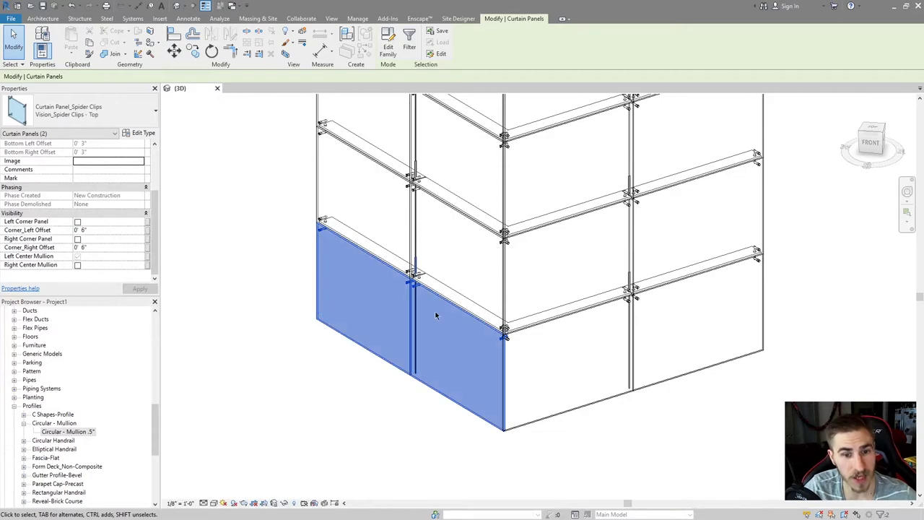
pyautogui.click(367, 423)
# Rotate both curtain walls together in plan so that they align with the north-south and east-west axes.
pyautogui.keyDown('shift'); pyautogui.moveTo(368, 423); pyautogui.dragTo(604, 373, button='middle'); pyautogui.keyUp('shift')
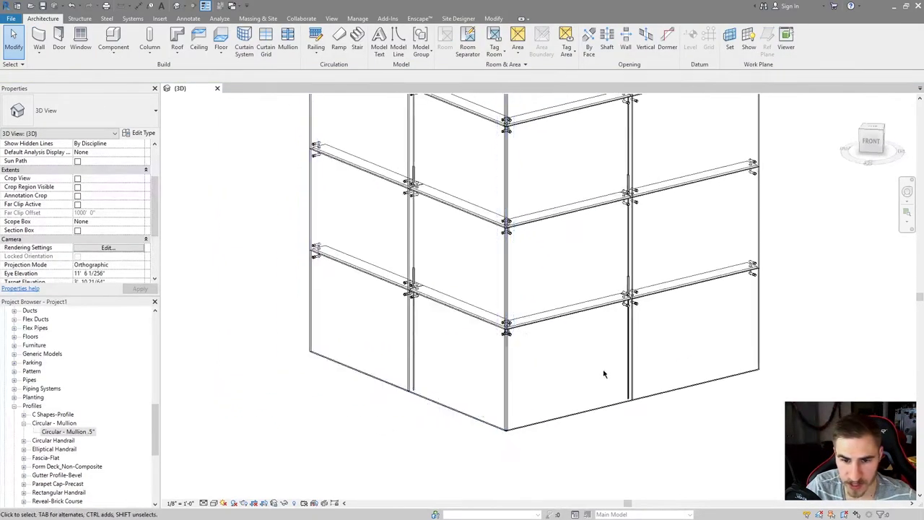
pyautogui.keyDown('shift'); pyautogui.moveTo(662, 342); pyautogui.dragTo(527, 297, button='middle'); pyautogui.keyUp('shift')
pyautogui.scroll(5, 637, 335)
pyautogui.scroll(-6, 531, 310)
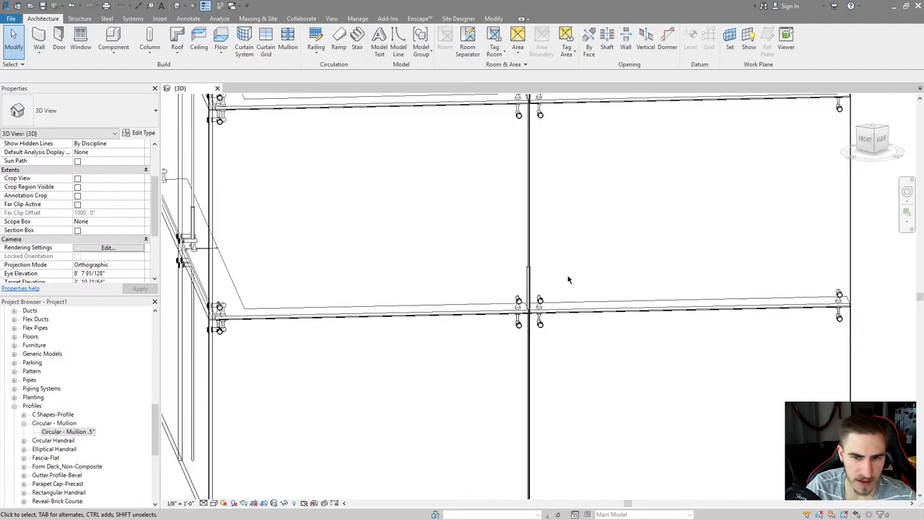
pyautogui.keyDown('shift'); pyautogui.moveTo(579, 336); pyautogui.dragTo(448, 293, button='middle'); pyautogui.keyUp('shift')
pyautogui.scroll(-2, 646, 208)
pyautogui.moveTo(645, 209); pyautogui.dragTo(428, 351)
pyautogui.press('r')
pyautogui.press('o')
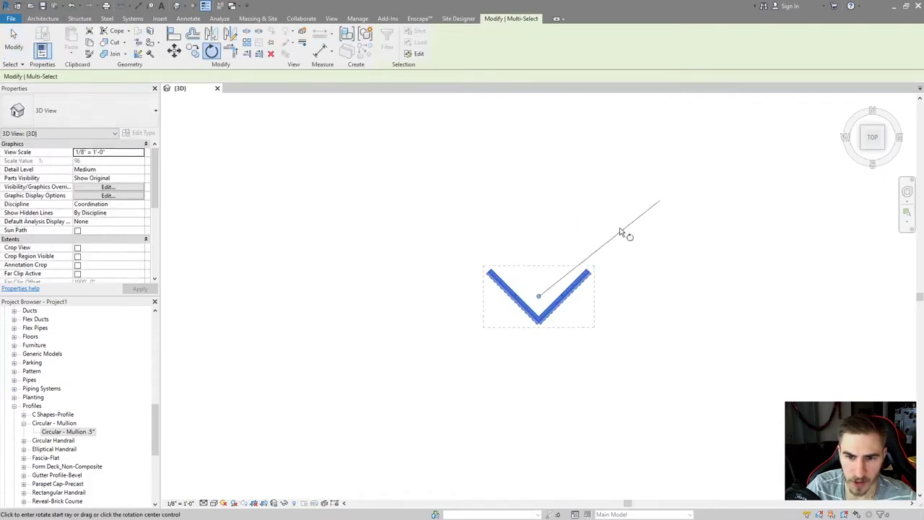
pyautogui.click(605, 227)
pyautogui.press('Escape')
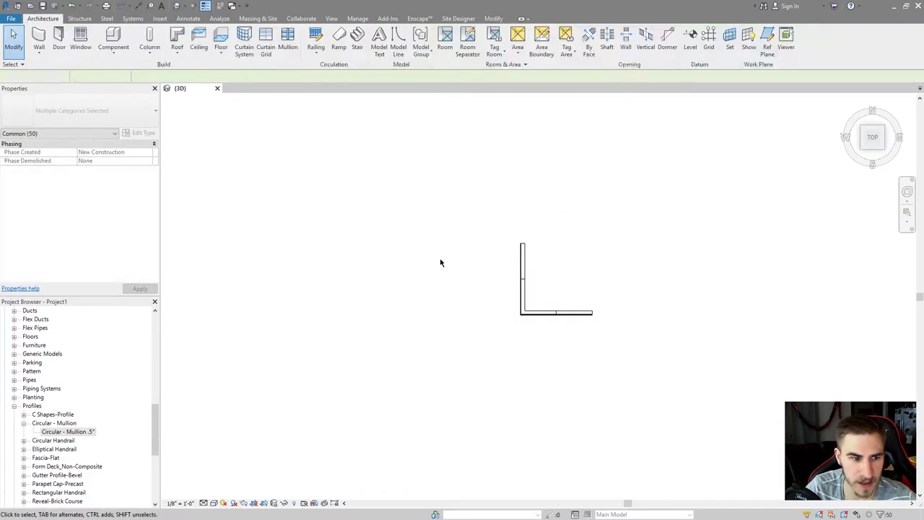
# Open the South elevation and examine the spider clips where the curtain panels meet above the bottom row.
pyautogui.scroll(-2, 95, 353)
pyautogui.scroll(3, 95, 353)
pyautogui.scroll(6, 72, 390)
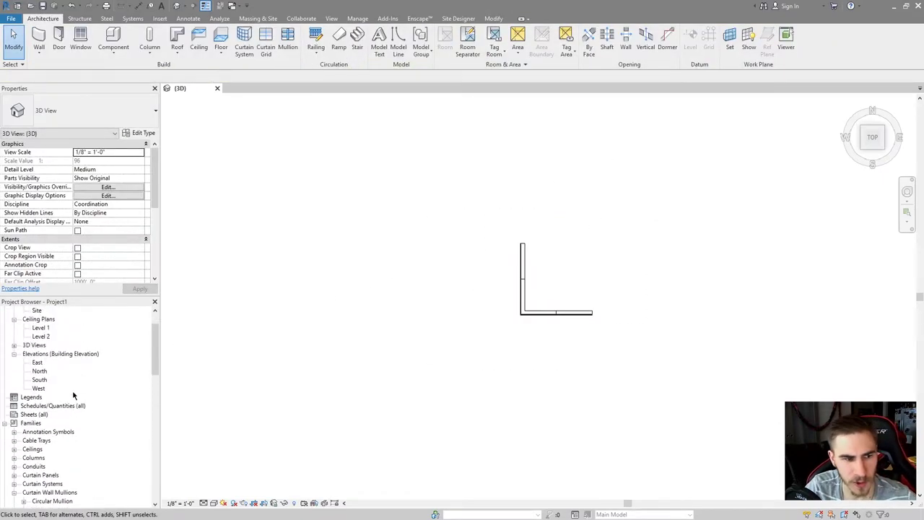
pyautogui.doubleClick(39, 415)
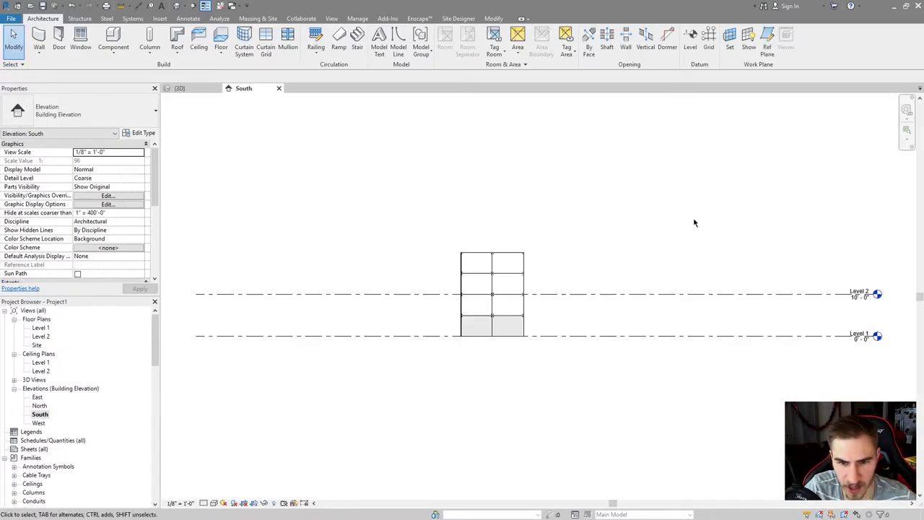
pyautogui.scroll(5, 558, 310)
pyautogui.scroll(2, 557, 310)
pyautogui.scroll(-5, 547, 299)
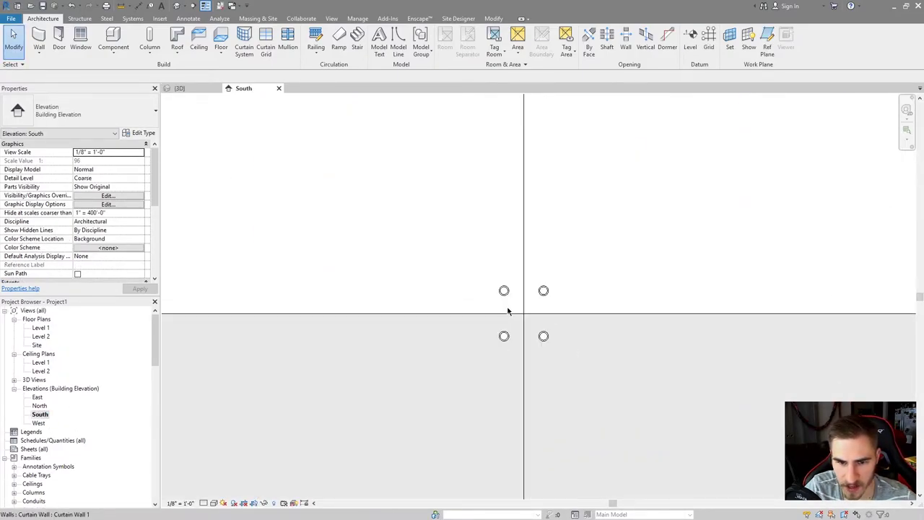
pyautogui.scroll(-3, 430, 364)
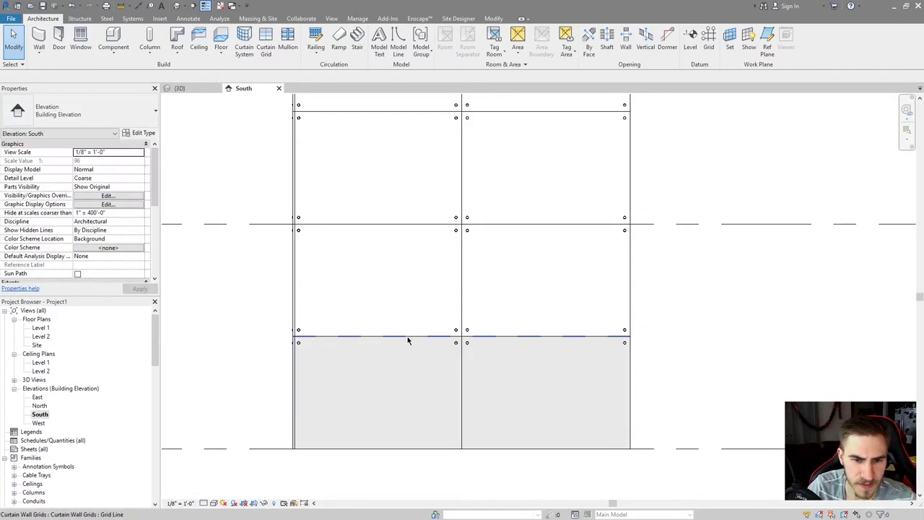
# Select the right-hand panel above the bottom row and check the glass material assigned to its type.
pyautogui.click(496, 337)
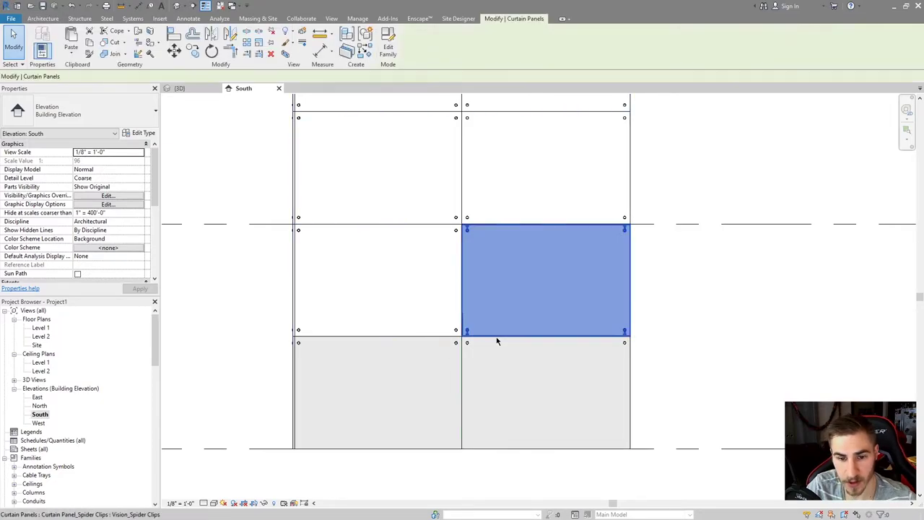
pyautogui.click(138, 132)
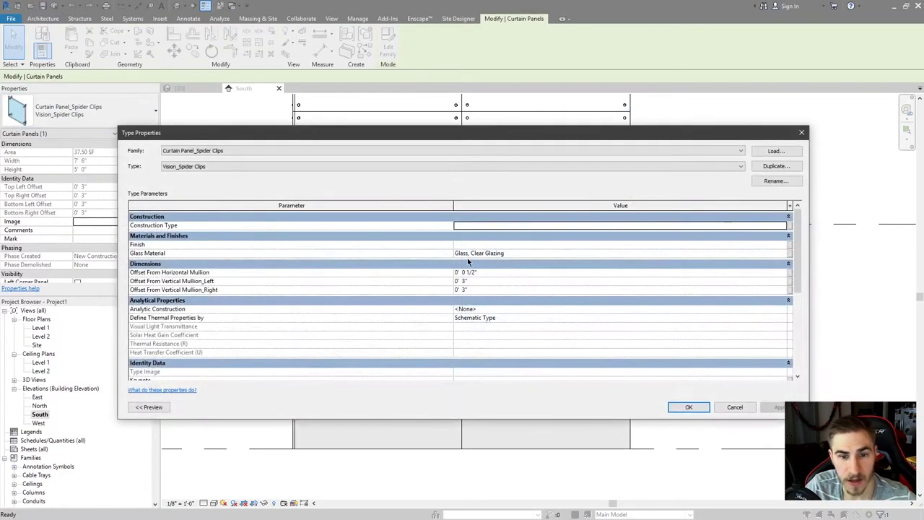
pyautogui.press('Escape')
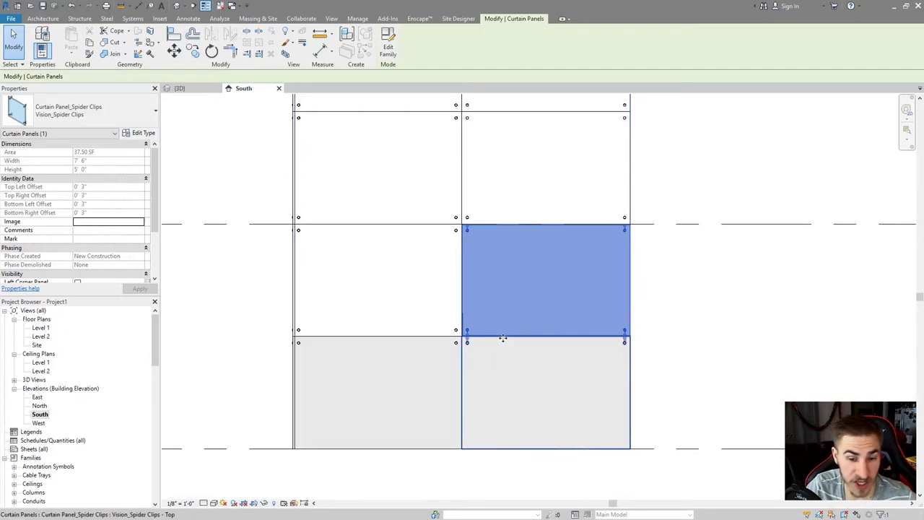
# Set the glass material of the bottom-row Vision_Spider Clips - Top panel type to Glass, Clear Glazing.
pyautogui.click(503, 339)
pyautogui.click(142, 132)
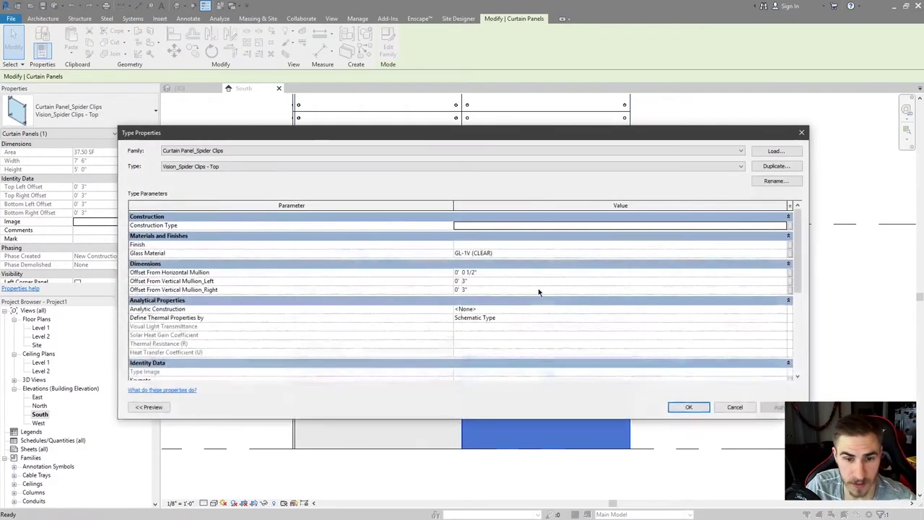
pyautogui.click(779, 252)
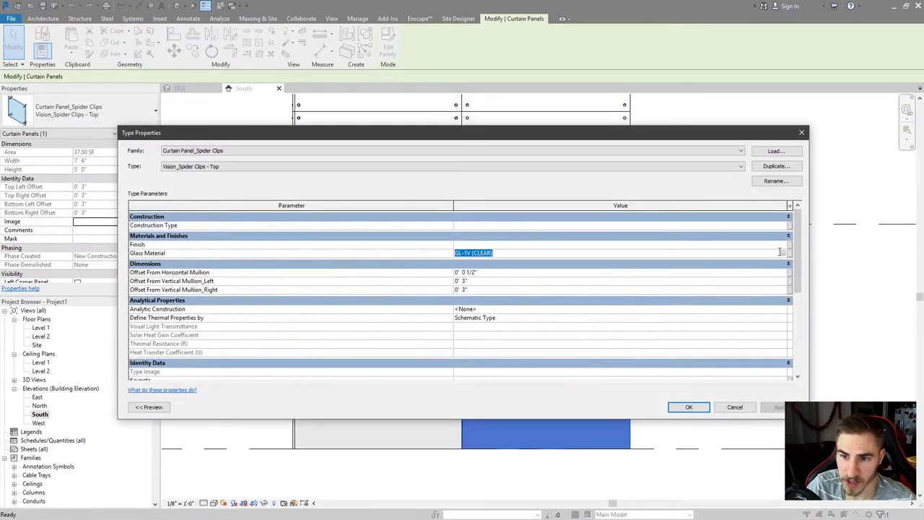
pyautogui.click(782, 255)
pyautogui.write('ss')
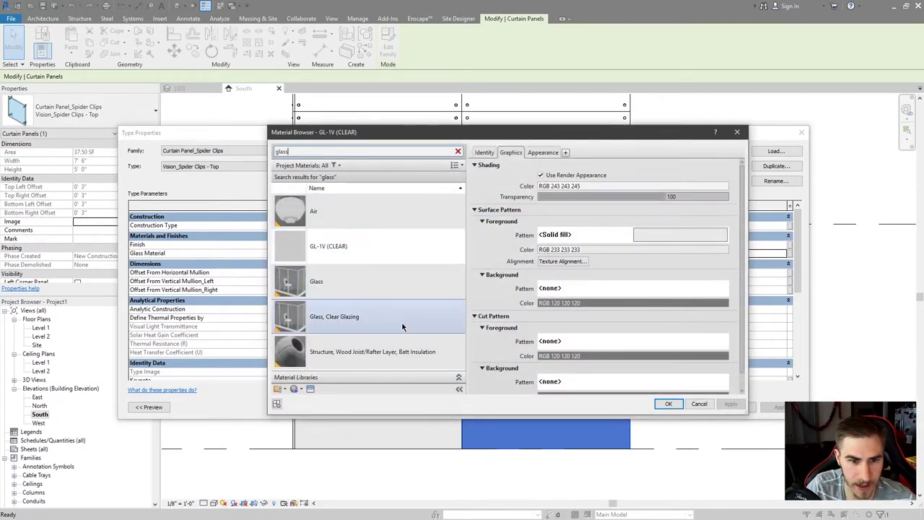
pyautogui.click(379, 315)
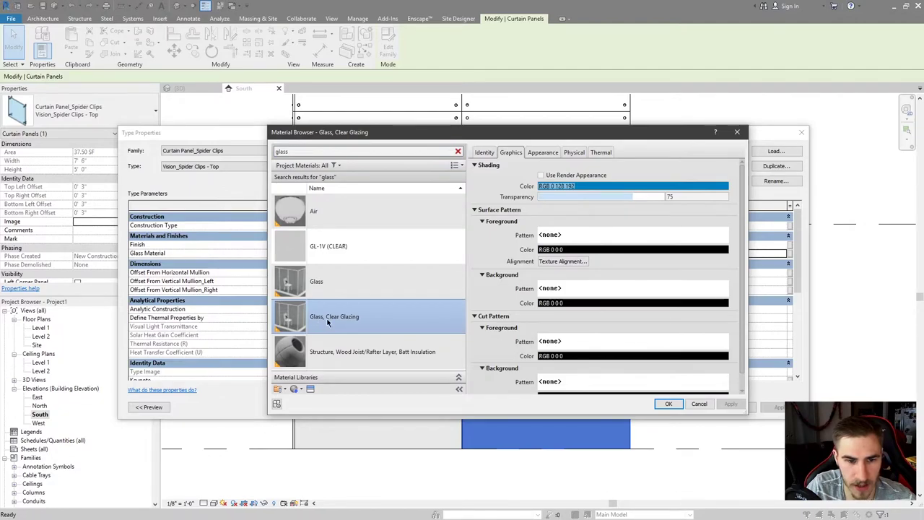
pyautogui.click(671, 405)
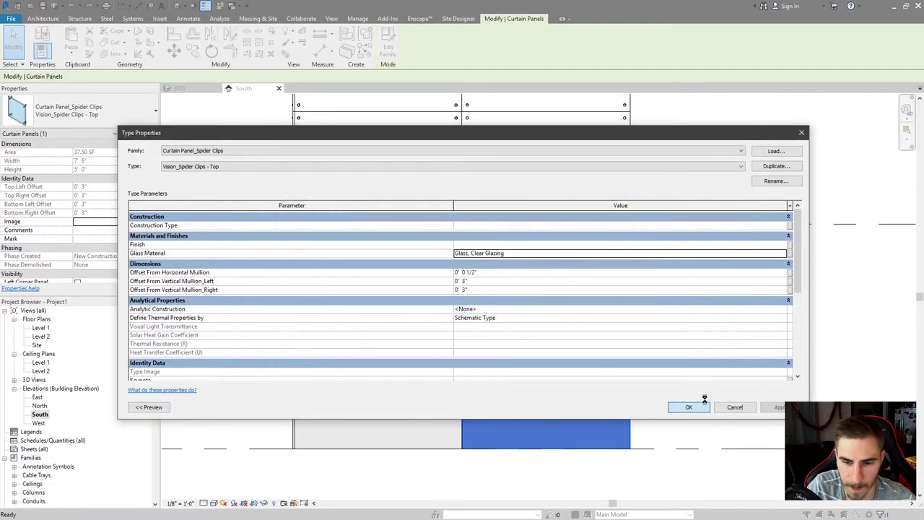
pyautogui.click(692, 406)
# Check the spider clip's horizontal offset from the vertical grid line with a temporary aligned dimension.
pyautogui.scroll(6, 518, 310)
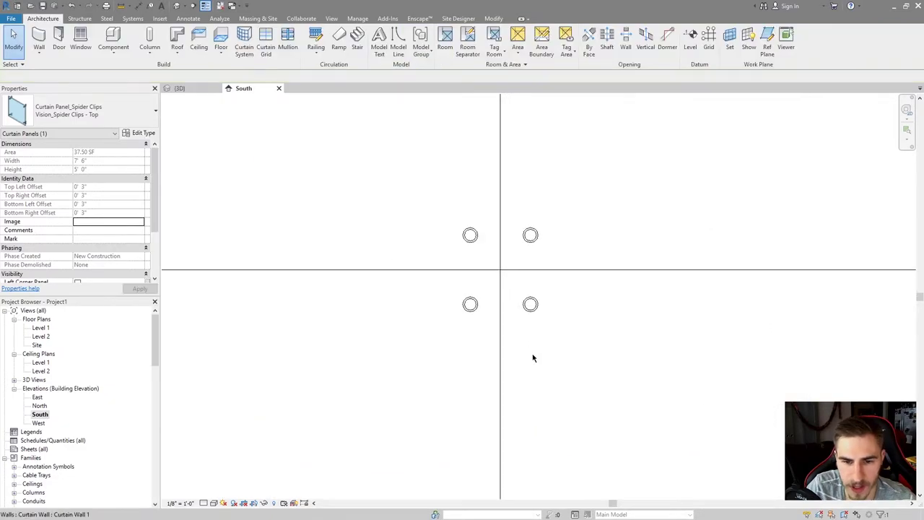
pyautogui.press('Escape')
pyautogui.moveTo(532, 297); pyautogui.dragTo(479, 319, button='middle')
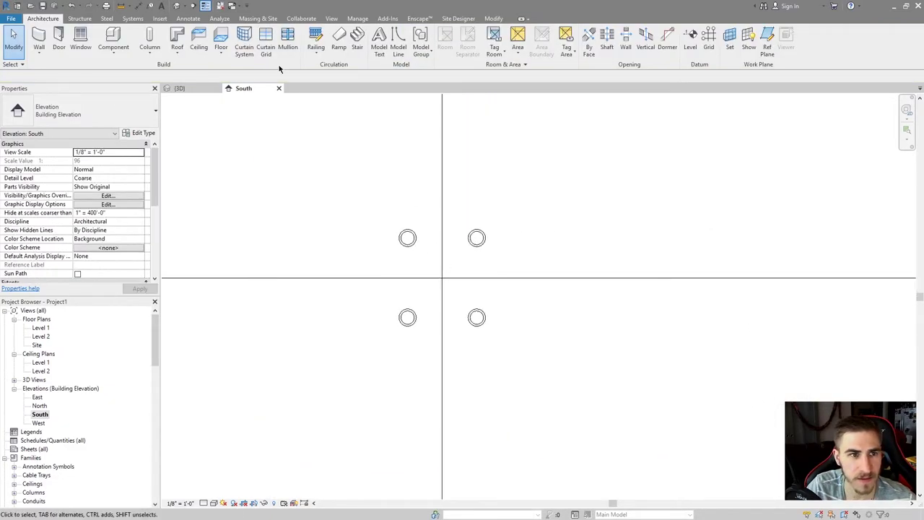
pyautogui.scroll(-2, 442, 237)
pyautogui.click(138, 5)
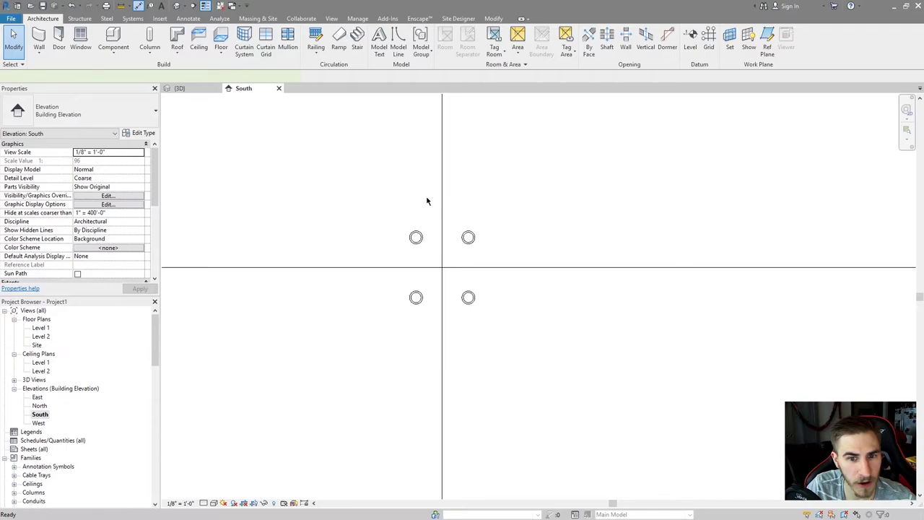
pyautogui.click(467, 245)
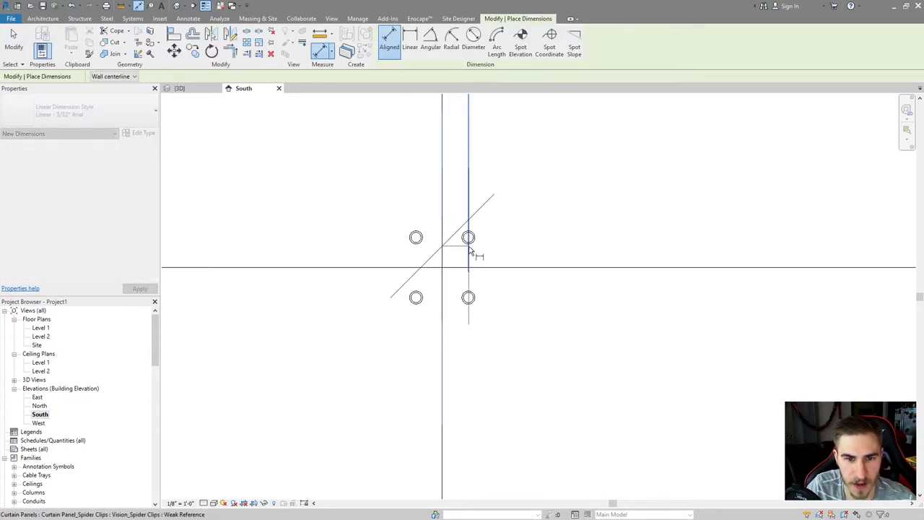
pyautogui.click(476, 253)
pyautogui.press('Escape')
pyautogui.press('Escape')
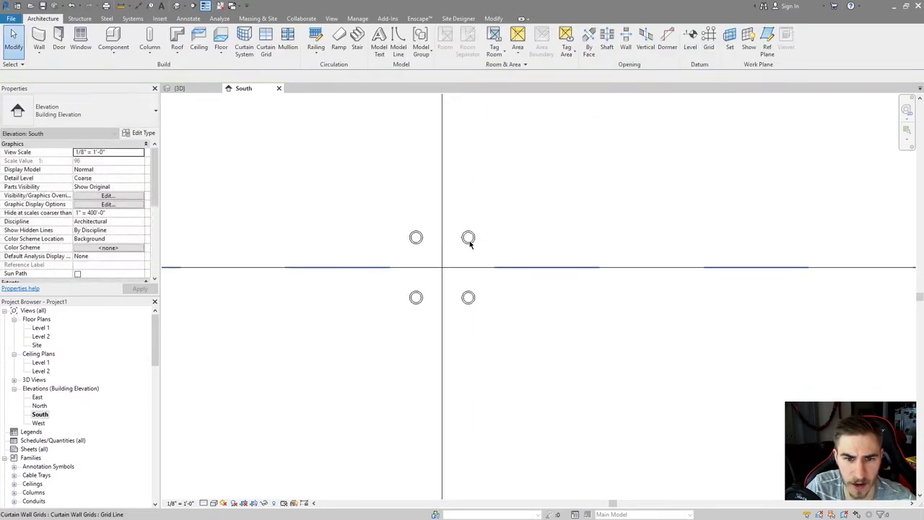
# Set the left and right vertical mullion offsets of the Vision_Spider Clips - Top type to 6 inches.
pyautogui.click(469, 298)
pyautogui.scroll(-5, 470, 296)
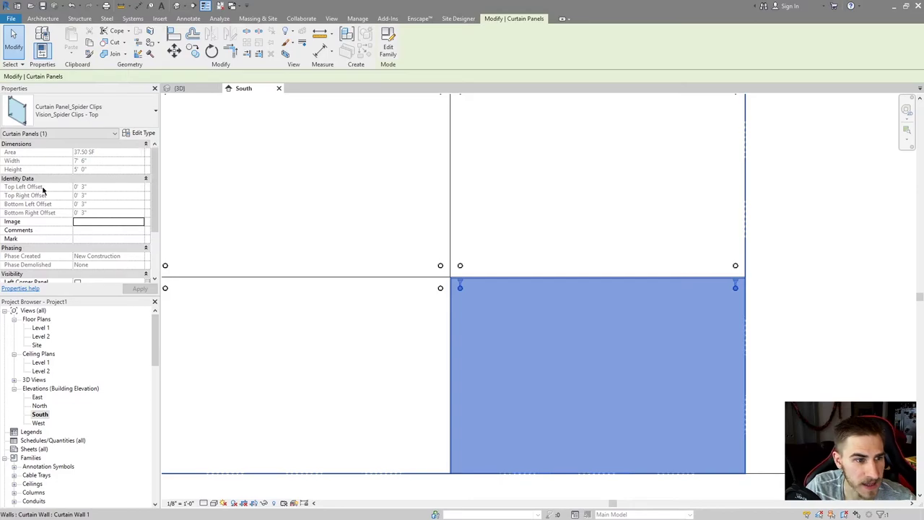
pyautogui.click(137, 133)
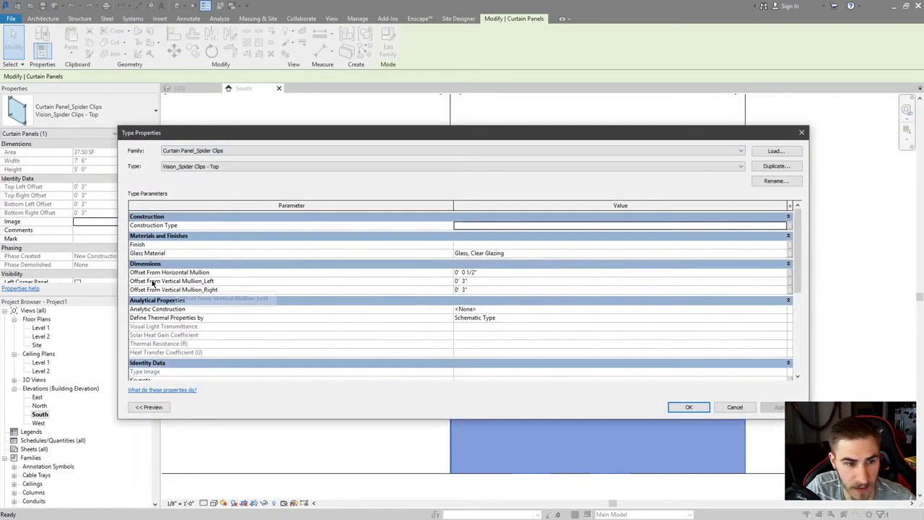
pyautogui.click(460, 281)
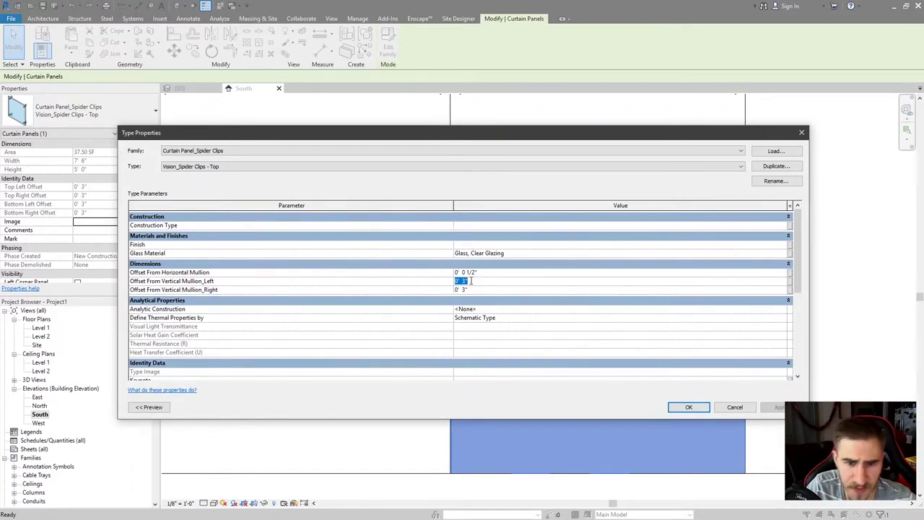
pyautogui.press('BackSpace')
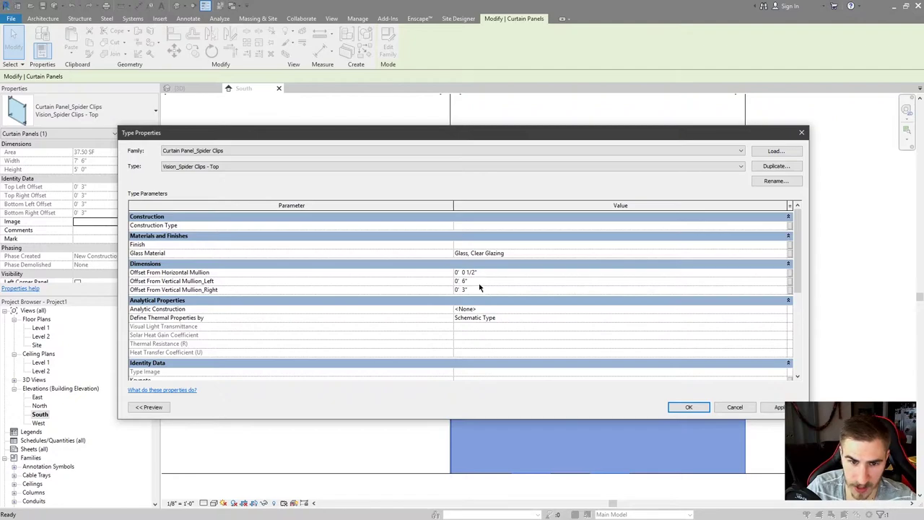
pyautogui.click(483, 289)
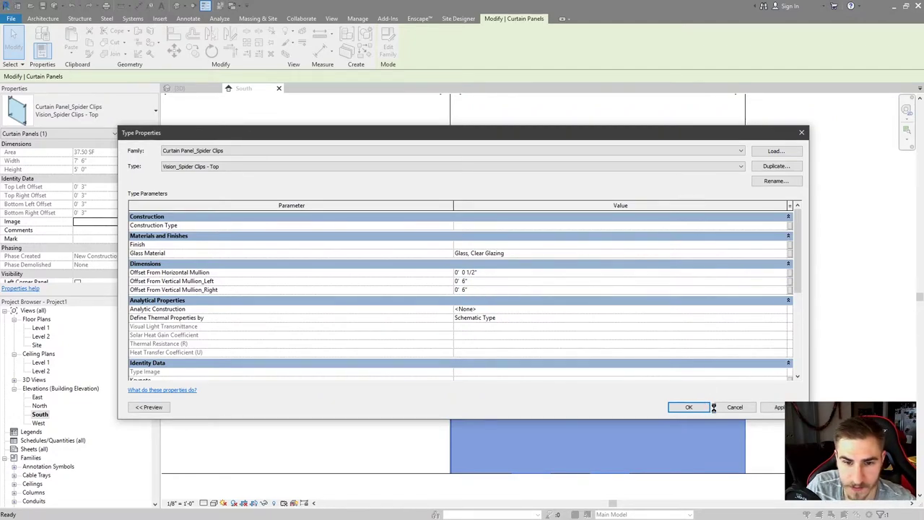
pyautogui.press('Escape')
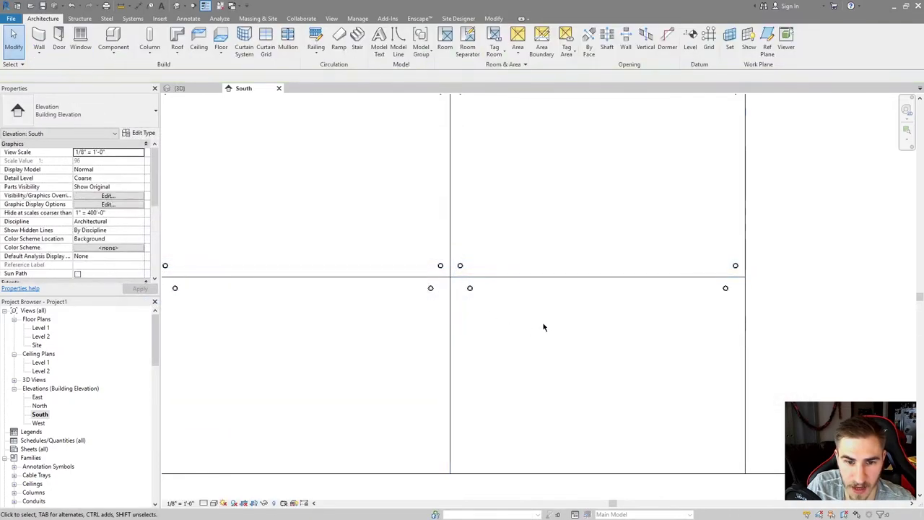
# Set both vertical mullion offsets of the bottom-row panel type back to 3 inches so its clips align with those above.
pyautogui.scroll(-3, 520, 323)
pyautogui.scroll(2, 496, 317)
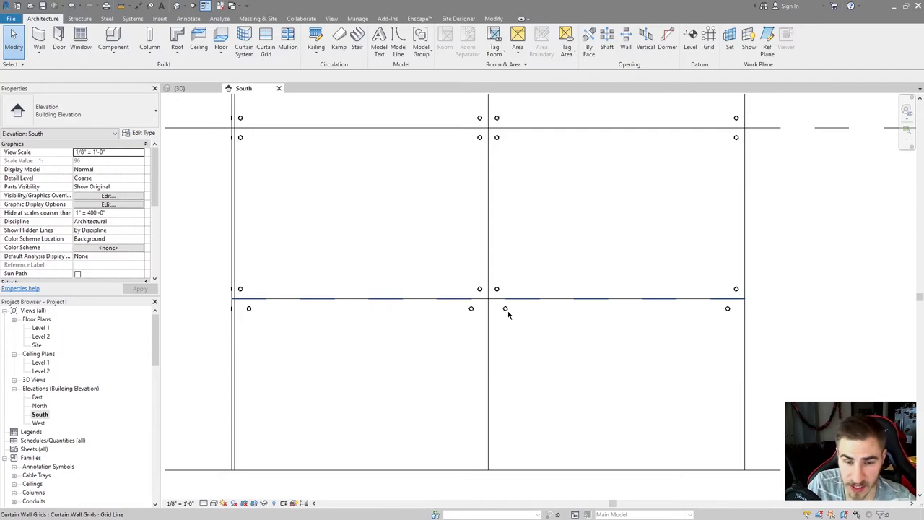
pyautogui.scroll(1, 541, 330)
pyautogui.press('Escape')
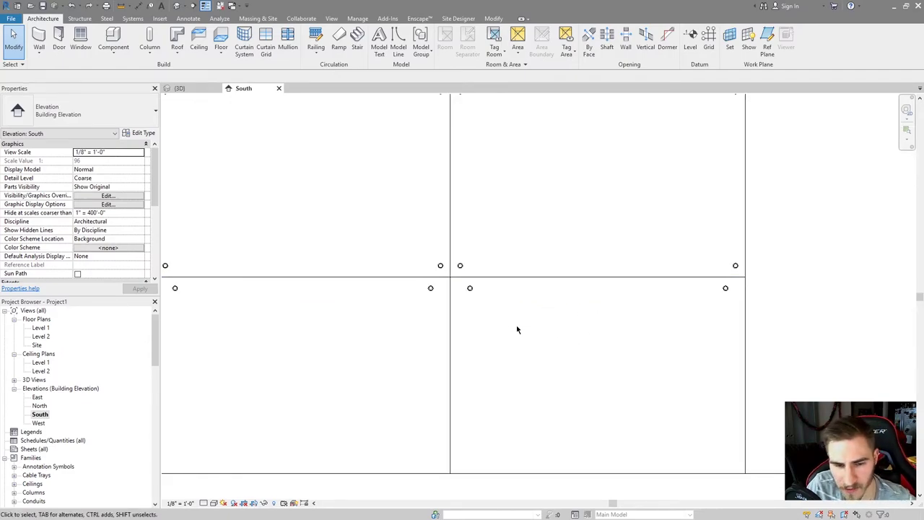
pyautogui.click(470, 292)
pyautogui.press('Tab')
pyautogui.click(469, 289)
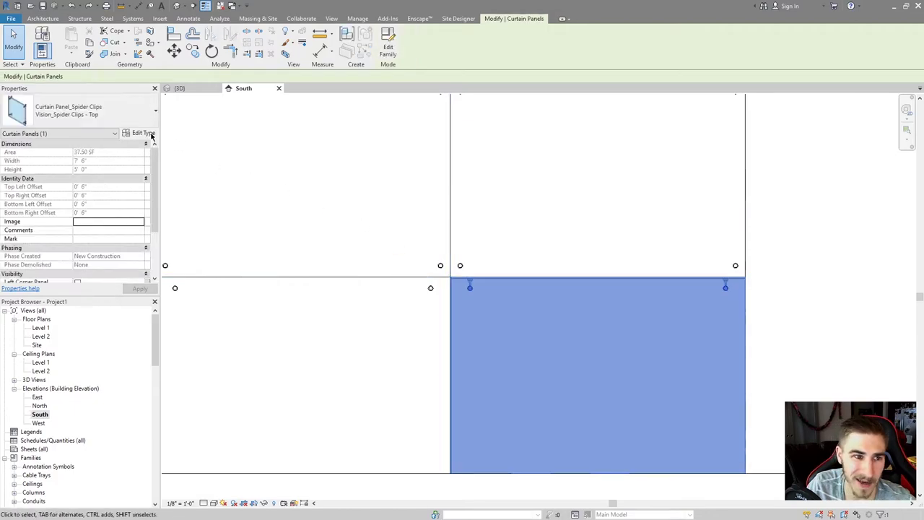
pyautogui.click(151, 135)
pyautogui.click(479, 280)
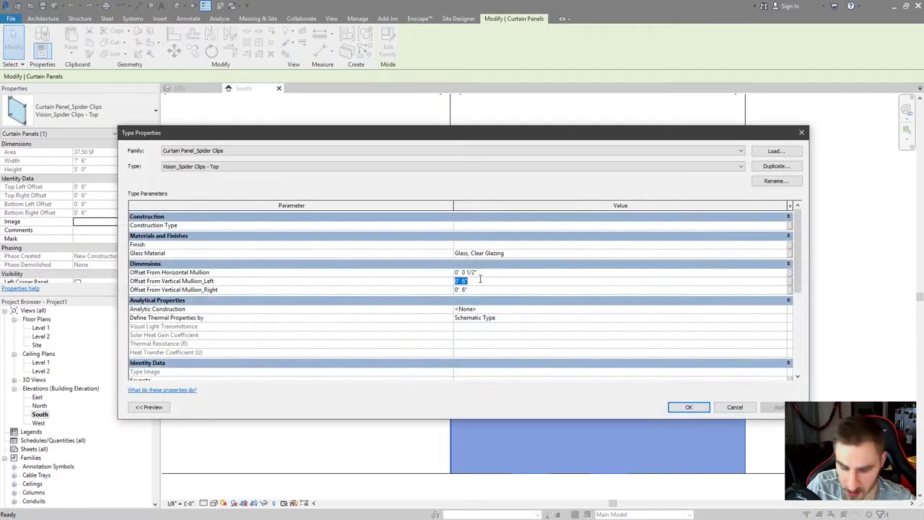
pyautogui.press('Tab')
pyautogui.write('3')
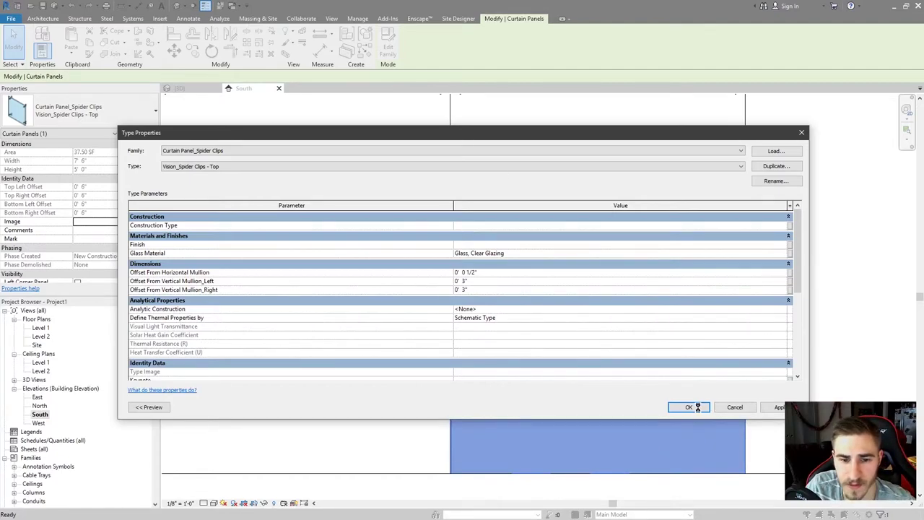
pyautogui.press('Return')
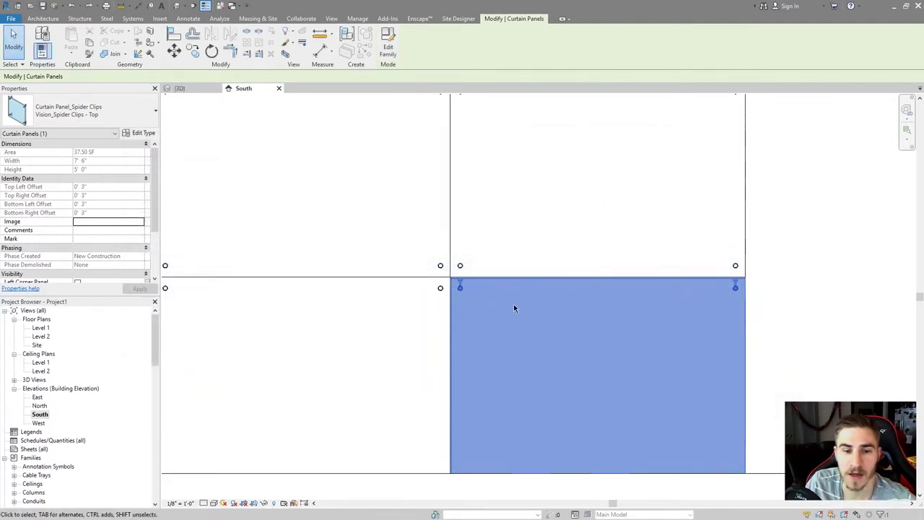
pyautogui.click(524, 333)
# Switch to the 3D view and examine the spider clips at the wall corner and center mullions from both sides.
pyautogui.click(186, 90)
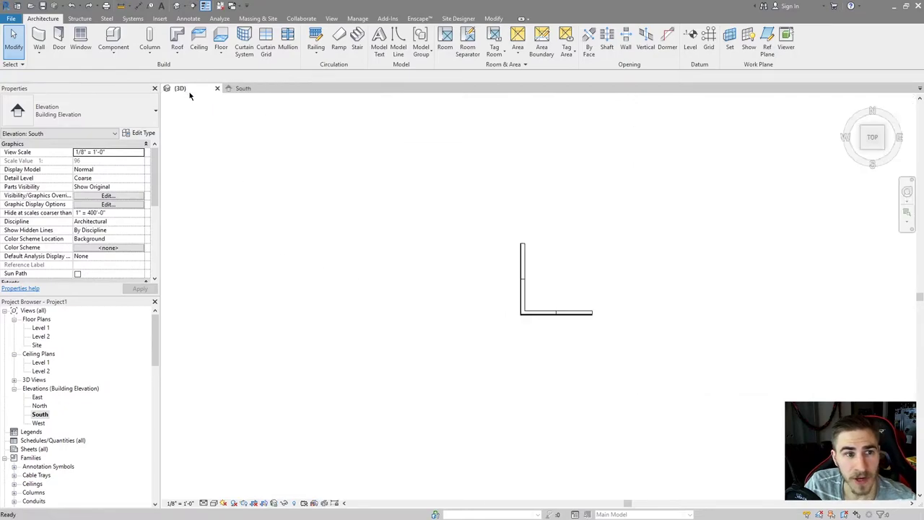
pyautogui.keyDown('shift'); pyautogui.moveTo(297, 168); pyautogui.dragTo(647, 183, button='middle'); pyautogui.keyUp('shift')
pyautogui.scroll(8, 547, 359)
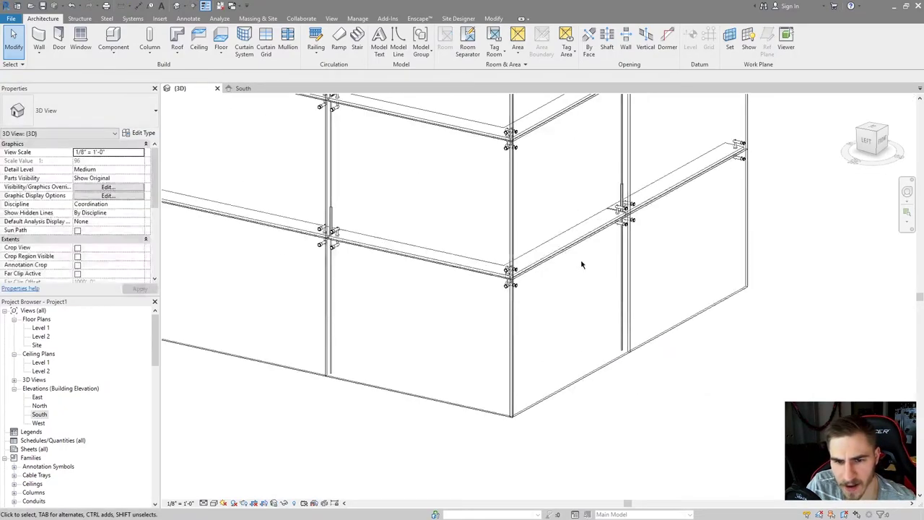
pyautogui.keyDown('shift'); pyautogui.moveTo(584, 265); pyautogui.dragTo(541, 324, button='middle'); pyautogui.keyUp('shift')
pyautogui.scroll(5, 409, 288)
pyautogui.scroll(-1, 543, 324)
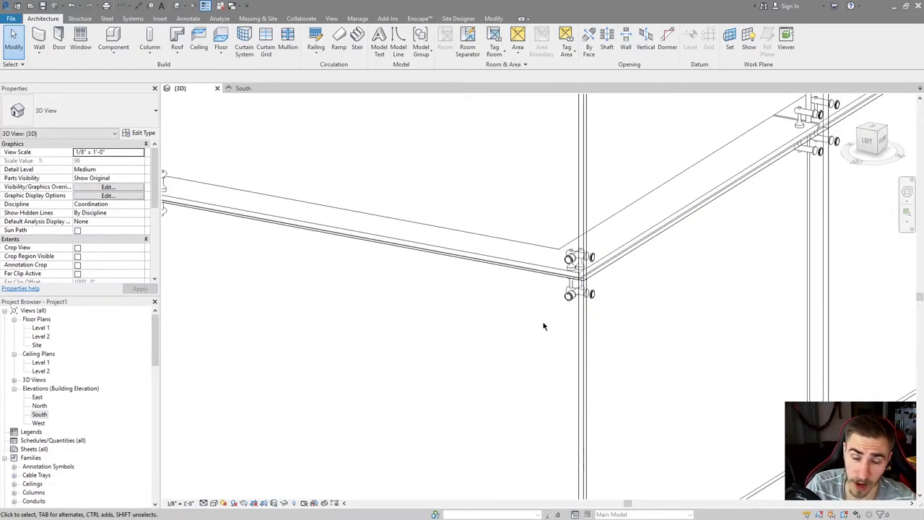
pyautogui.scroll(-4, 551, 310)
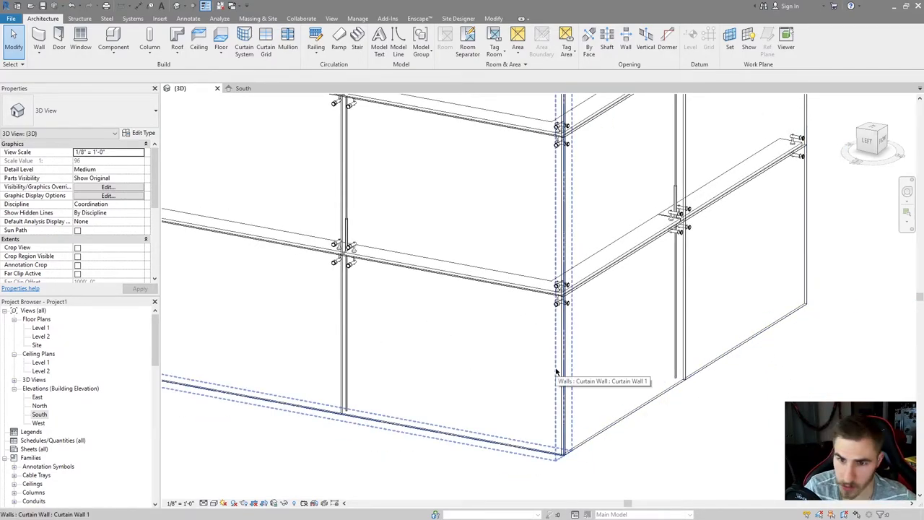
pyautogui.keyDown('shift'); pyautogui.moveTo(555, 340); pyautogui.dragTo(490, 325, button='middle'); pyautogui.keyUp('shift')
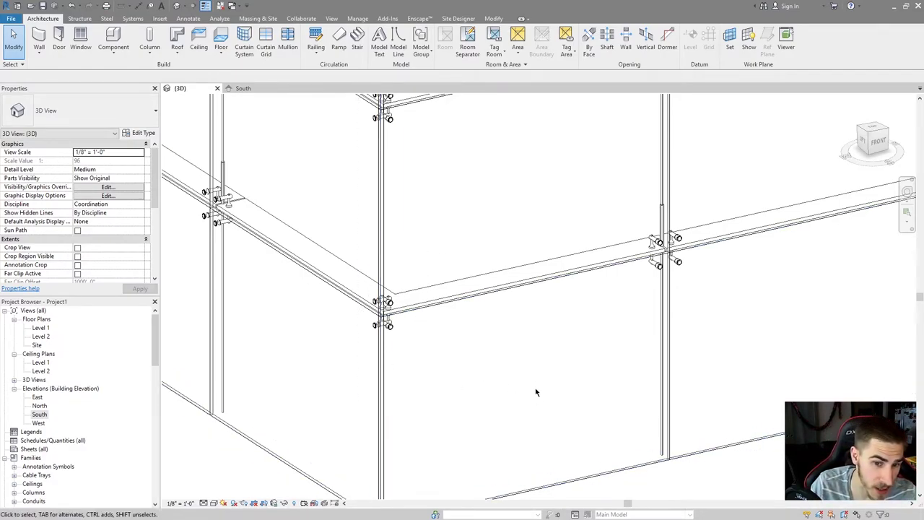
pyautogui.scroll(-4, 475, 361)
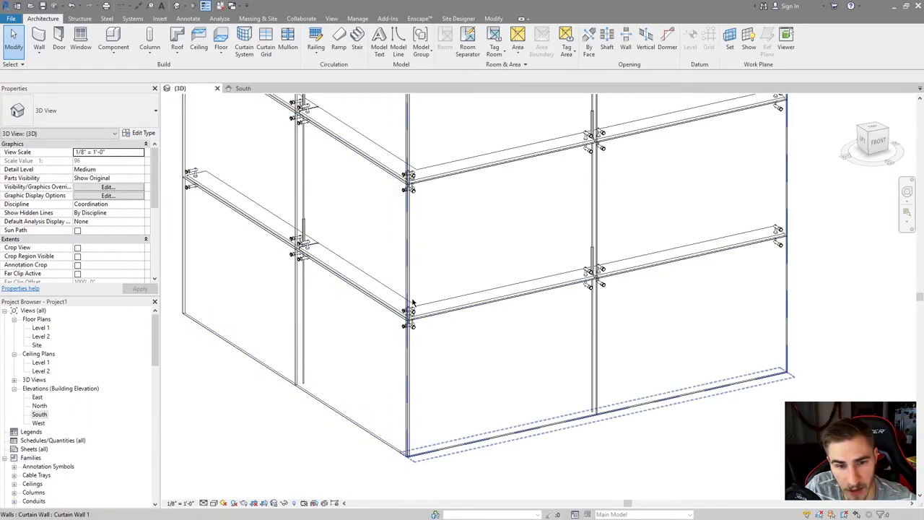
# Select the front wall's panel beside the corner above the bottom row and review its corner and center-mullion visibility options.
pyautogui.press('Tab')
pyautogui.press('Tab')
pyautogui.press('Tab')
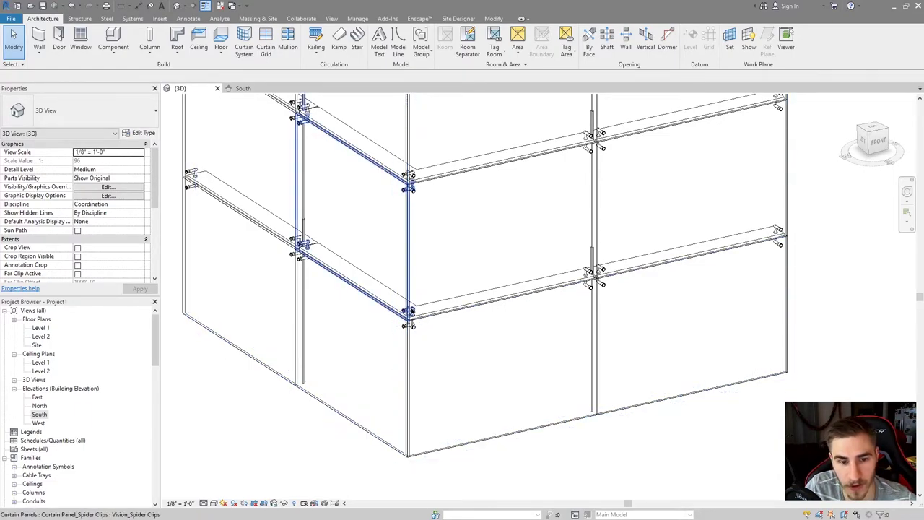
pyautogui.click(422, 279)
pyautogui.moveTo(422, 279); pyautogui.dragTo(429, 291, button='middle')
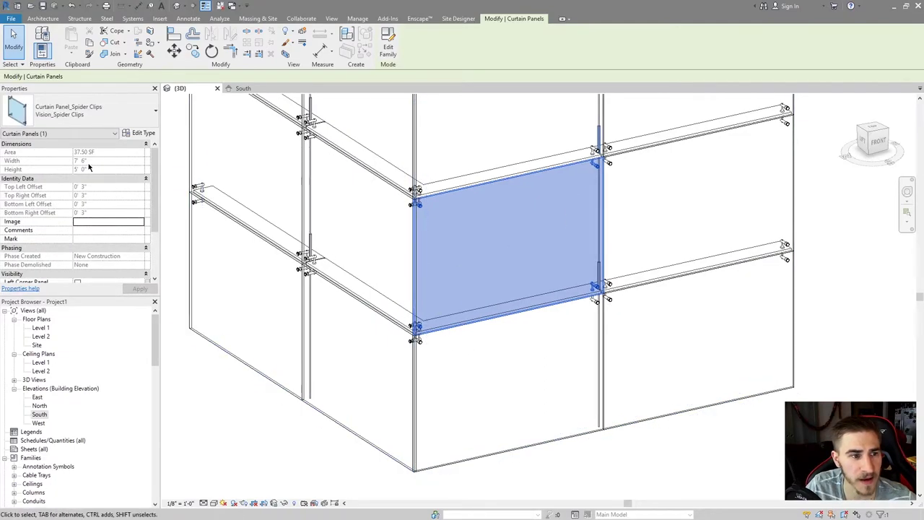
pyautogui.scroll(-3, 88, 167)
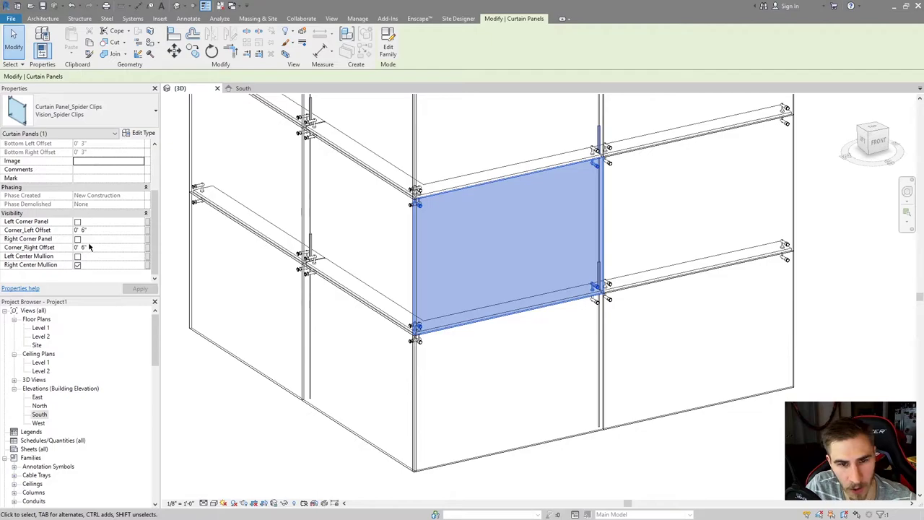
pyautogui.keyDown('shift'); pyautogui.moveTo(550, 261); pyautogui.dragTo(491, 263, button='middle'); pyautogui.keyUp('shift')
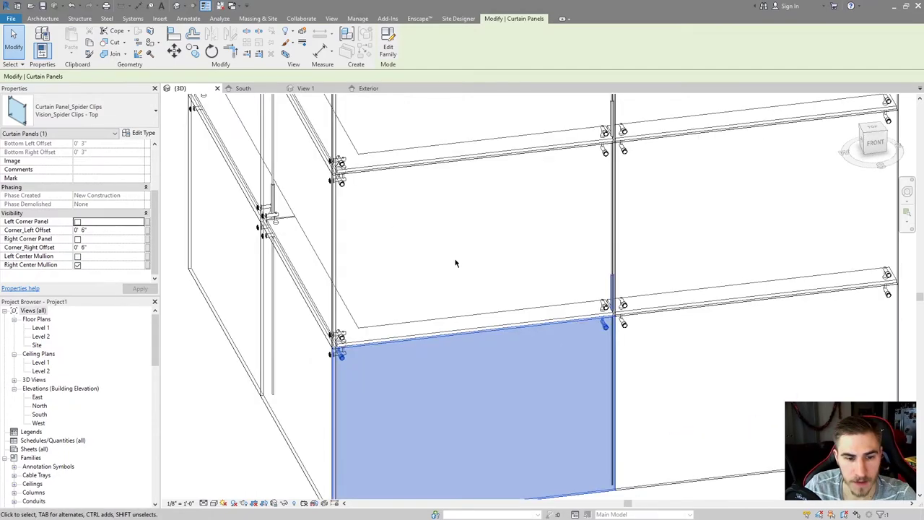
# Enable Right Corner Panel for the front wall's bottom-row panel beside the corner.
pyautogui.keyDown('shift'); pyautogui.moveTo(462, 277); pyautogui.dragTo(433, 339, button='middle'); pyautogui.keyUp('shift')
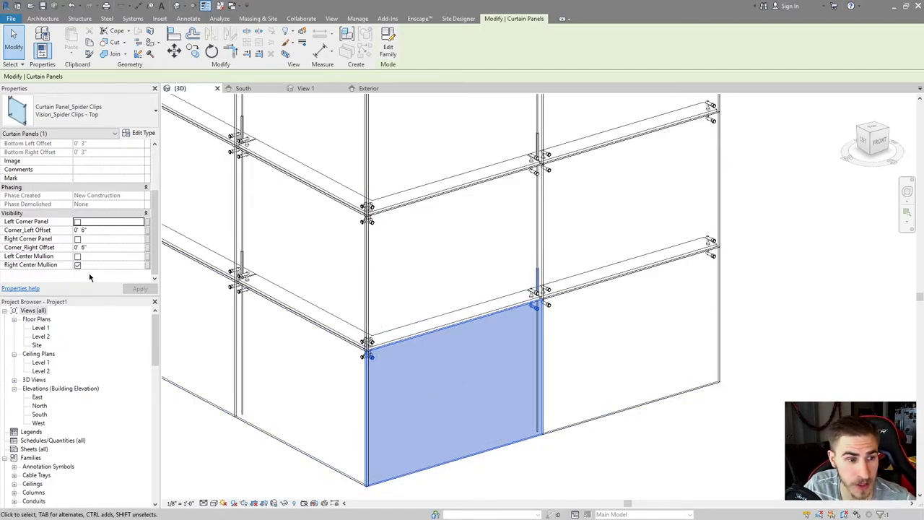
pyautogui.keyDown('shift'); pyautogui.moveTo(393, 353); pyautogui.dragTo(428, 346, button='middle'); pyautogui.keyUp('shift')
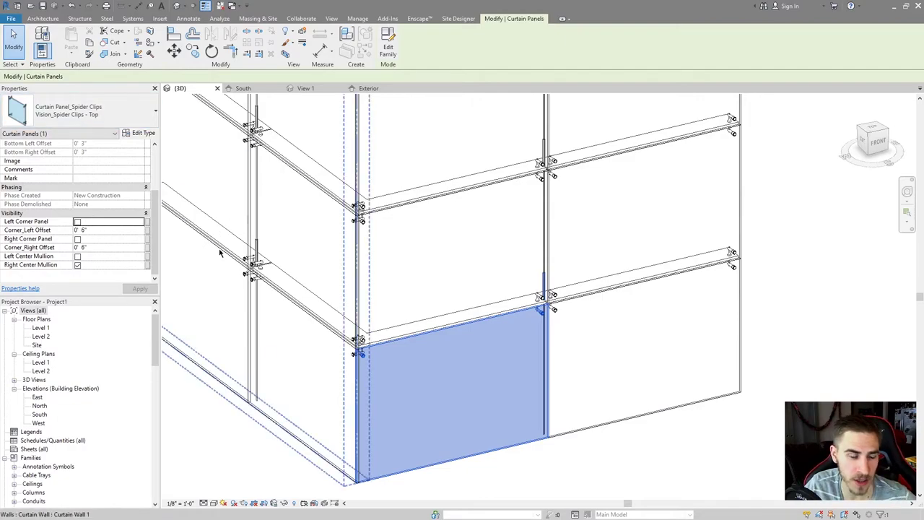
pyautogui.click(89, 248)
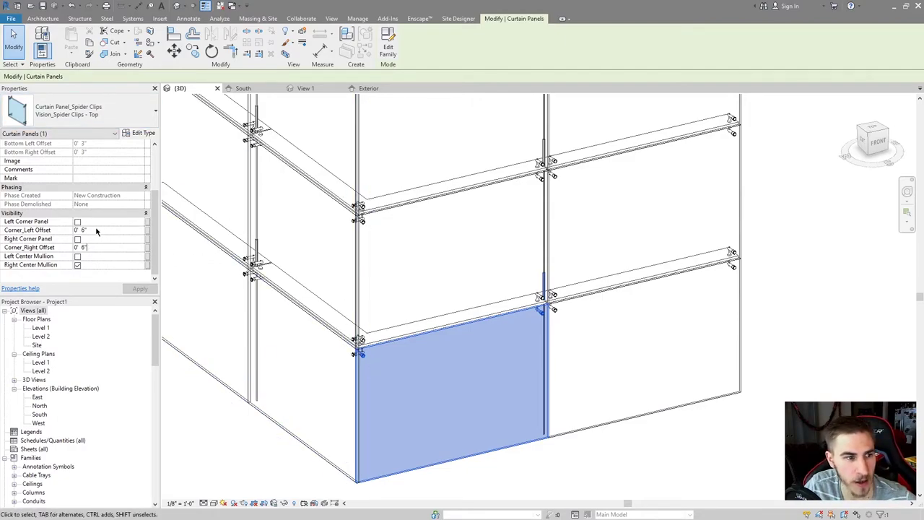
pyautogui.scroll(2, 364, 372)
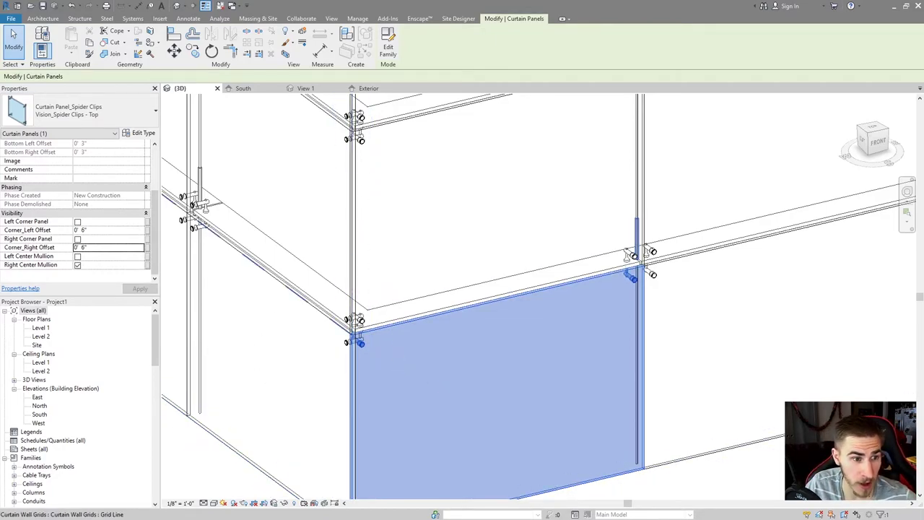
pyautogui.click(77, 239)
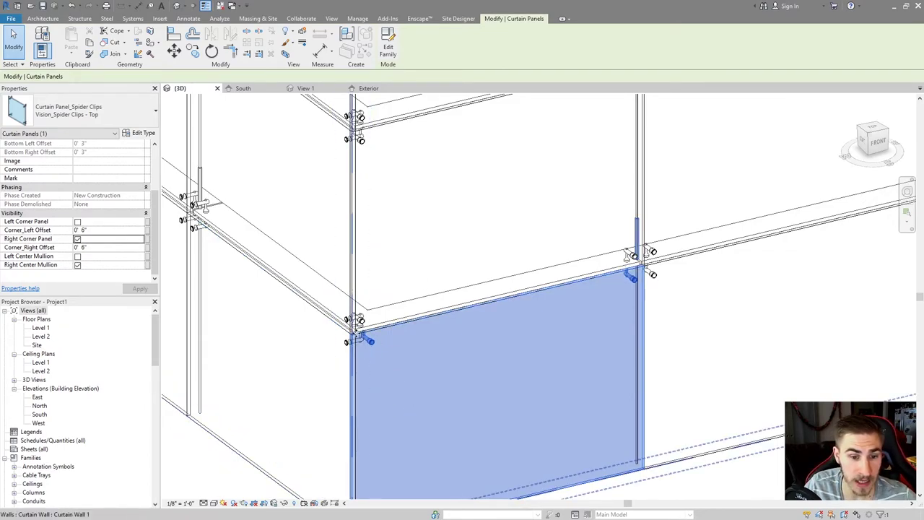
pyautogui.scroll(-1, 376, 354)
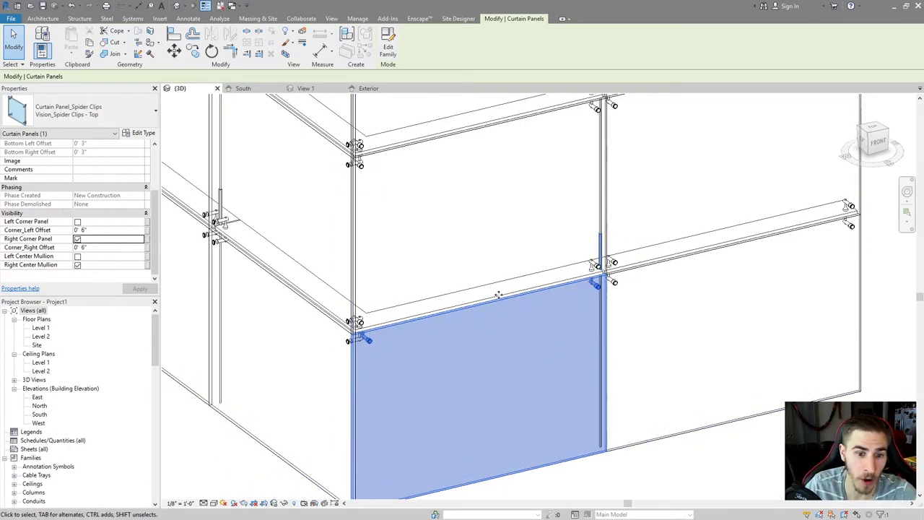
# Try a Corner_Right Offset of 1 foot on the front wall's bottom corner panel and return it to 0.5 feet.
pyautogui.click(98, 247)
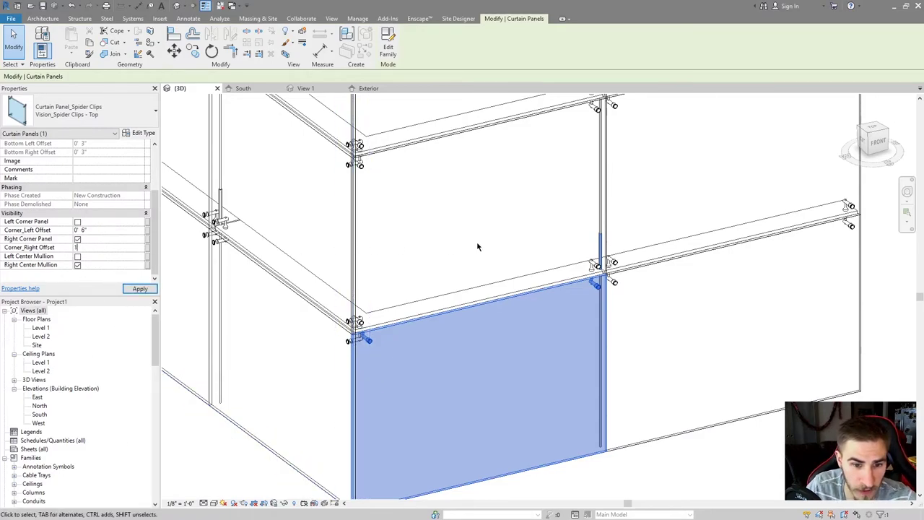
pyautogui.write('1')
pyautogui.press('Return')
pyautogui.press('Escape')
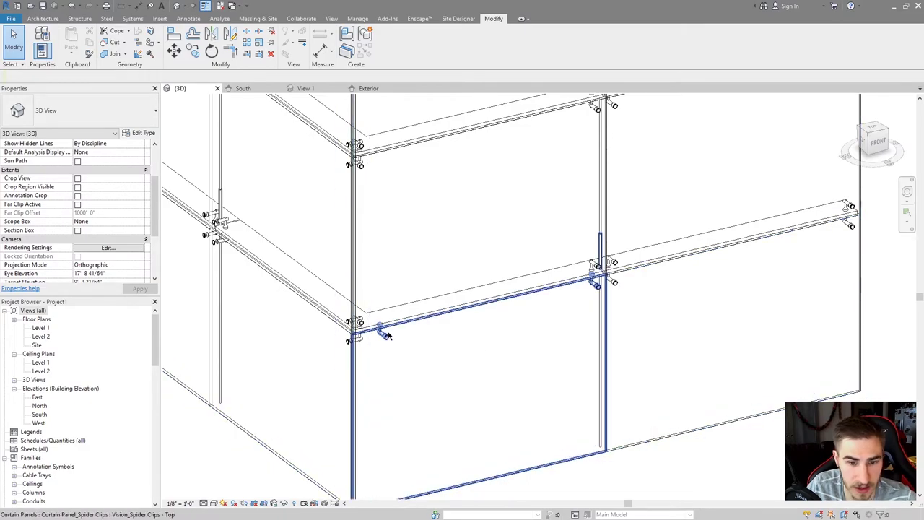
pyautogui.click(389, 340)
pyautogui.click(104, 246)
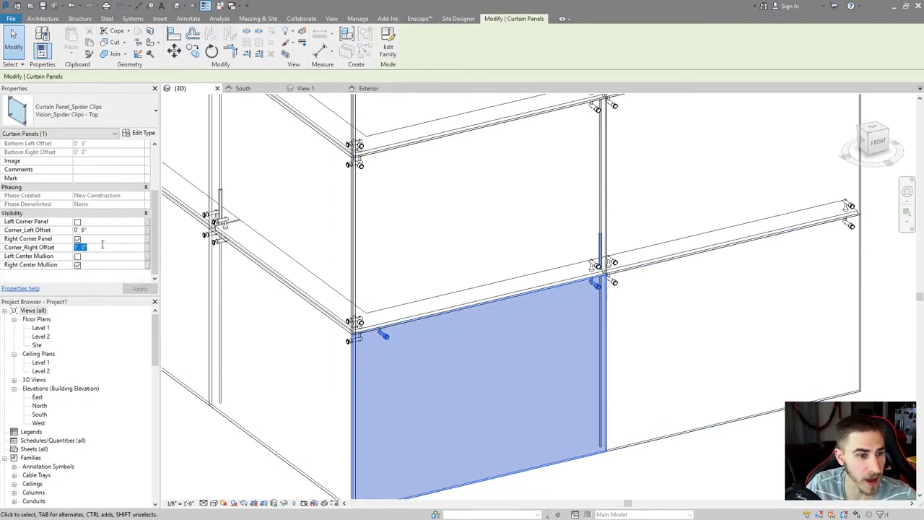
pyautogui.write('.5')
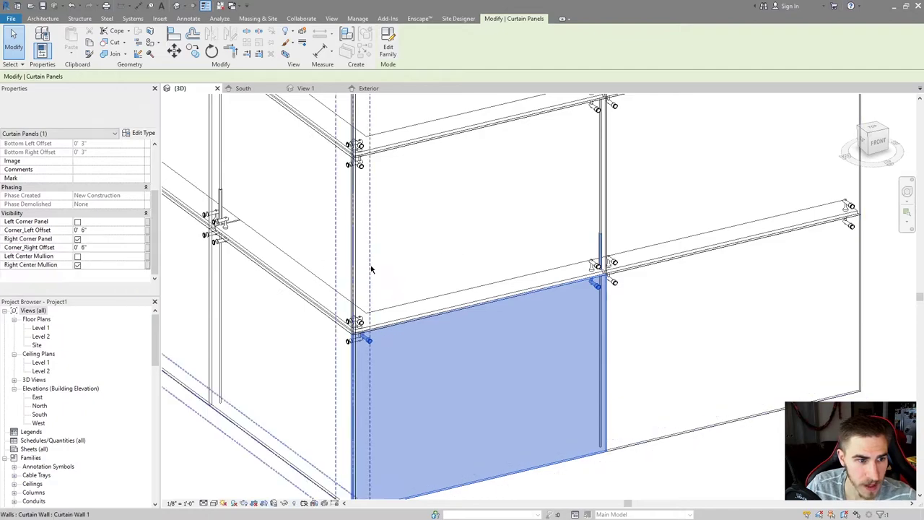
pyautogui.press('Escape')
# Enable Left Corner Panel for the side wall's bottom-row panel beside the corner.
pyautogui.keyDown('shift'); pyautogui.moveTo(462, 278); pyautogui.dragTo(346, 389, button='middle'); pyautogui.keyUp('shift')
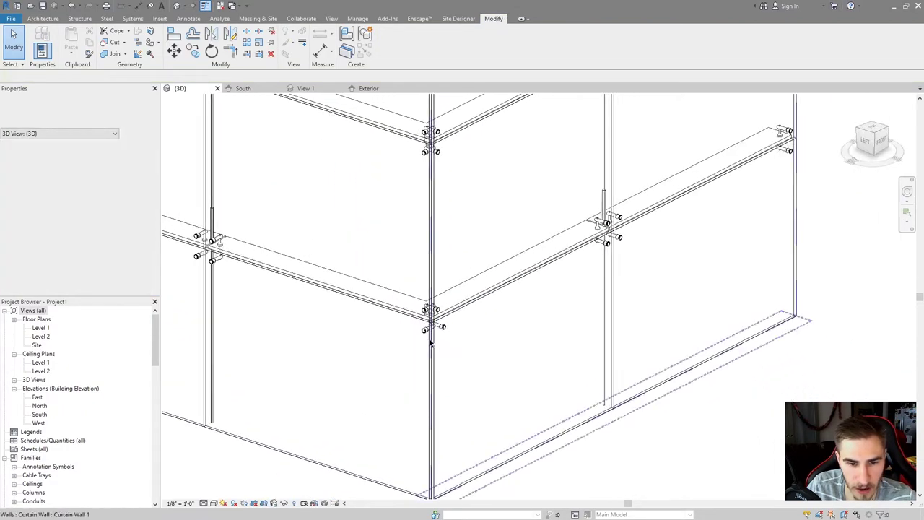
pyautogui.click(318, 368)
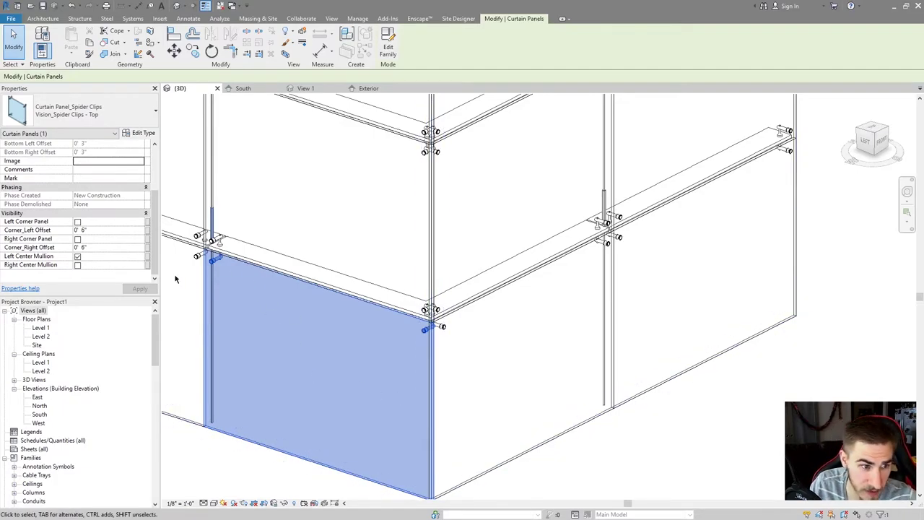
pyautogui.click(78, 222)
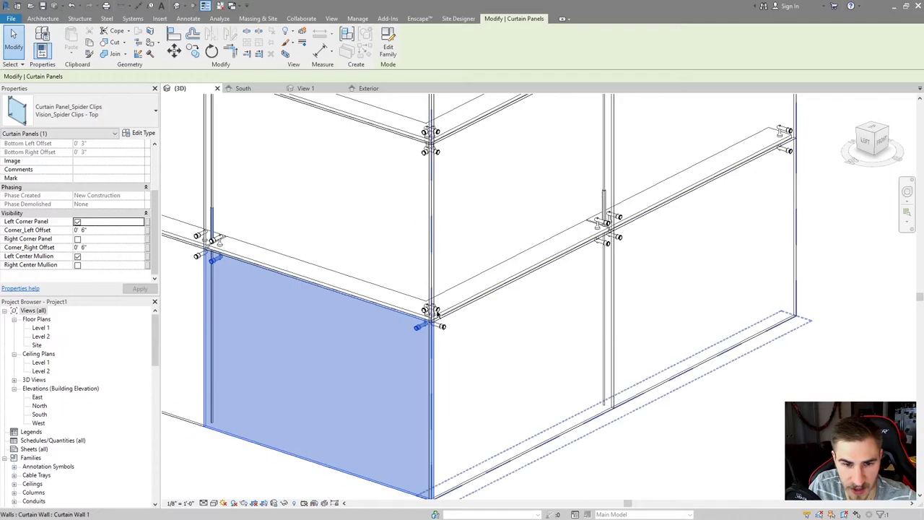
pyautogui.keyDown('shift'); pyautogui.moveTo(442, 315); pyautogui.dragTo(453, 363, button='middle'); pyautogui.keyUp('shift')
pyautogui.scroll(-3, 397, 357)
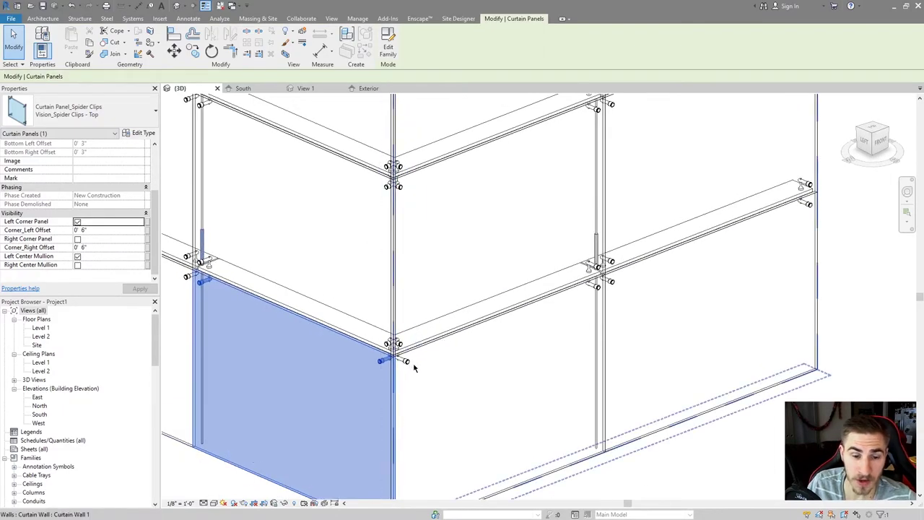
pyautogui.scroll(3, 473, 289)
pyautogui.scroll(-2, 472, 299)
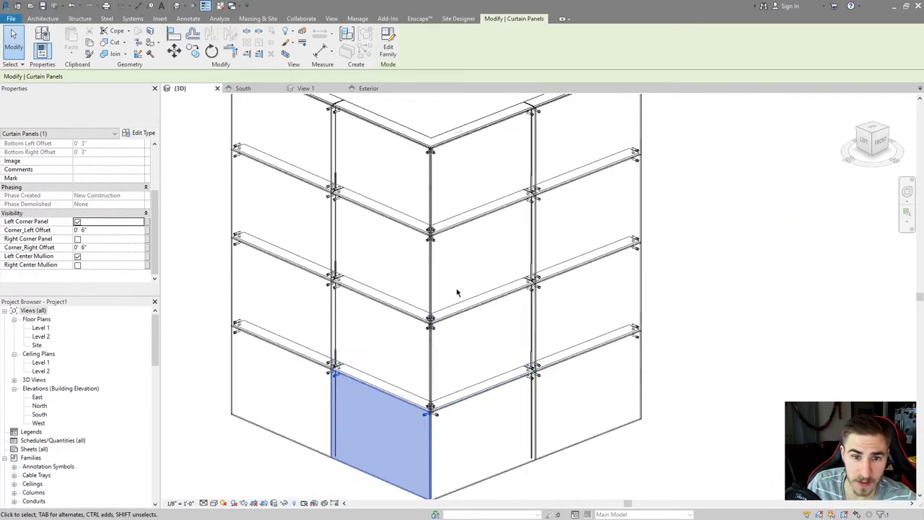
# Change the four top-row panels on both curtain walls to the Vision_Spider Clips - Bottom type.
pyautogui.click(533, 178)
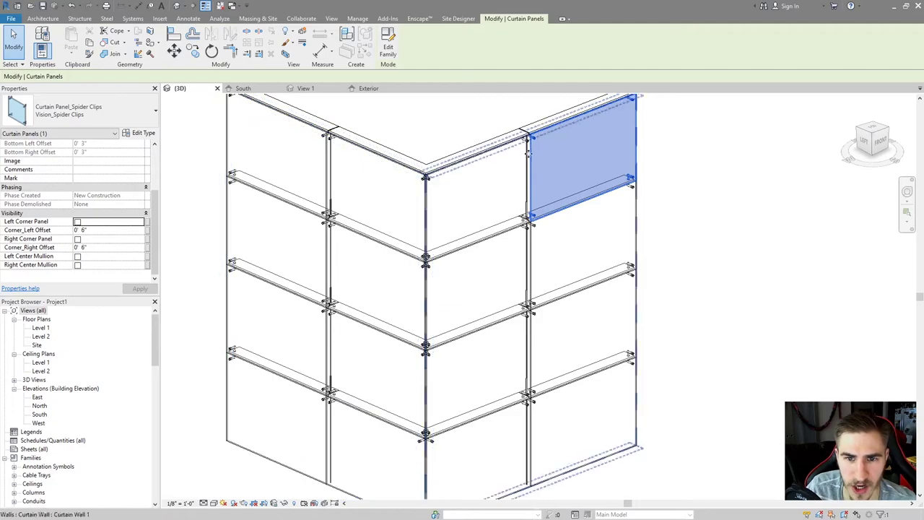
pyautogui.press('Tab')
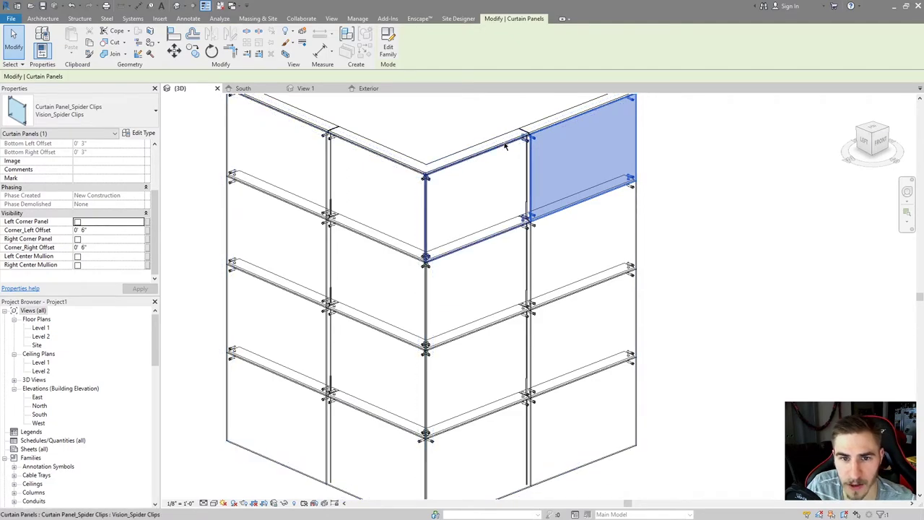
pyautogui.keyDown('ctrl'); pyautogui.click(506, 147); pyautogui.keyUp('ctrl')
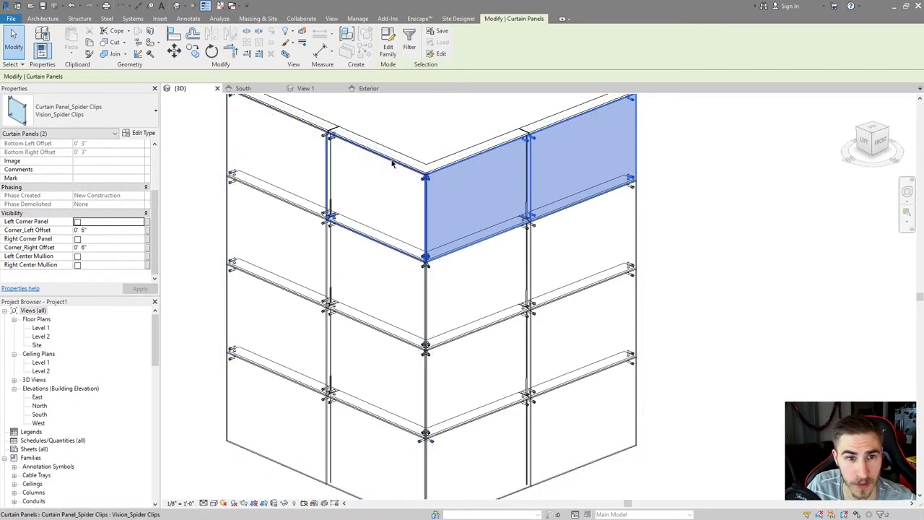
pyautogui.keyDown('ctrl'); pyautogui.click(313, 140); pyautogui.keyUp('ctrl')
pyautogui.keyDown('ctrl'); pyautogui.click(318, 134); pyautogui.keyUp('ctrl')
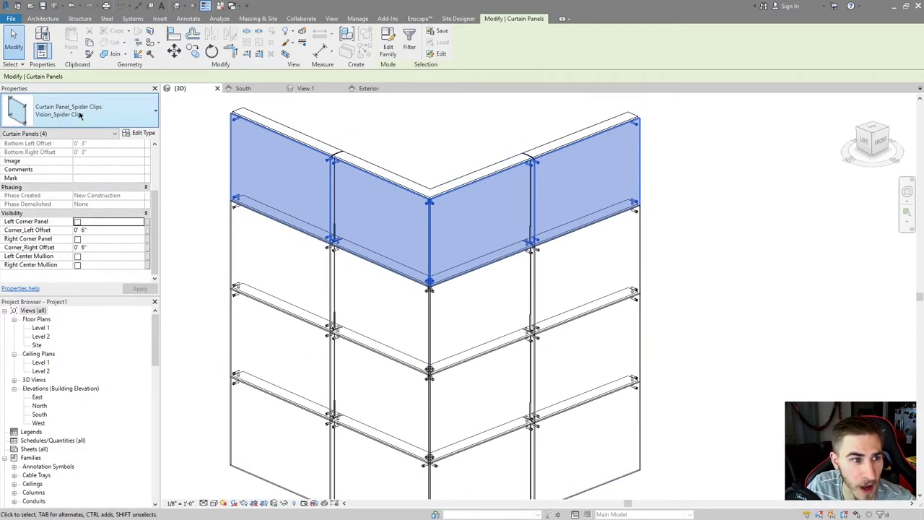
pyautogui.click(83, 111)
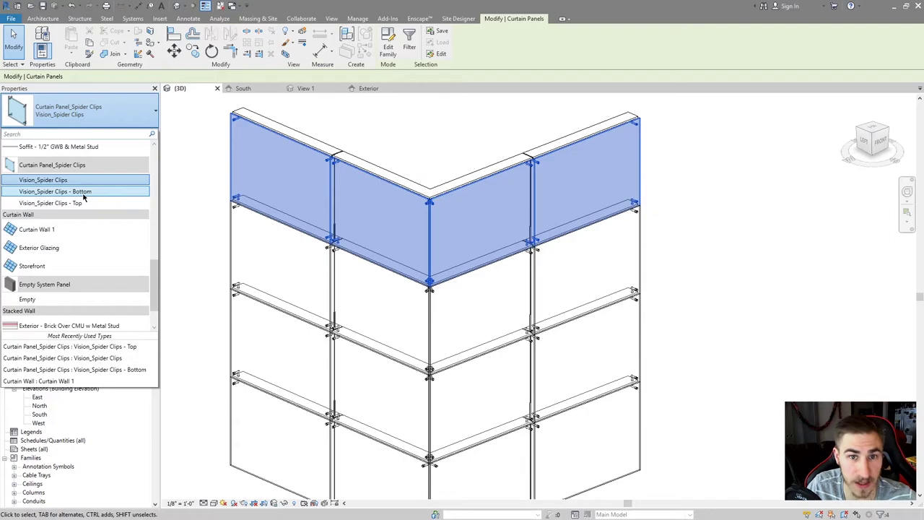
pyautogui.click(83, 193)
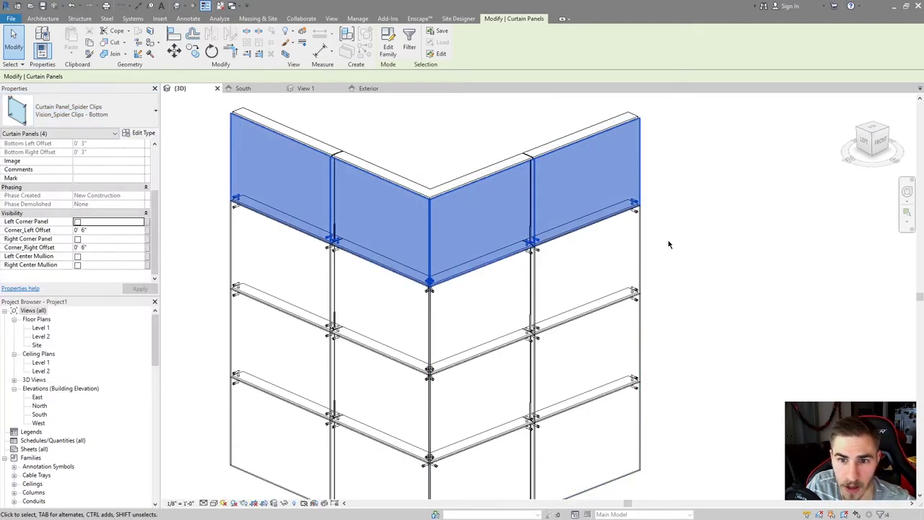
pyautogui.click(726, 299)
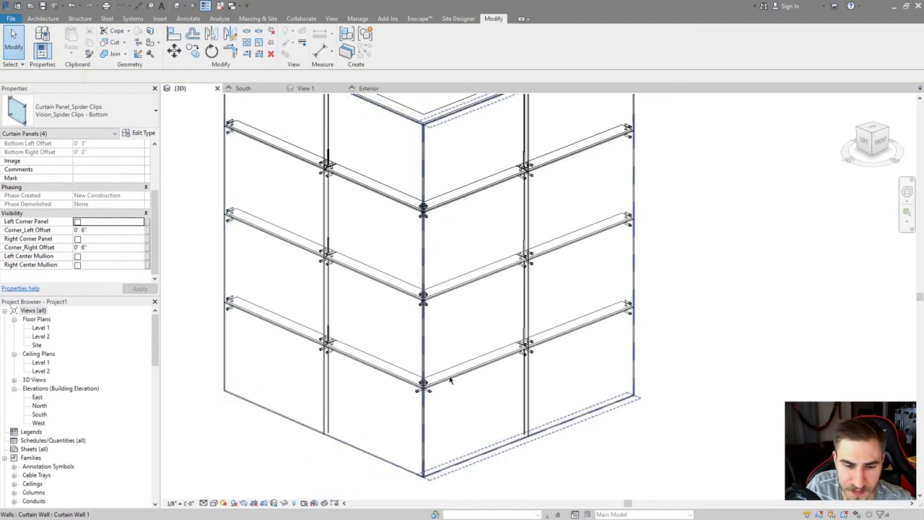
# Select all front-wall panels along the vertical grid beside the corner and enable Right Corner Panel for them.
pyautogui.click(449, 381)
pyautogui.rightClick(449, 381)
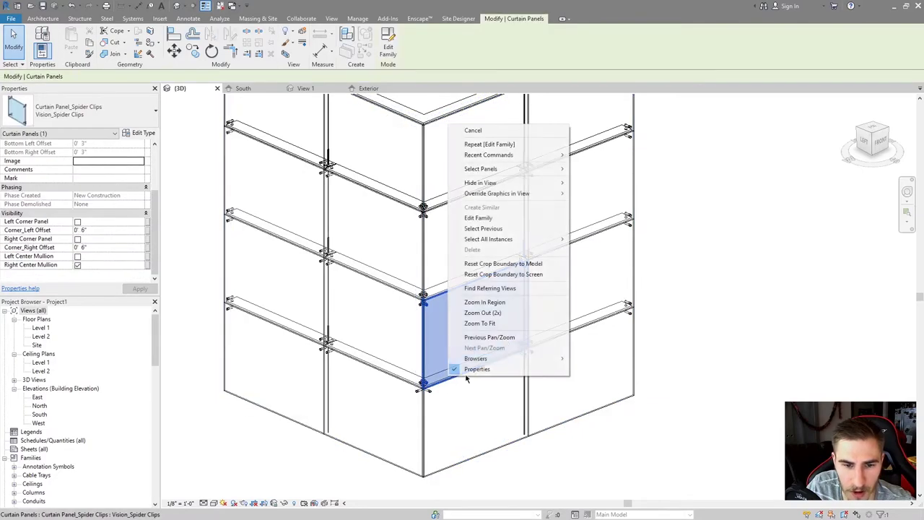
pyautogui.moveTo(520, 168)
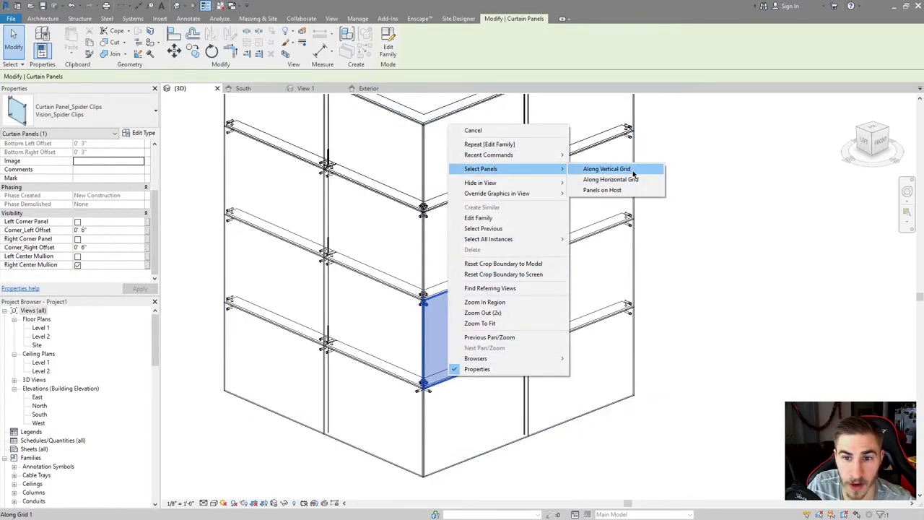
pyautogui.click(633, 171)
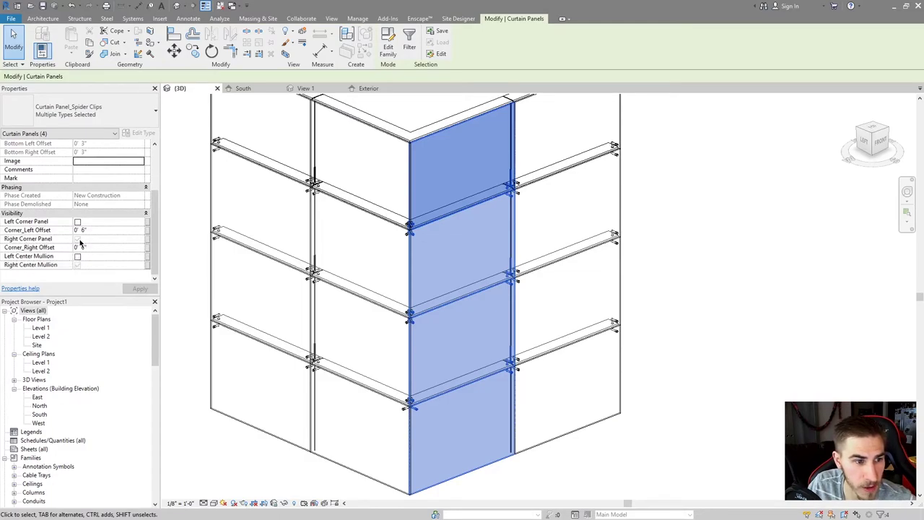
pyautogui.click(77, 239)
pyautogui.scroll(2, 428, 349)
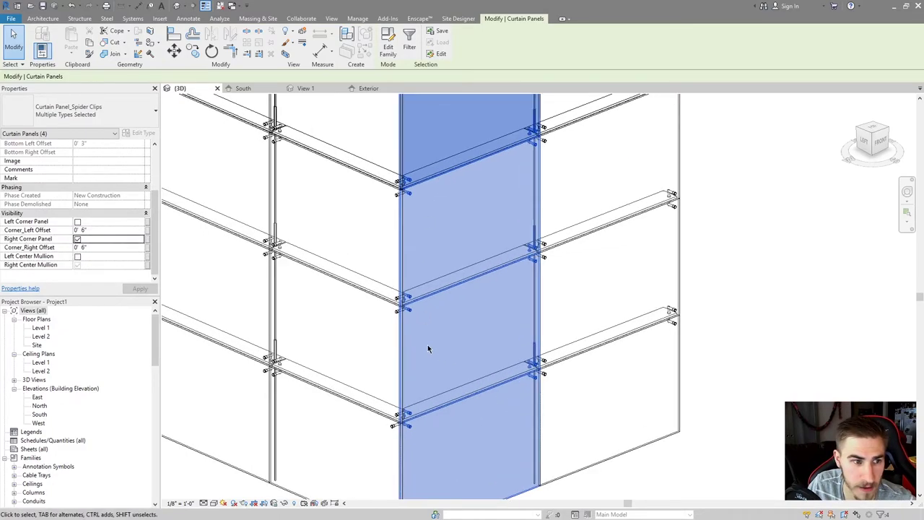
pyautogui.scroll(2, 422, 310)
pyautogui.scroll(-3, 397, 306)
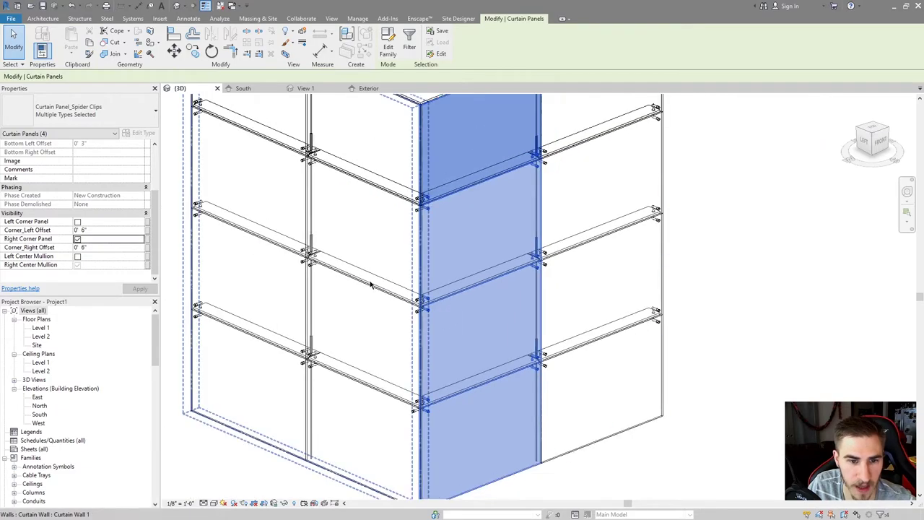
# Select all side-wall panels along the vertical grid beside the corner and enable Left Corner Panel for them.
pyautogui.click(370, 285)
pyautogui.rightClick(370, 285)
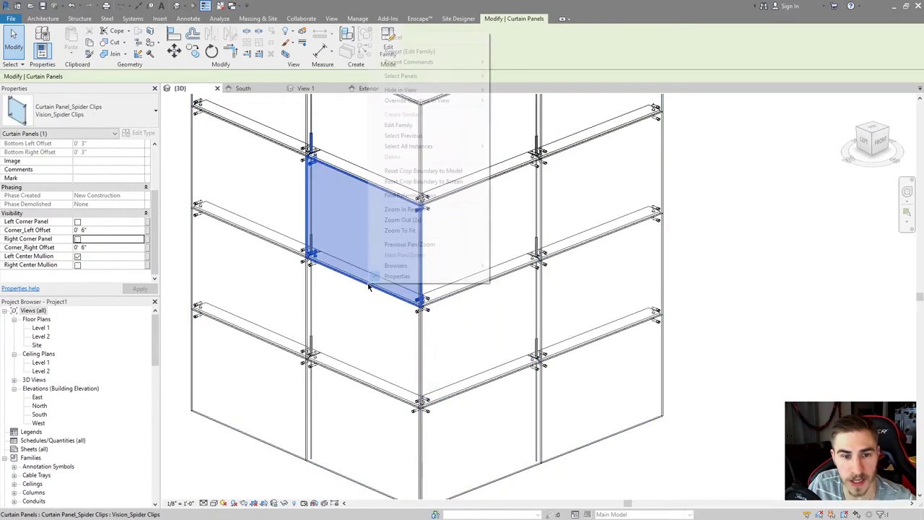
pyautogui.moveTo(452, 75)
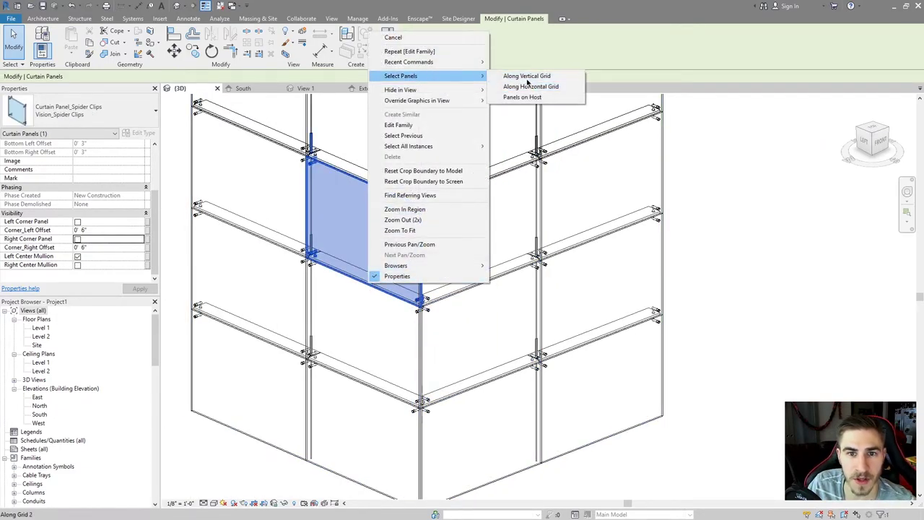
pyautogui.click(531, 76)
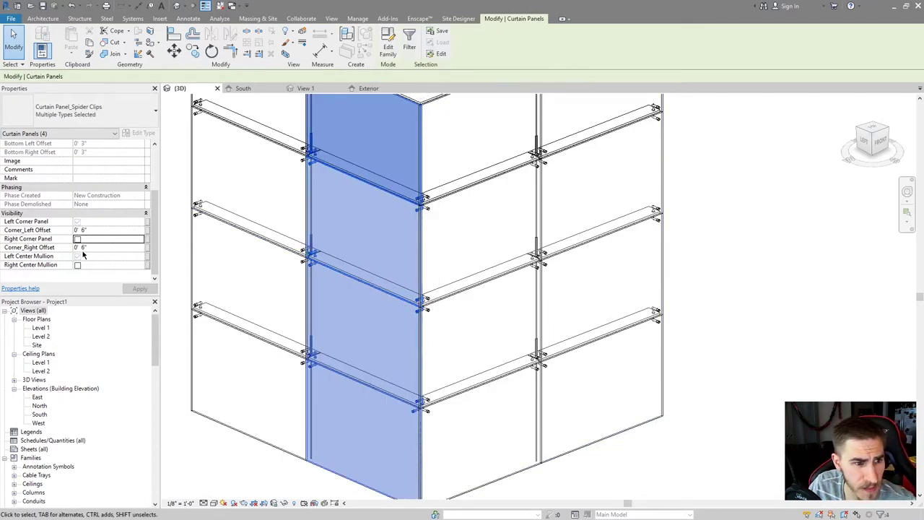
pyautogui.click(78, 222)
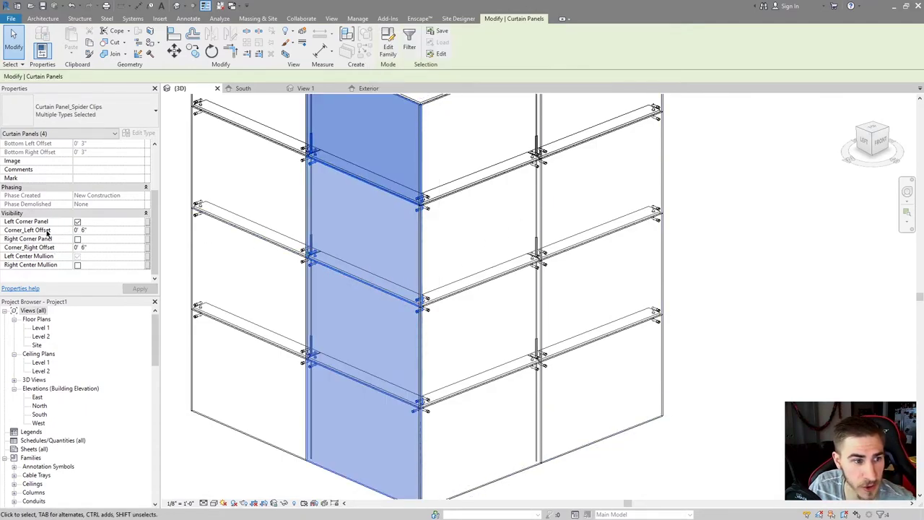
# Examine the corner spider clips on both curtain walls up close and from several angles.
pyautogui.scroll(3, 420, 397)
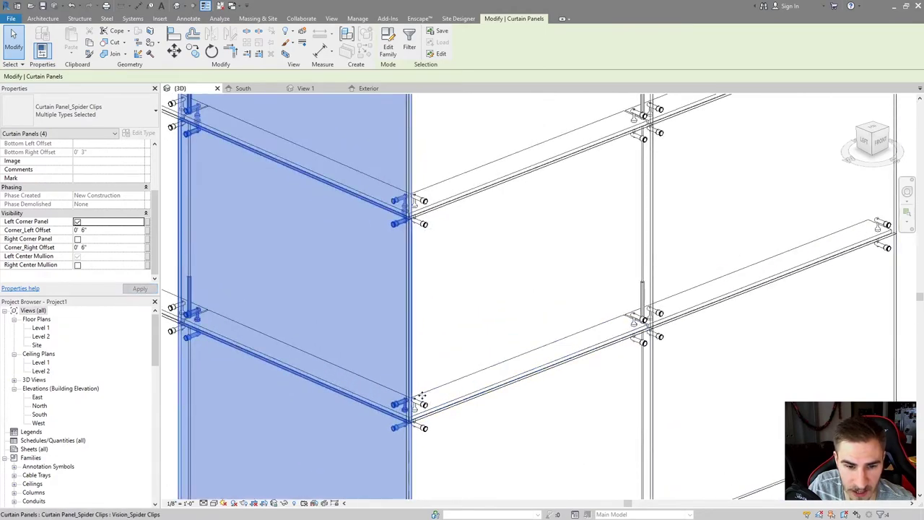
pyautogui.scroll(4, 421, 397)
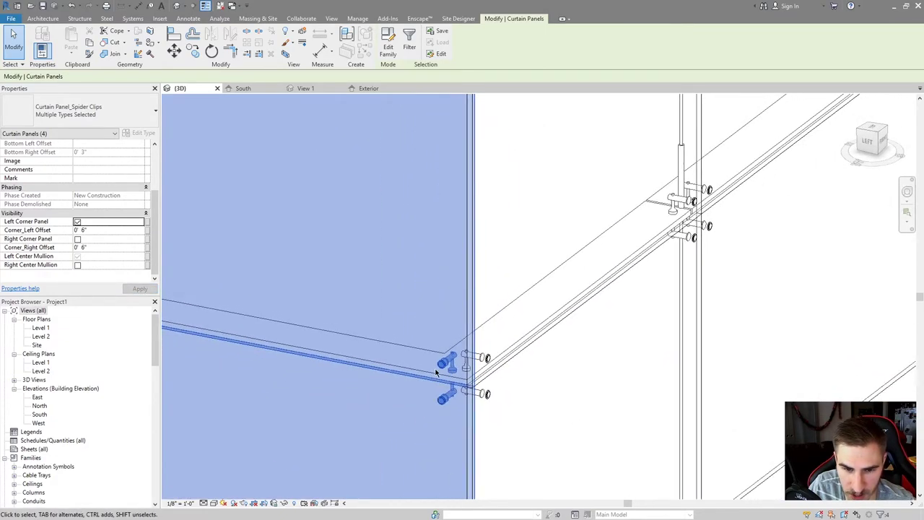
pyautogui.scroll(-6, 512, 315)
pyautogui.keyDown('shift'); pyautogui.moveTo(524, 342); pyautogui.dragTo(610, 292, button='middle'); pyautogui.keyUp('shift')
pyautogui.press('Escape')
pyautogui.scroll(3, 491, 322)
pyautogui.scroll(3, 437, 417)
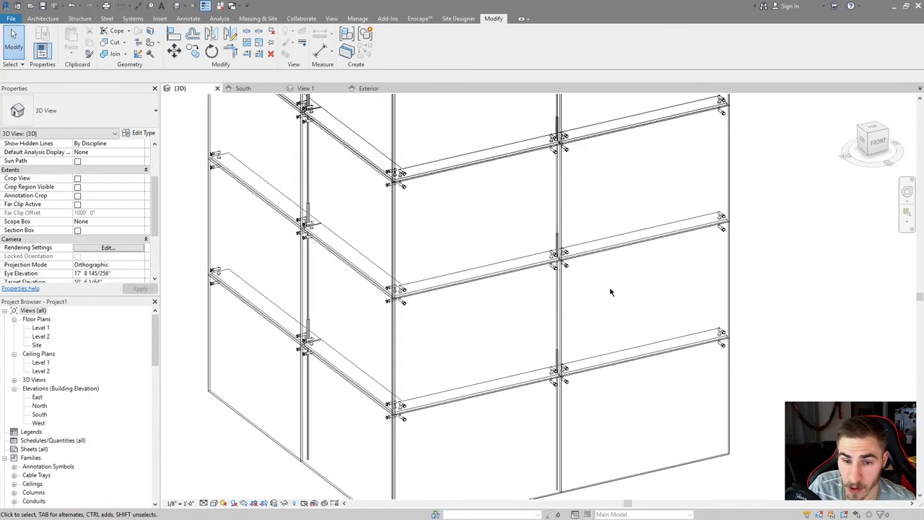
pyautogui.keyDown('shift'); pyautogui.moveTo(423, 350); pyautogui.dragTo(481, 332, button='middle'); pyautogui.keyUp('shift')
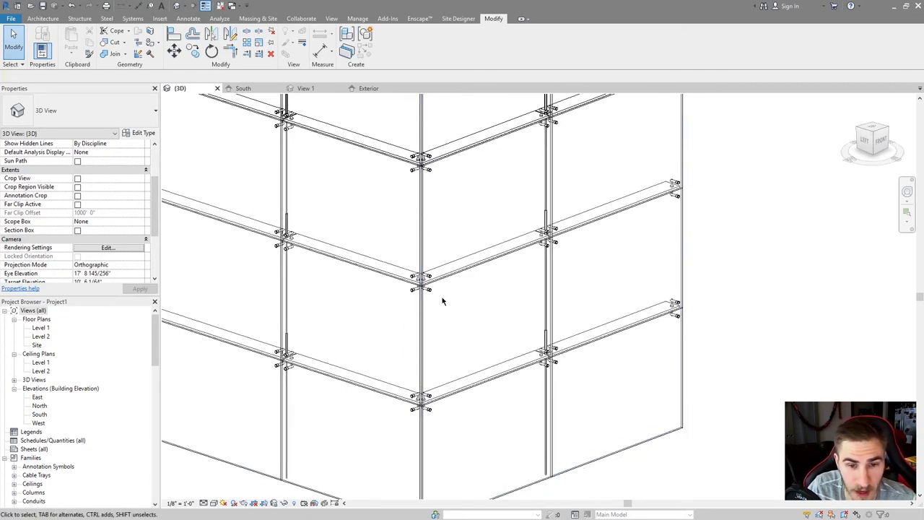
# Select the front-wall panel beside the corner in the second row from the bottom and check its corner and center mullion options.
pyautogui.press('Tab')
pyautogui.press('Tab')
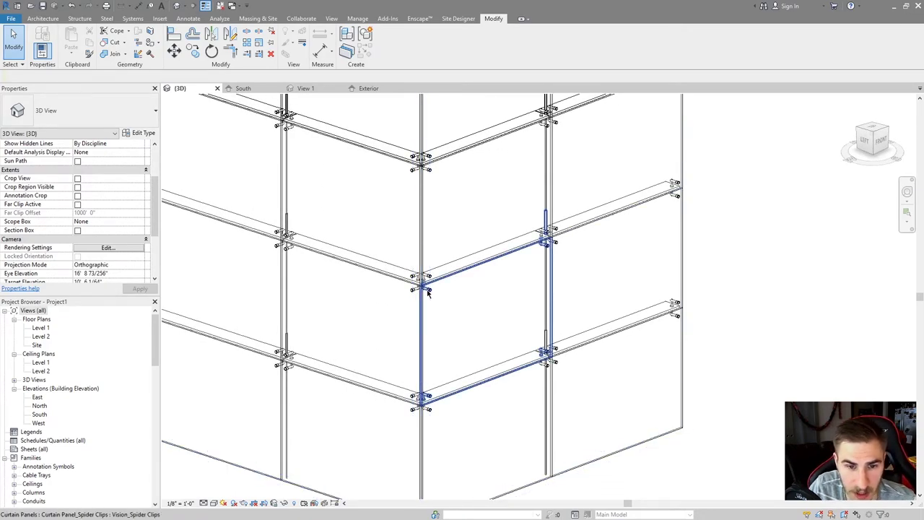
pyautogui.click(427, 291)
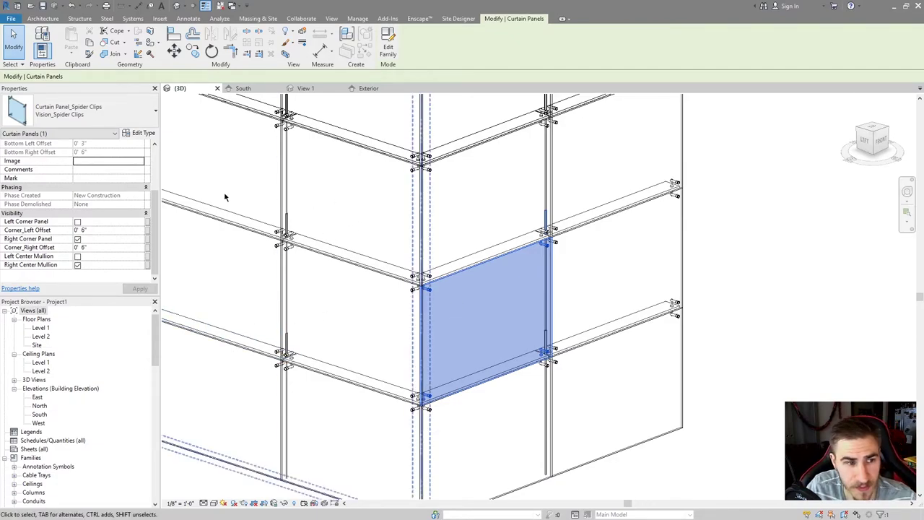
pyautogui.press('Escape')
pyautogui.scroll(1, 446, 282)
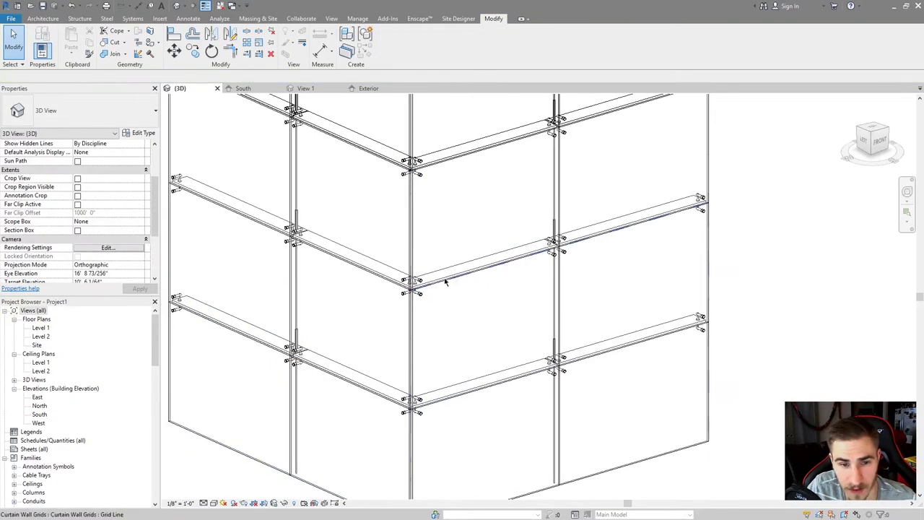
# From a top view, swing the side curtain wall's free end outward to about 127° from the front wall and about 30' long.
pyautogui.scroll(-3, 440, 260)
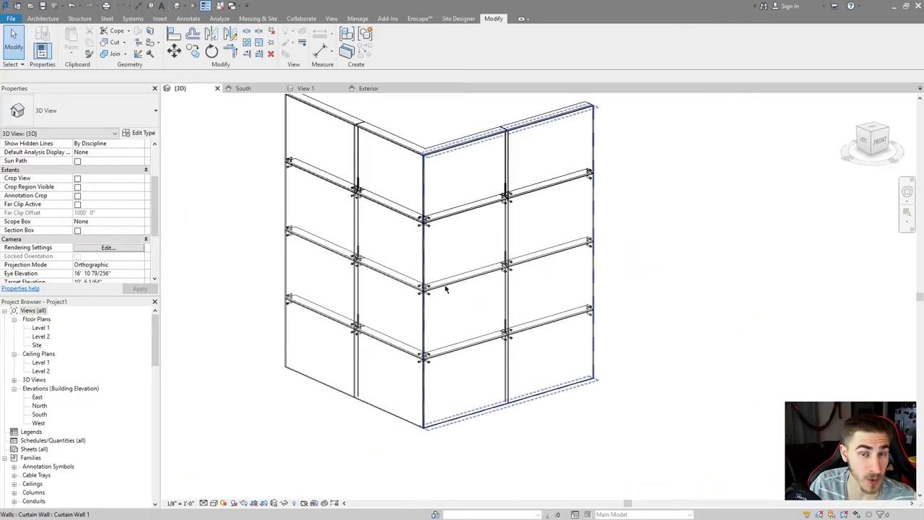
pyautogui.scroll(-1, 449, 280)
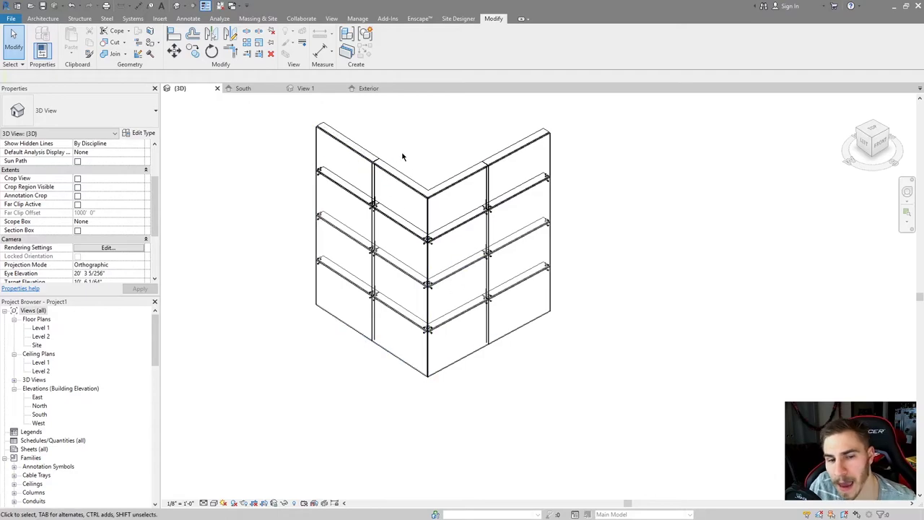
pyautogui.keyDown('shift'); pyautogui.moveTo(469, 175); pyautogui.dragTo(644, 281, button='middle'); pyautogui.keyUp('shift')
pyautogui.click(871, 136)
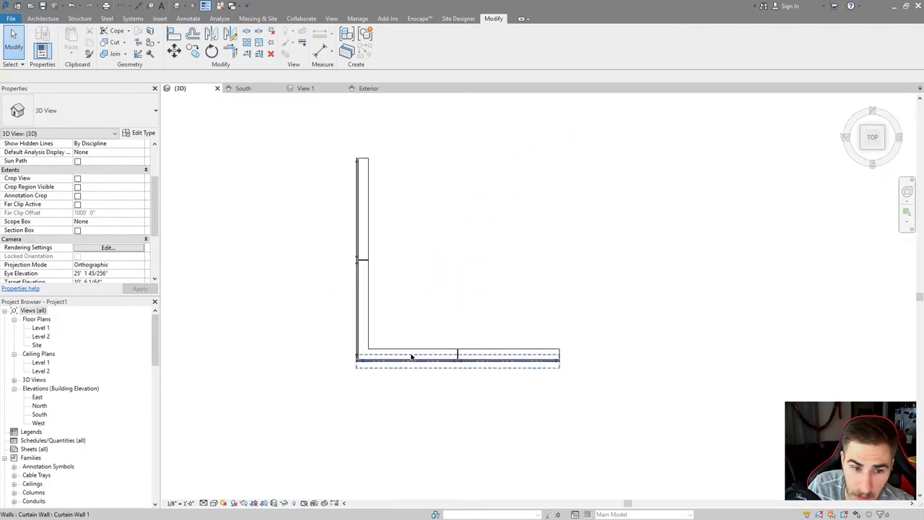
pyautogui.click(440, 238)
pyautogui.press('r')
pyautogui.press('o')
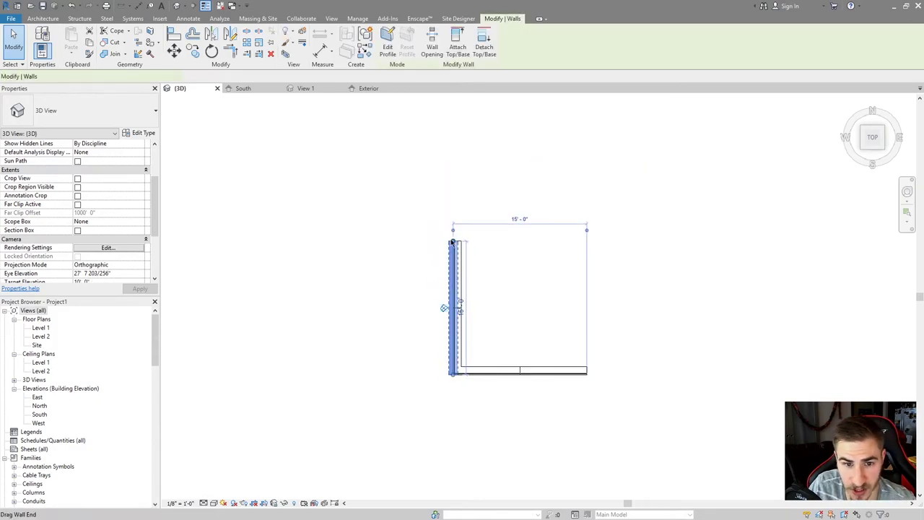
pyautogui.scroll(-1, 462, 311)
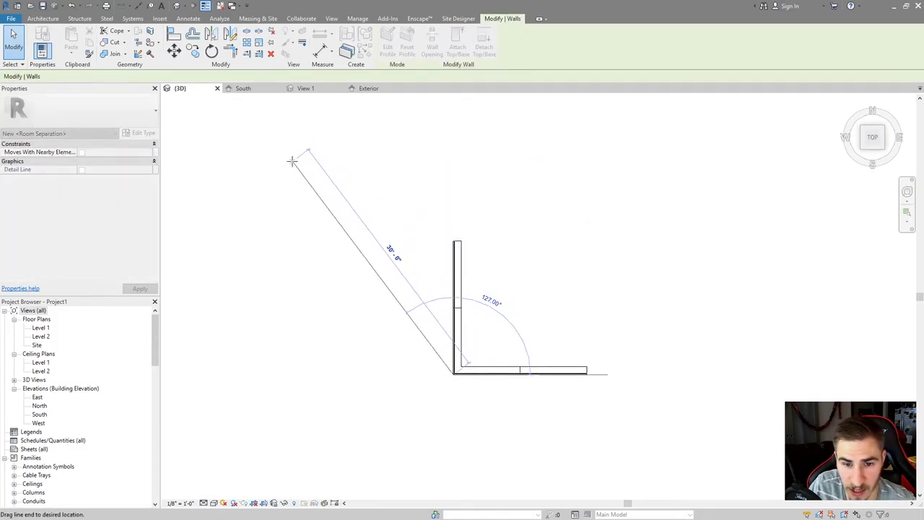
pyautogui.click(554, 400)
# Examine the spider clips where the angled side wall meets the front wall, up close and from different angles.
pyautogui.keyDown('shift'); pyautogui.moveTo(396, 398); pyautogui.dragTo(490, 390, button='middle'); pyautogui.keyUp('shift')
pyautogui.click(490, 405)
pyautogui.scroll(5, 491, 332)
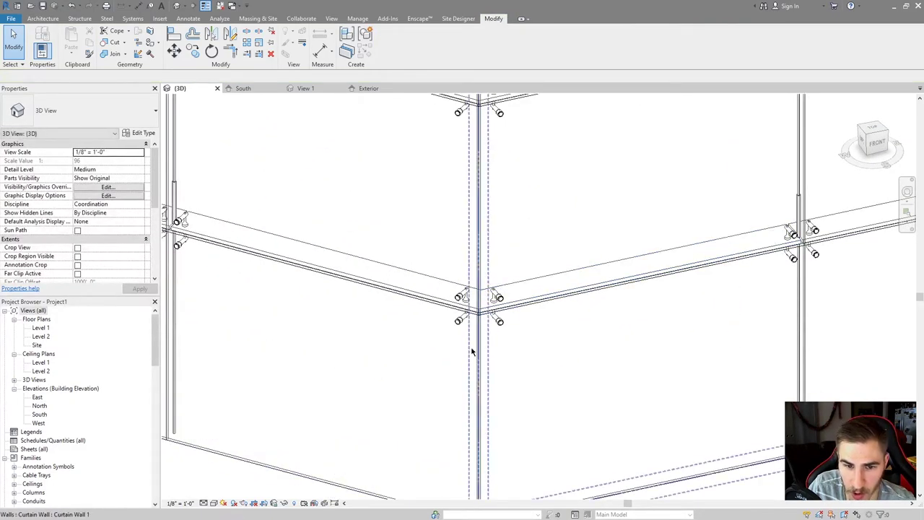
pyautogui.scroll(-5, 468, 330)
pyautogui.keyDown('shift'); pyautogui.moveTo(468, 330); pyautogui.dragTo(473, 321, button='middle'); pyautogui.keyUp('shift')
pyautogui.scroll(5, 472, 321)
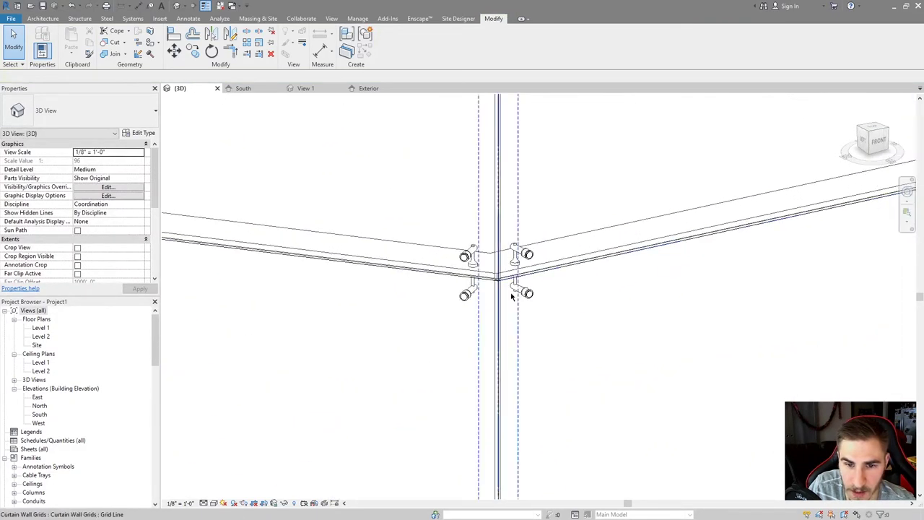
pyautogui.scroll(-3, 474, 318)
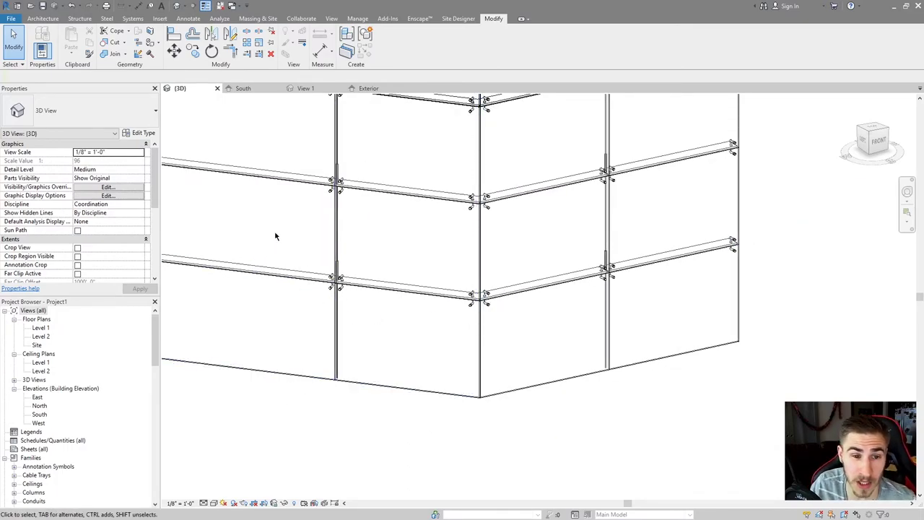
# Examine the clips and mullions along the lengthened side wall and its wide outer panels.
pyautogui.scroll(-2, 363, 229)
pyautogui.scroll(2, 587, 309)
pyautogui.scroll(-4, 549, 311)
pyautogui.moveTo(498, 318); pyautogui.dragTo(555, 320, button='middle')
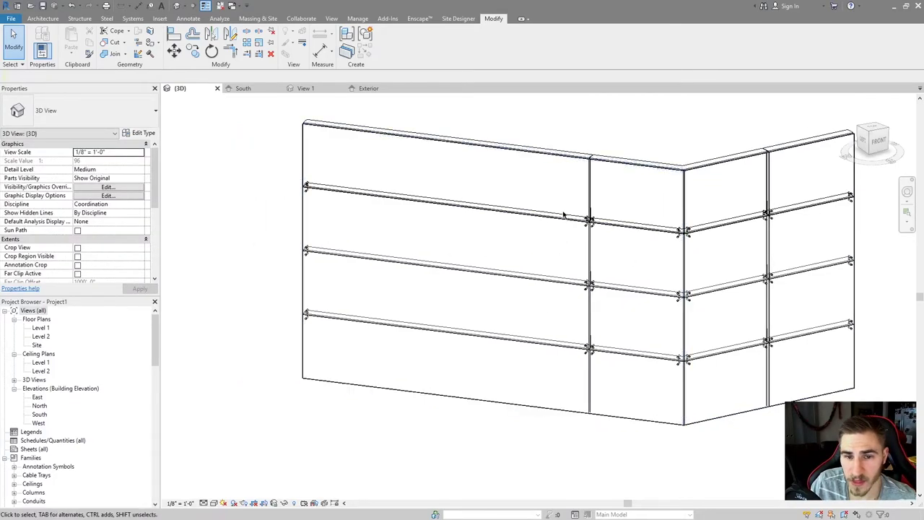
pyautogui.scroll(2, 321, 220)
pyautogui.moveTo(635, 272); pyautogui.dragTo(606, 285, button='middle')
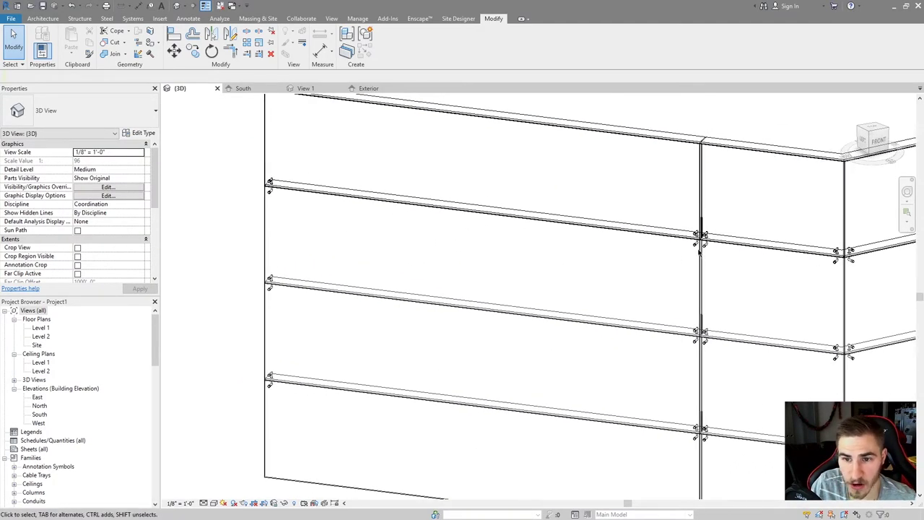
pyautogui.scroll(1, 344, 222)
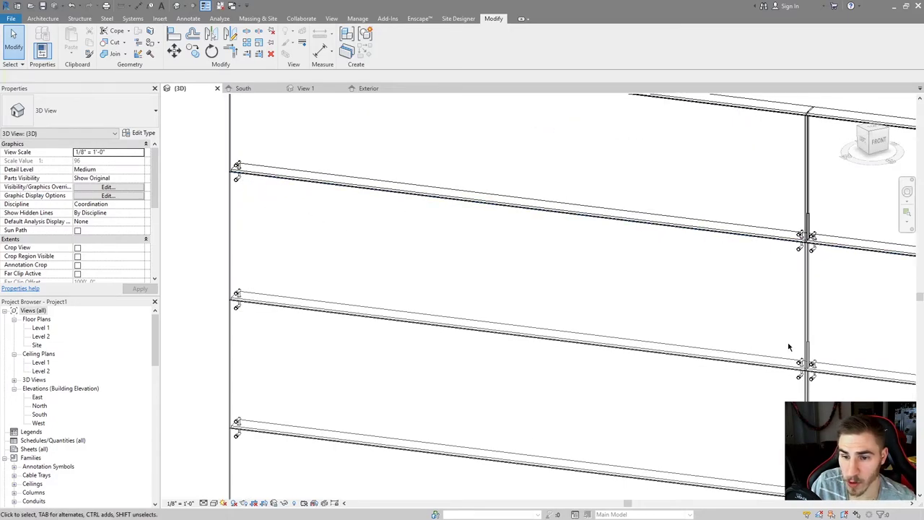
pyautogui.scroll(-2, 316, 344)
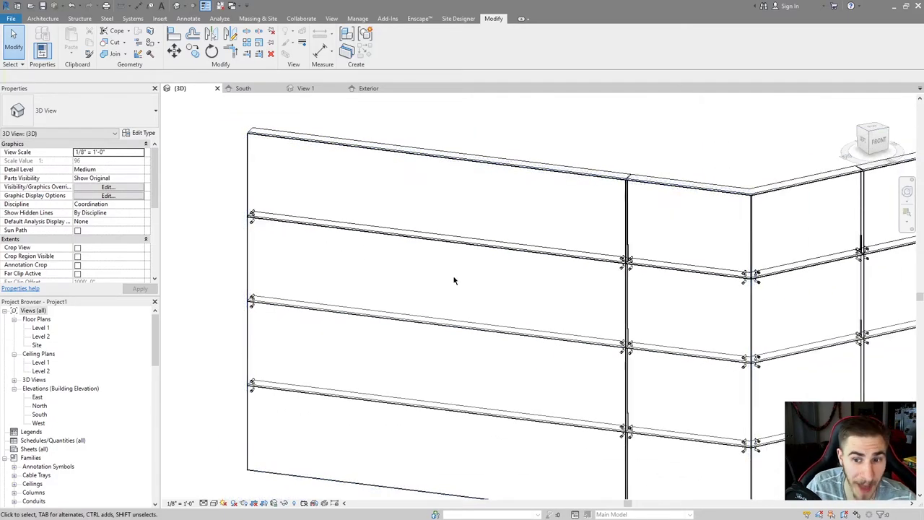
pyautogui.moveTo(459, 293); pyautogui.dragTo(401, 267, button='middle')
pyautogui.scroll(-1, 385, 260)
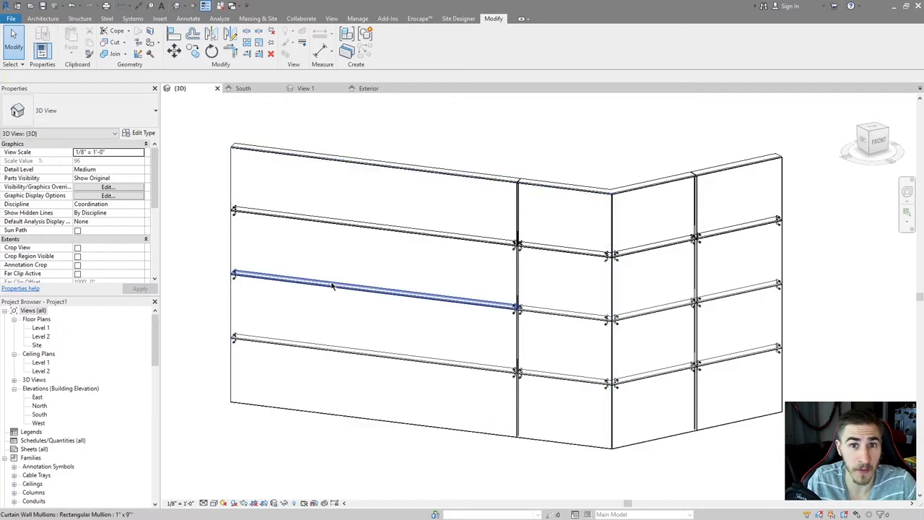
# Open the corner spider-clip panel's family for editing and bring up its Family Types settings in a widened window.
pyautogui.keyDown('shift'); pyautogui.moveTo(567, 241); pyautogui.dragTo(543, 295, button='middle'); pyautogui.keyUp('shift')
pyautogui.scroll(4, 543, 295)
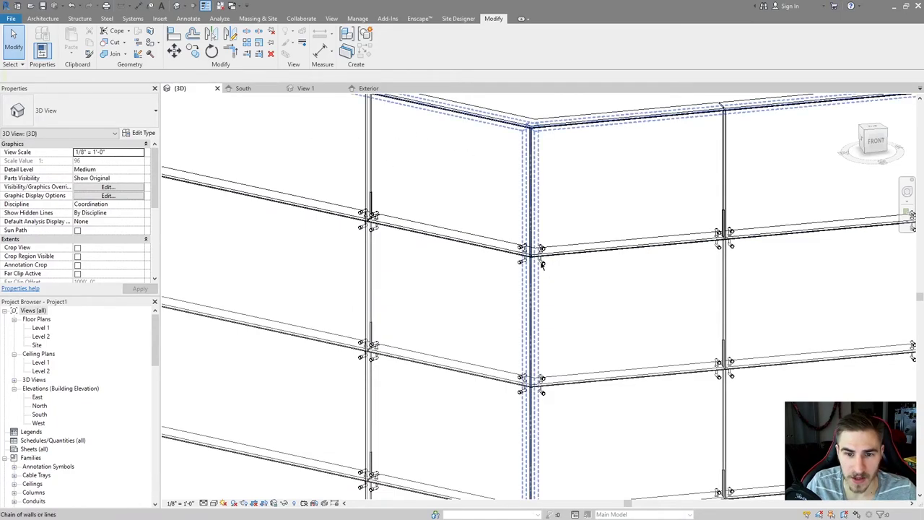
pyautogui.click(536, 310)
pyautogui.click(388, 45)
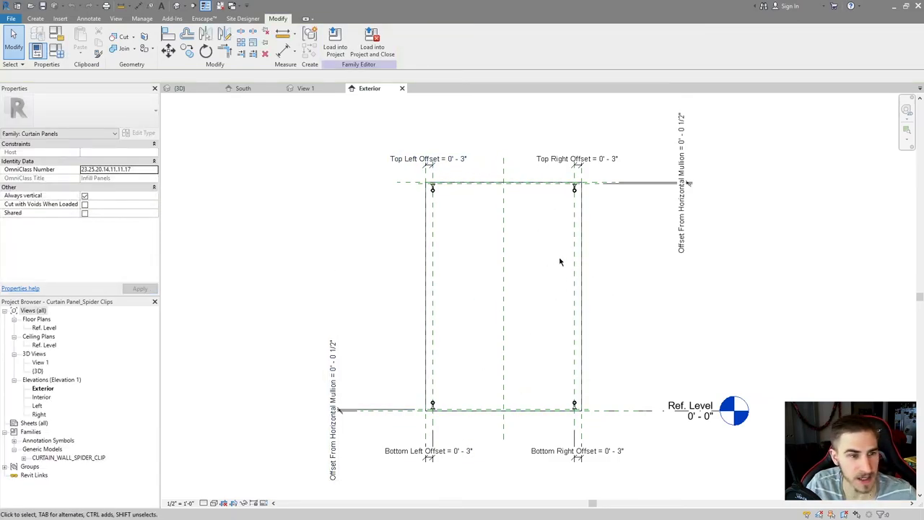
pyautogui.click(54, 54)
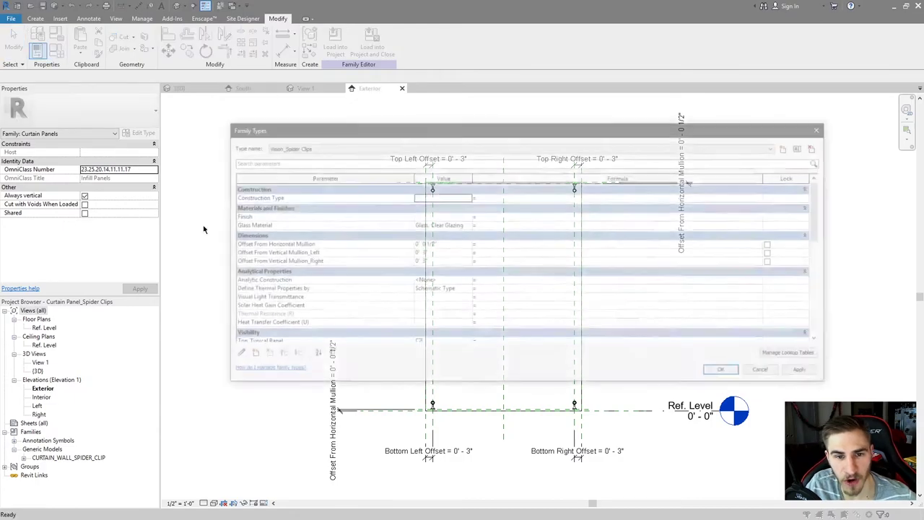
pyautogui.moveTo(307, 122); pyautogui.dragTo(302, 121)
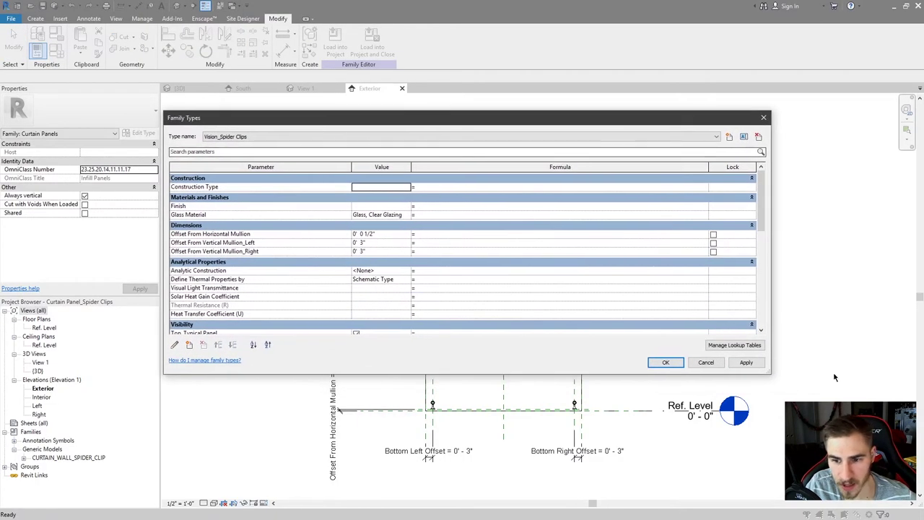
pyautogui.moveTo(767, 373); pyautogui.dragTo(849, 378)
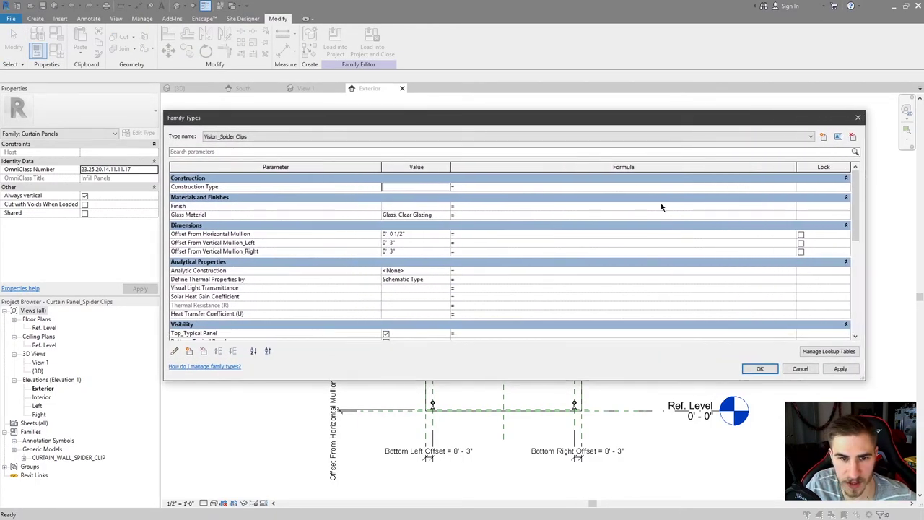
pyautogui.moveTo(539, 118); pyautogui.dragTo(461, 116)
# Review the mullion offsets, visibility options and clip offset formulas of the Vision_Spider Clips type.
pyautogui.scroll(-3, 447, 186)
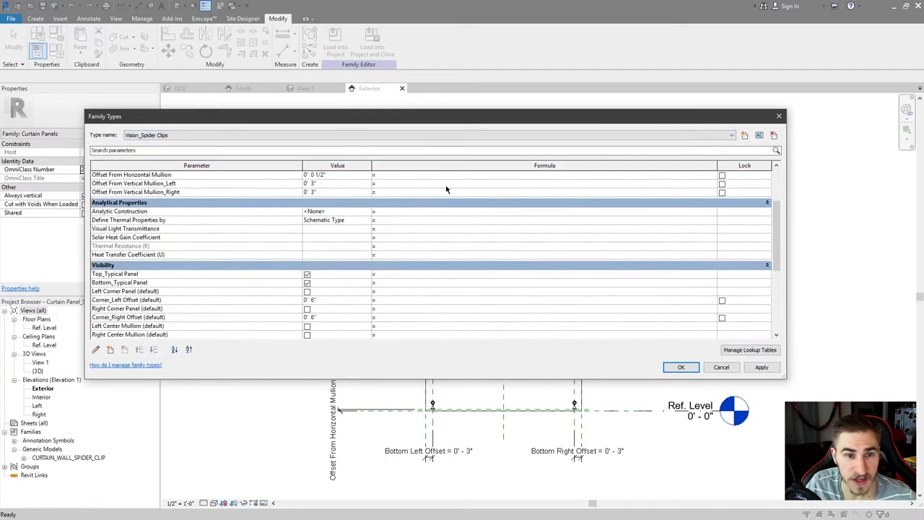
pyautogui.scroll(2, 446, 187)
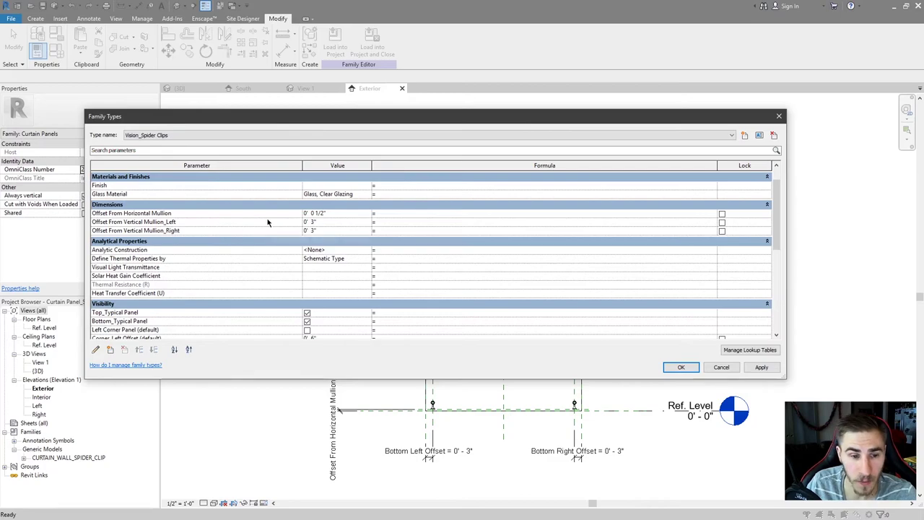
pyautogui.scroll(-5, 267, 220)
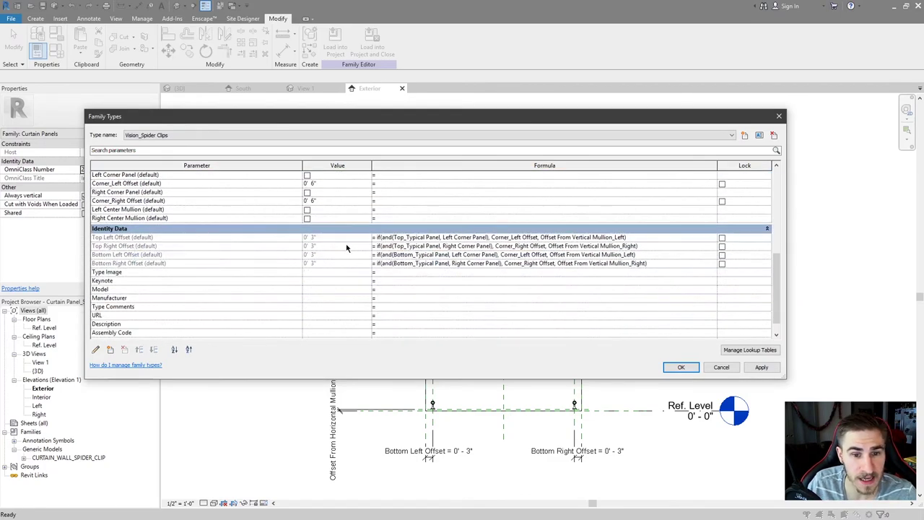
pyautogui.scroll(2, 404, 266)
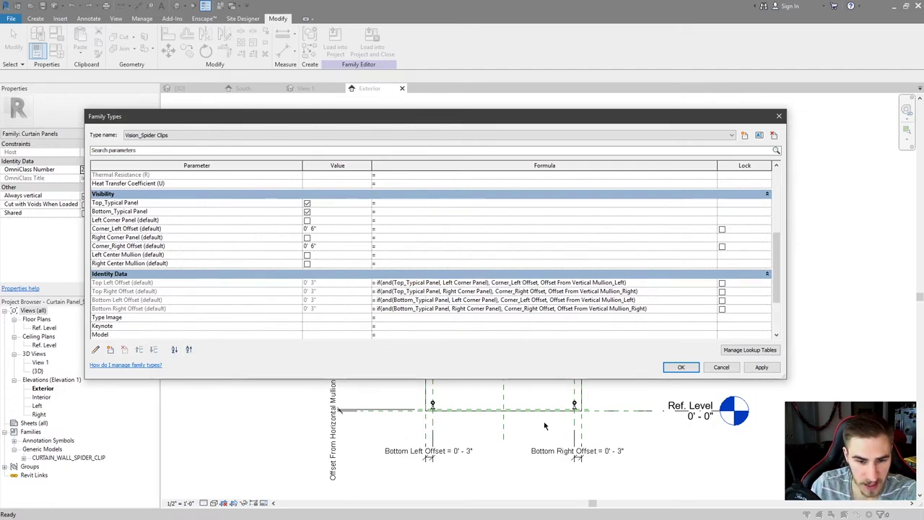
pyautogui.scroll(5, 202, 294)
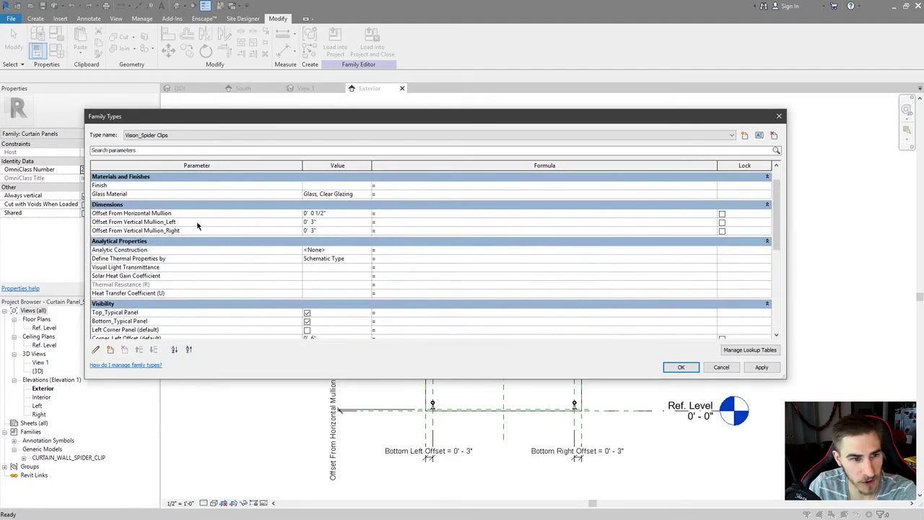
pyautogui.scroll(-3, 208, 237)
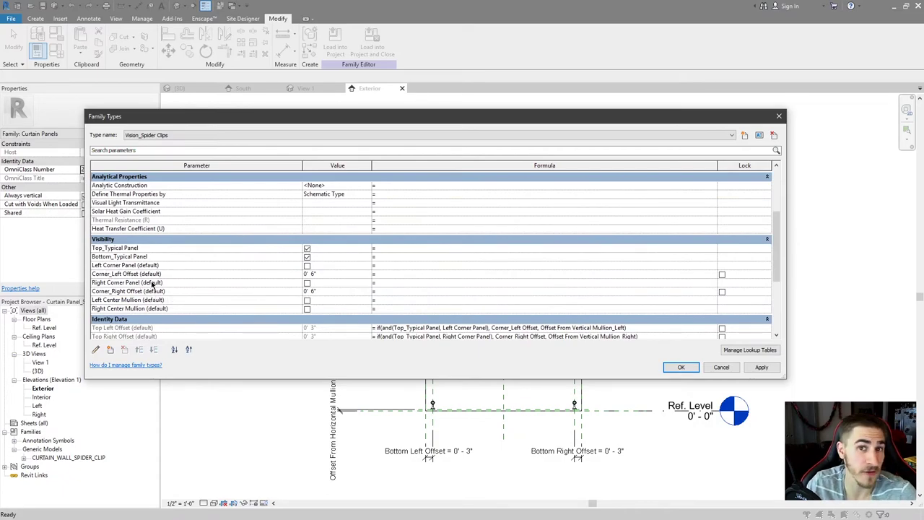
pyautogui.scroll(-1, 187, 263)
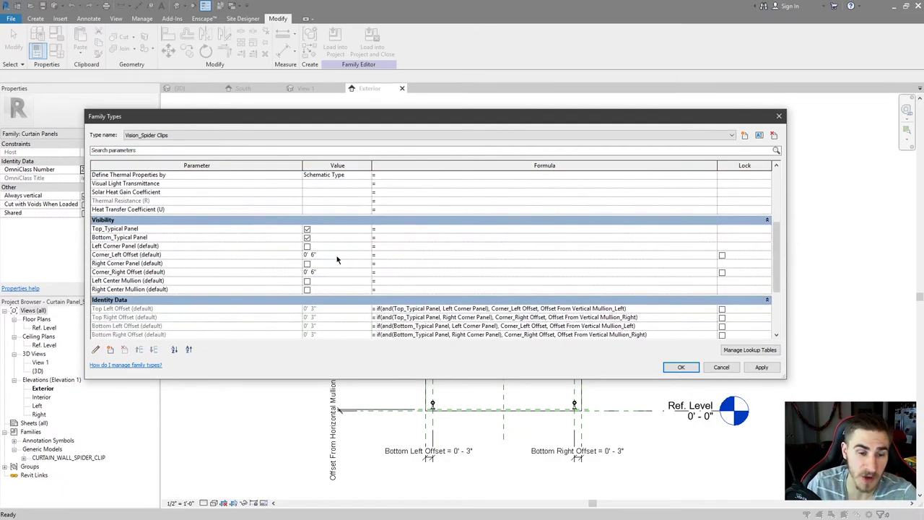
pyautogui.scroll(-1, 217, 267)
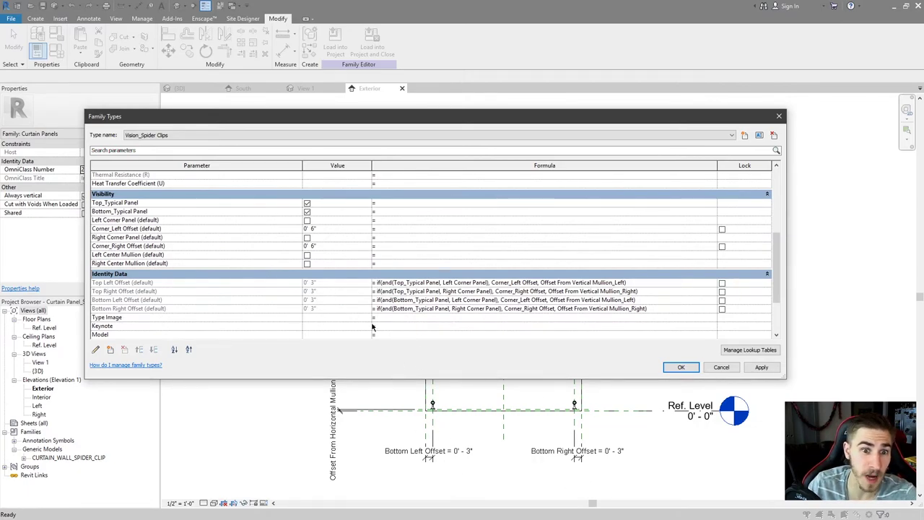
pyautogui.scroll(4, 321, 293)
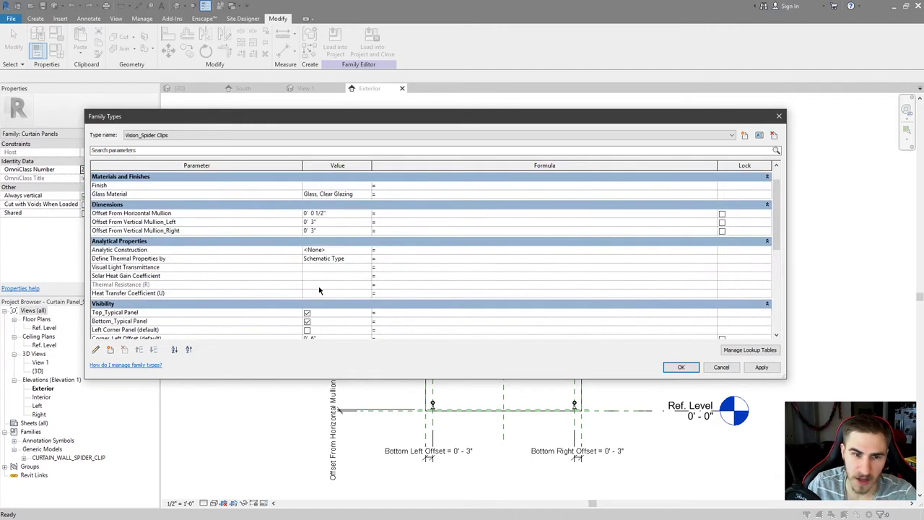
pyautogui.scroll(1, 302, 286)
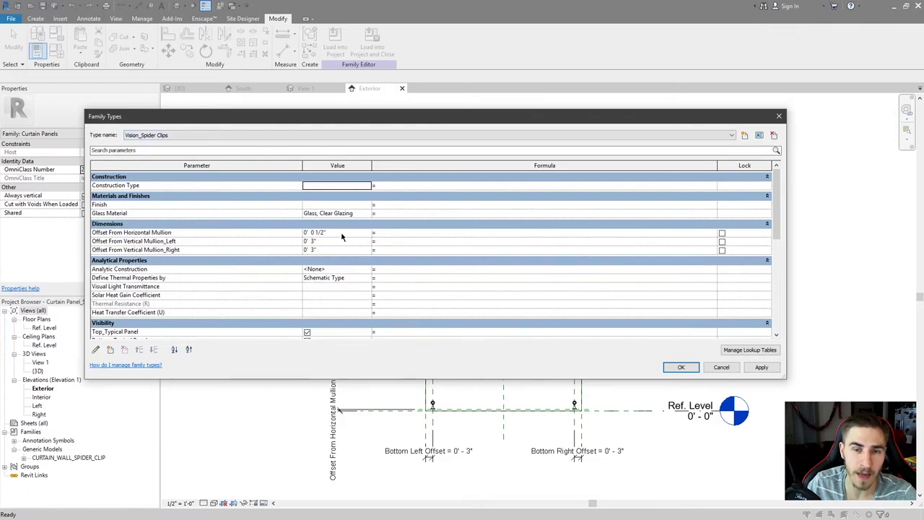
# Enable Left Corner Panel among the visibility parameters of the Vision_Spider Clips type.
pyautogui.scroll(-1, 272, 239)
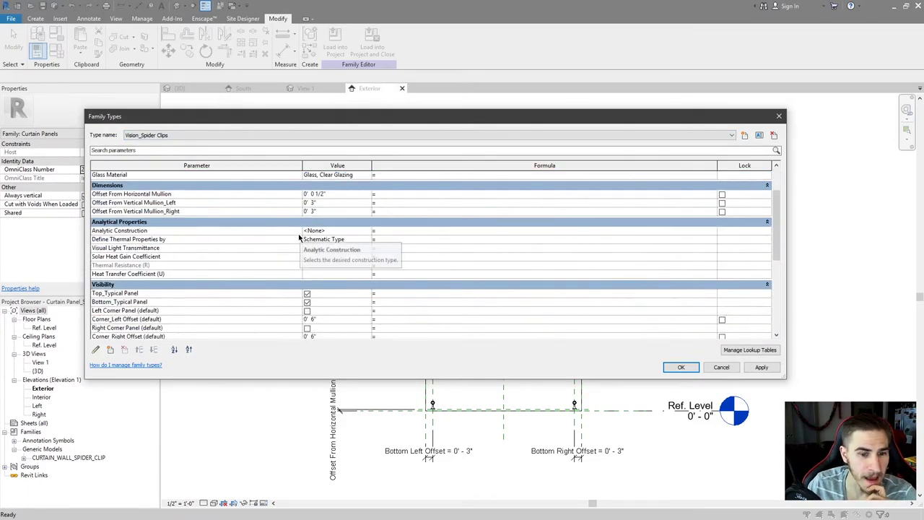
pyautogui.scroll(-2, 289, 281)
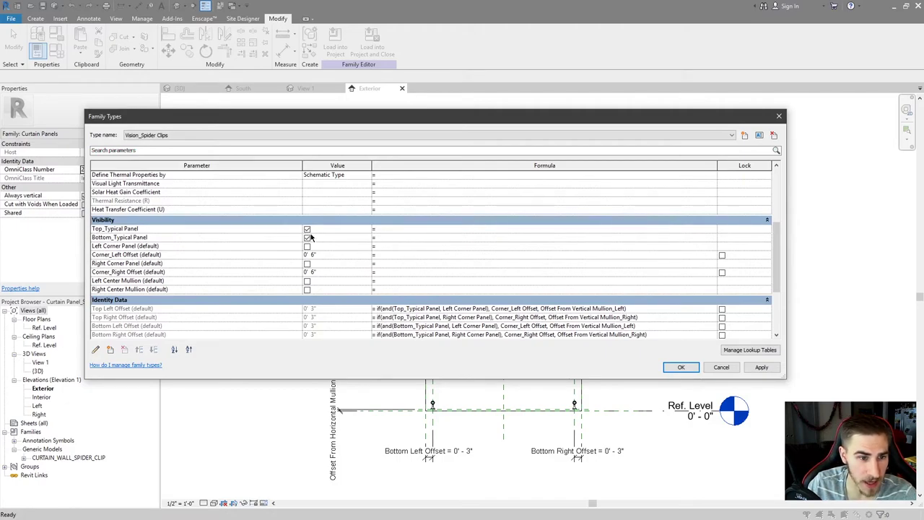
pyautogui.scroll(-1, 217, 249)
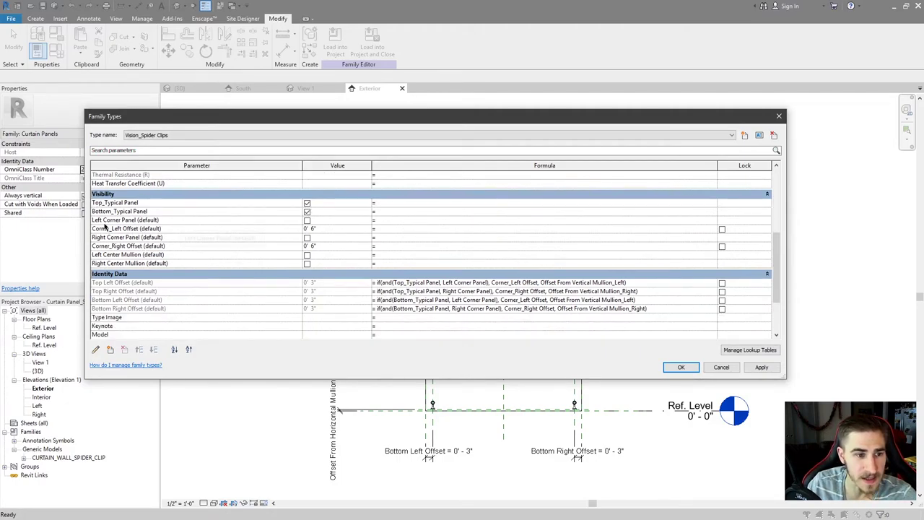
pyautogui.click(306, 220)
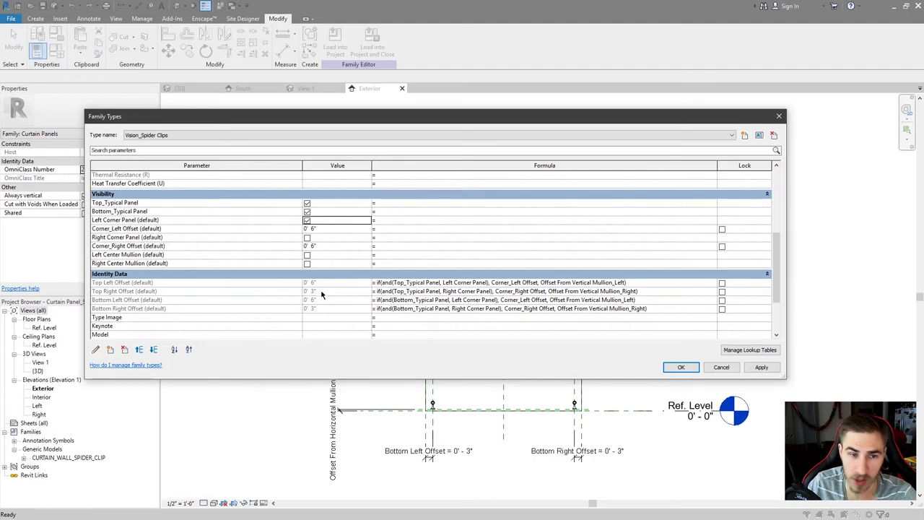
# Disable Left Corner Panel for the Vision_Spider Clips type and accept the family type settings.
pyautogui.click(307, 219)
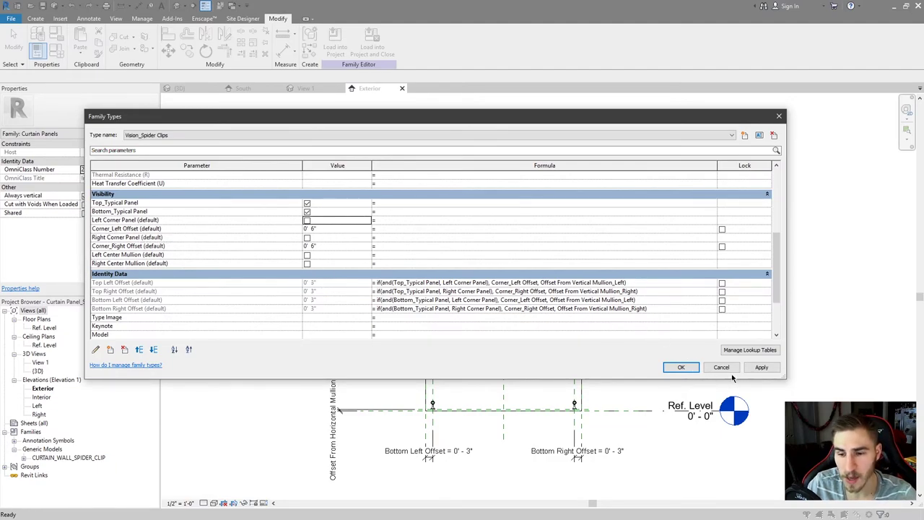
pyautogui.click(681, 367)
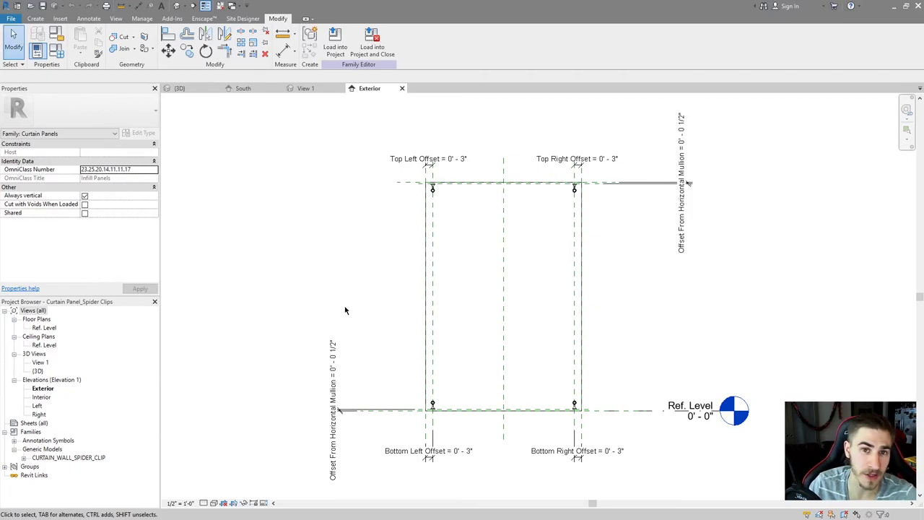
# Return to the project's 3D view, review the type parameters of the top corner panel, and select the corner panel directly below it.
pyautogui.click(197, 92)
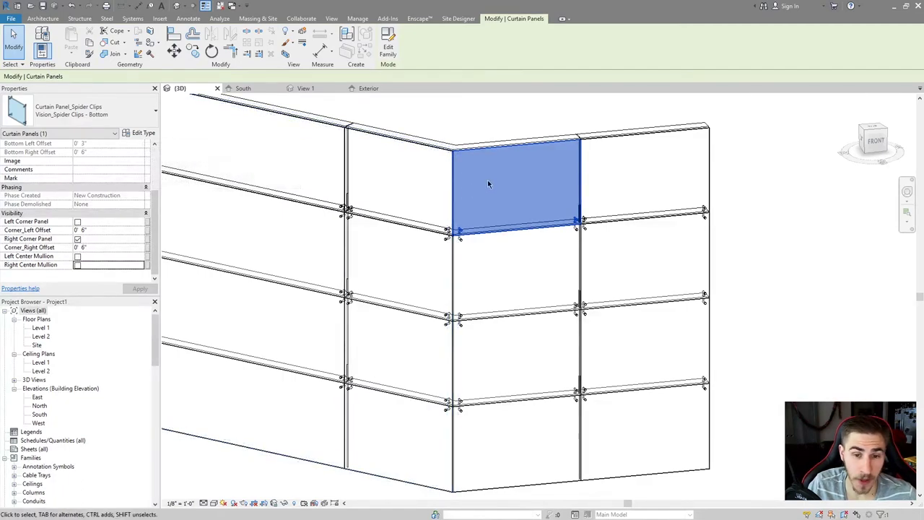
pyautogui.click(145, 134)
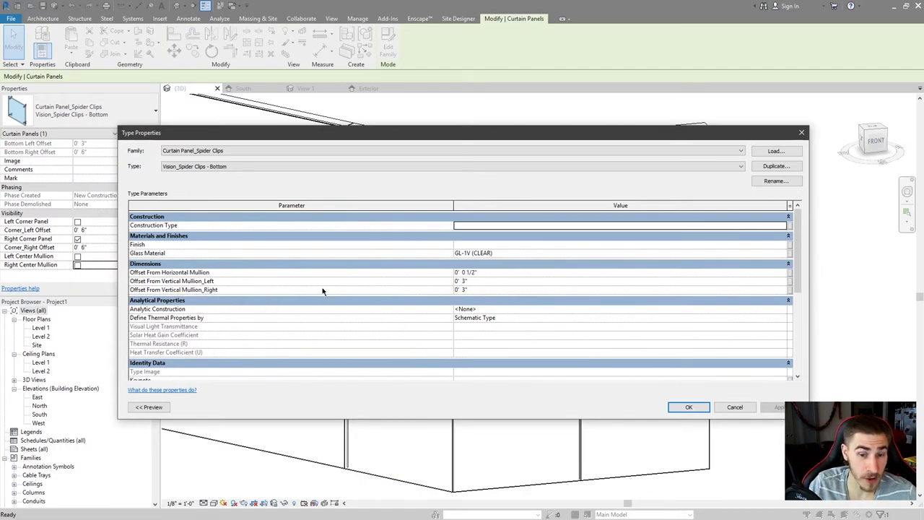
pyautogui.scroll(-6, 320, 267)
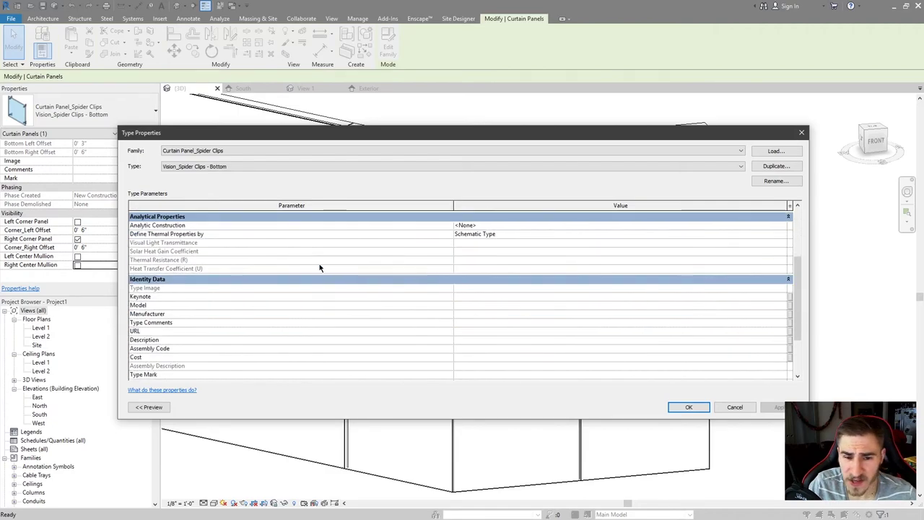
pyautogui.scroll(6, 319, 268)
pyautogui.press('Escape')
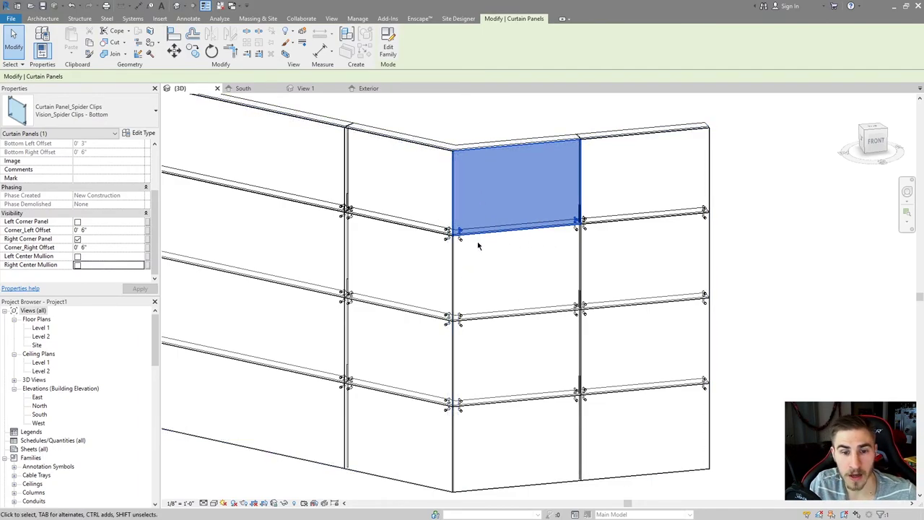
pyautogui.click(469, 269)
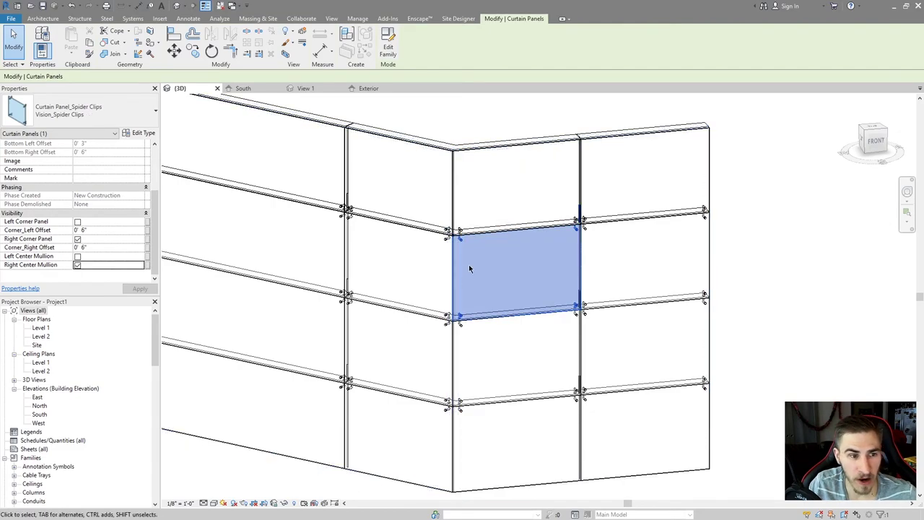